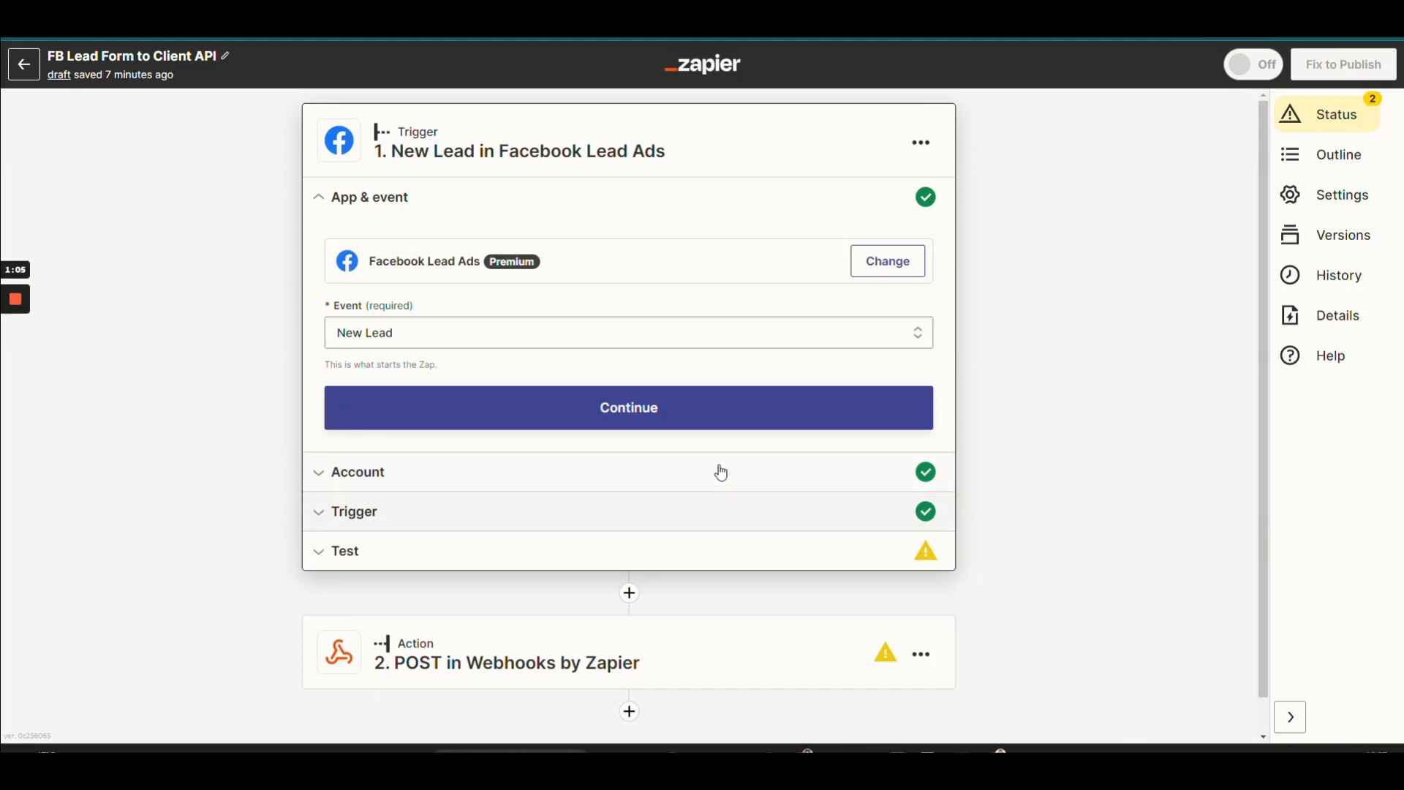
# Set the Facebook Lead Ads trigger's form to Demo and continue to the trigger test.
pyautogui.click(398, 514)
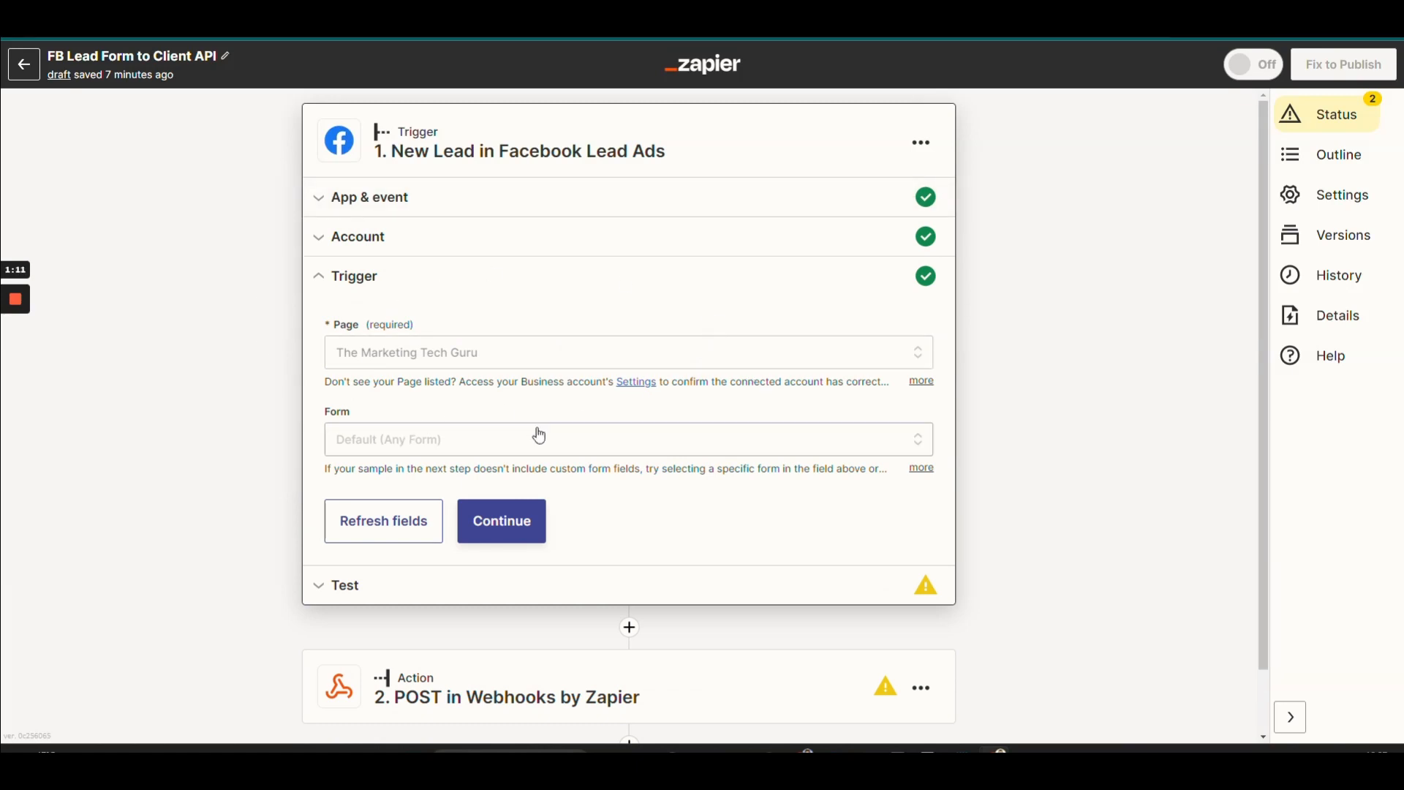
pyautogui.click(443, 453)
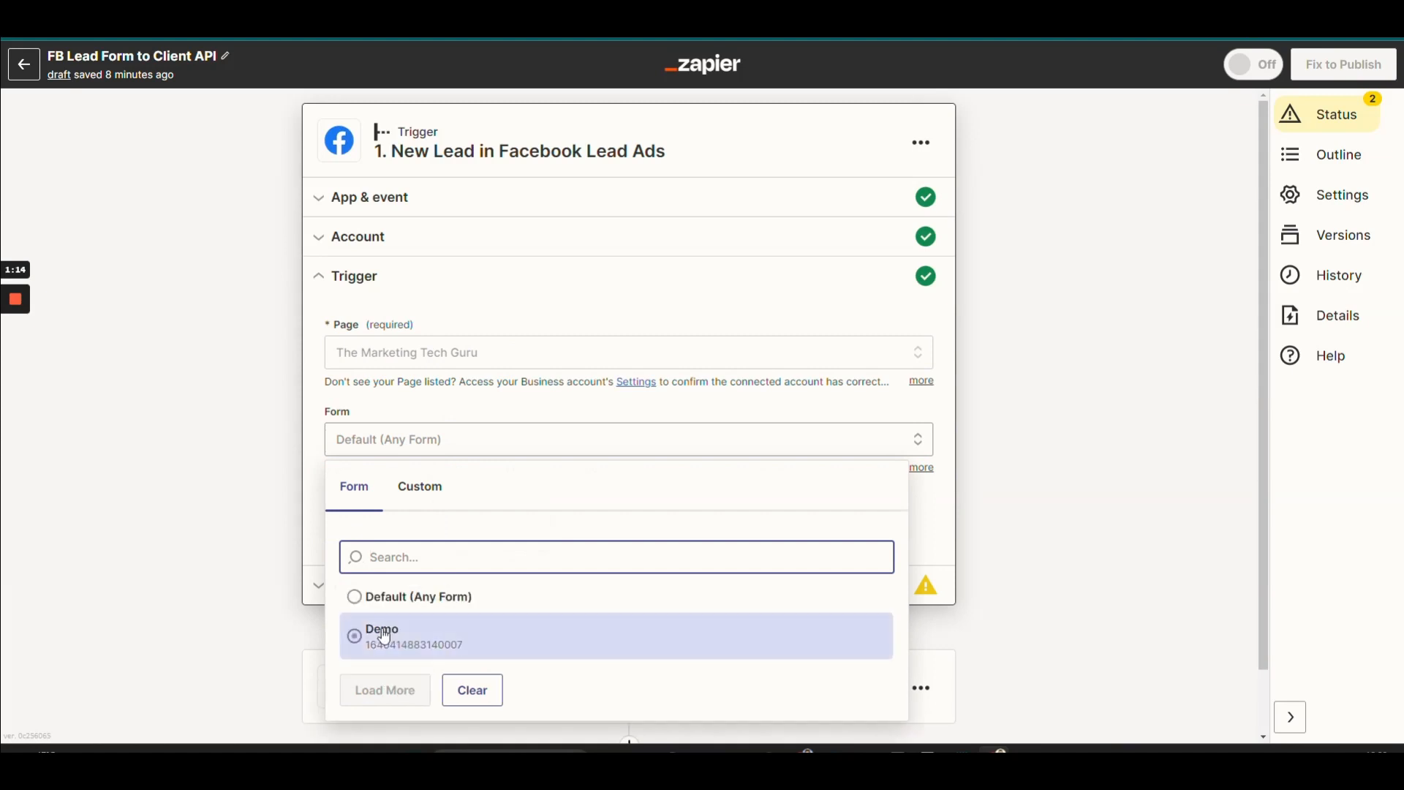
pyautogui.click(384, 636)
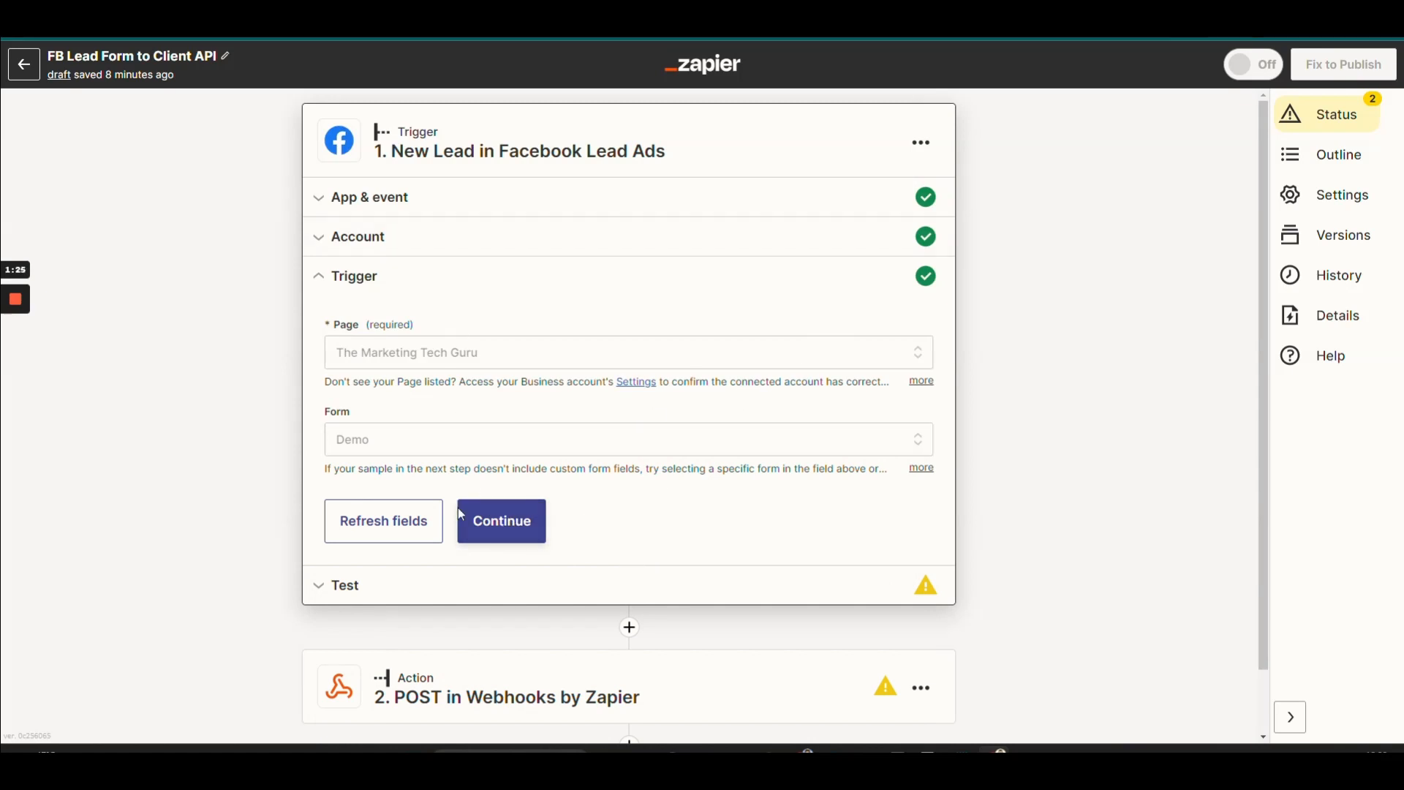
pyautogui.click(504, 535)
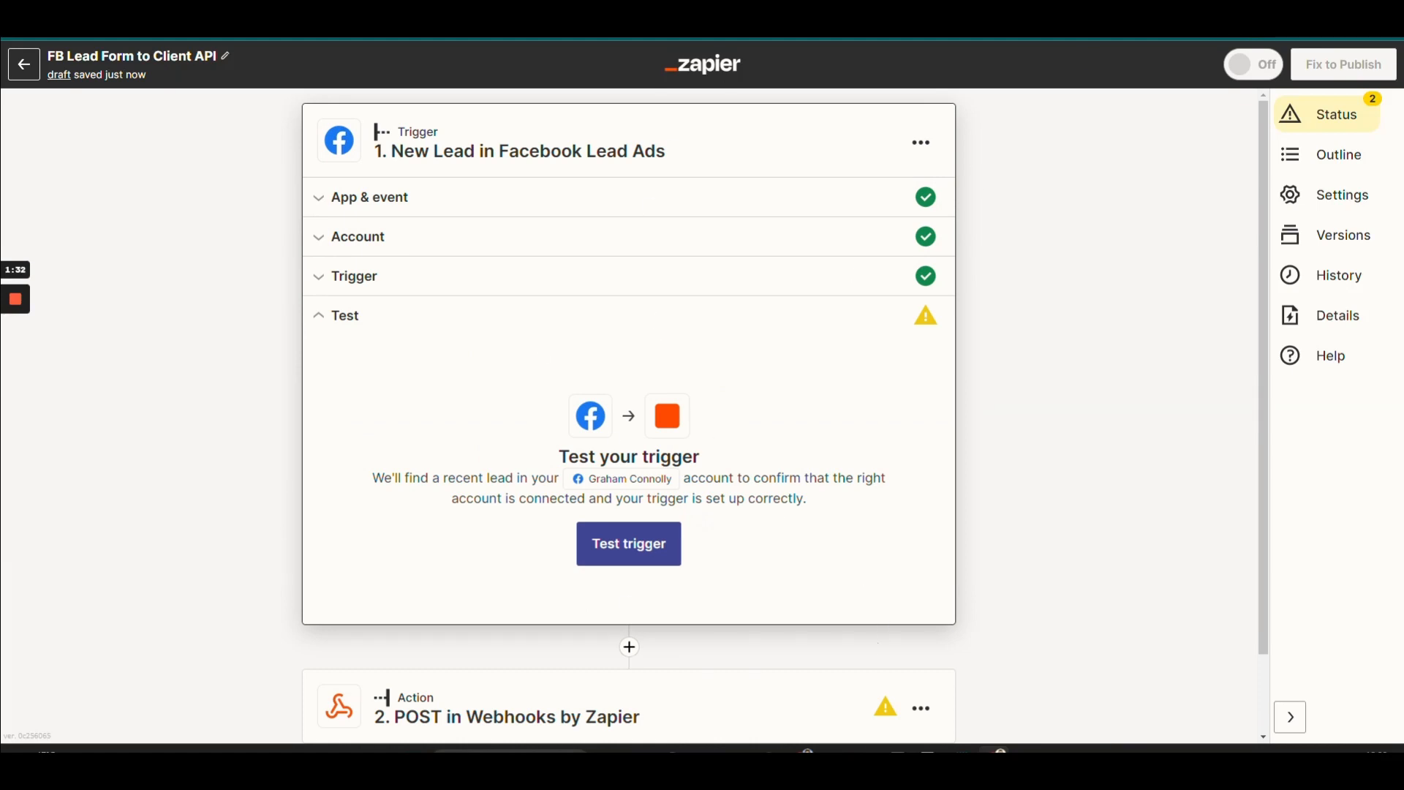
# Switch to Meta's Lead Ads Testing Tool and submit the filled-in test lead for the Demo form.
pyautogui.hotkey('ctrl', 'Tab')
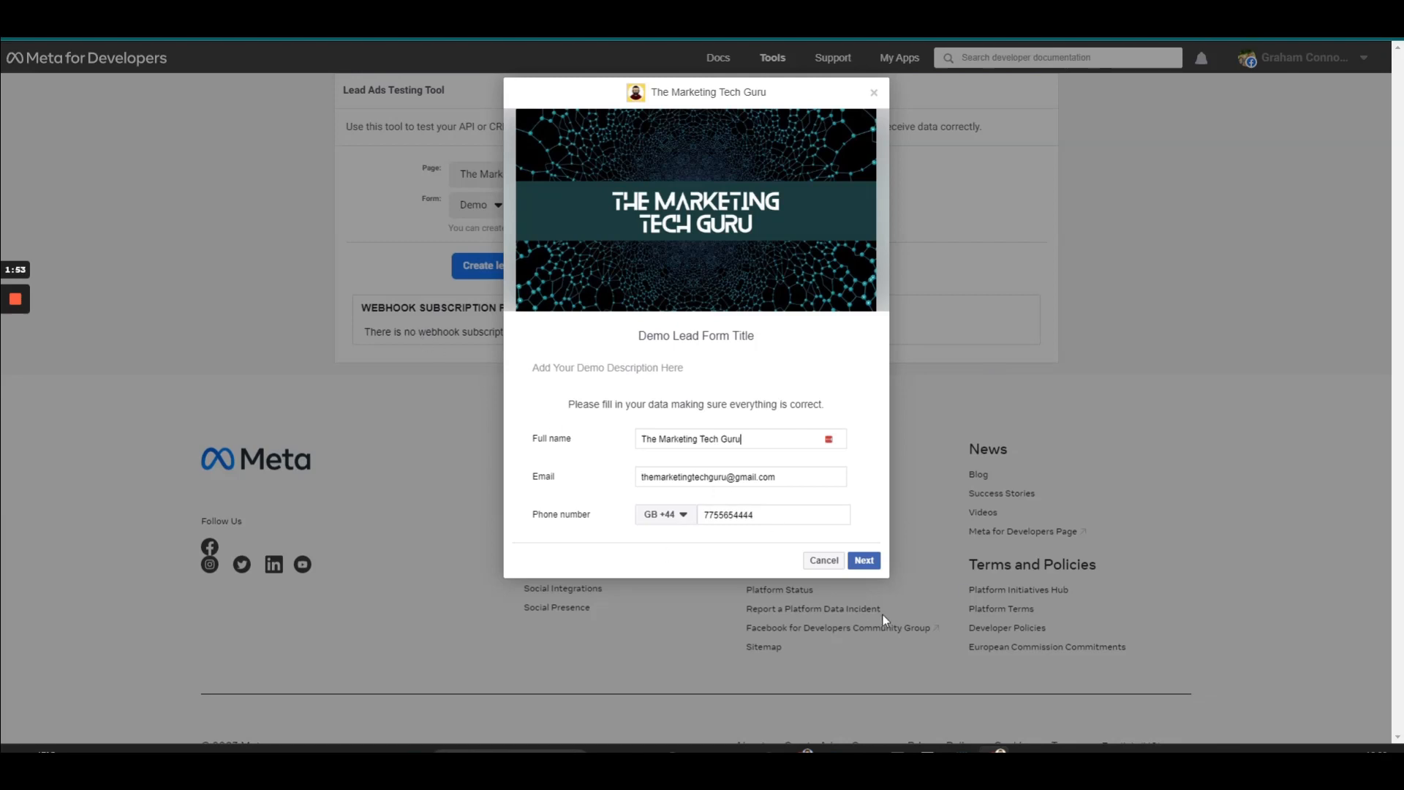
pyautogui.click(864, 564)
pyautogui.click(864, 561)
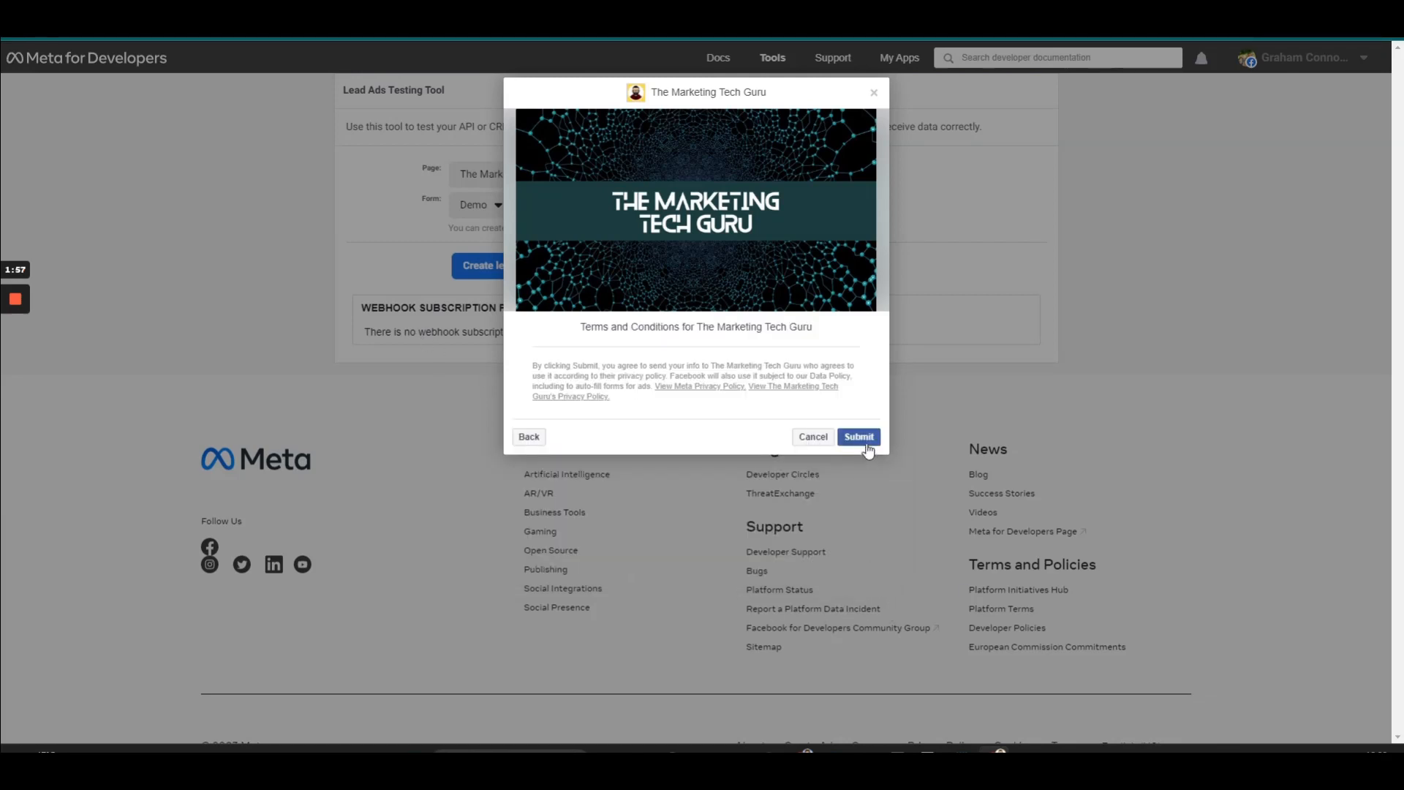
pyautogui.click(870, 440)
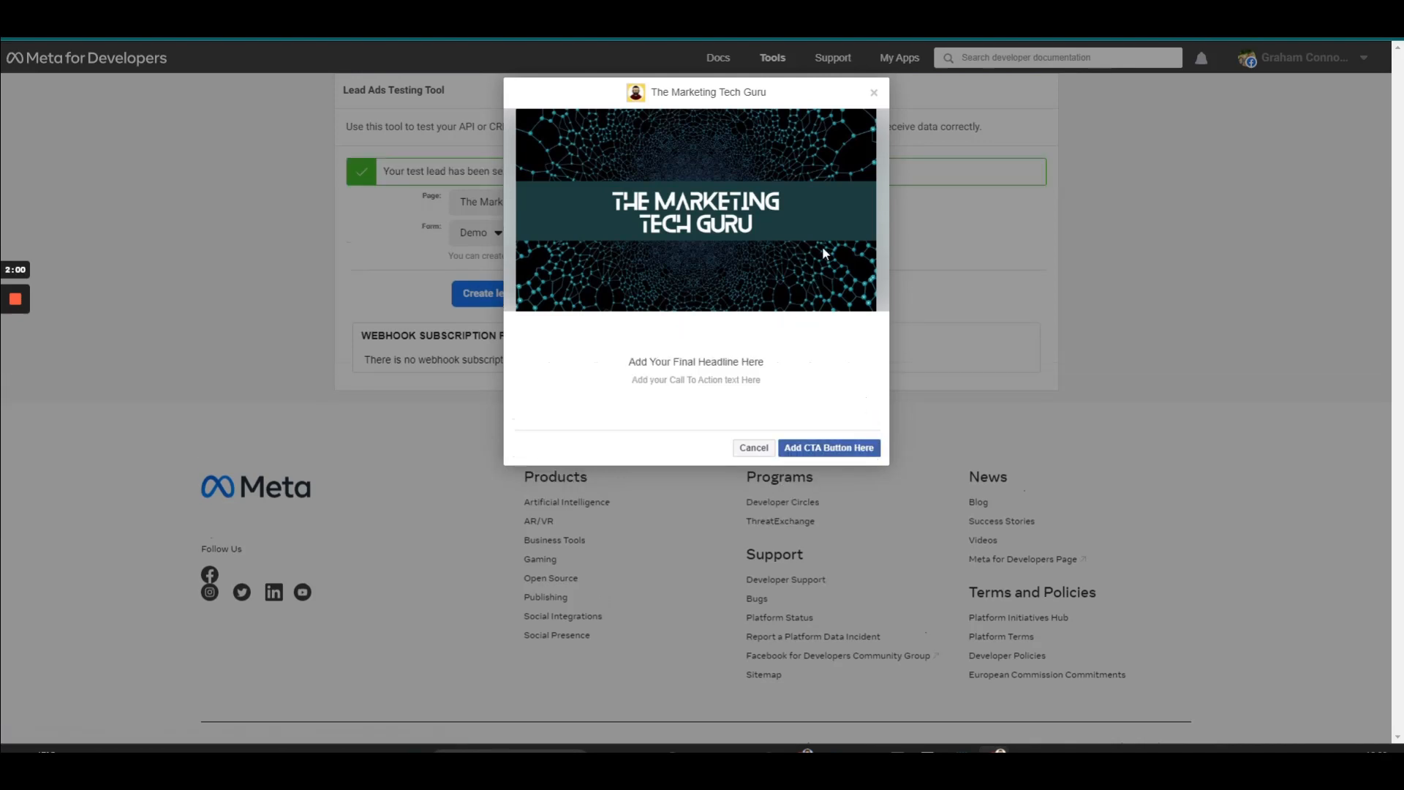
# Return to Zapier, test the New Lead trigger and review the fields of the retrieved lead.
pyautogui.click(293, 22)
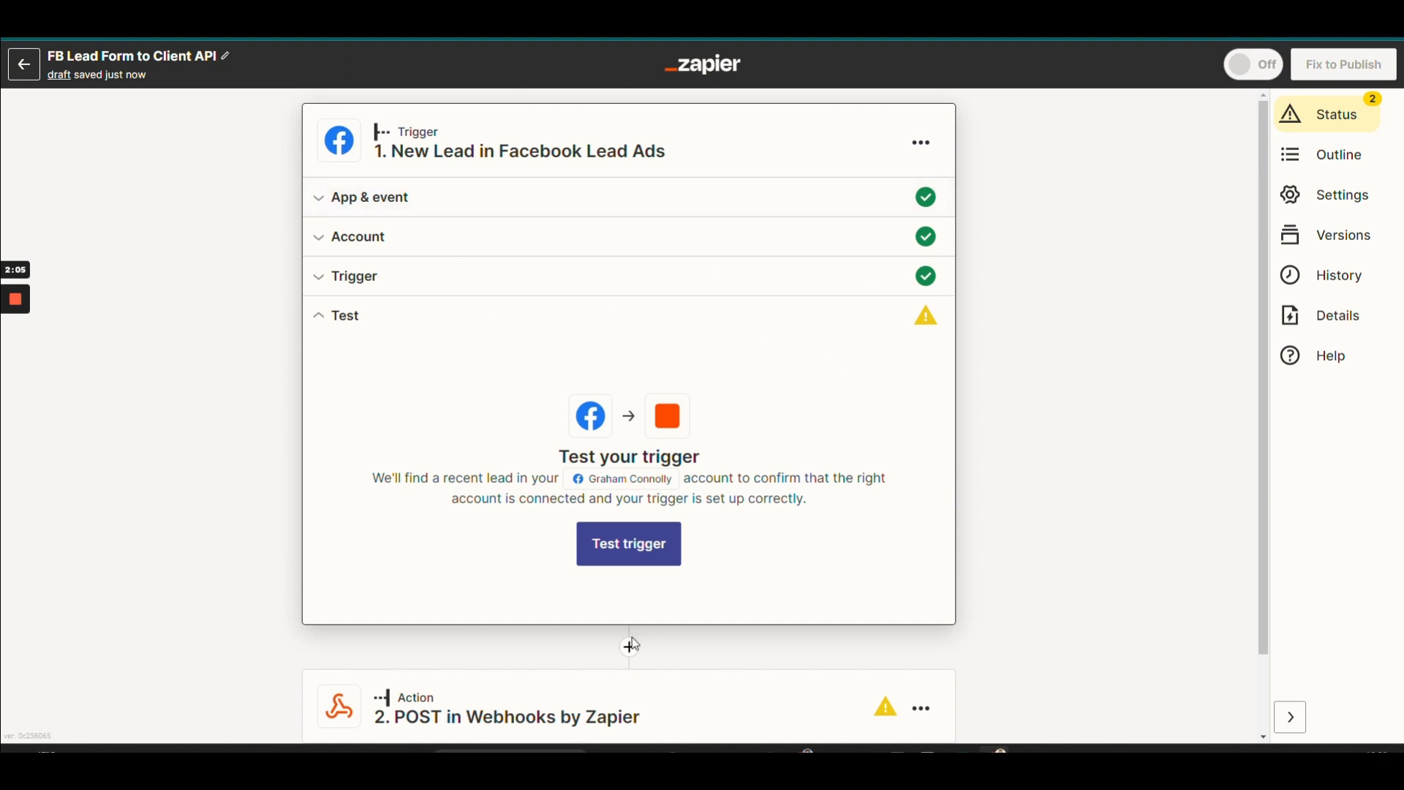
pyautogui.click(651, 554)
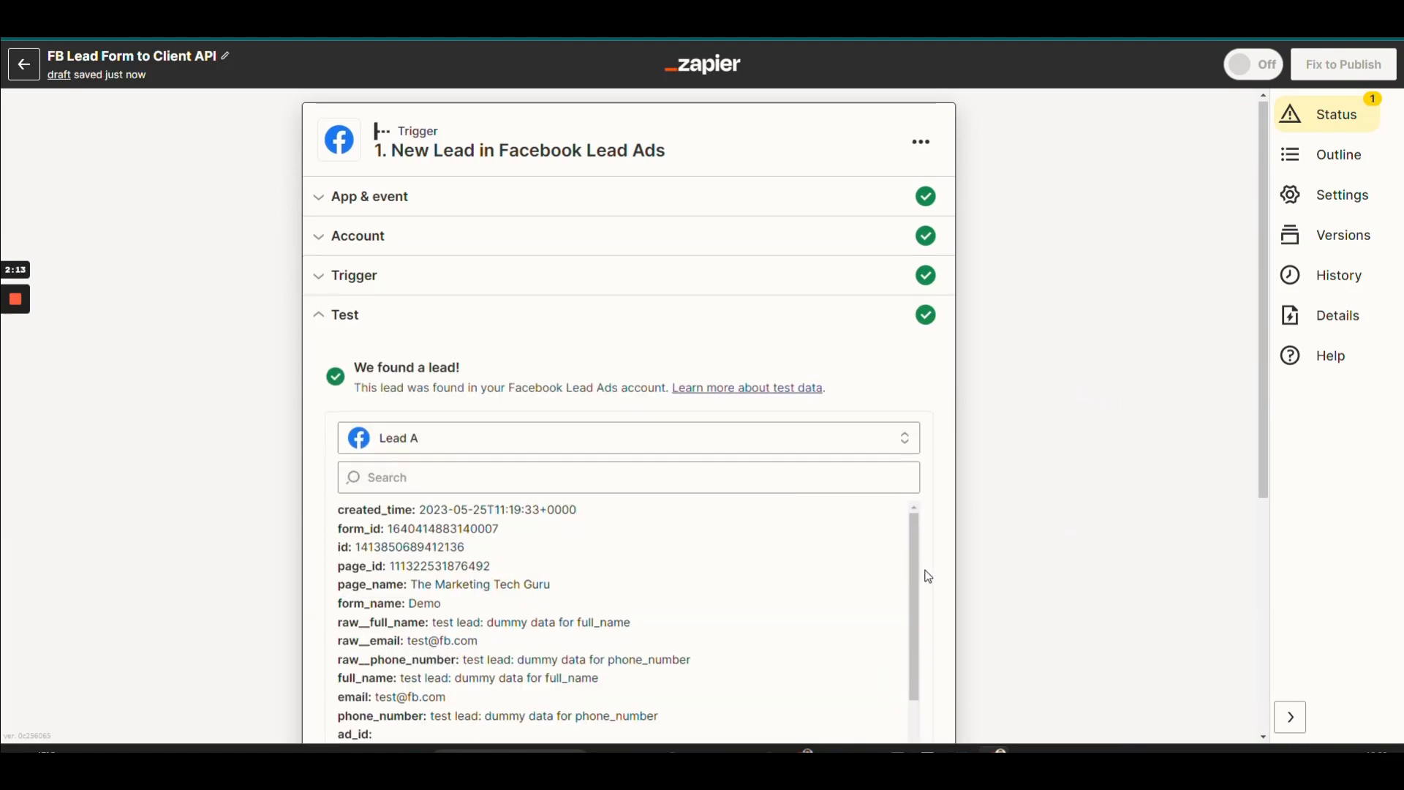
pyautogui.scroll(-5, 817, 573)
pyautogui.scroll(3, 775, 593)
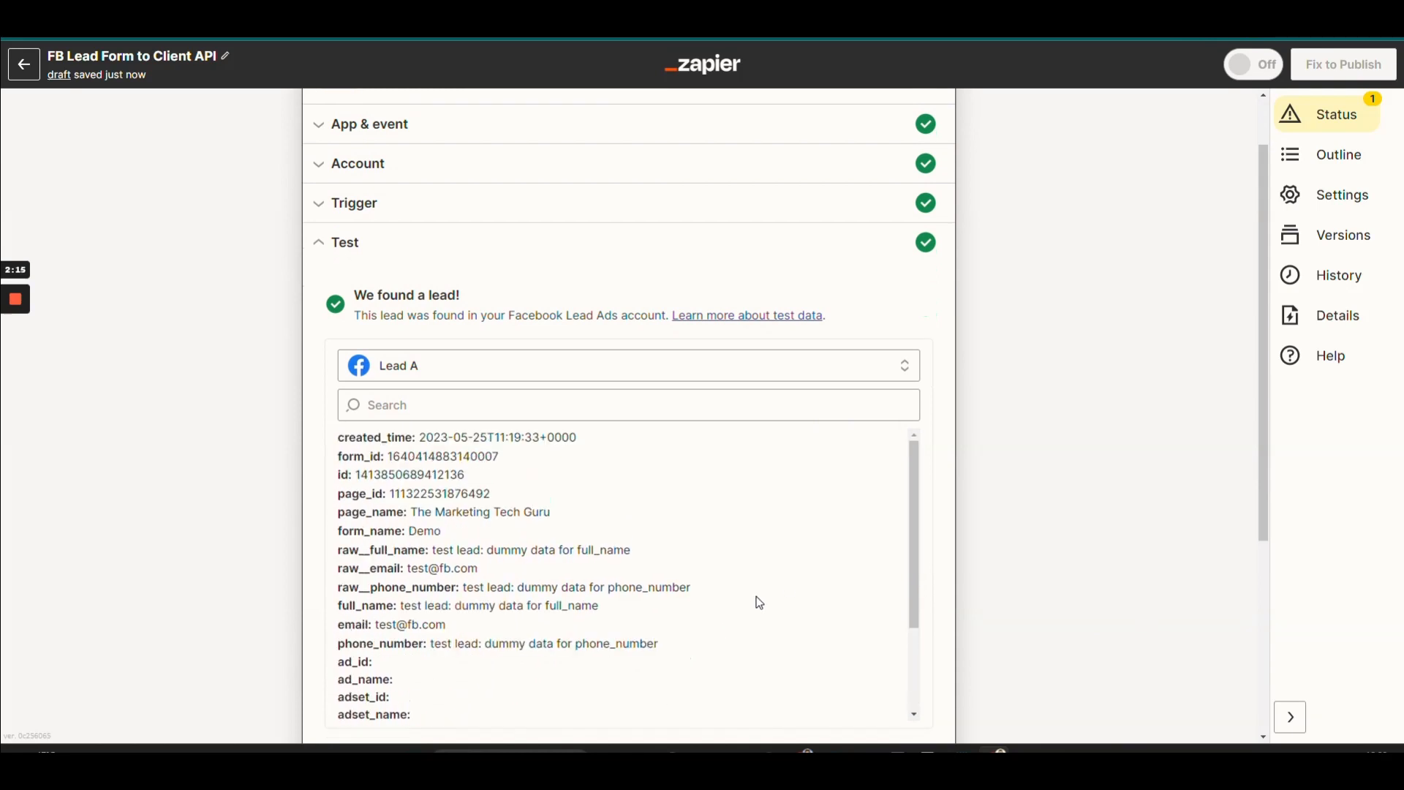
pyautogui.scroll(-5, 1006, 485)
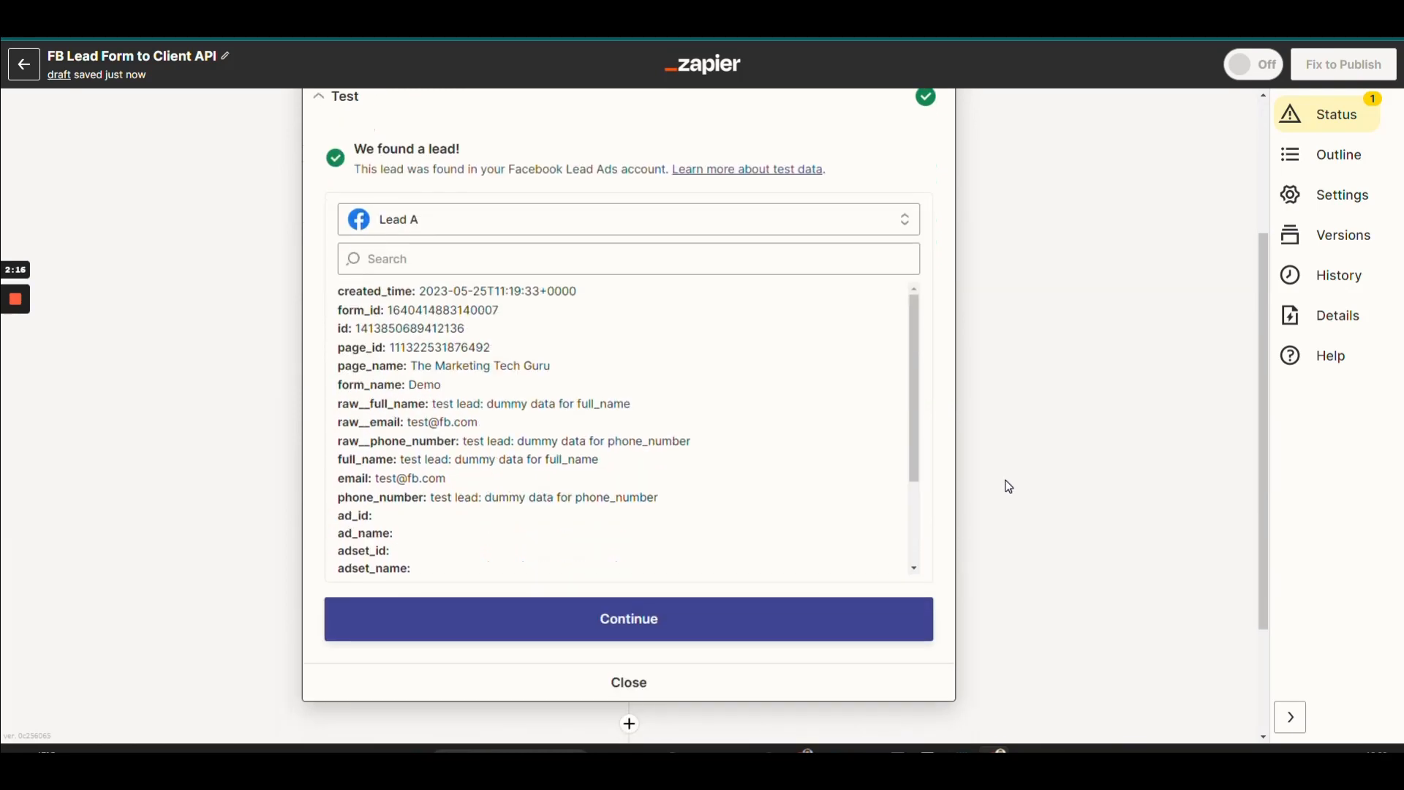
# Continue to the Webhooks by Zapier action, choose POST as its event and proceed to the request settings.
pyautogui.click(679, 462)
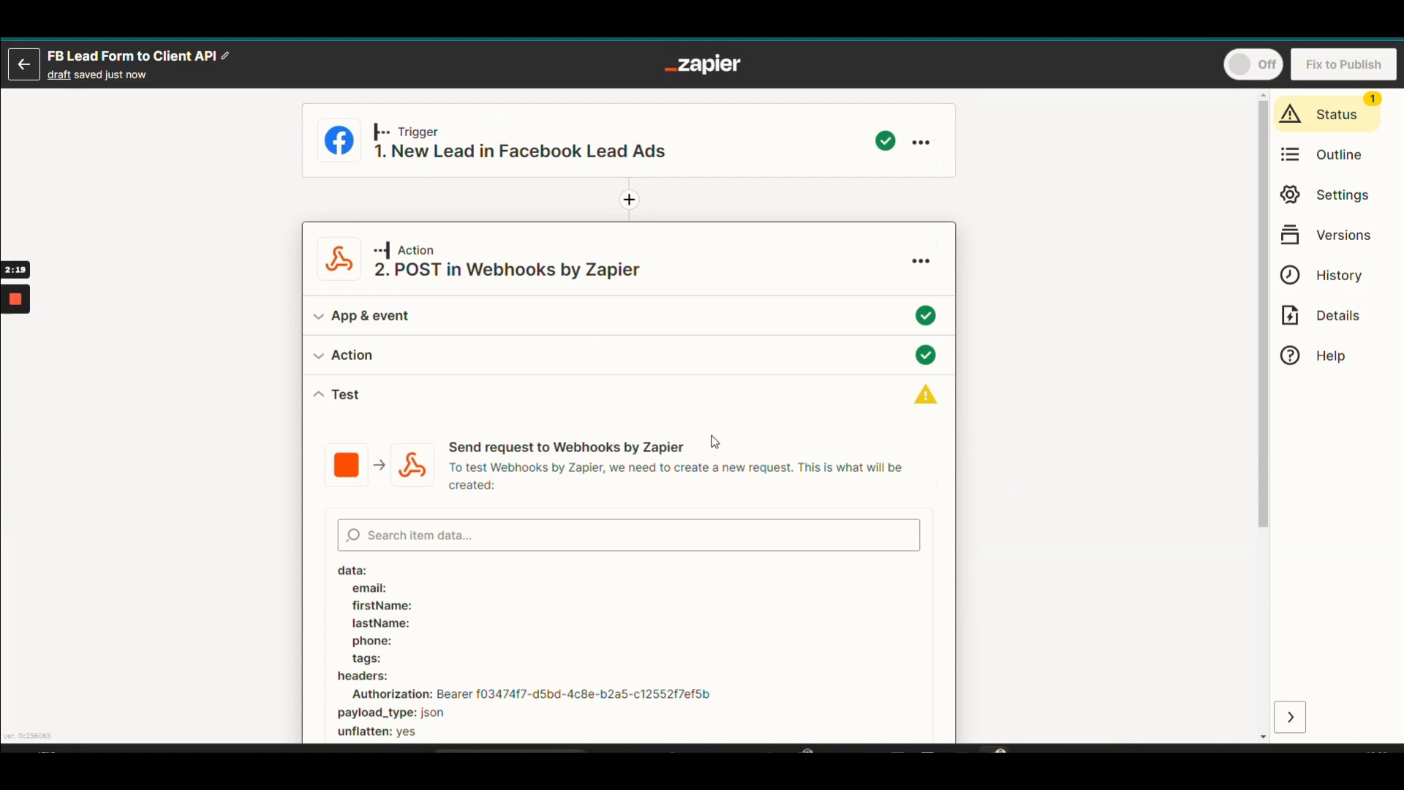
pyautogui.click(408, 316)
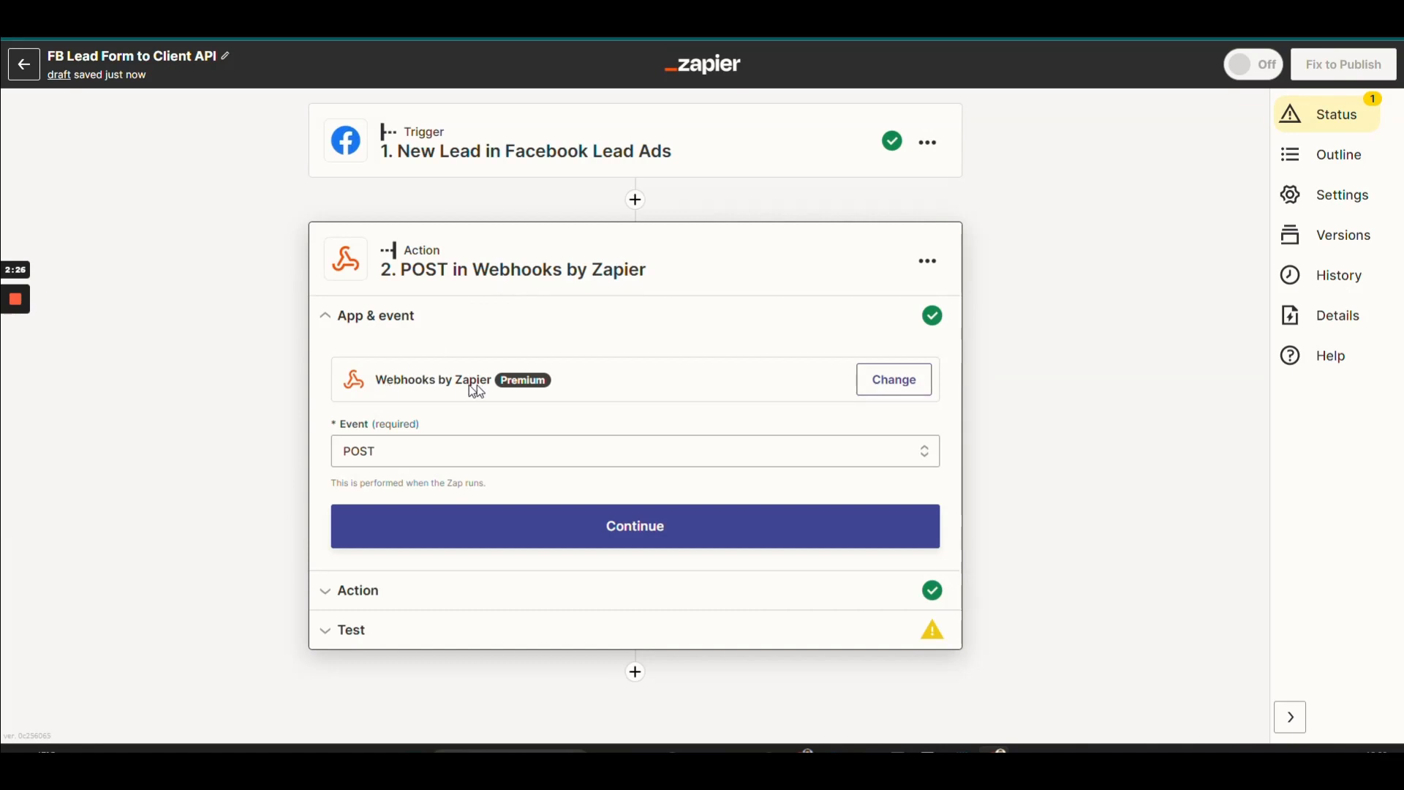
pyautogui.click(424, 451)
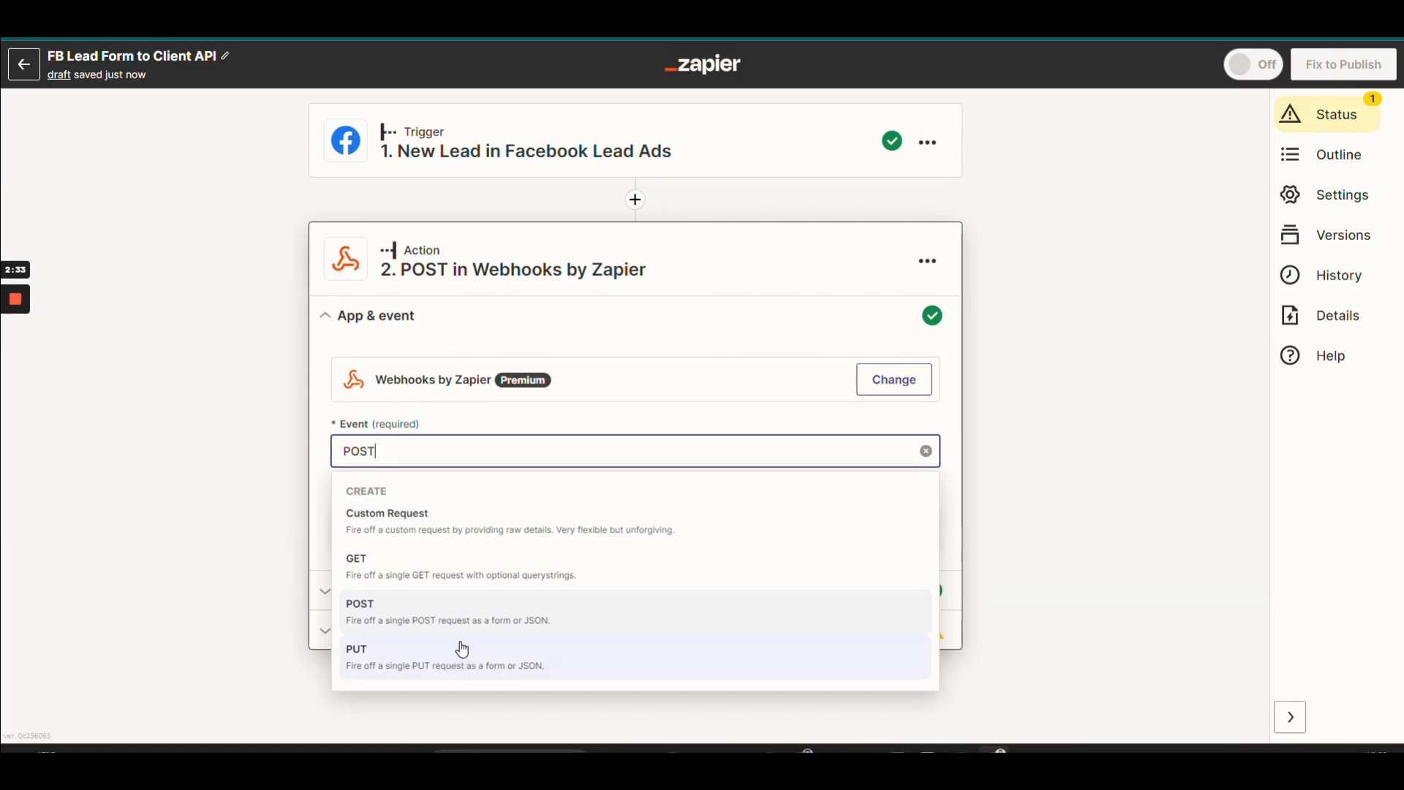
pyautogui.click(387, 622)
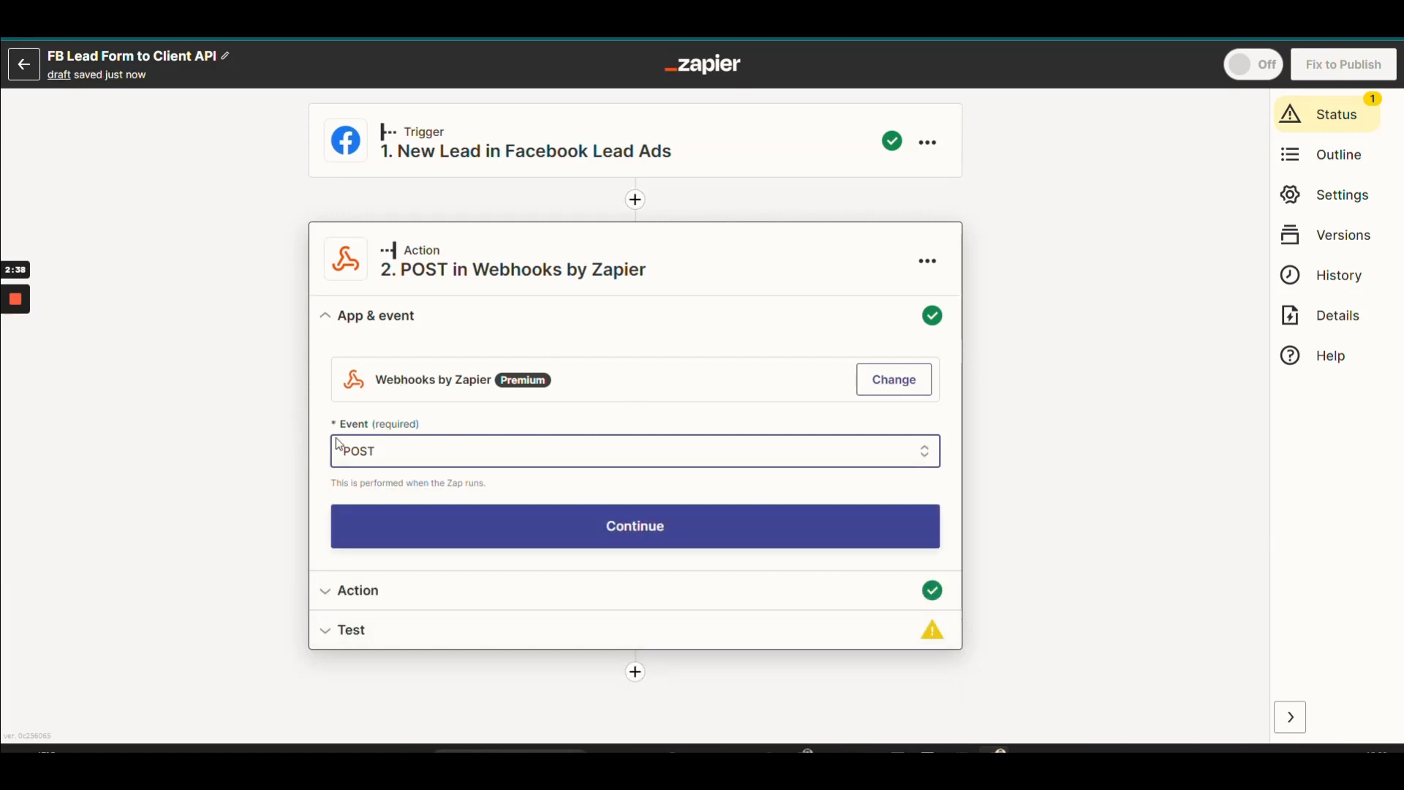
pyautogui.click(594, 525)
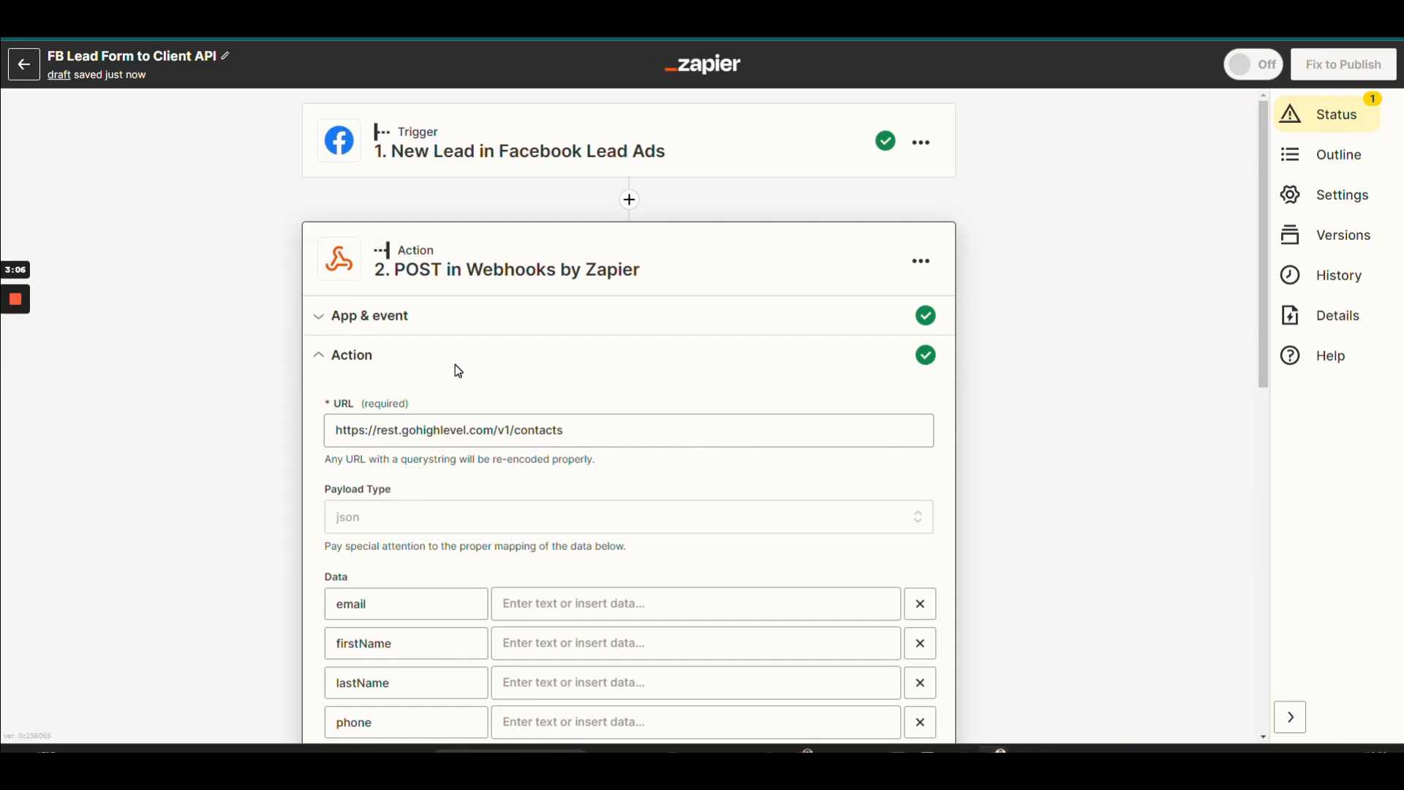
# Examine the webhook request's URL, payload type, data fields and headers.
pyautogui.scroll(-9, 643, 424)
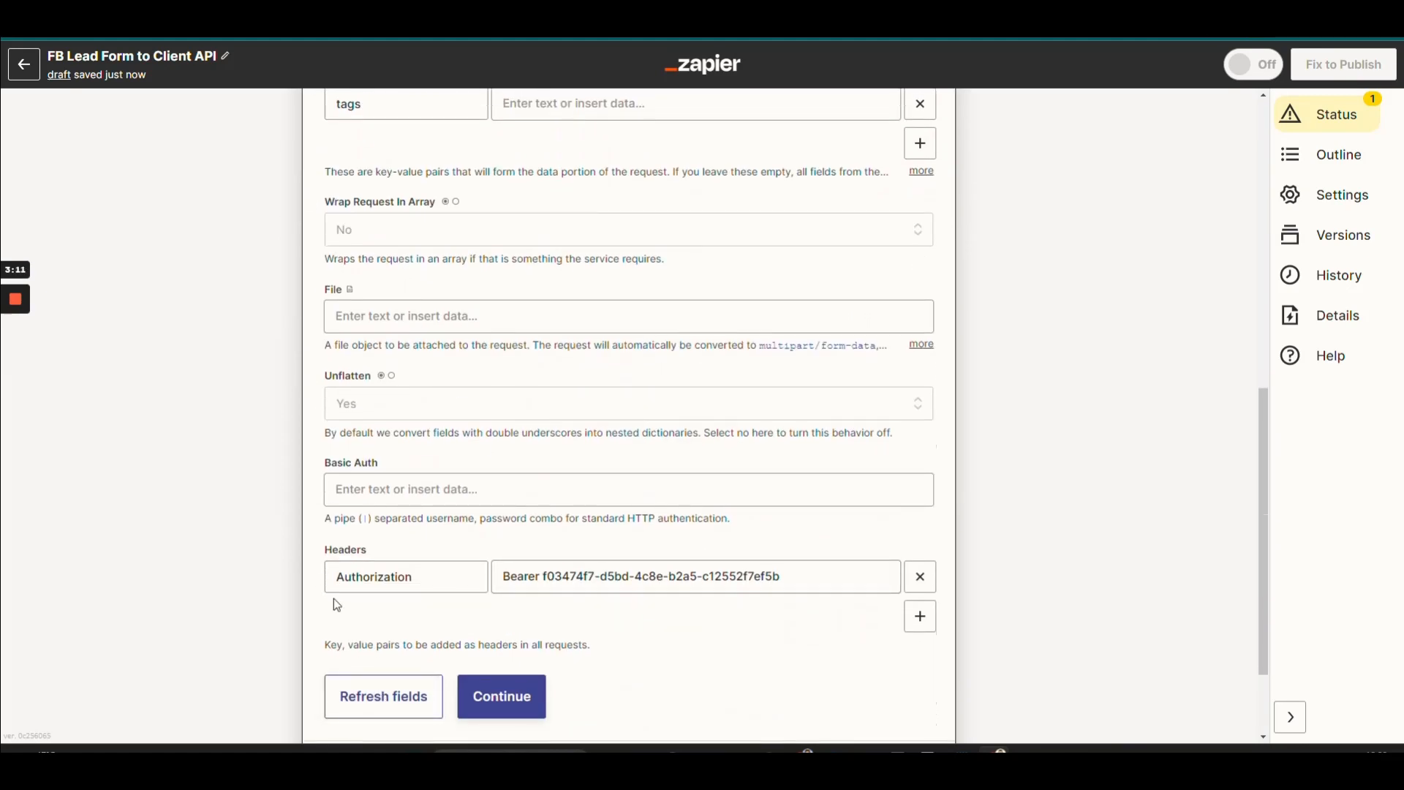
pyautogui.scroll(9, 667, 502)
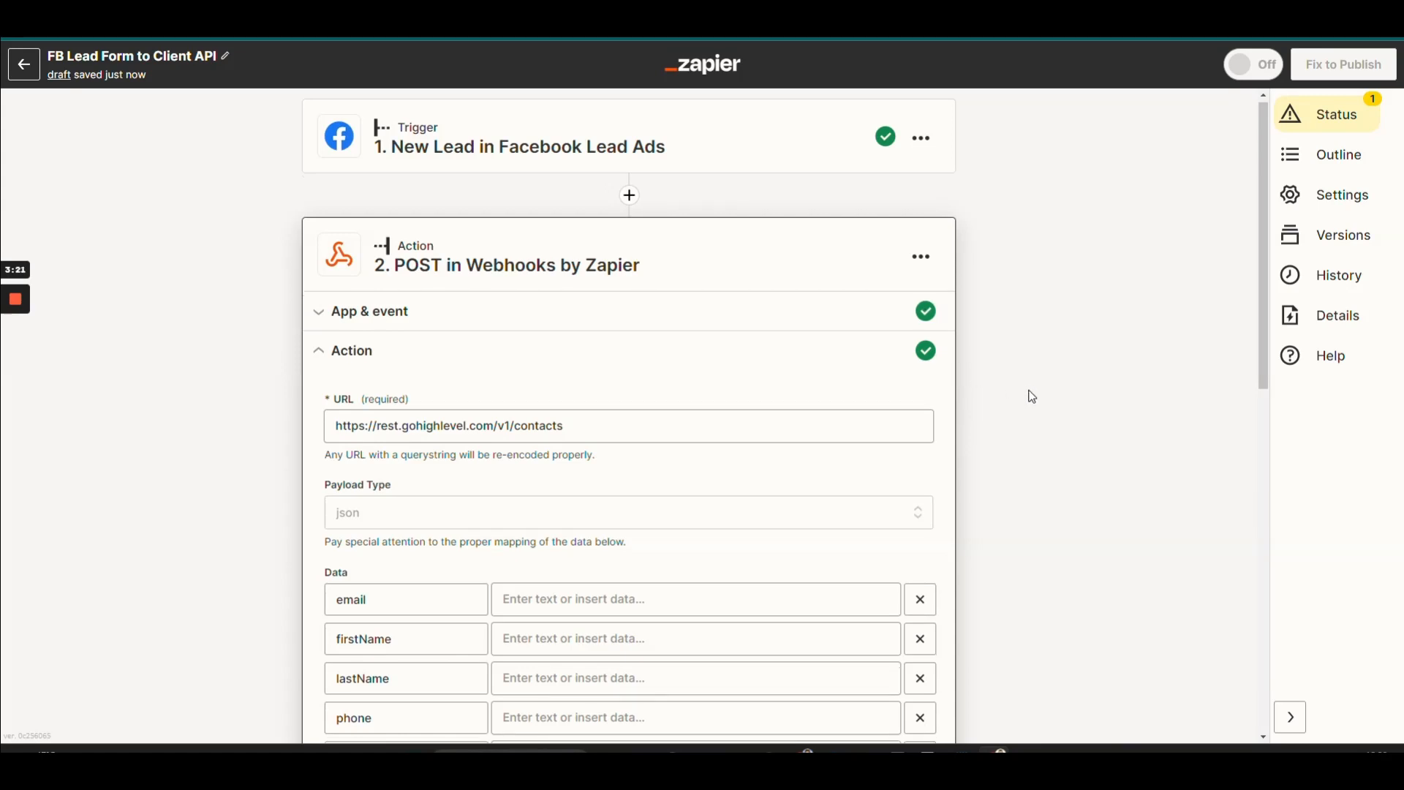
pyautogui.scroll(-2, 1029, 396)
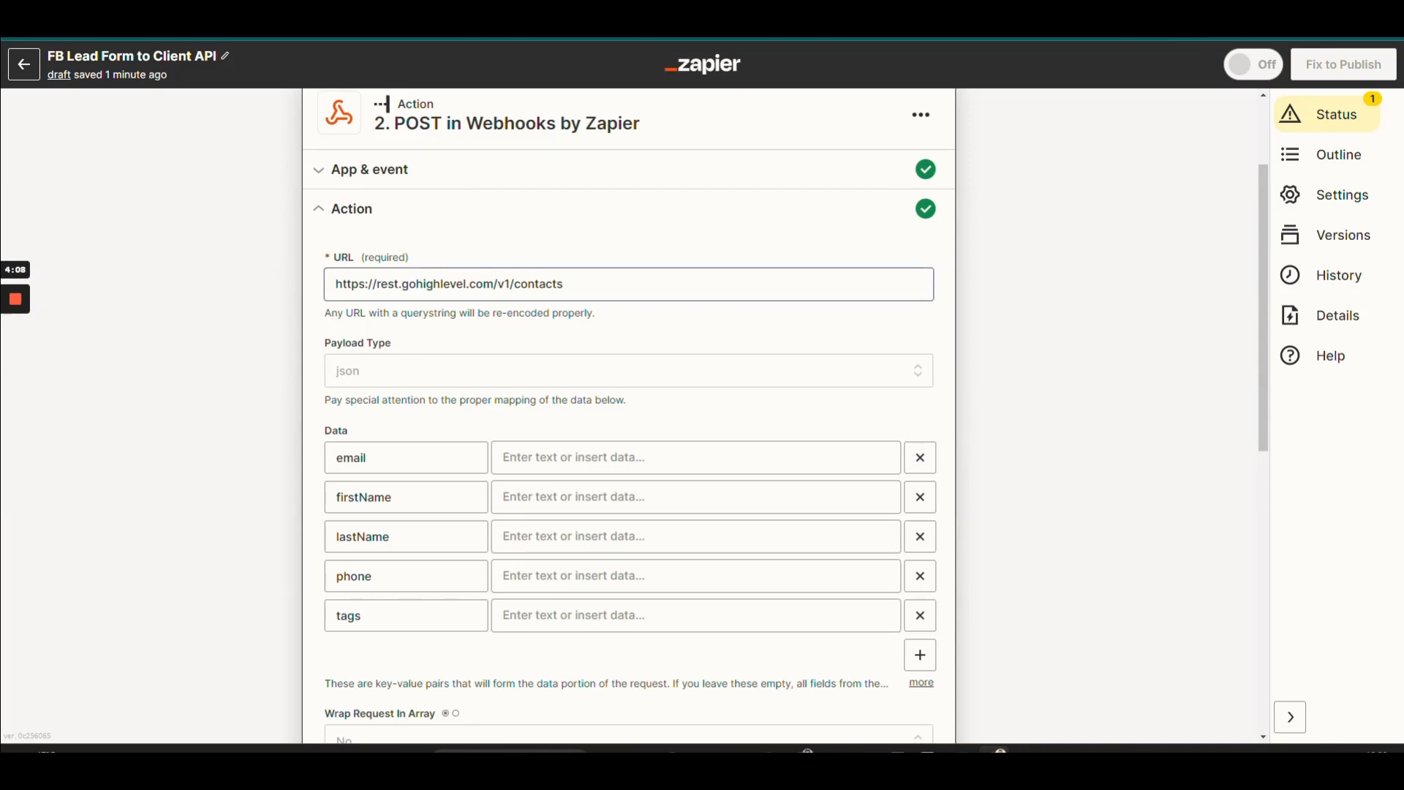
pyautogui.moveTo(564, 284); pyautogui.dragTo(358, 284)
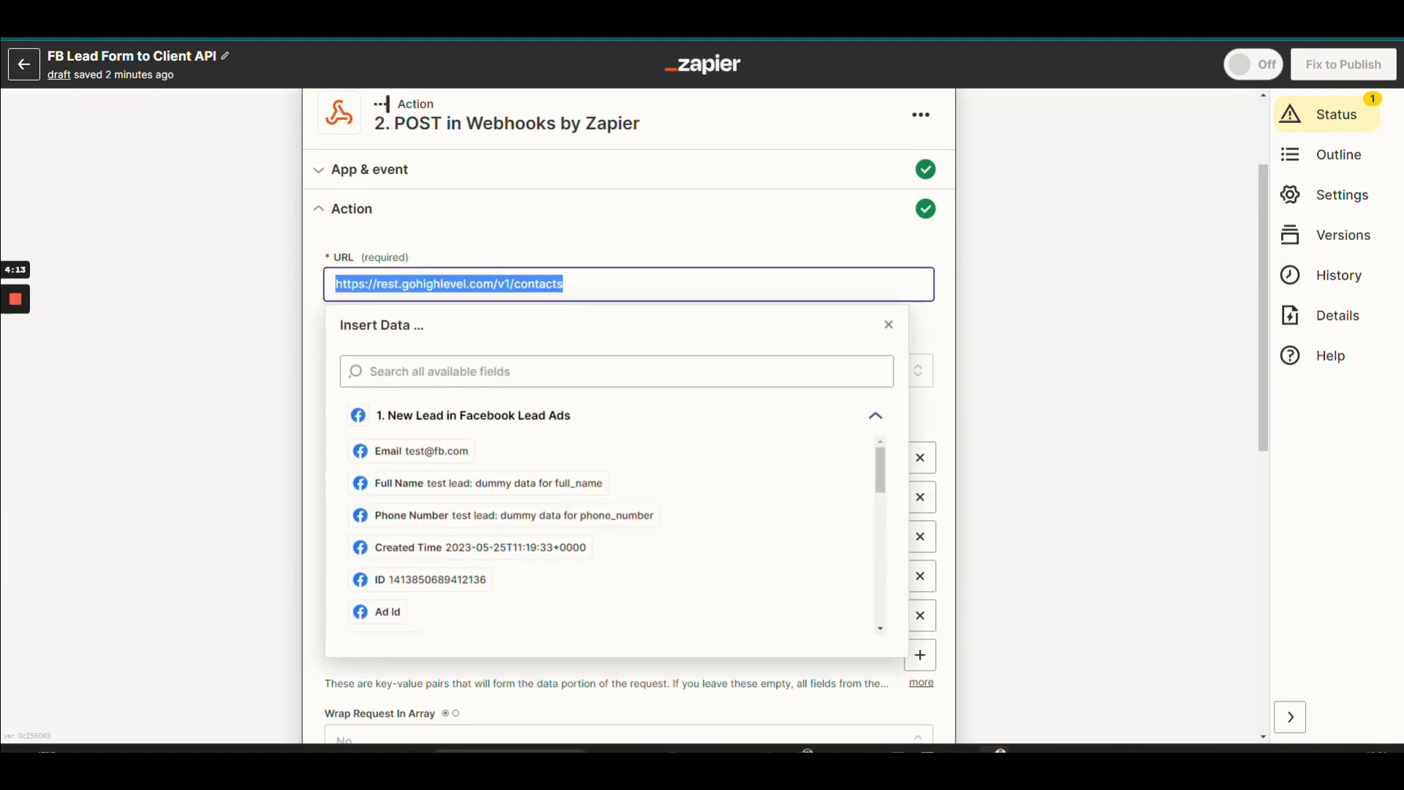
pyautogui.click(1038, 269)
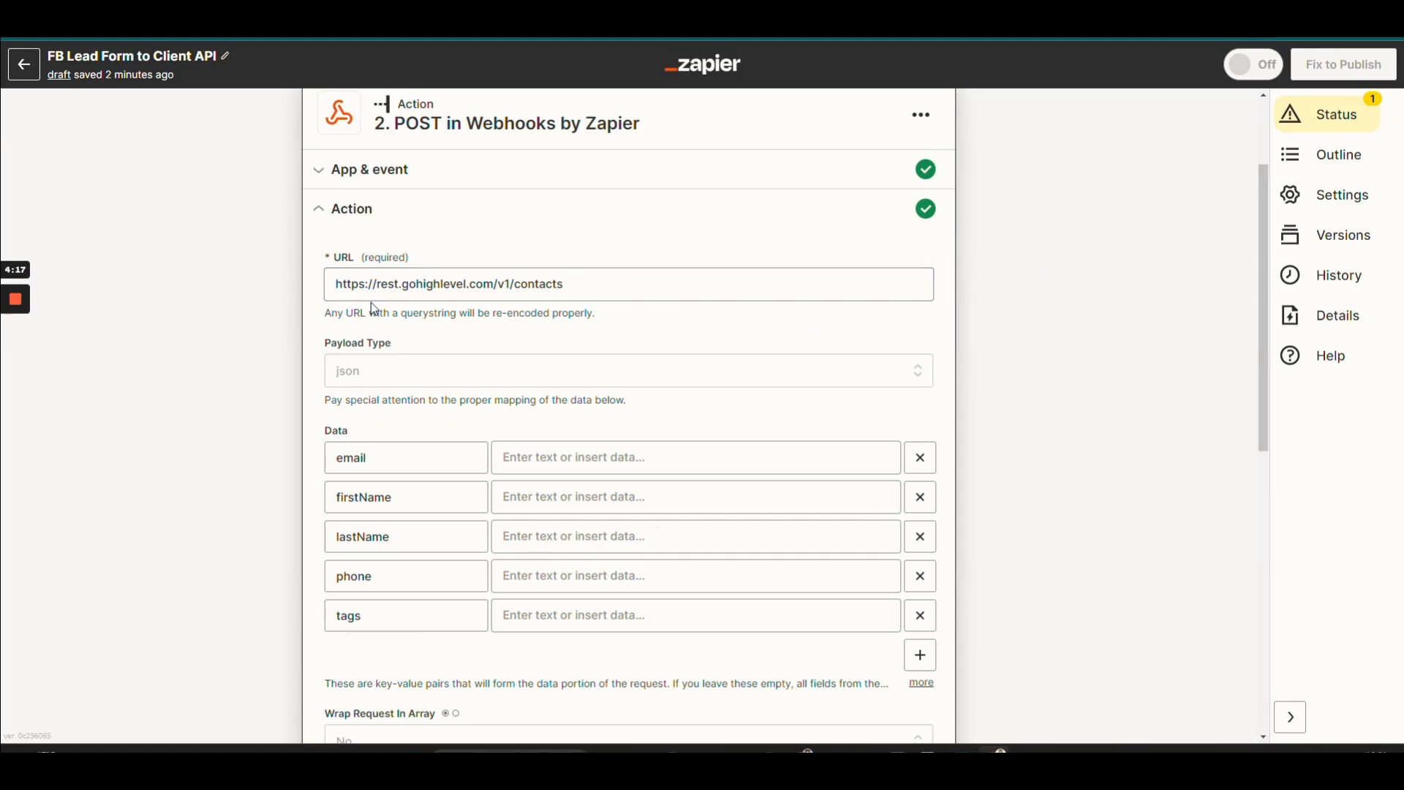
# Reopen the Facebook trigger's test data and try to load more leads besides Lead A.
pyautogui.scroll(2, 374, 309)
pyautogui.click(476, 166)
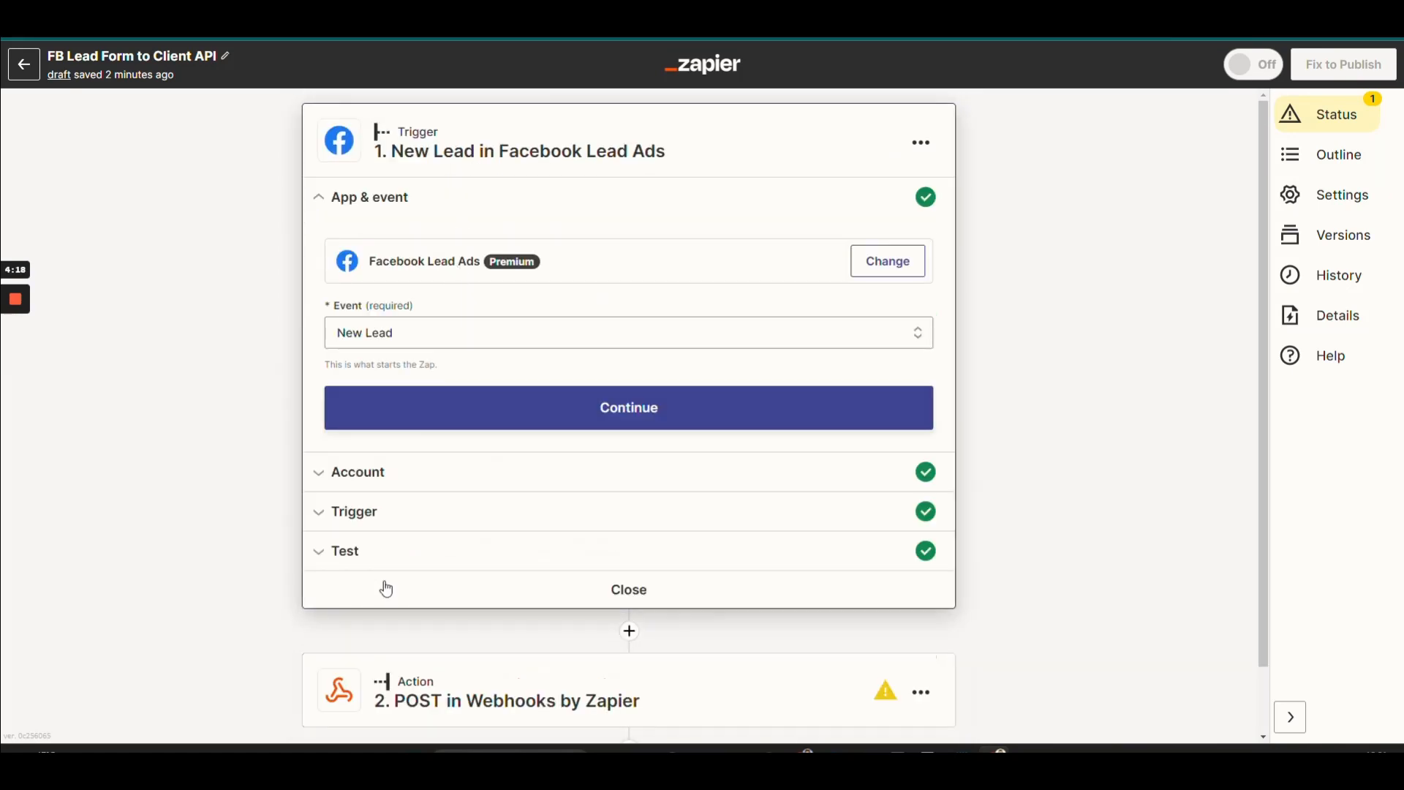
pyautogui.click(367, 550)
pyautogui.scroll(-2, 731, 526)
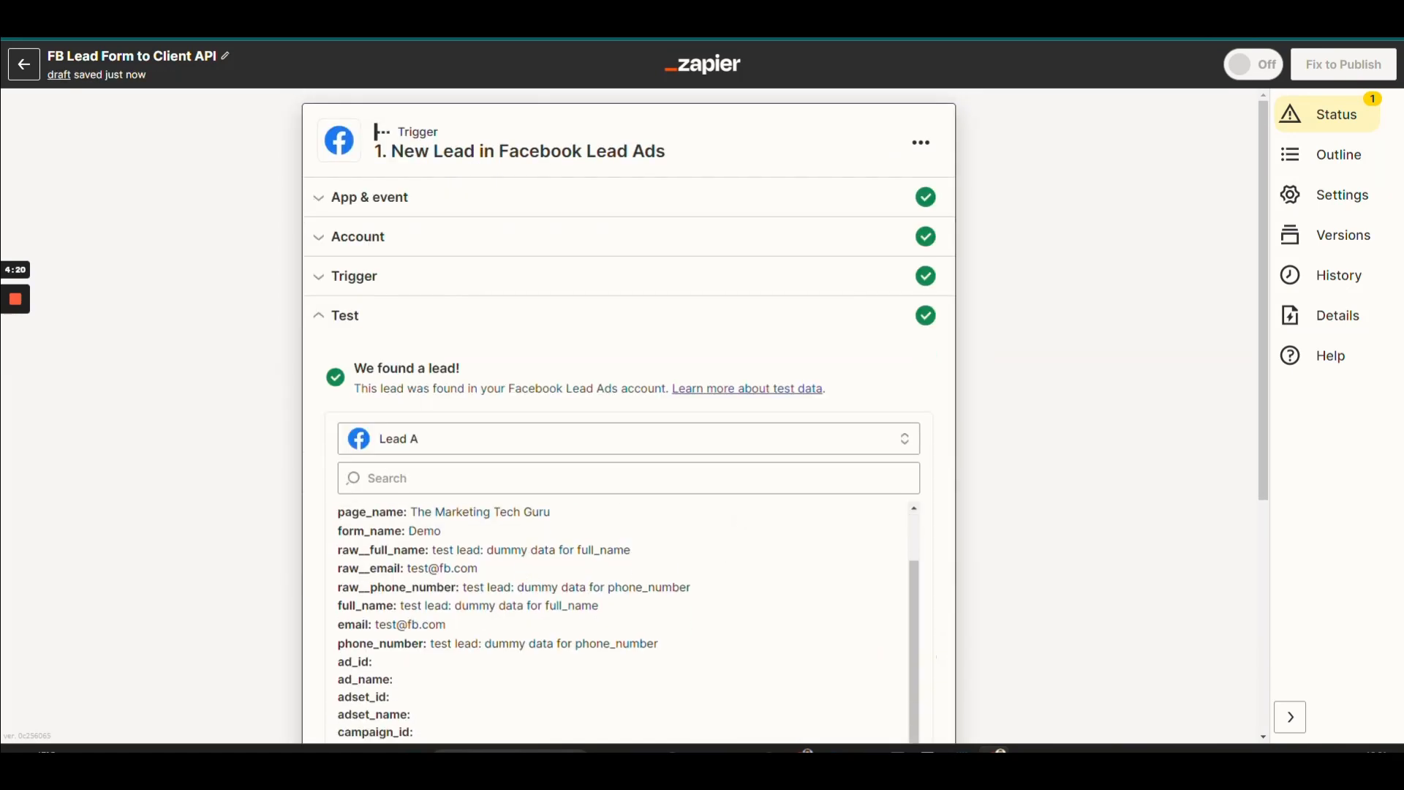
pyautogui.scroll(-5, 1002, 482)
pyautogui.scroll(4, 604, 392)
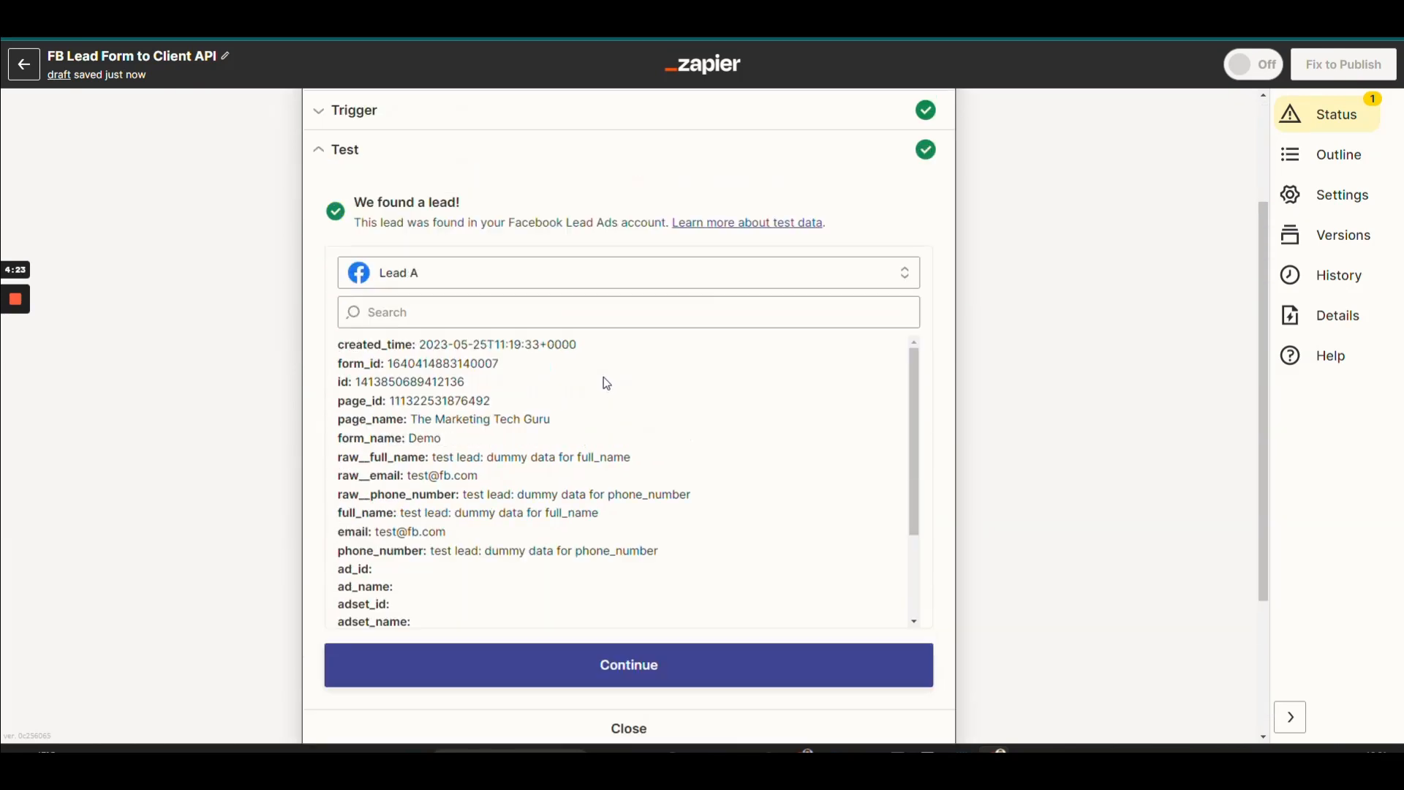
pyautogui.scroll(1, 606, 382)
pyautogui.click(467, 289)
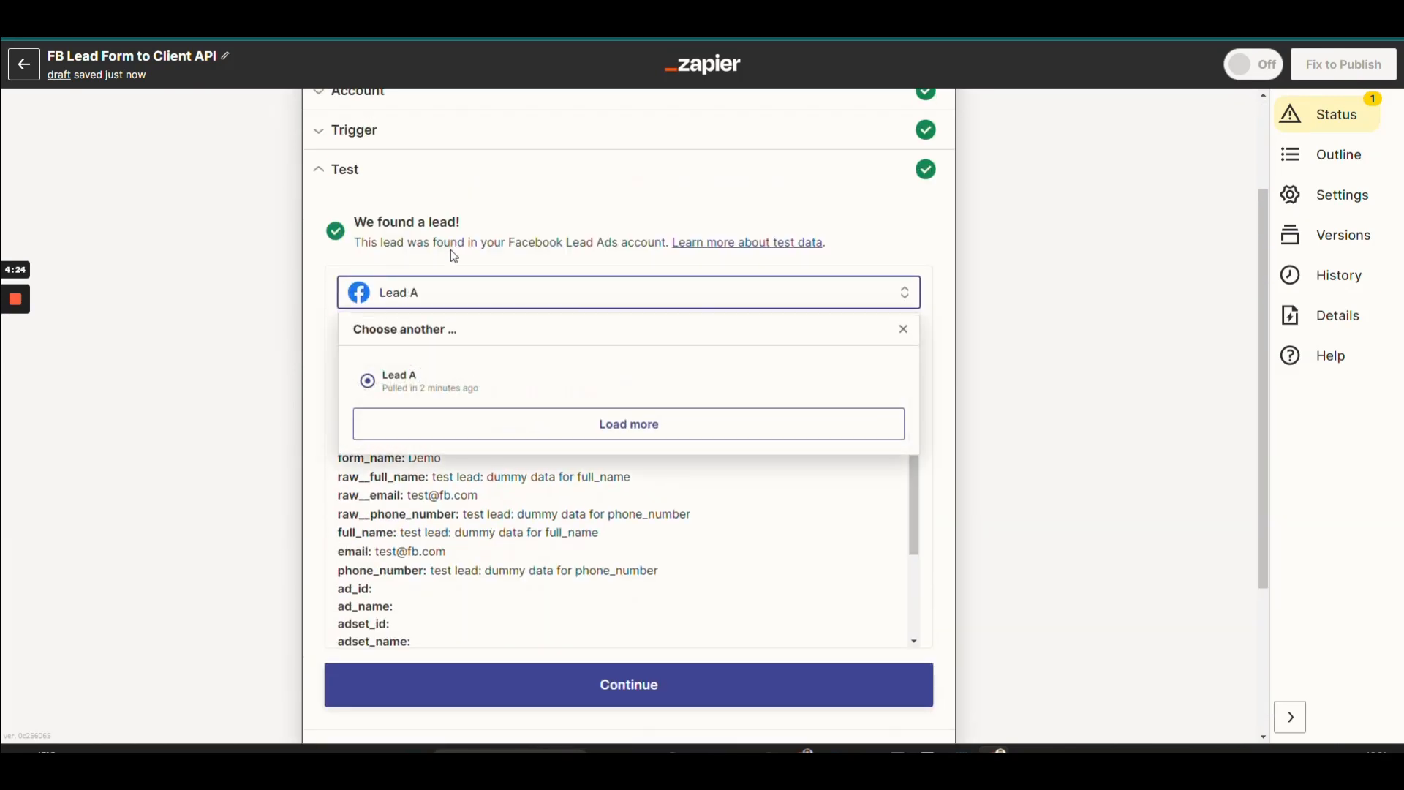
pyautogui.click(606, 425)
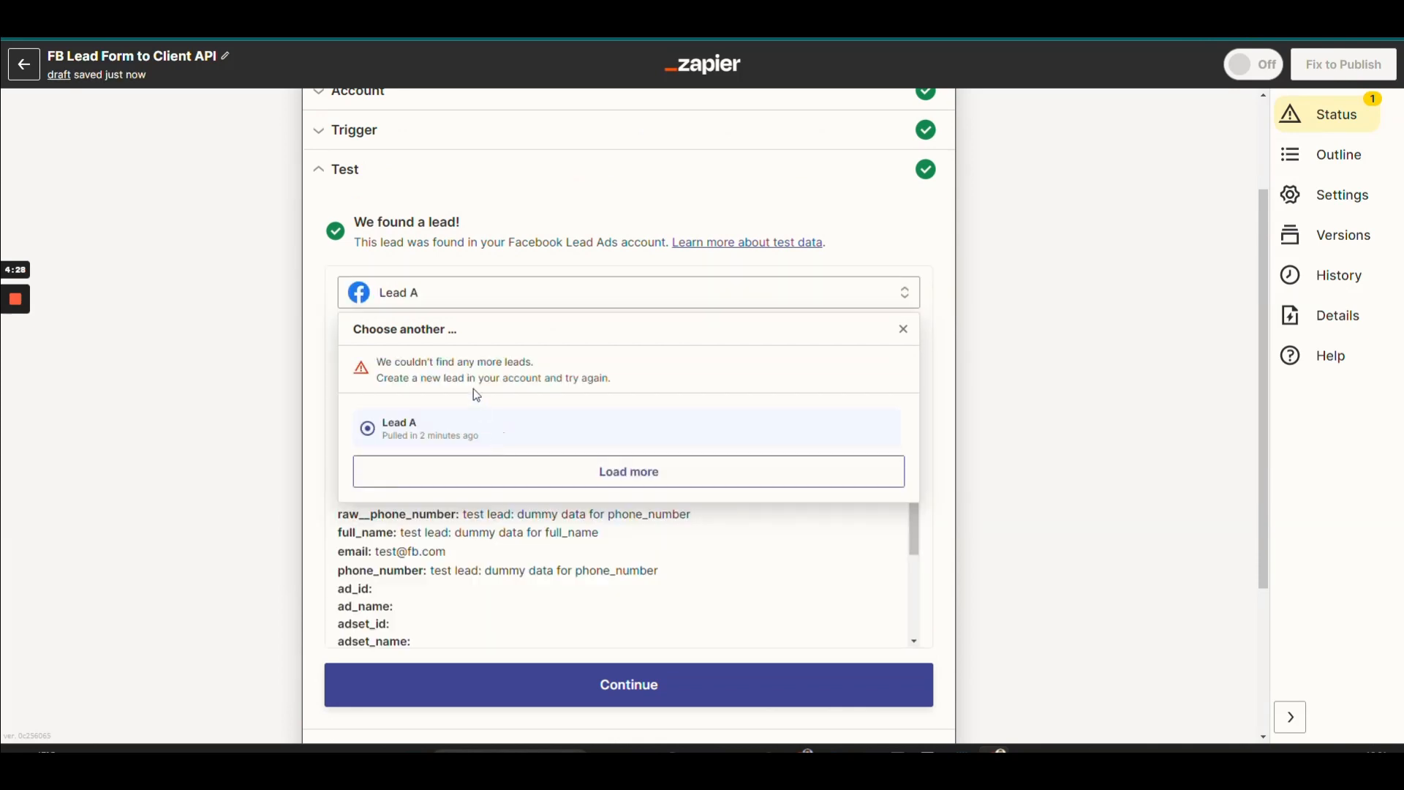
pyautogui.click(638, 479)
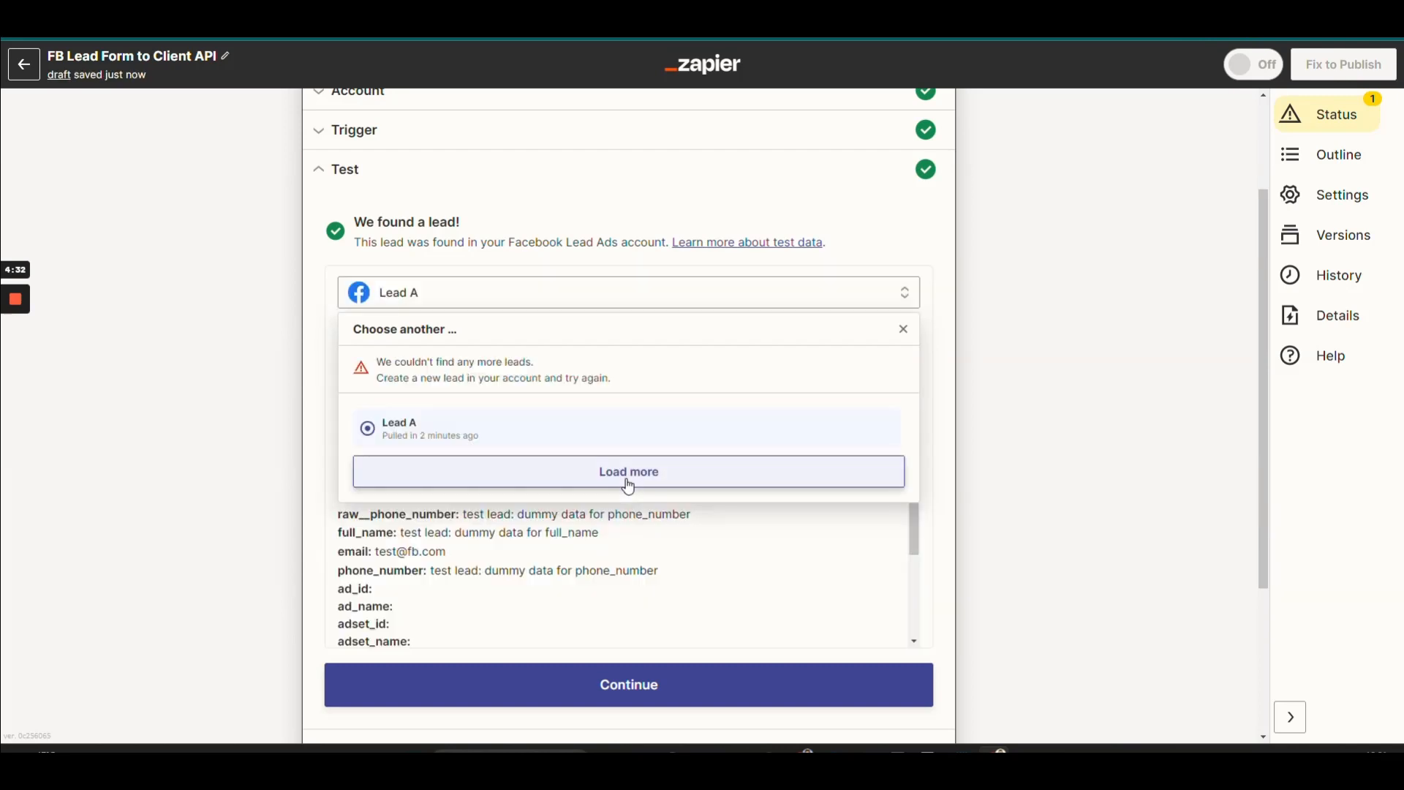
pyautogui.click(988, 447)
# Continue from the trigger test to the webhook action and reopen its request settings.
pyautogui.scroll(-3, 681, 616)
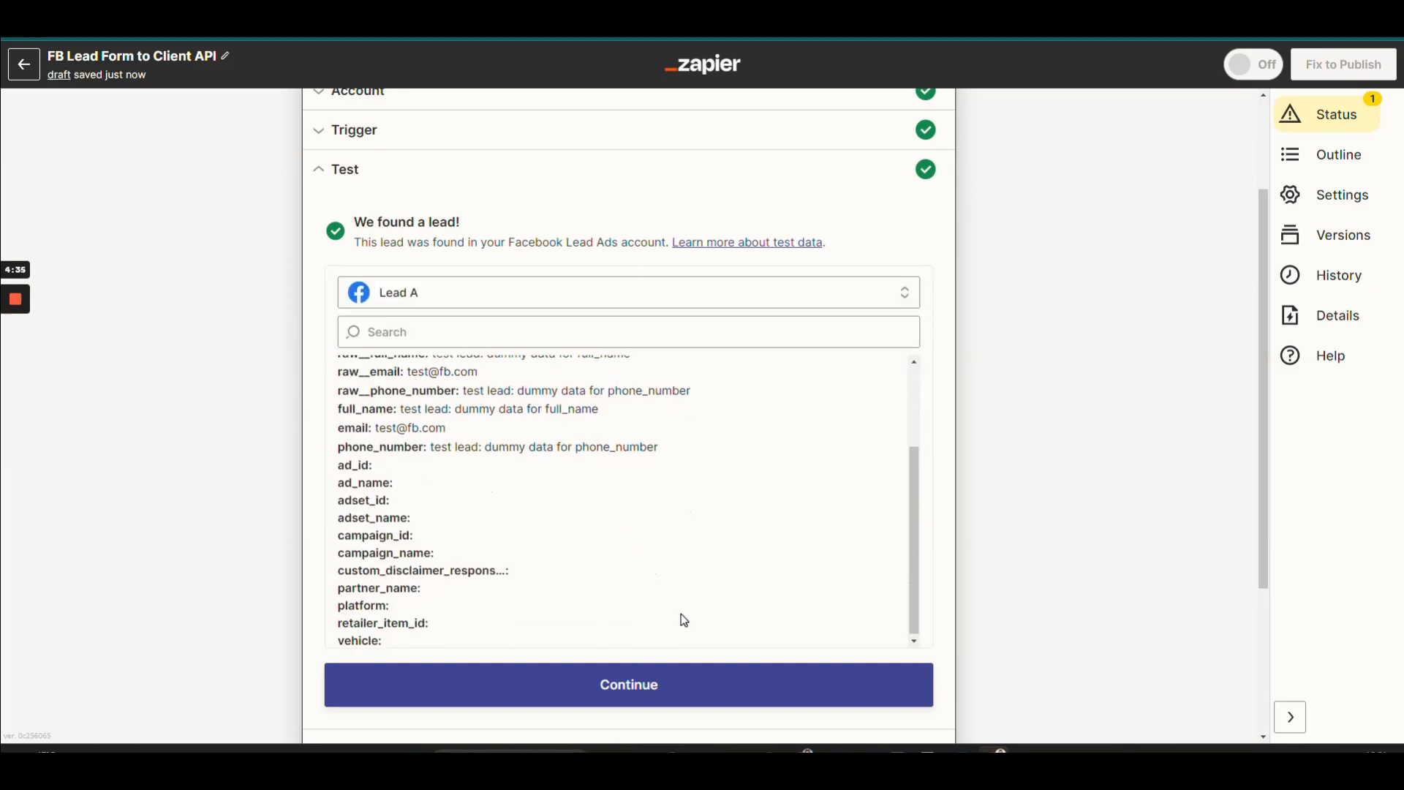
pyautogui.scroll(-1, 954, 598)
pyautogui.scroll(-3, 954, 598)
pyautogui.click(569, 600)
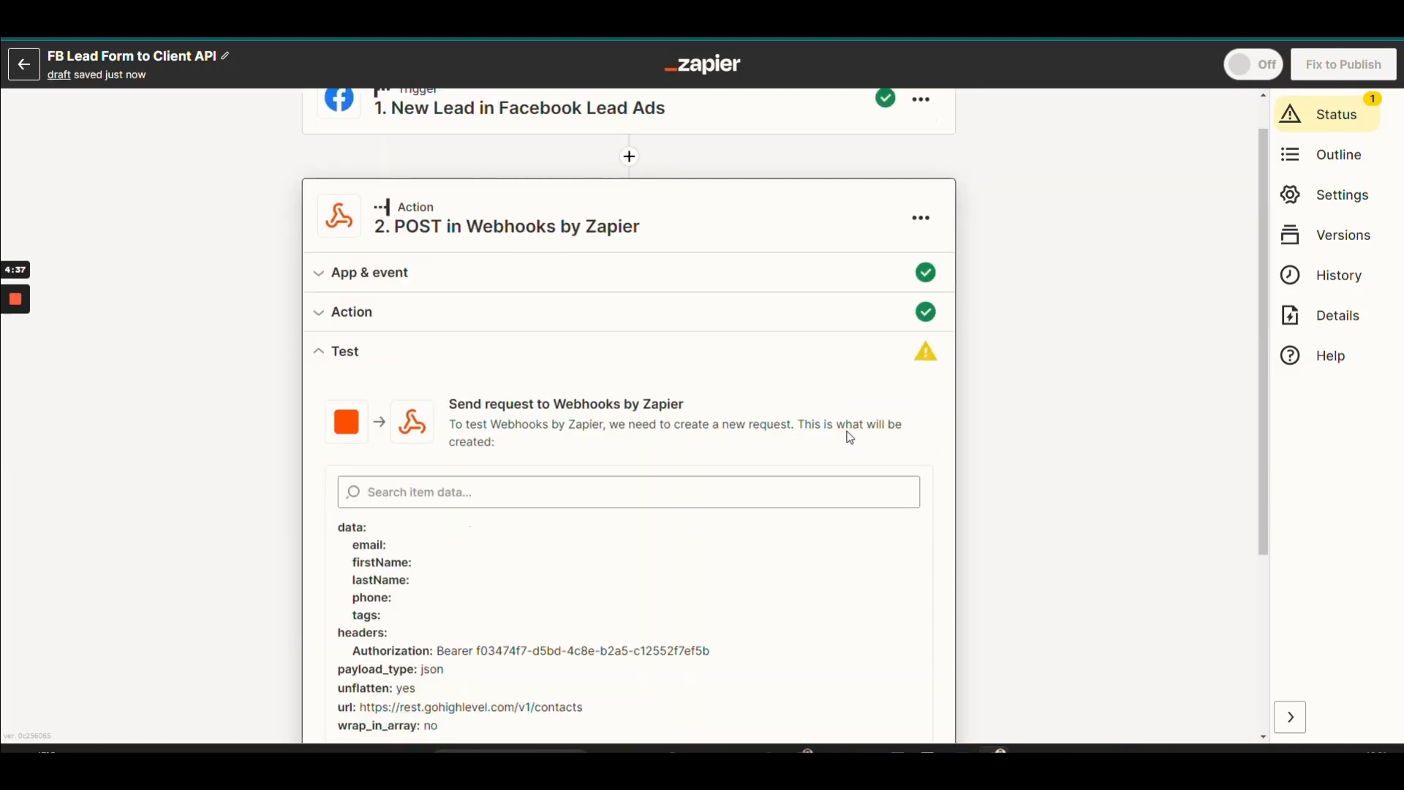
pyautogui.scroll(4, 620, 516)
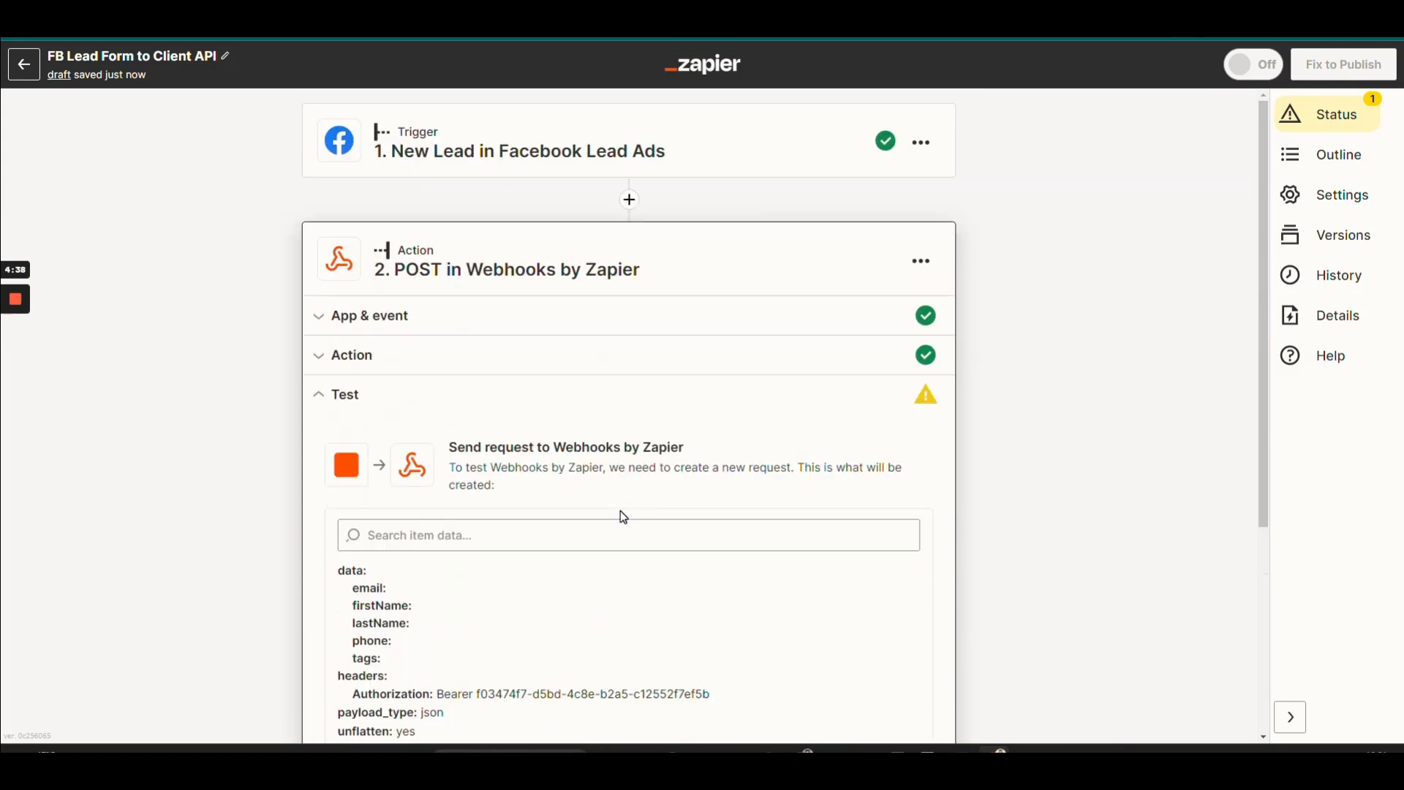
pyautogui.click(443, 370)
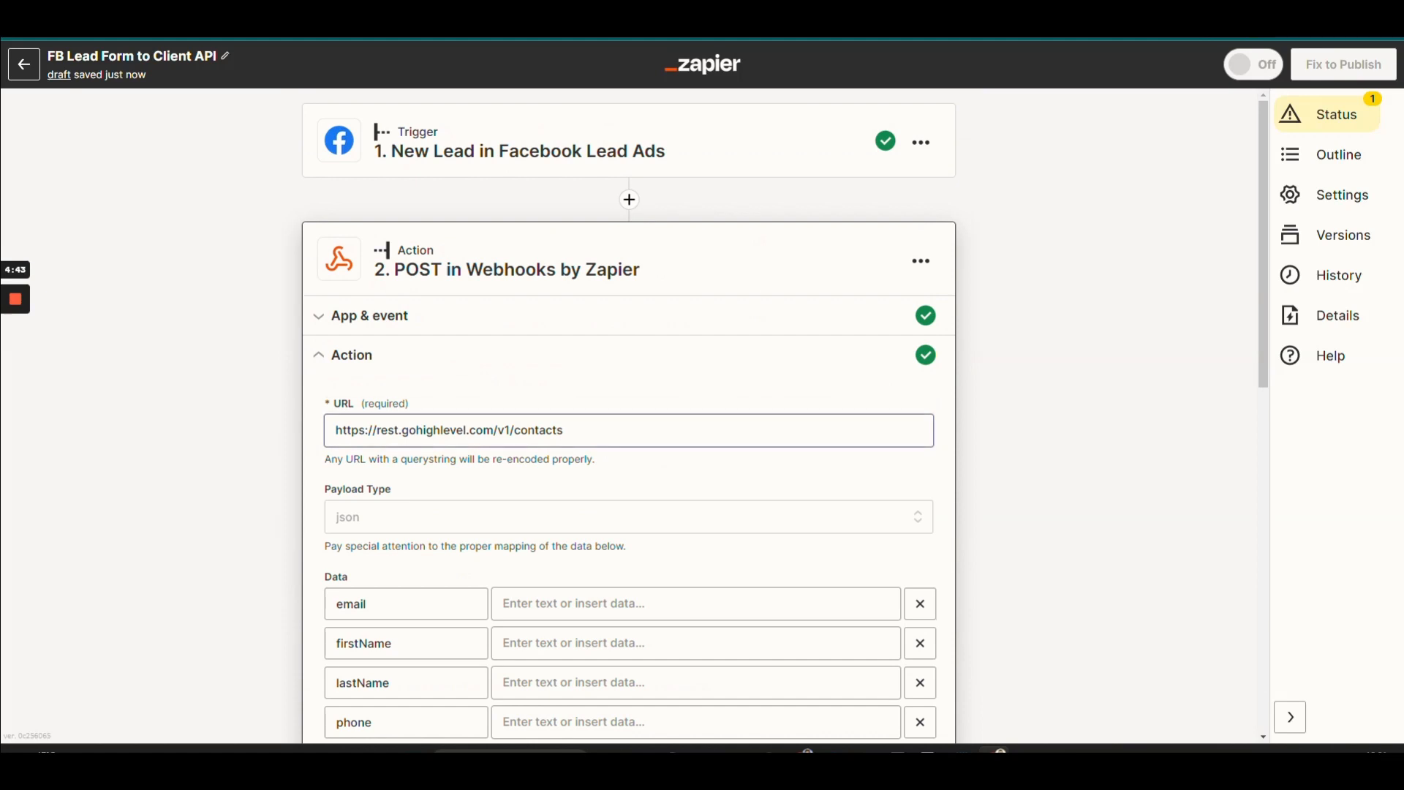
# Try api_key as the webhook's header key, and restore Authorization in its place.
pyautogui.scroll(-4, 314, 441)
pyautogui.scroll(-7, 411, 498)
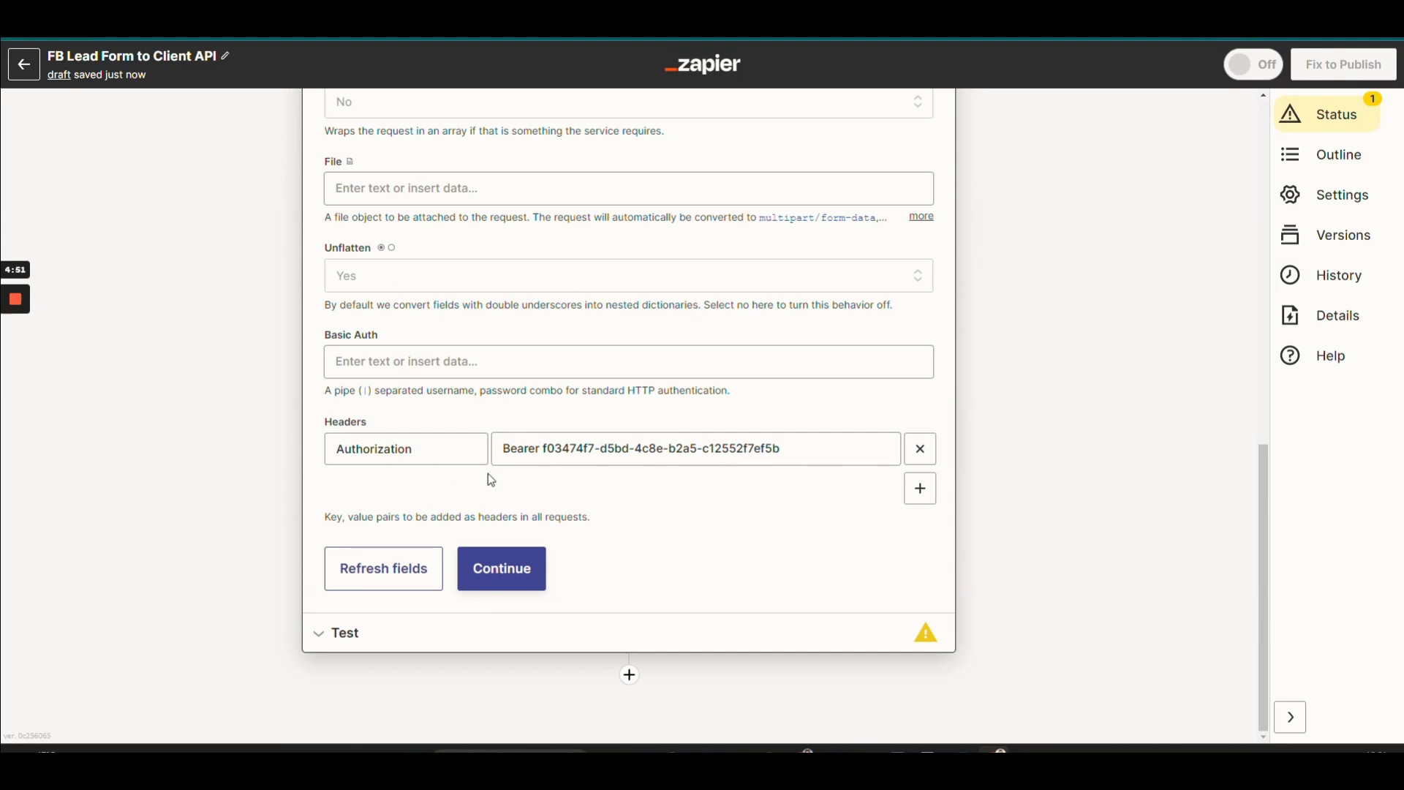
pyautogui.moveTo(484, 452); pyautogui.dragTo(225, 454)
pyautogui.hotkey('ctrl', 'c')
pyautogui.press('BackSpace')
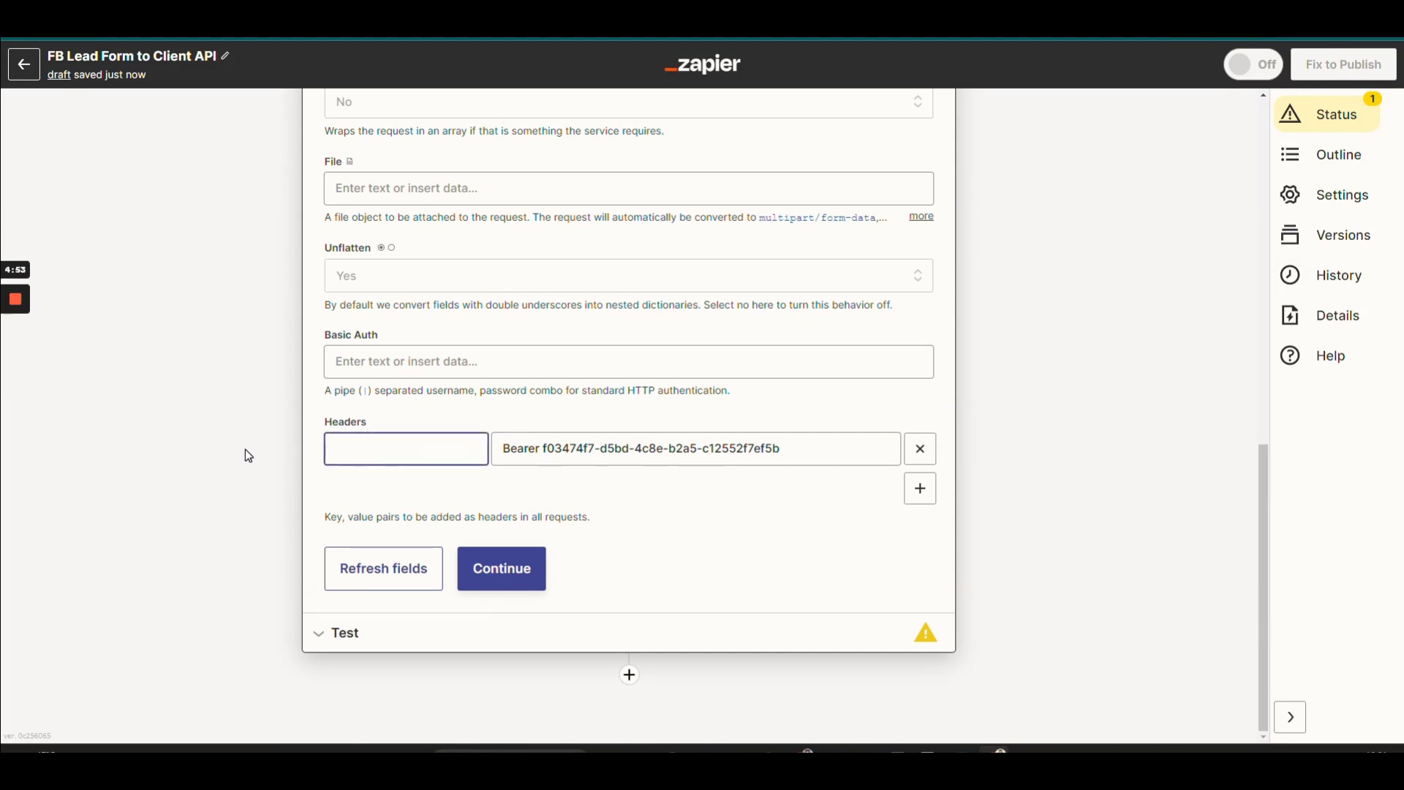
pyautogui.write('api_key')
pyautogui.moveTo(387, 450); pyautogui.dragTo(322, 466)
pyautogui.hotkey('ctrl', 'v')
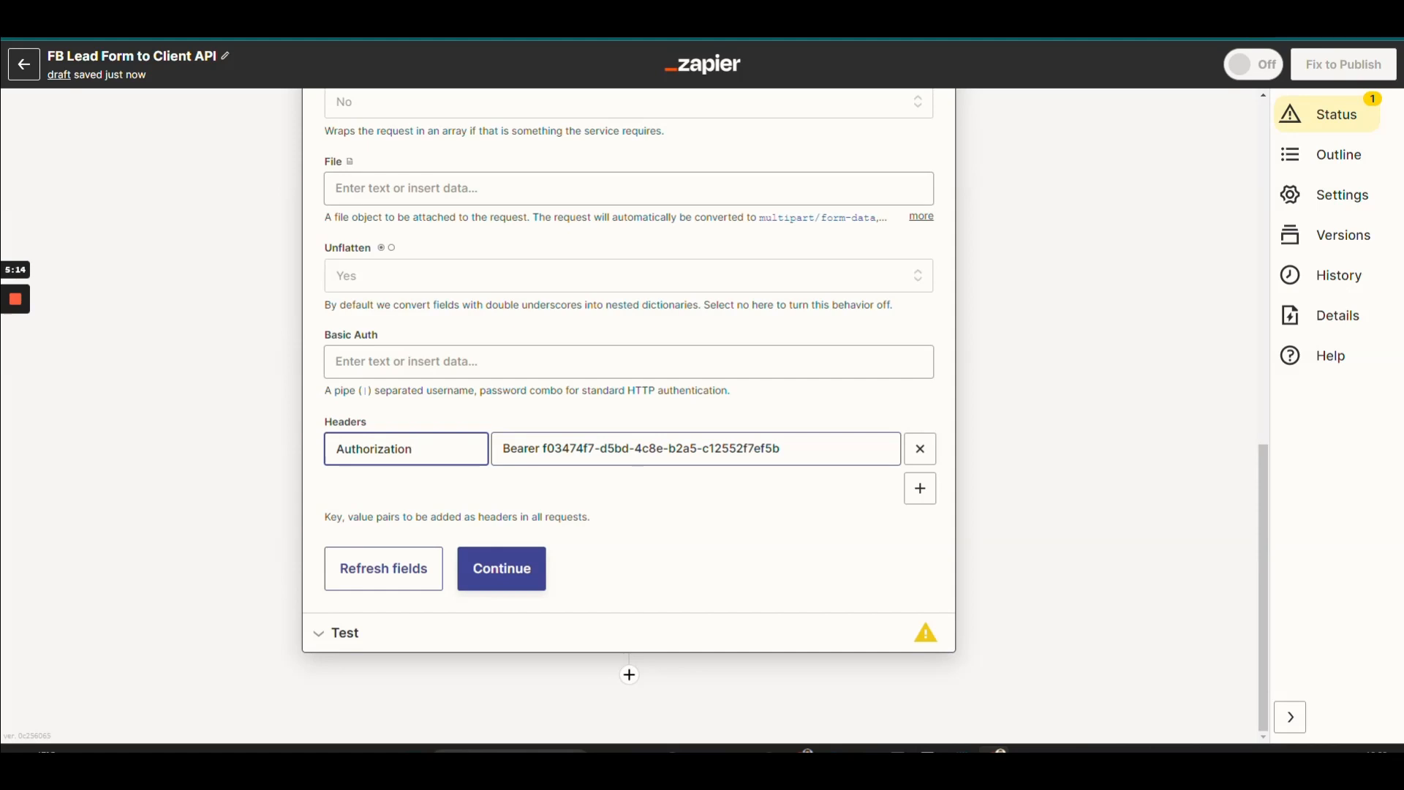
pyautogui.scroll(2, 602, 515)
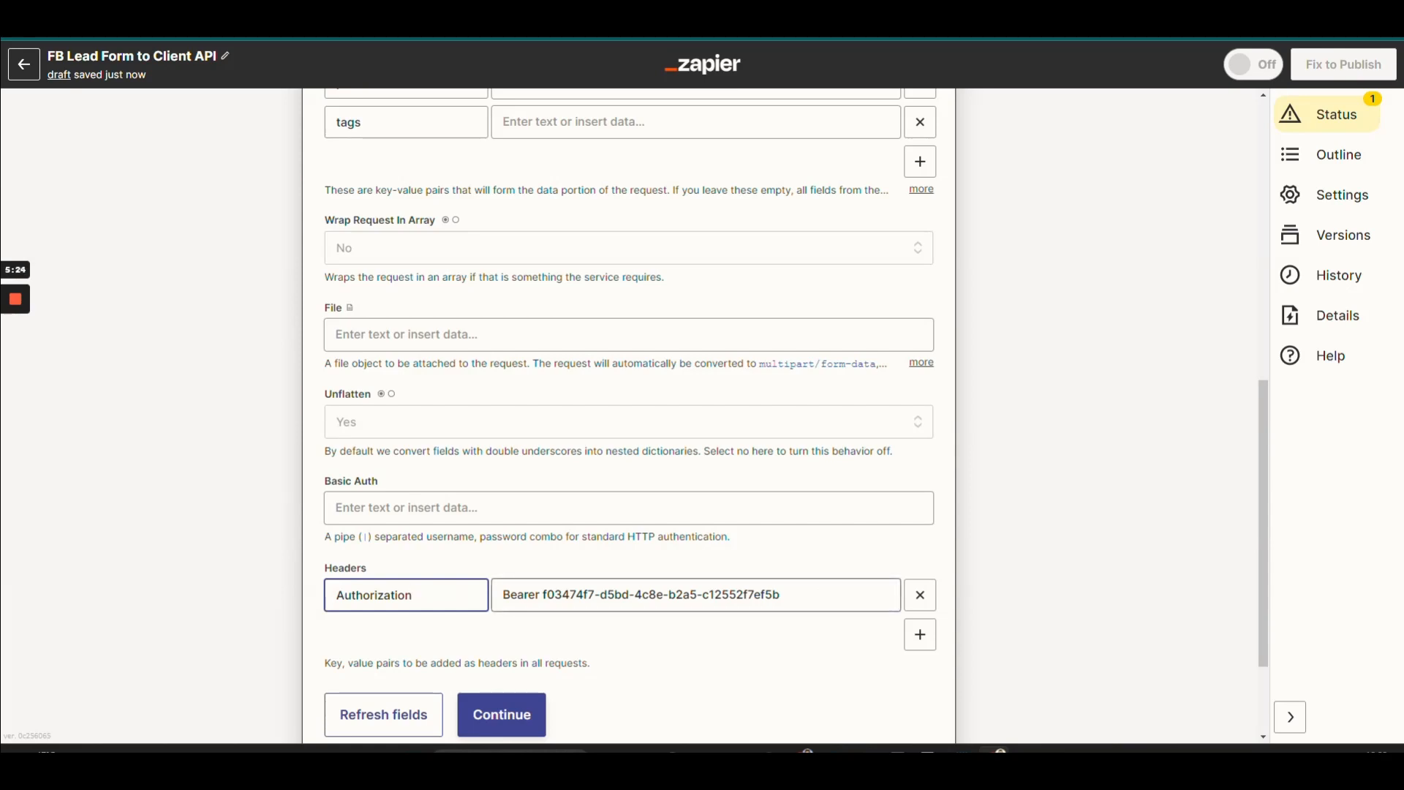
# Map the webhook's email data field to the Email value from the Facebook lead trigger.
pyautogui.scroll(2, 779, 344)
pyautogui.scroll(6, 779, 343)
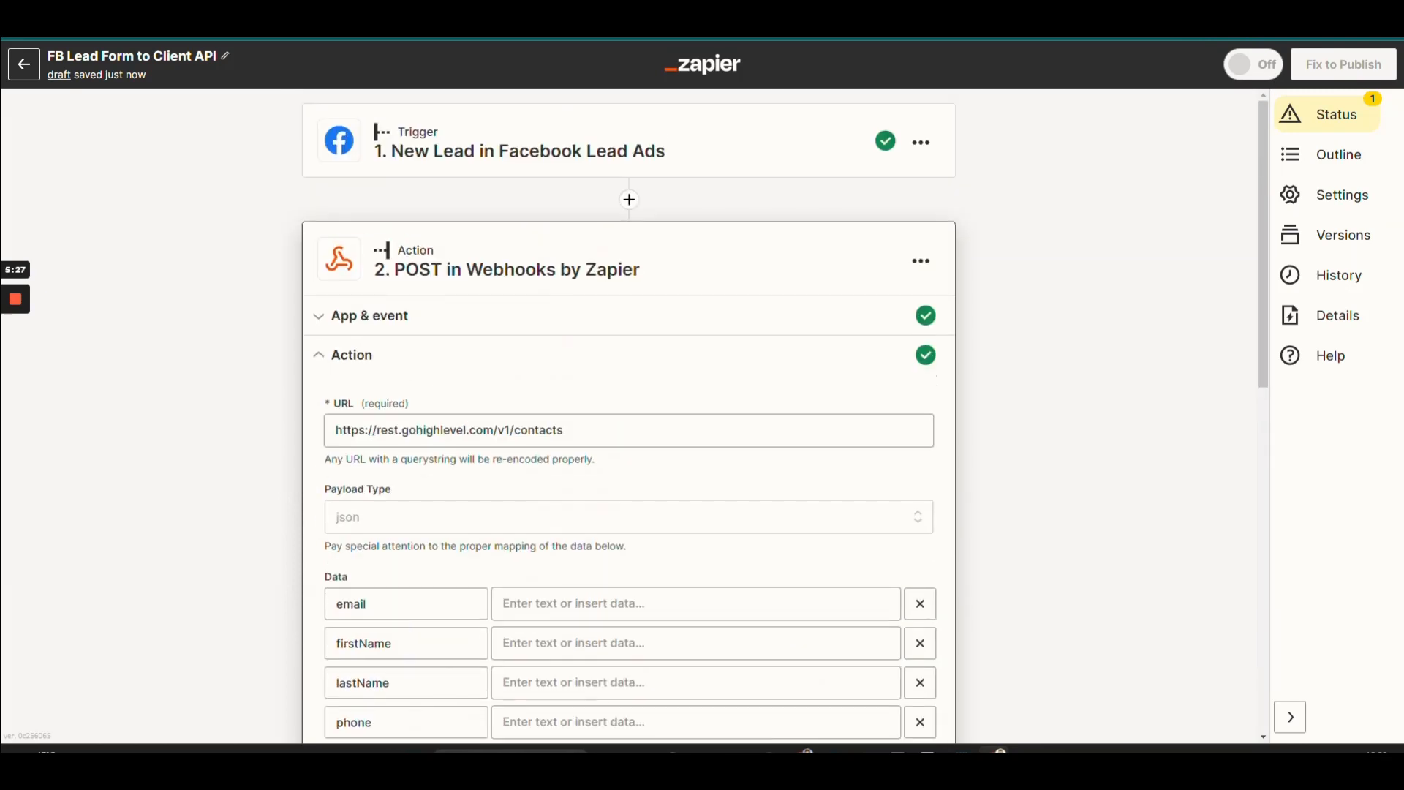
pyautogui.scroll(-2, 867, 434)
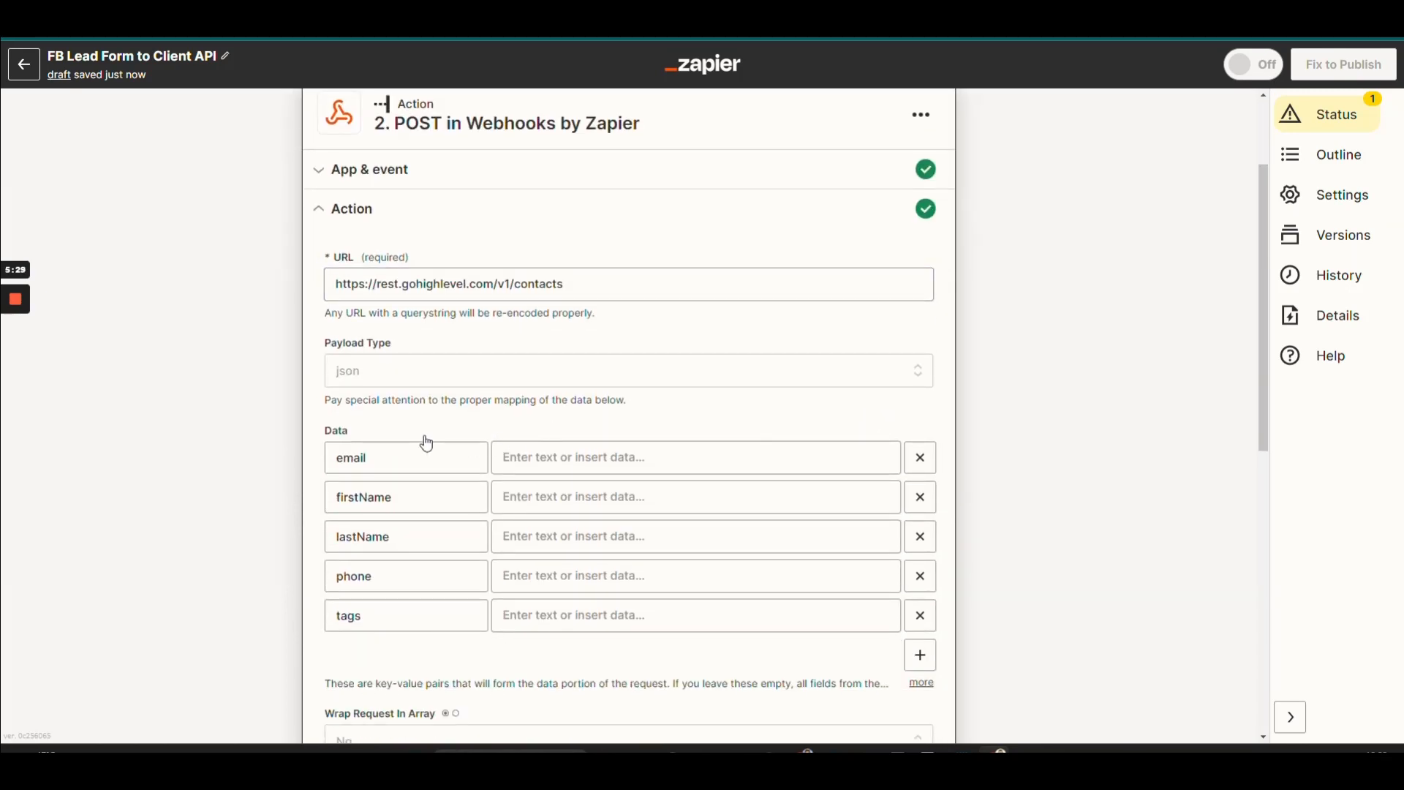
pyautogui.click(404, 446)
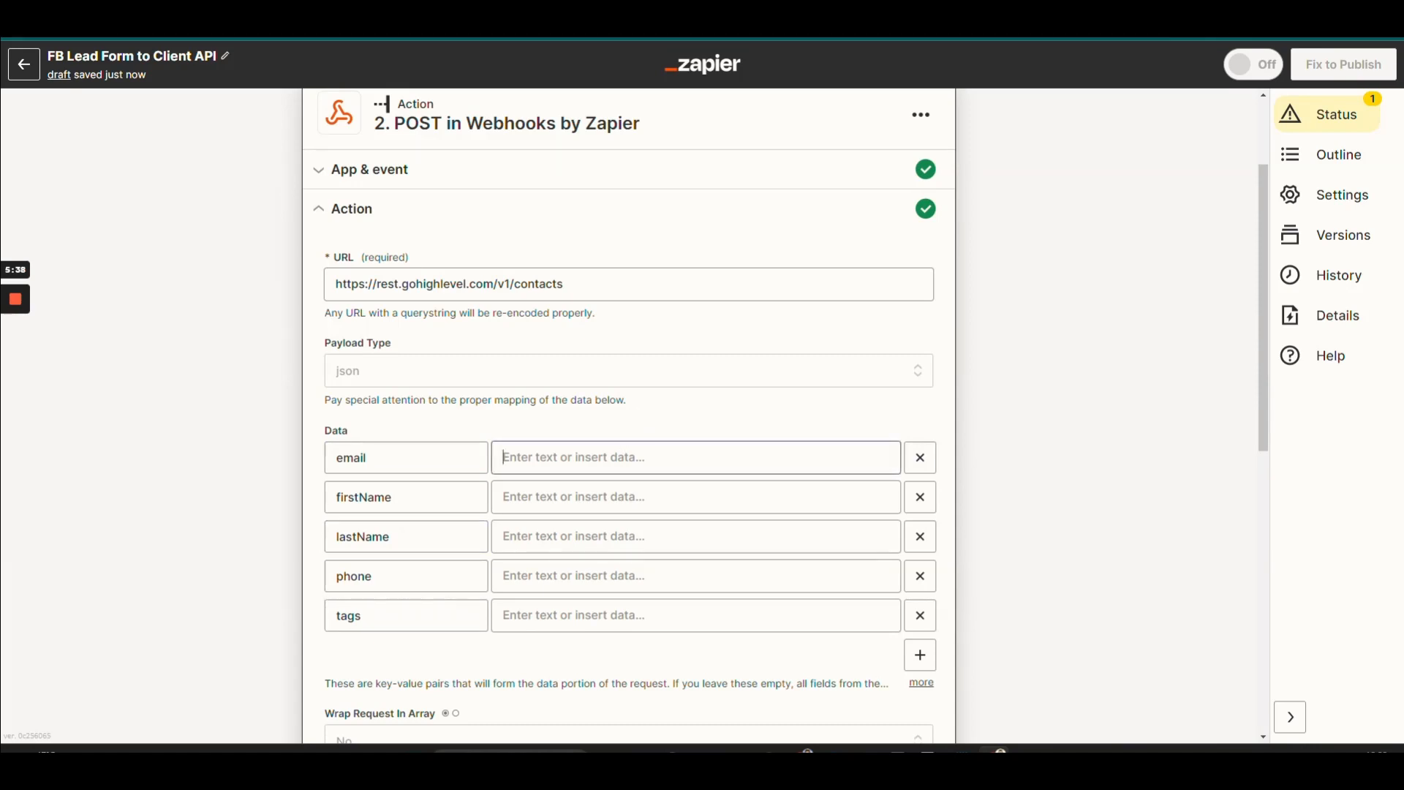
pyautogui.scroll(-3, 1137, 429)
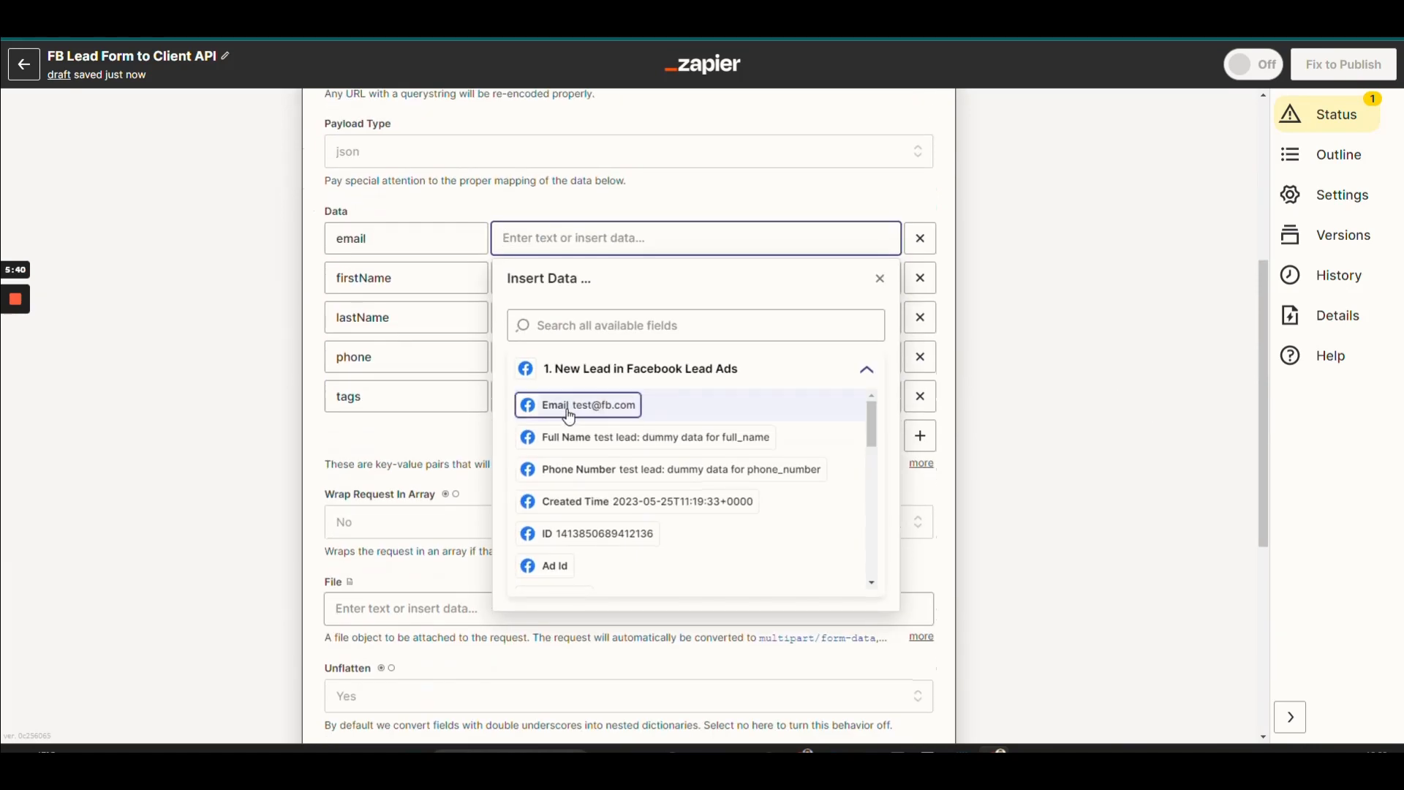
pyautogui.click(594, 414)
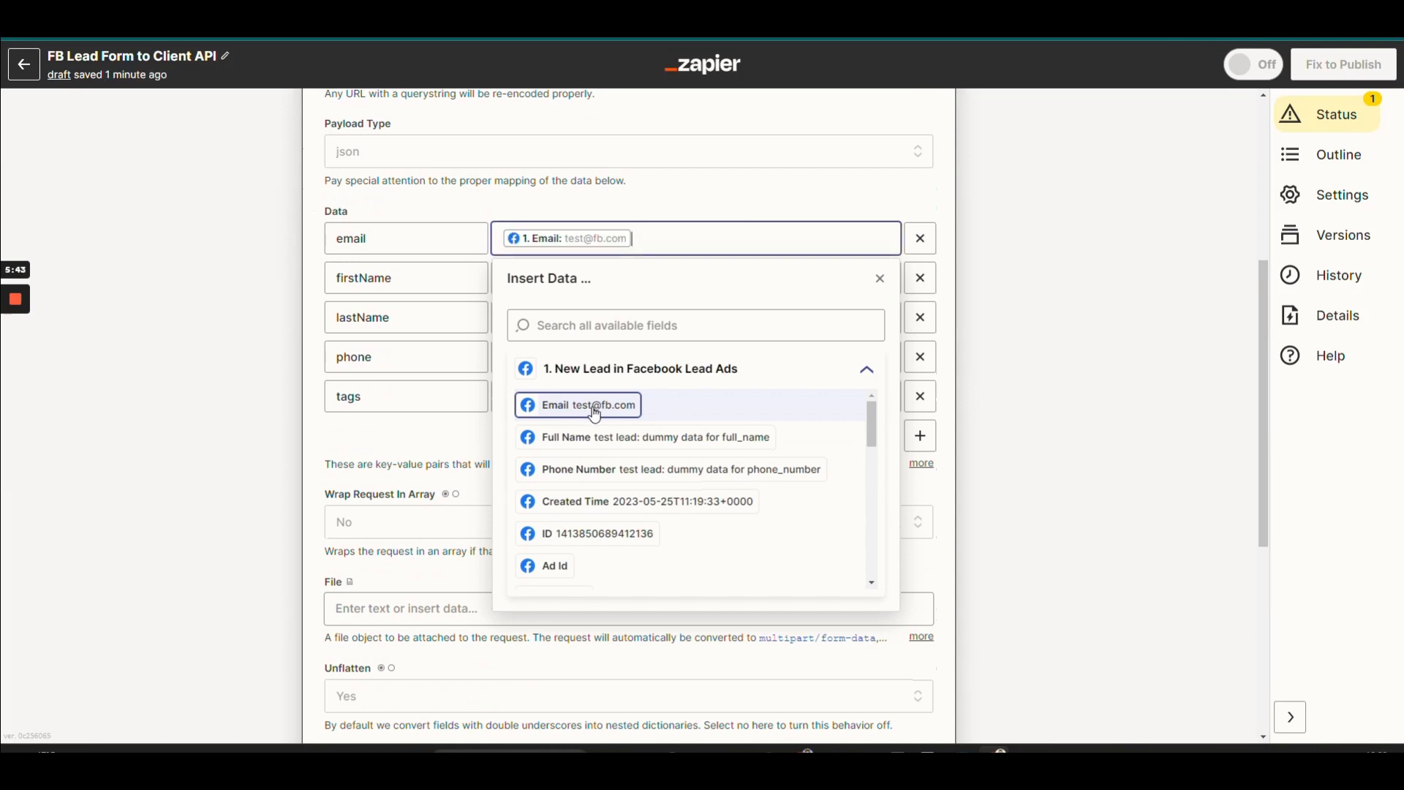
pyautogui.click(1126, 238)
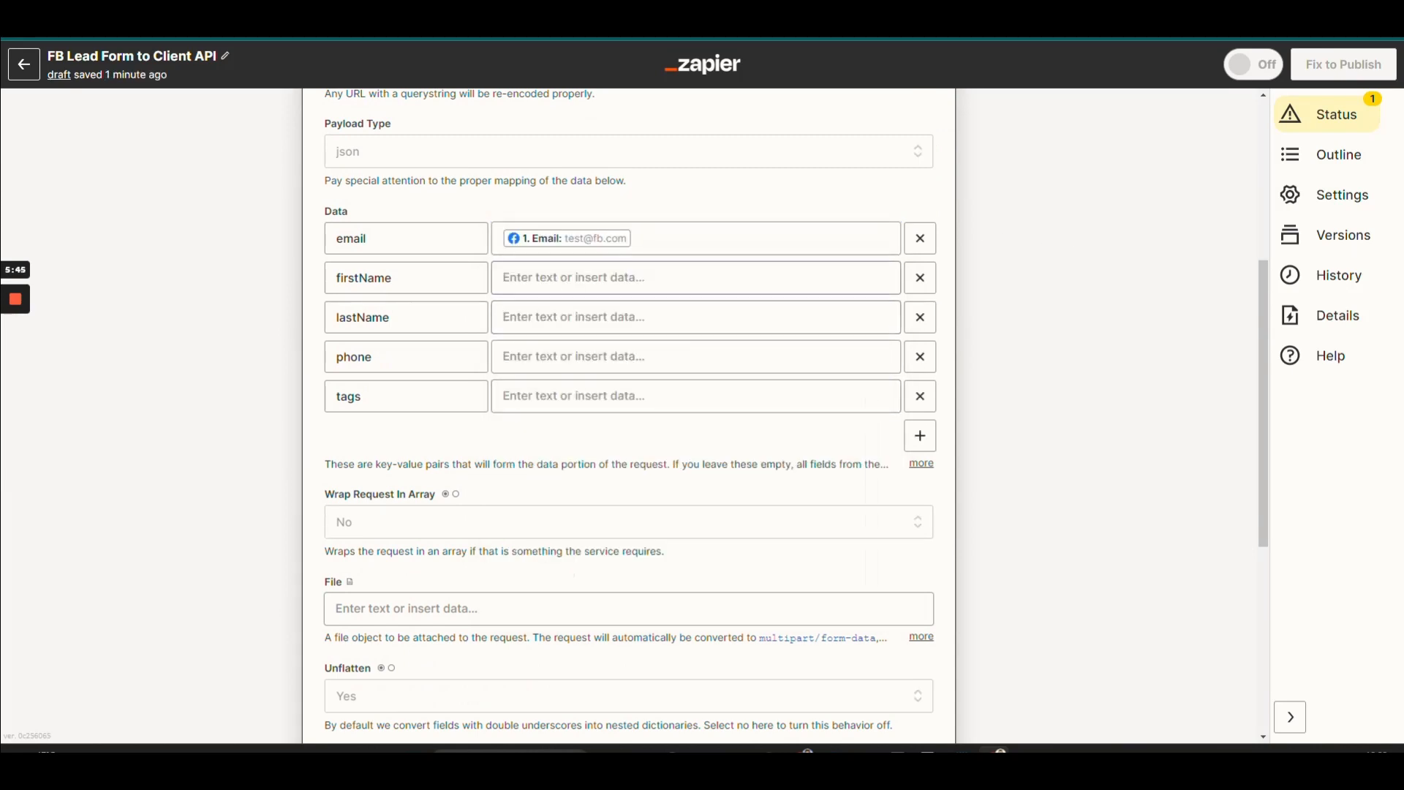
pyautogui.click(577, 278)
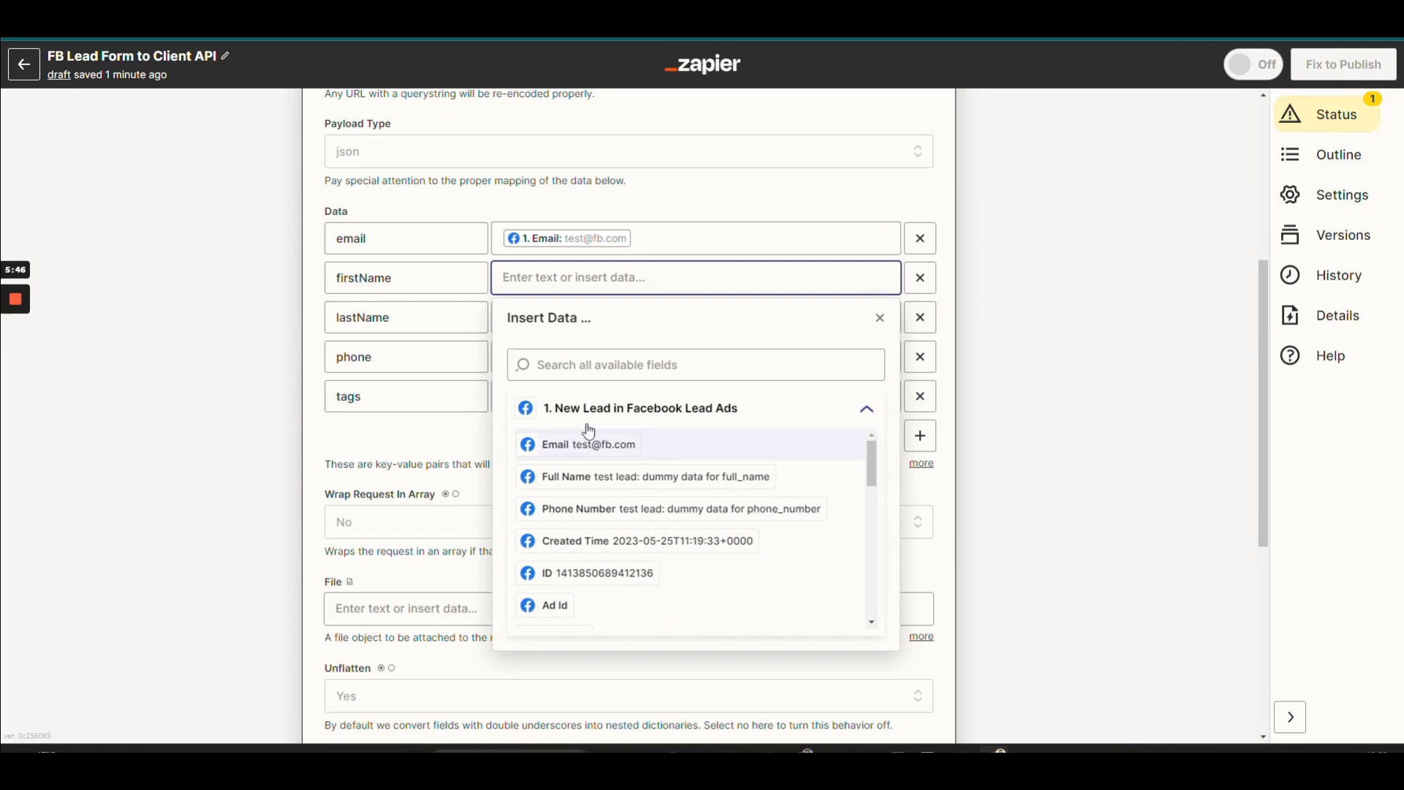
pyautogui.click(264, 292)
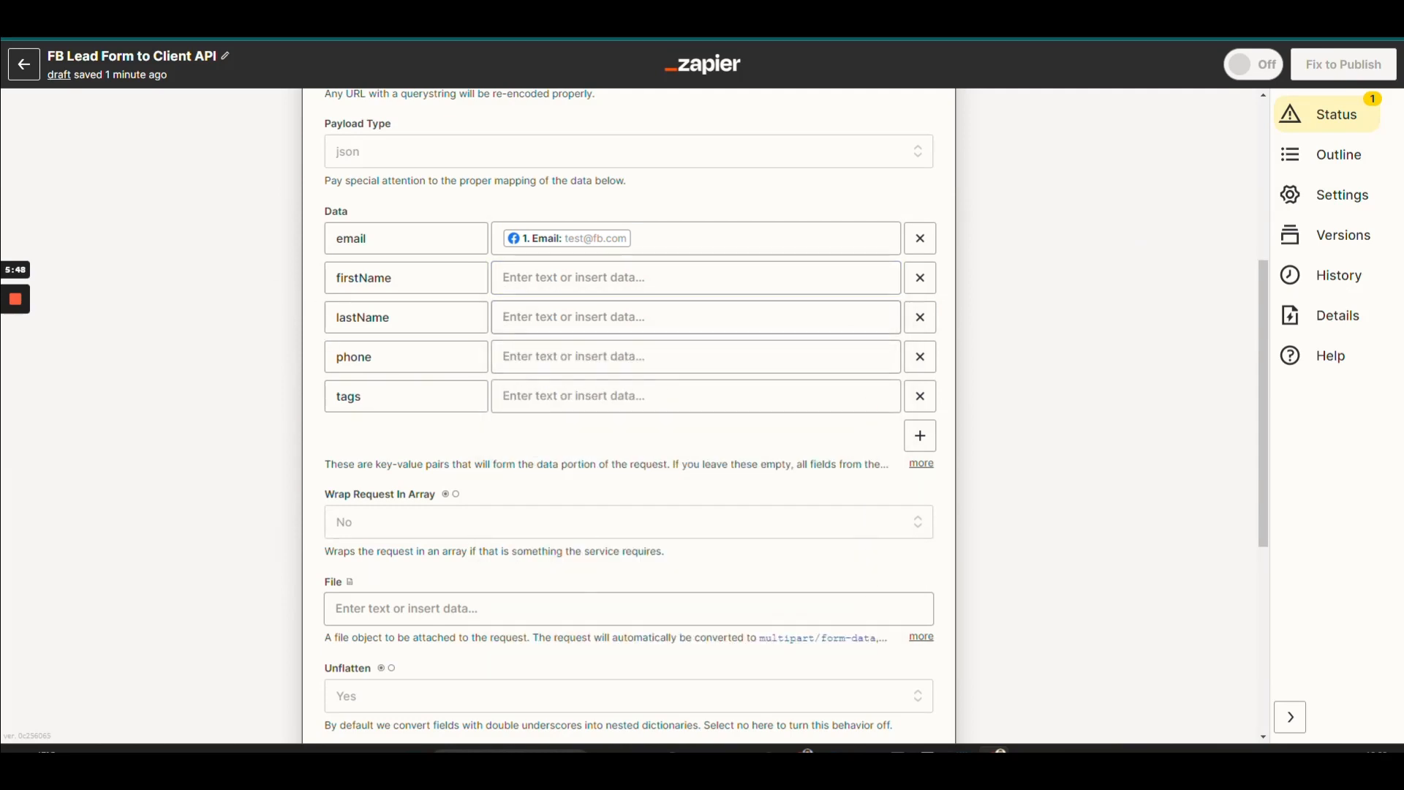
pyautogui.click(585, 278)
pyautogui.click(156, 407)
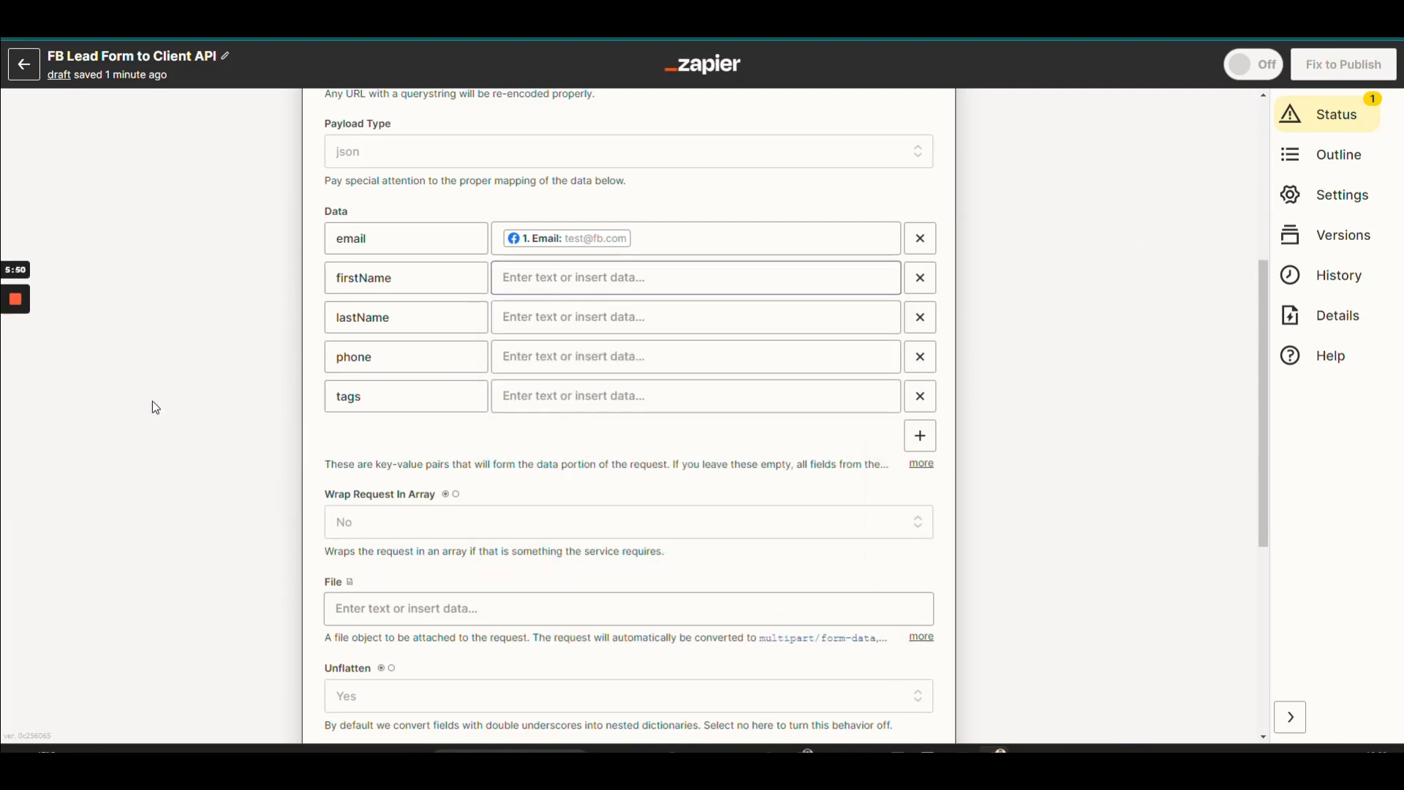
# Insert a Formatter by Zapier action between the Facebook trigger and the webhook, using the Text event.
pyautogui.scroll(5, 322, 449)
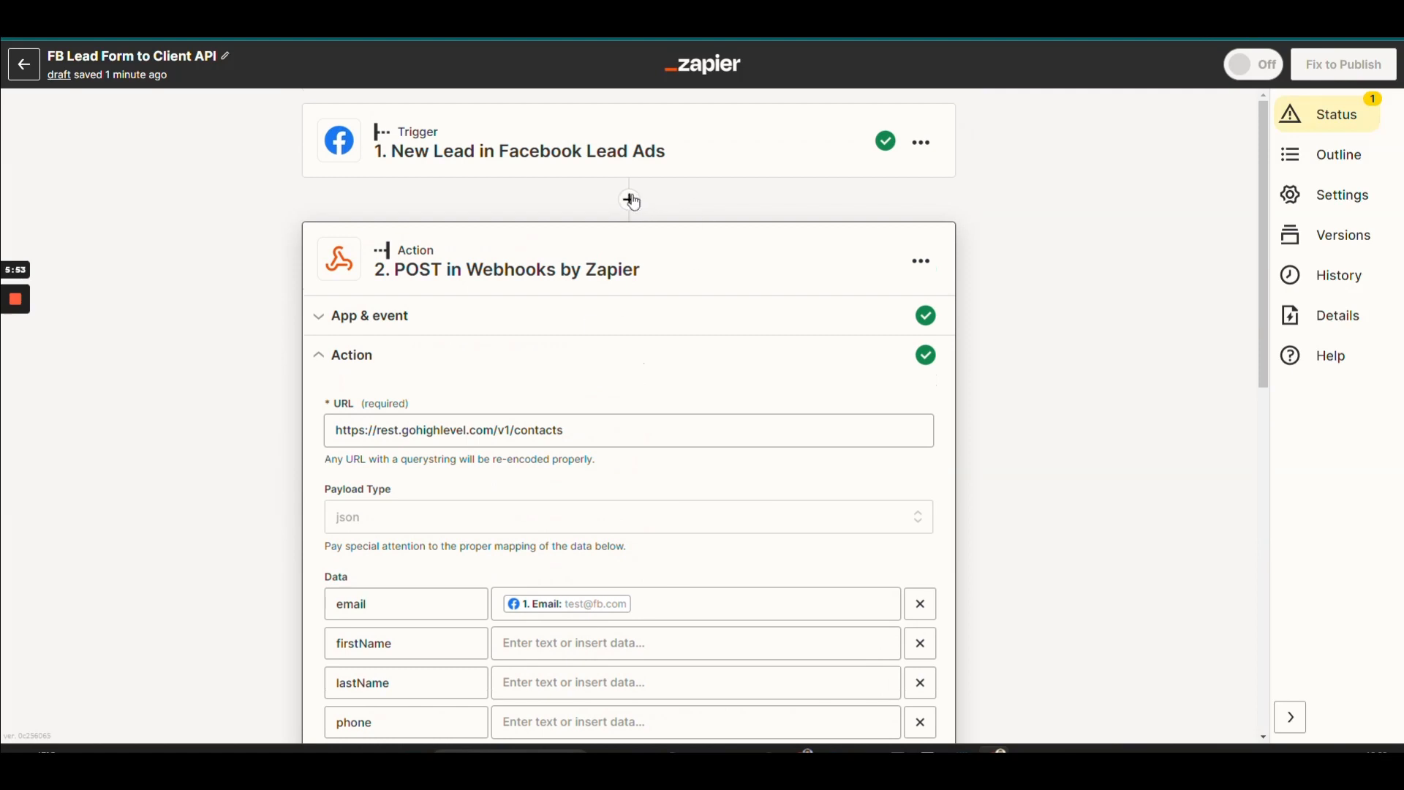
pyautogui.click(630, 200)
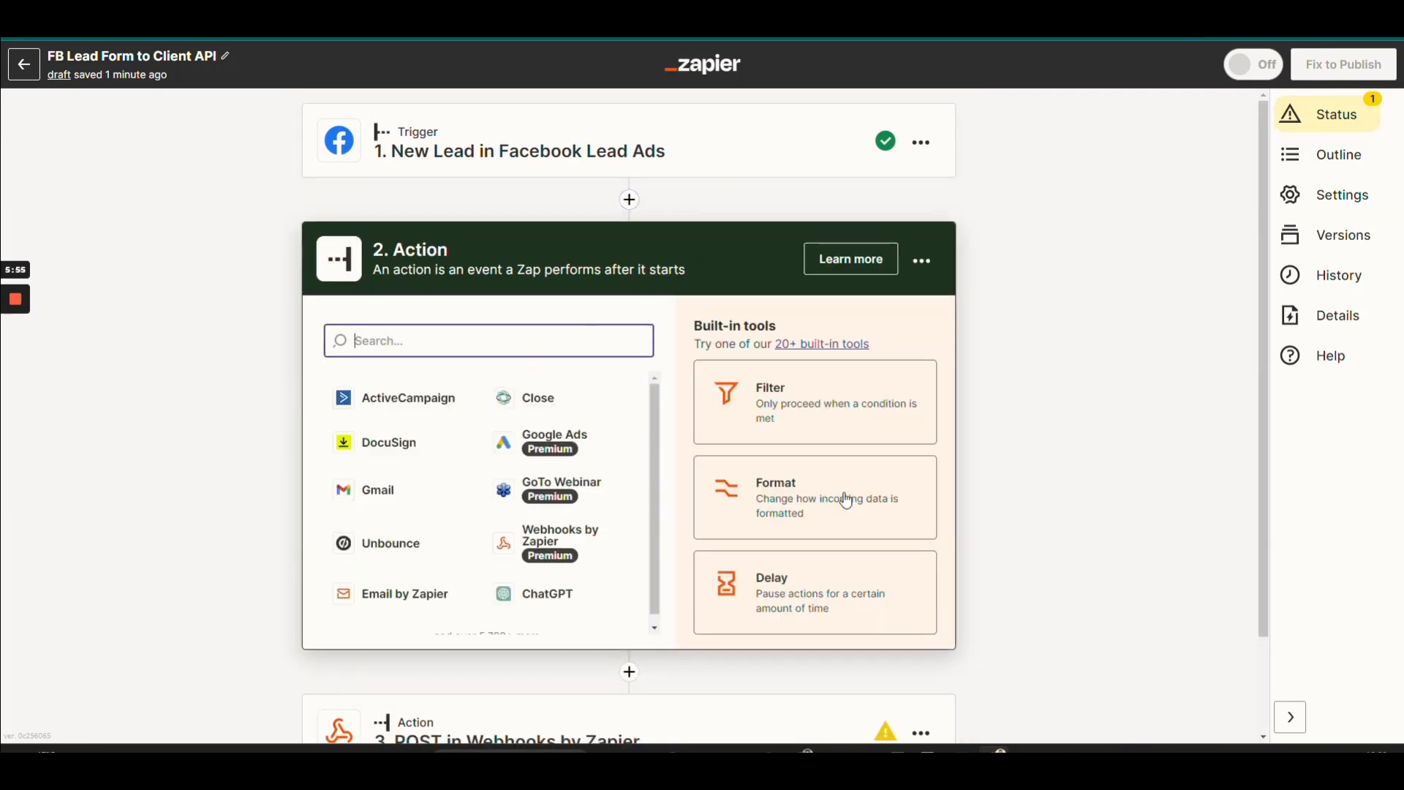
pyautogui.click(802, 511)
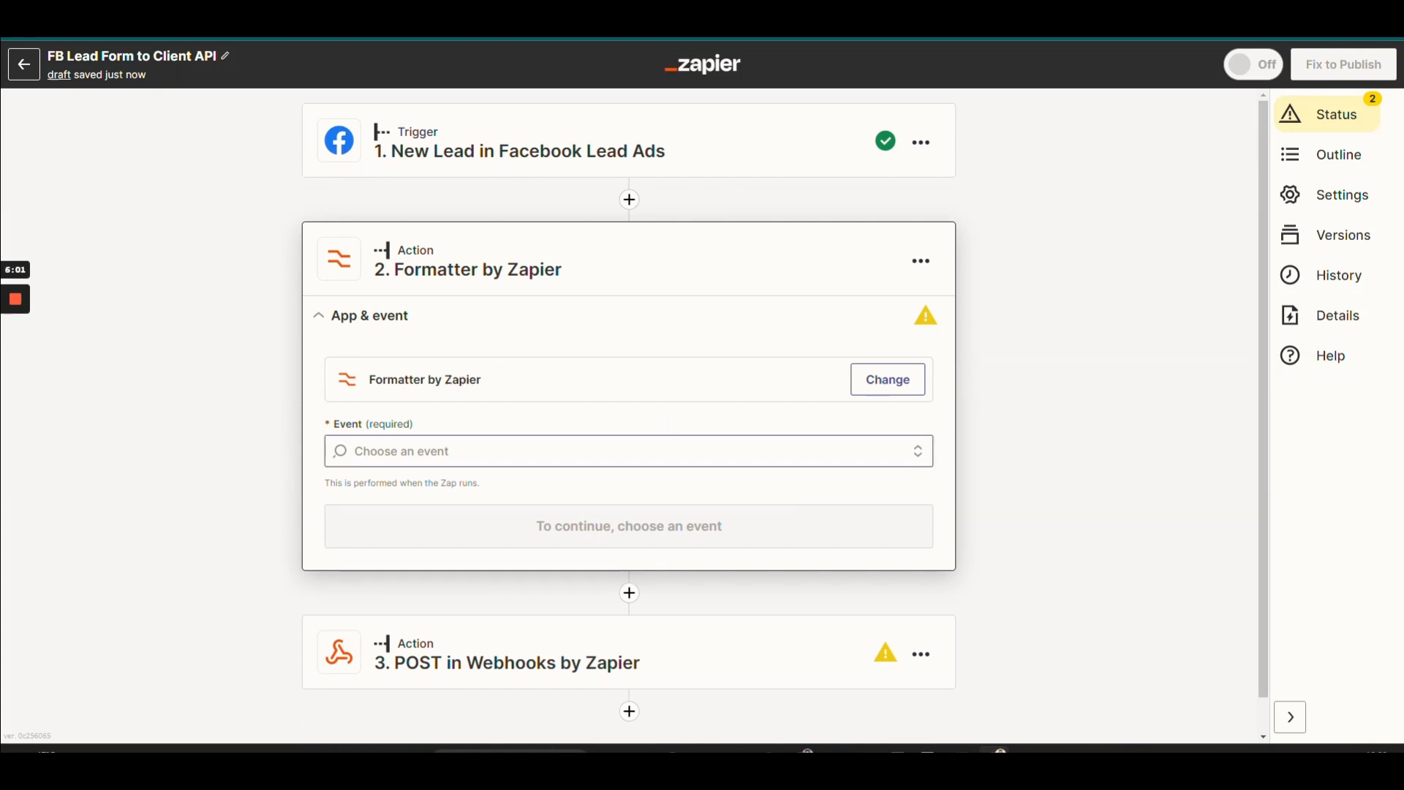
pyautogui.click(457, 443)
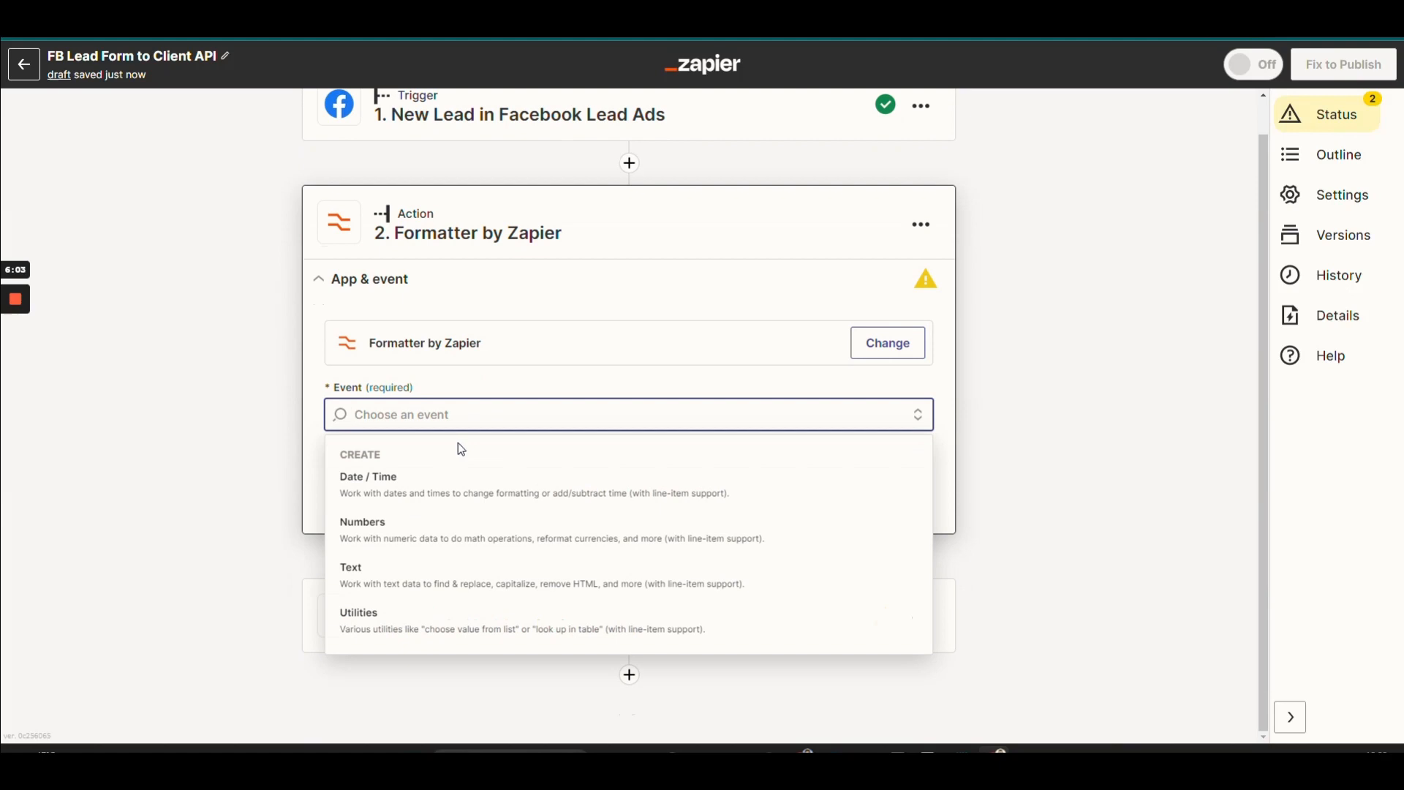
pyautogui.click(371, 580)
pyautogui.click(638, 499)
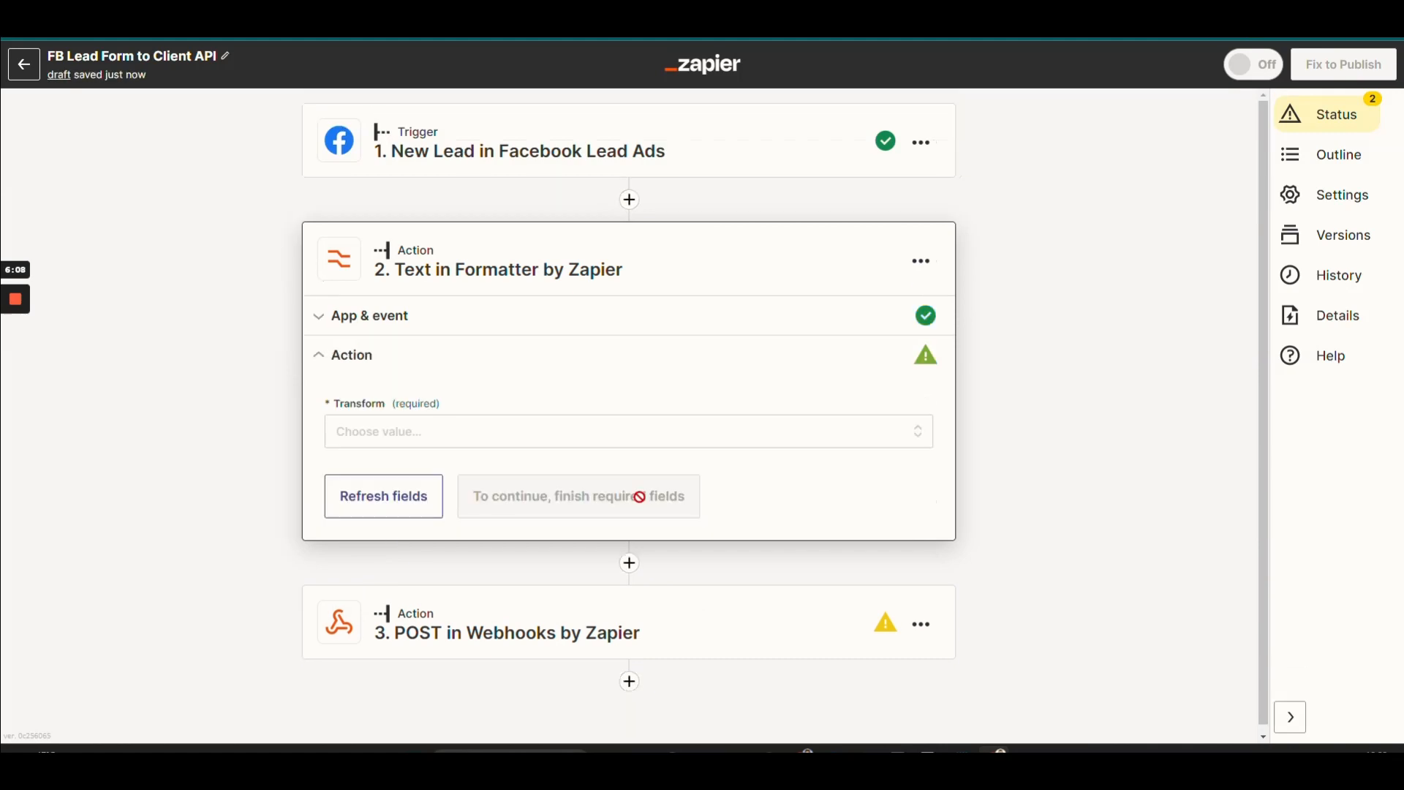
# Set the Formatter action's transform to Split Text.
pyautogui.click(448, 438)
pyautogui.scroll(-1, 519, 592)
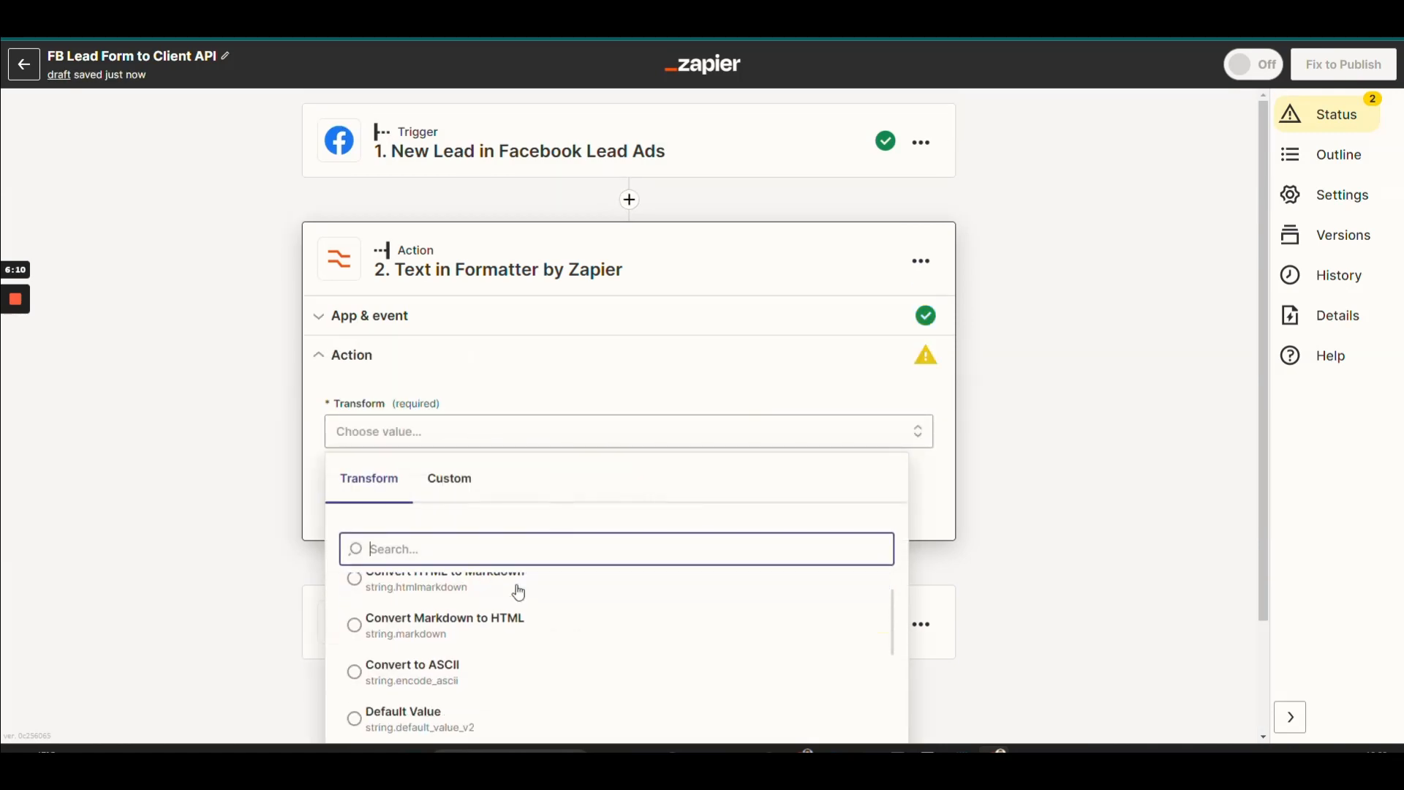
pyautogui.scroll(-6, 519, 585)
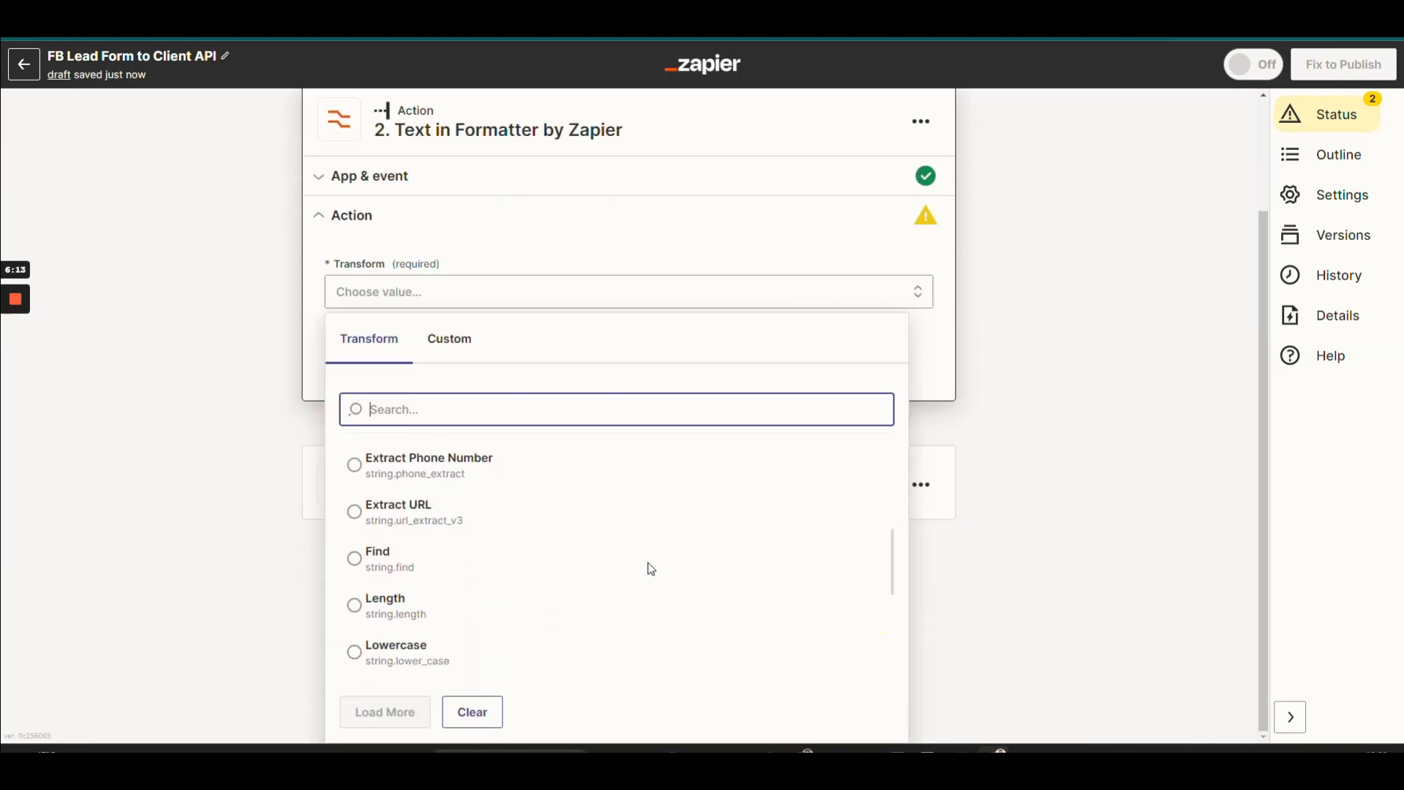
pyautogui.scroll(-5, 650, 569)
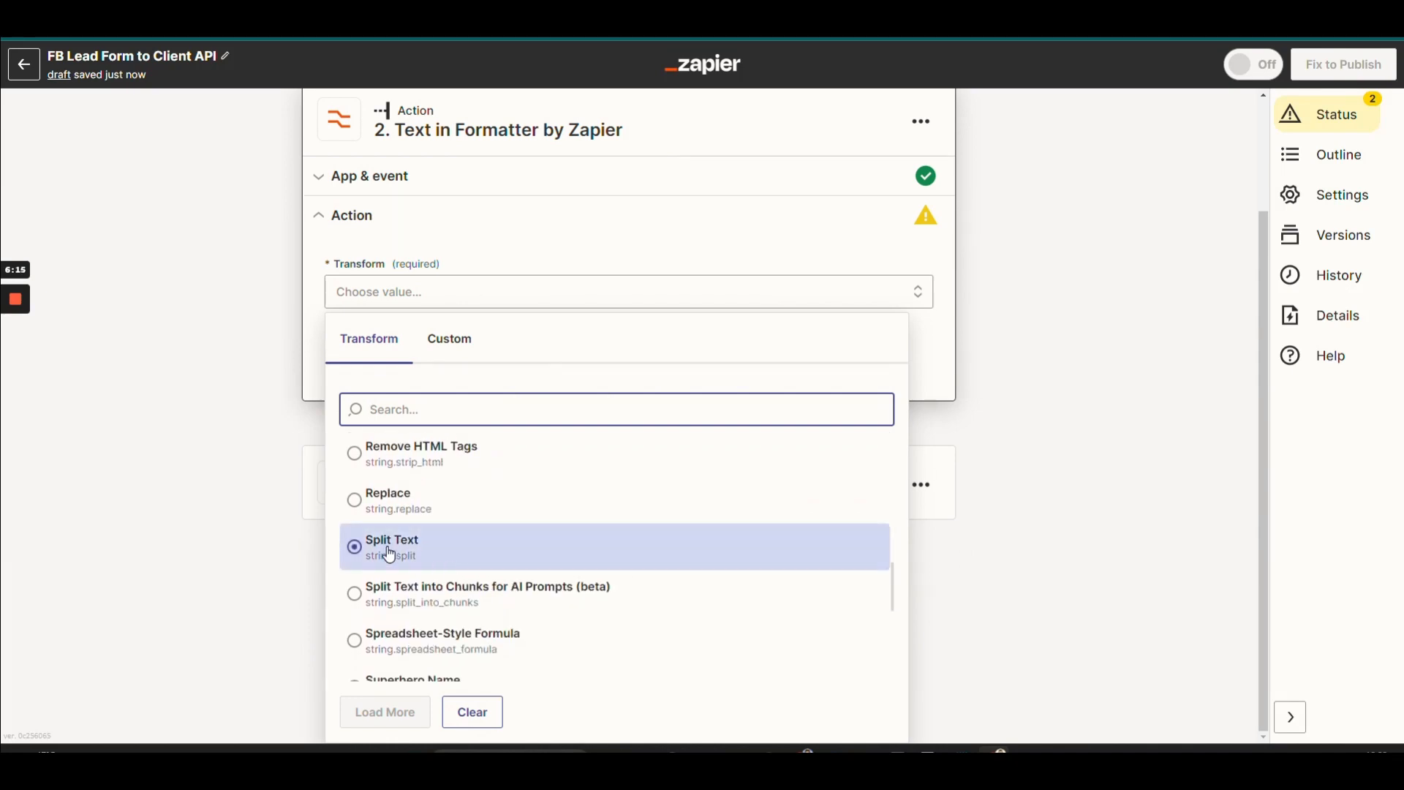
pyautogui.click(389, 555)
# Use the Facebook lead's Full Name as the split input and set the segment index to All (as Separate Fields).
pyautogui.scroll(-2, 982, 461)
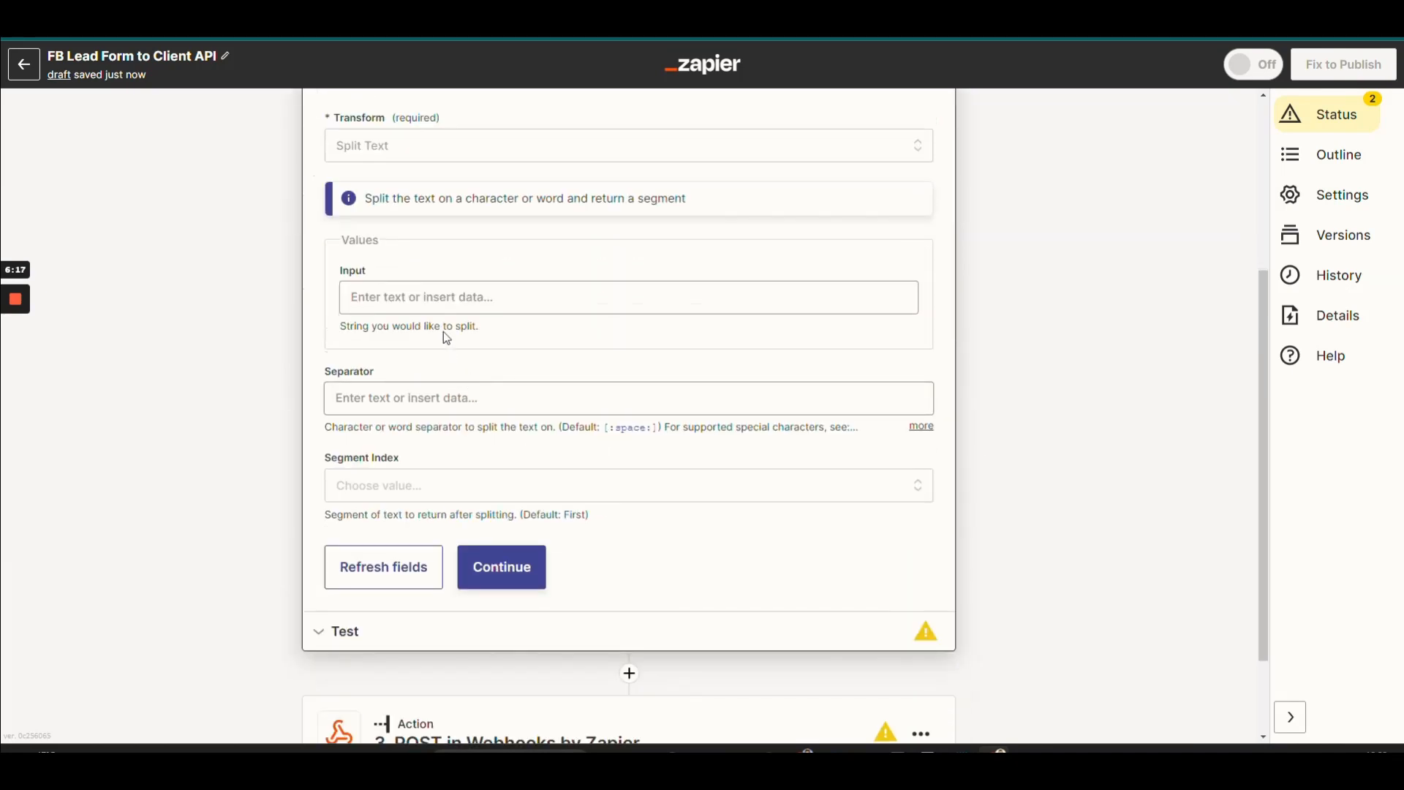
pyautogui.click(448, 298)
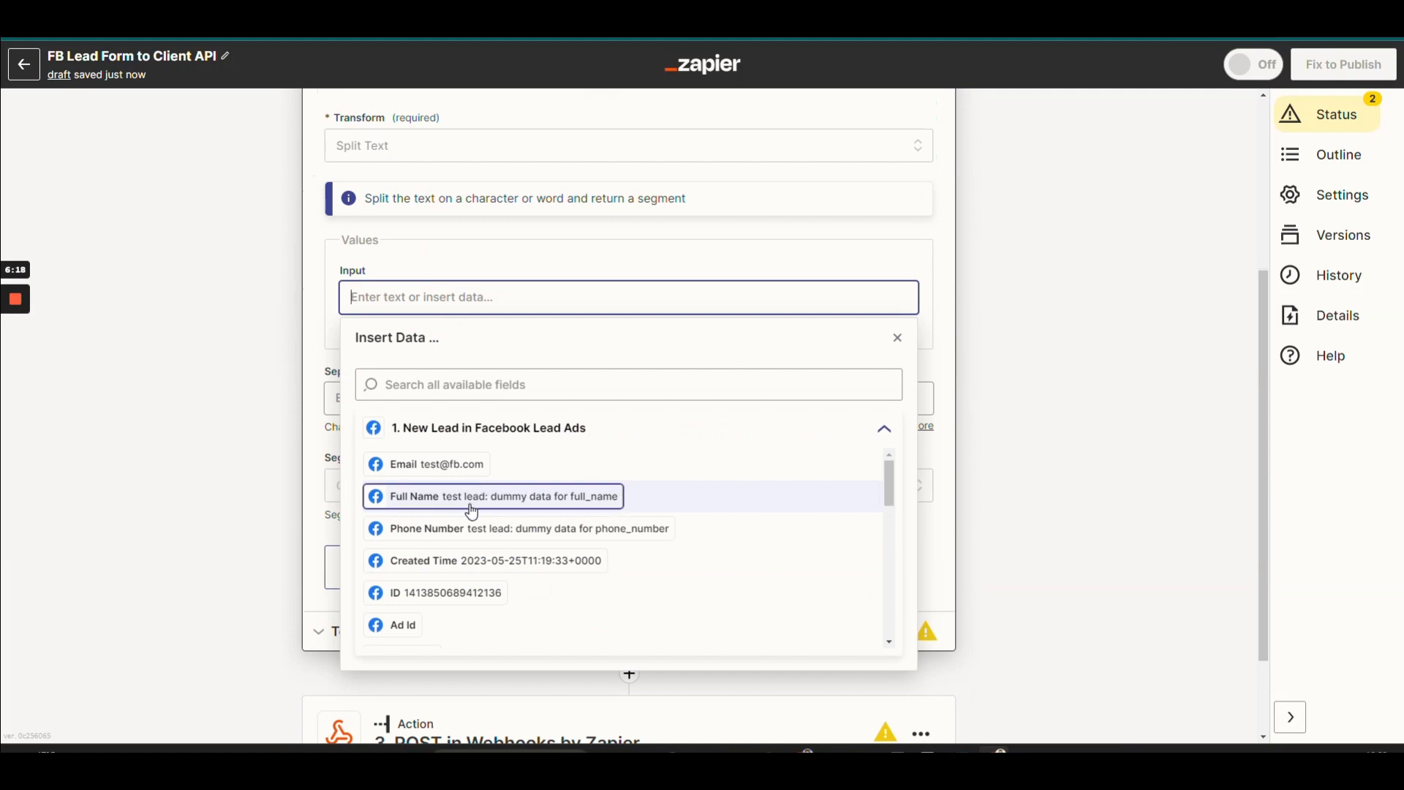
pyautogui.click(473, 510)
pyautogui.click(1031, 344)
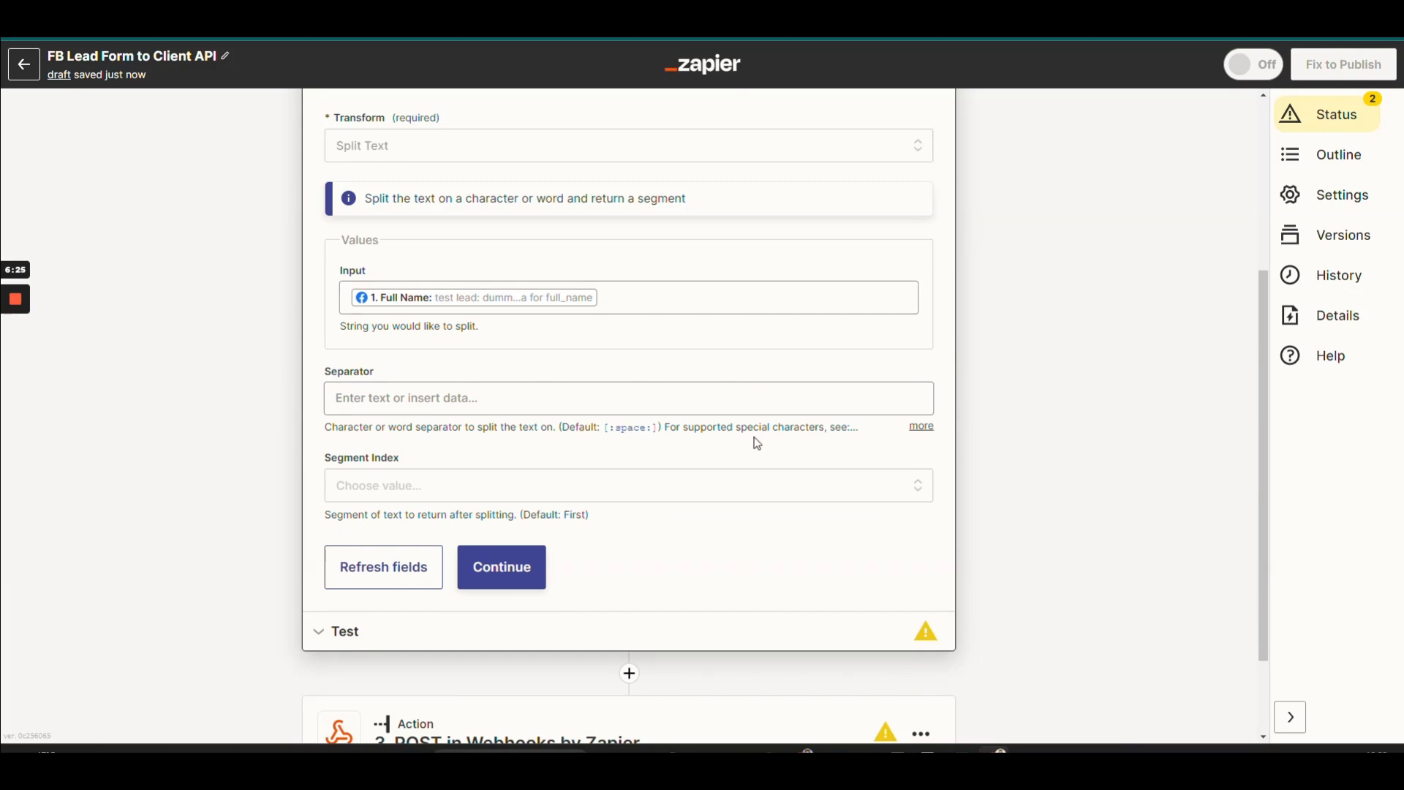
pyautogui.click(454, 486)
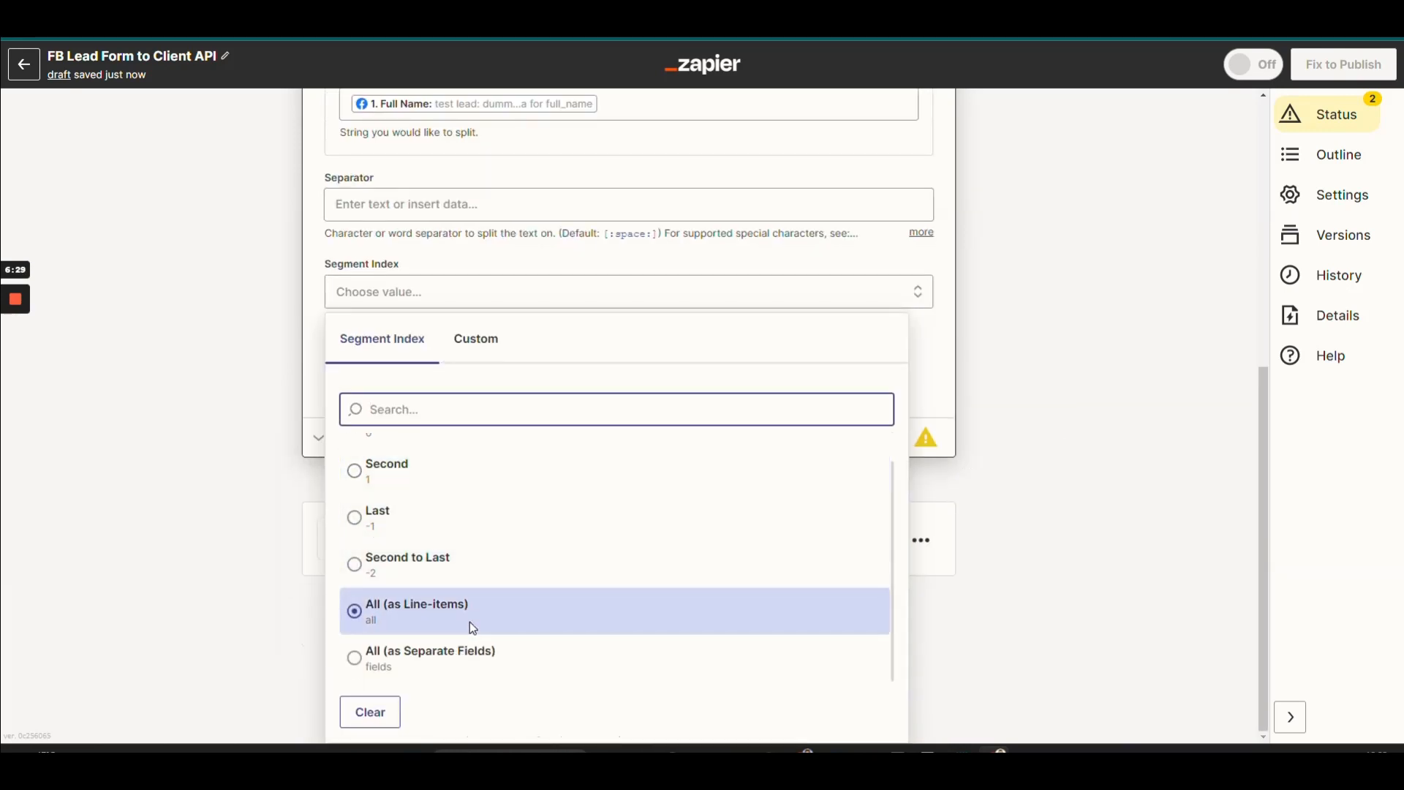
pyautogui.click(446, 660)
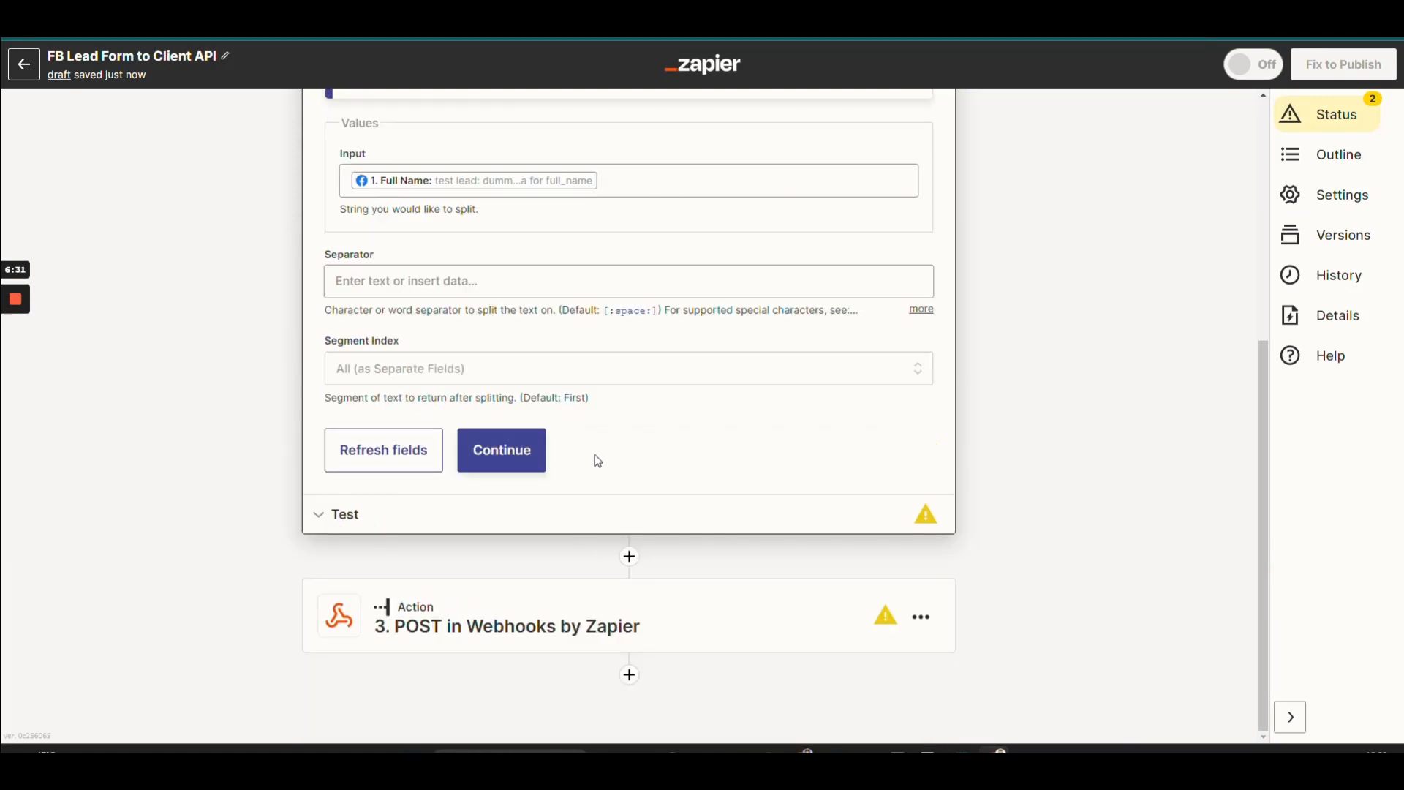
# Continue to the Formatter's test stage and test the text split.
pyautogui.click(514, 459)
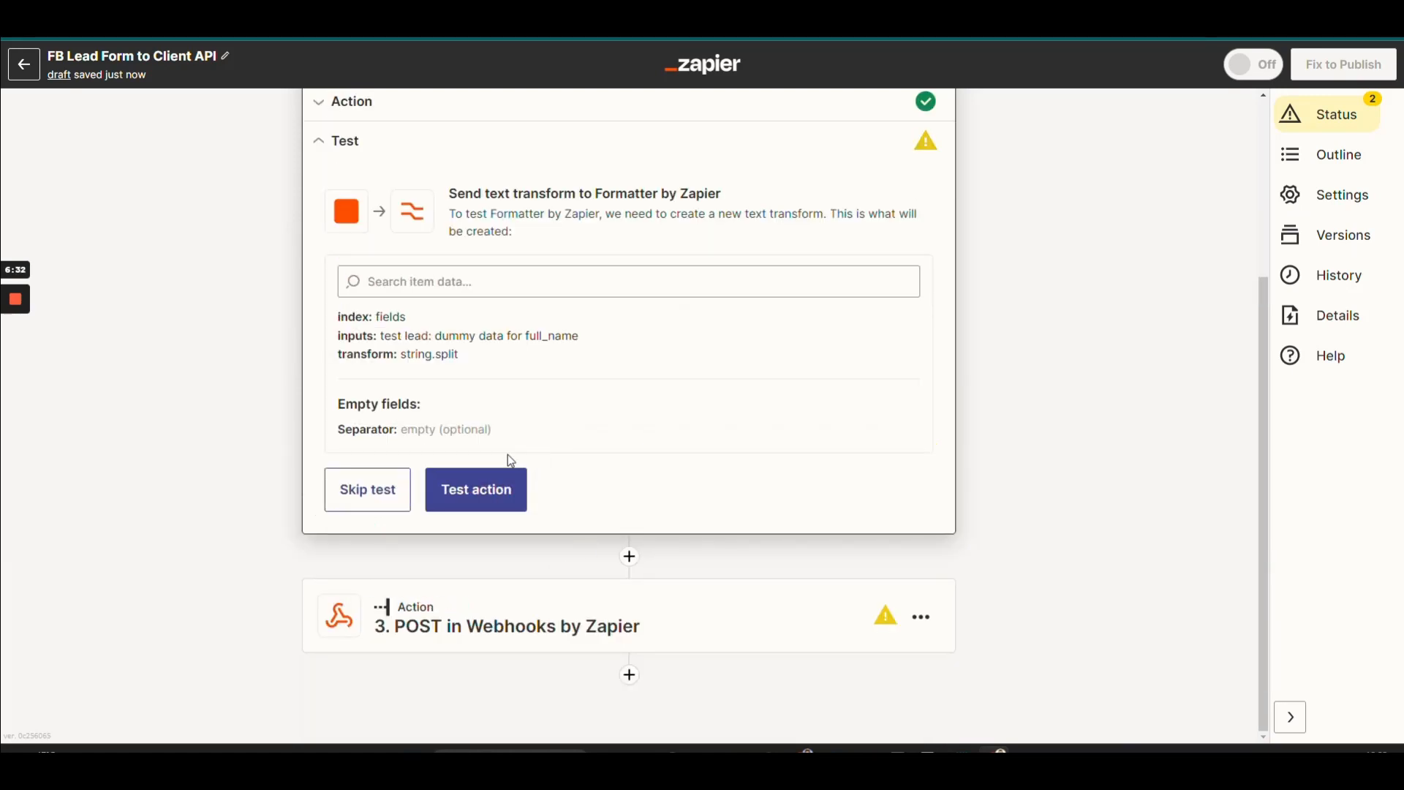
pyautogui.click(471, 489)
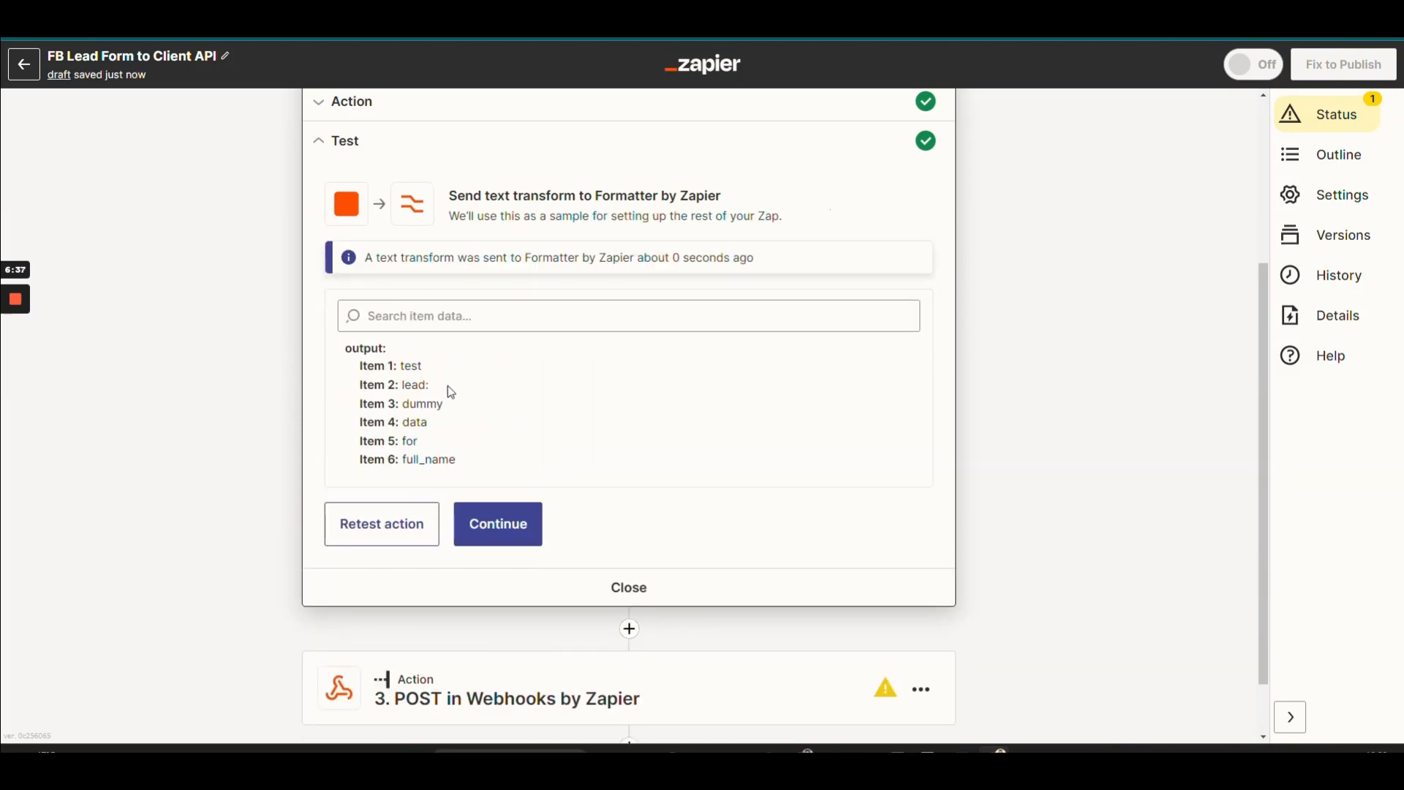
pyautogui.scroll(-1, 1006, 385)
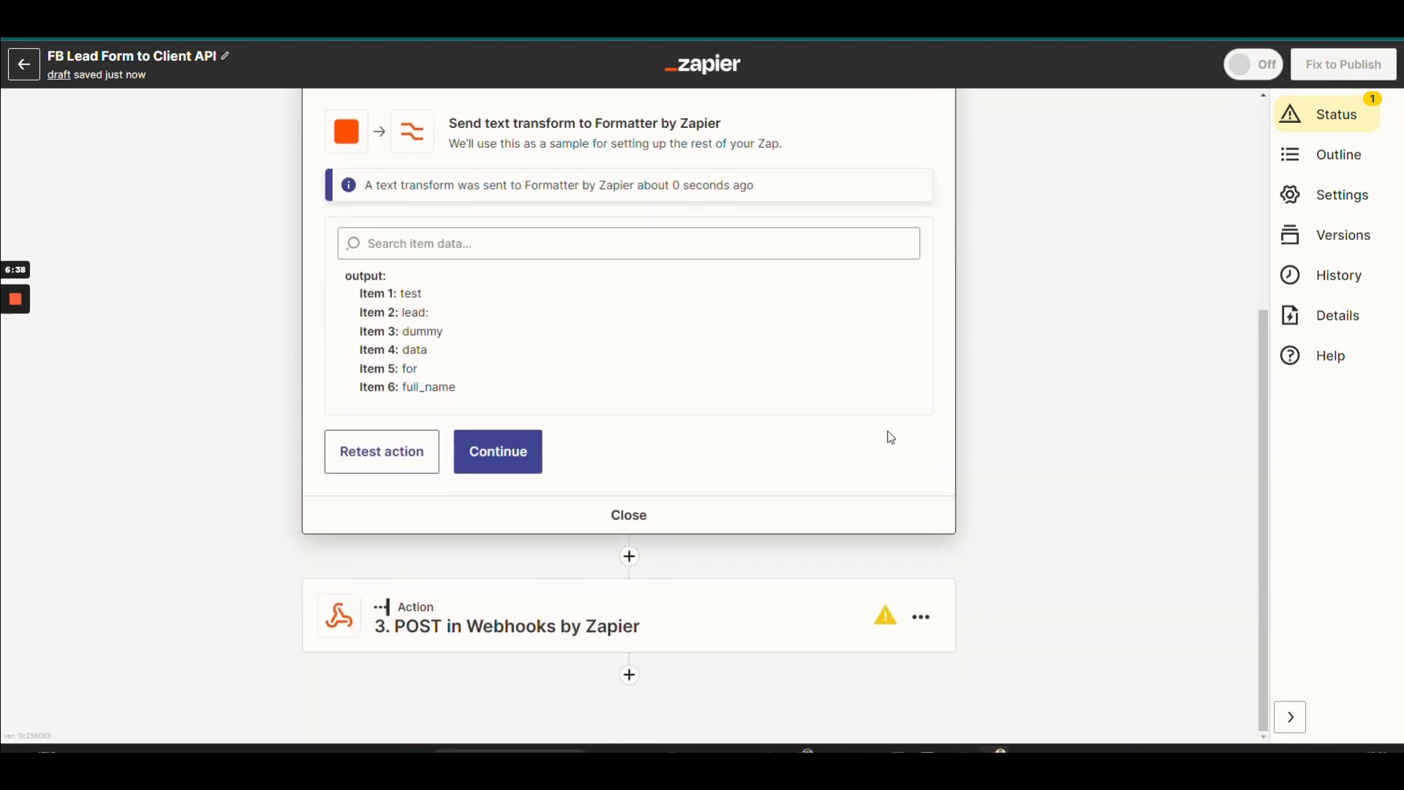
# Reopen the webhook's request settings and map firstName to the Formatter's Output Item 1.
pyautogui.click(602, 647)
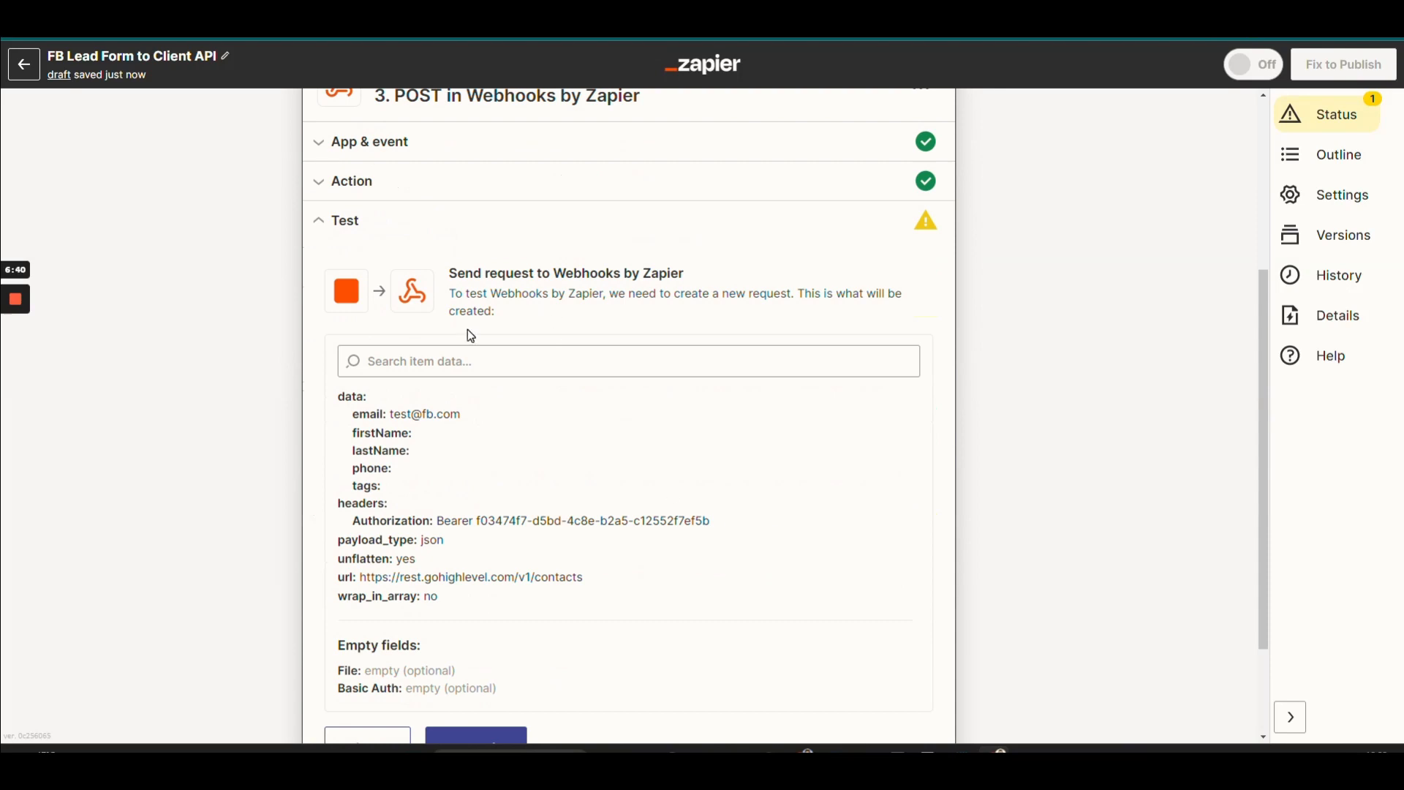
pyautogui.click(462, 181)
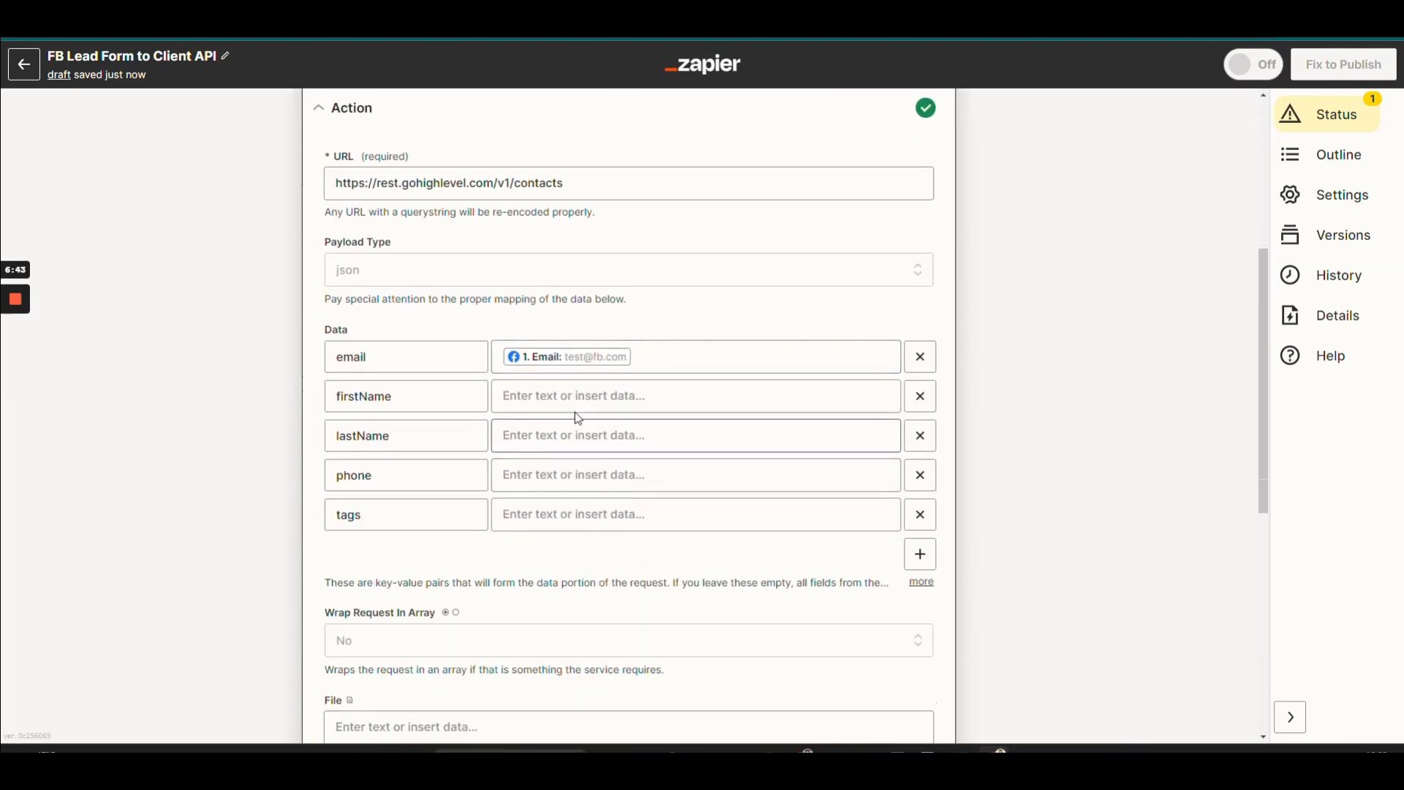
pyautogui.click(575, 398)
pyautogui.click(664, 572)
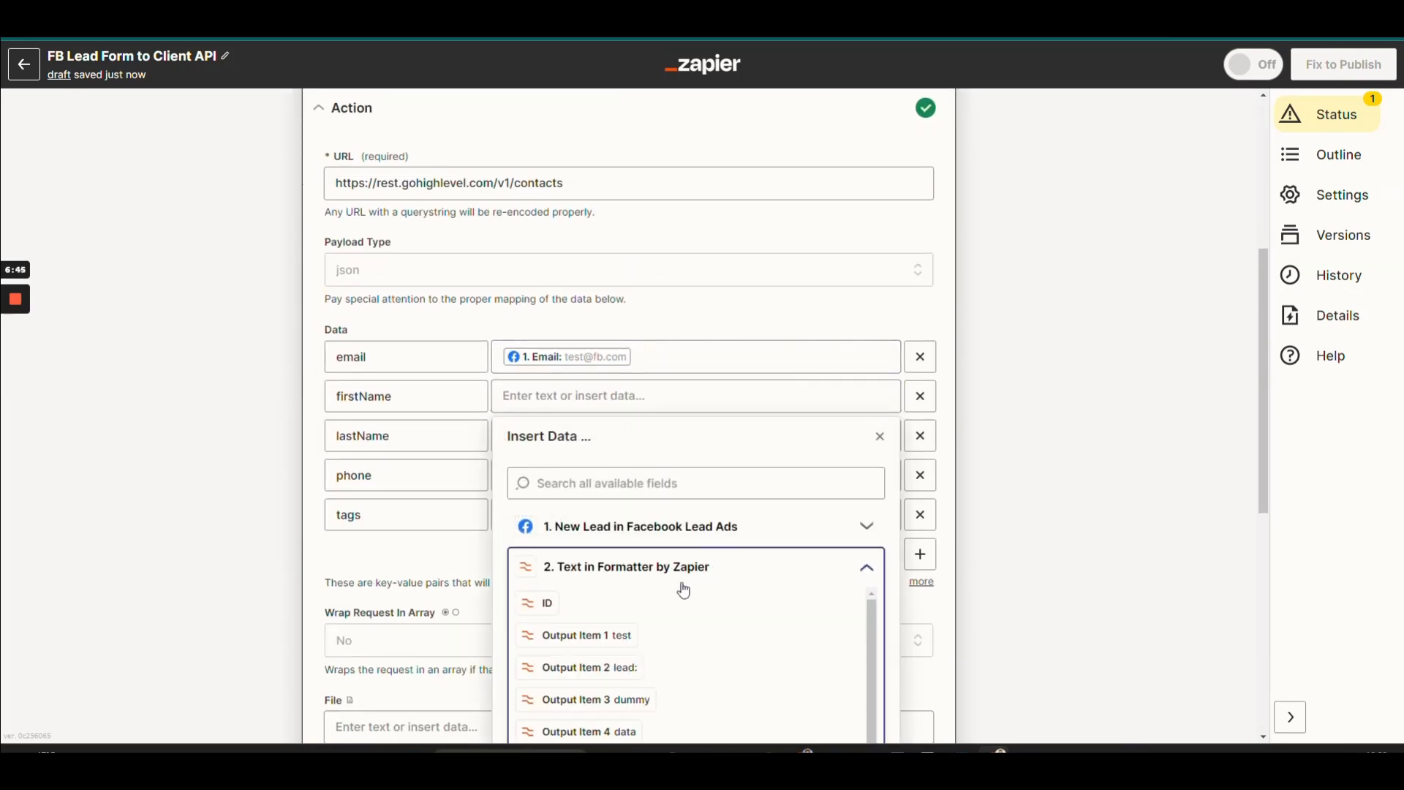
pyautogui.click(611, 635)
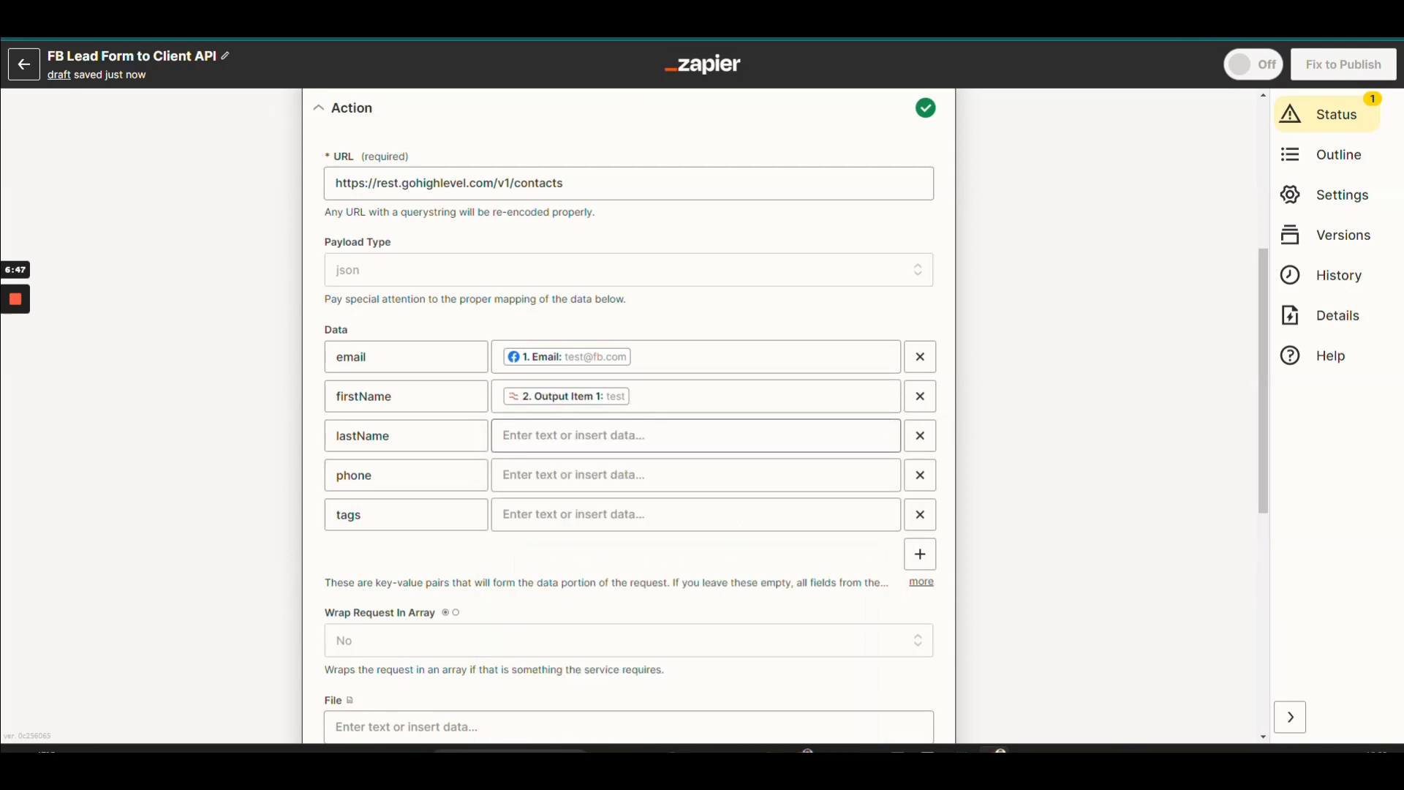
# Map lastName to the Formatter's Output Items 2, 3, 4 and 5, separated by spaces.
pyautogui.click(696, 437)
pyautogui.scroll(-3, 703, 462)
pyautogui.click(675, 399)
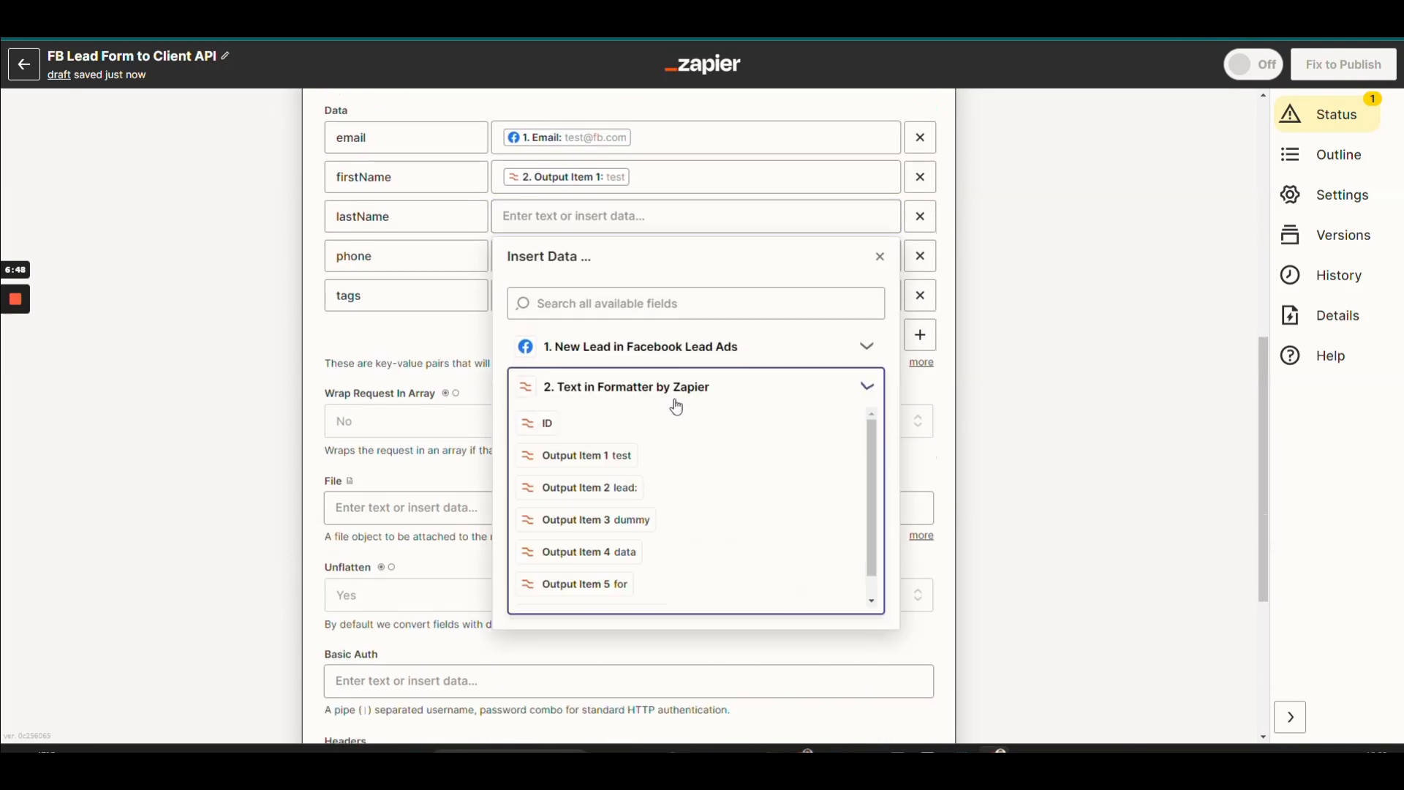
pyautogui.click(620, 488)
pyautogui.click(621, 527)
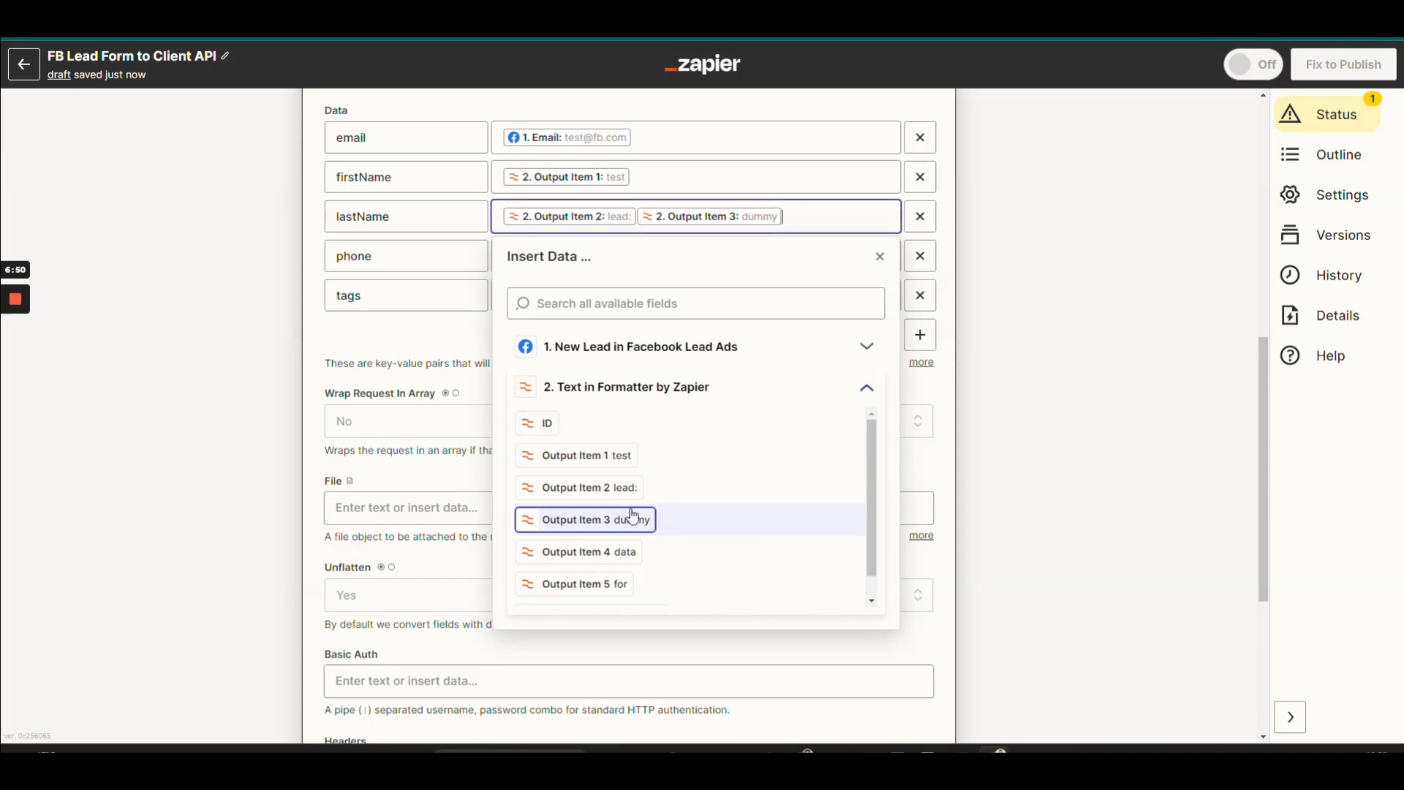
pyautogui.press('BackSpace')
pyautogui.scroll(-4, 601, 492)
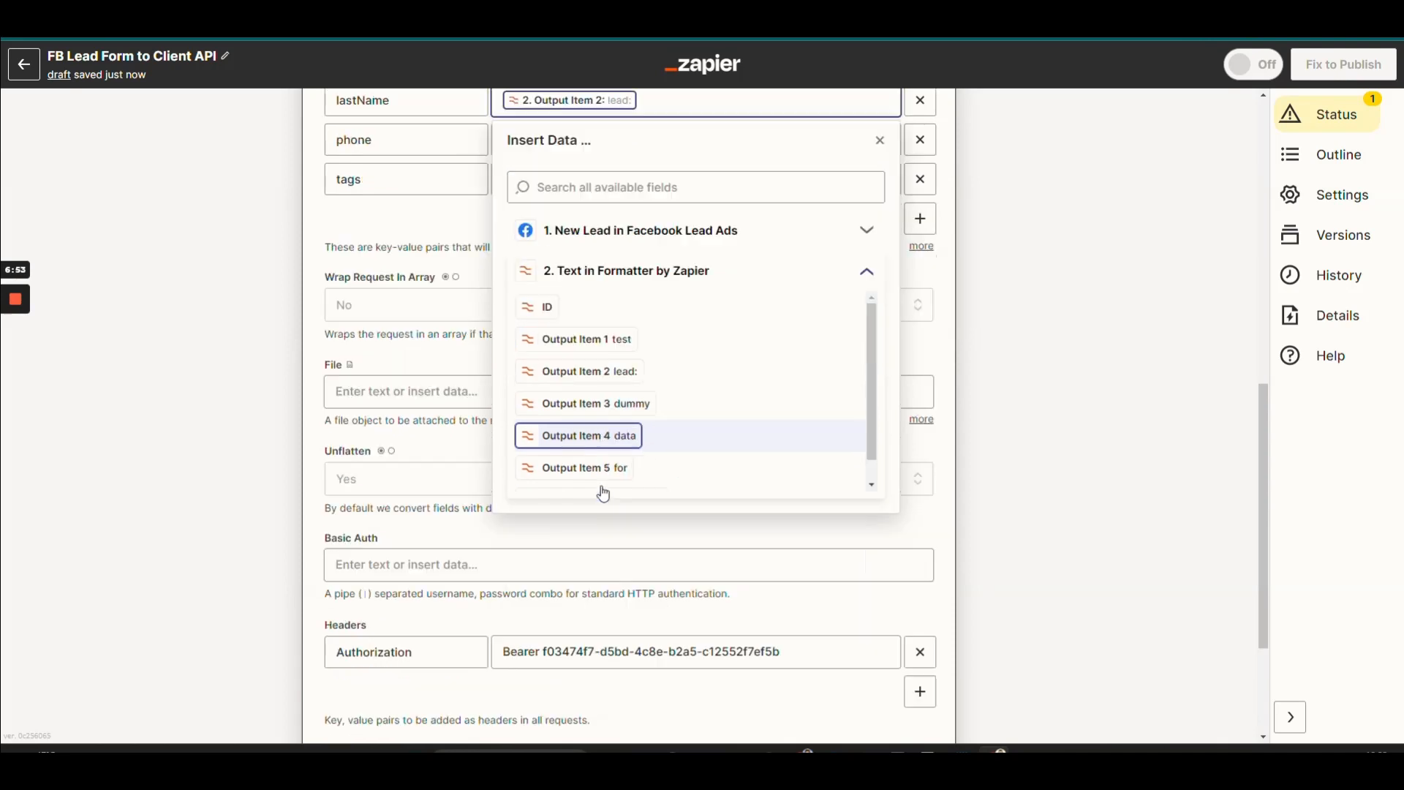
pyautogui.scroll(3, 689, 470)
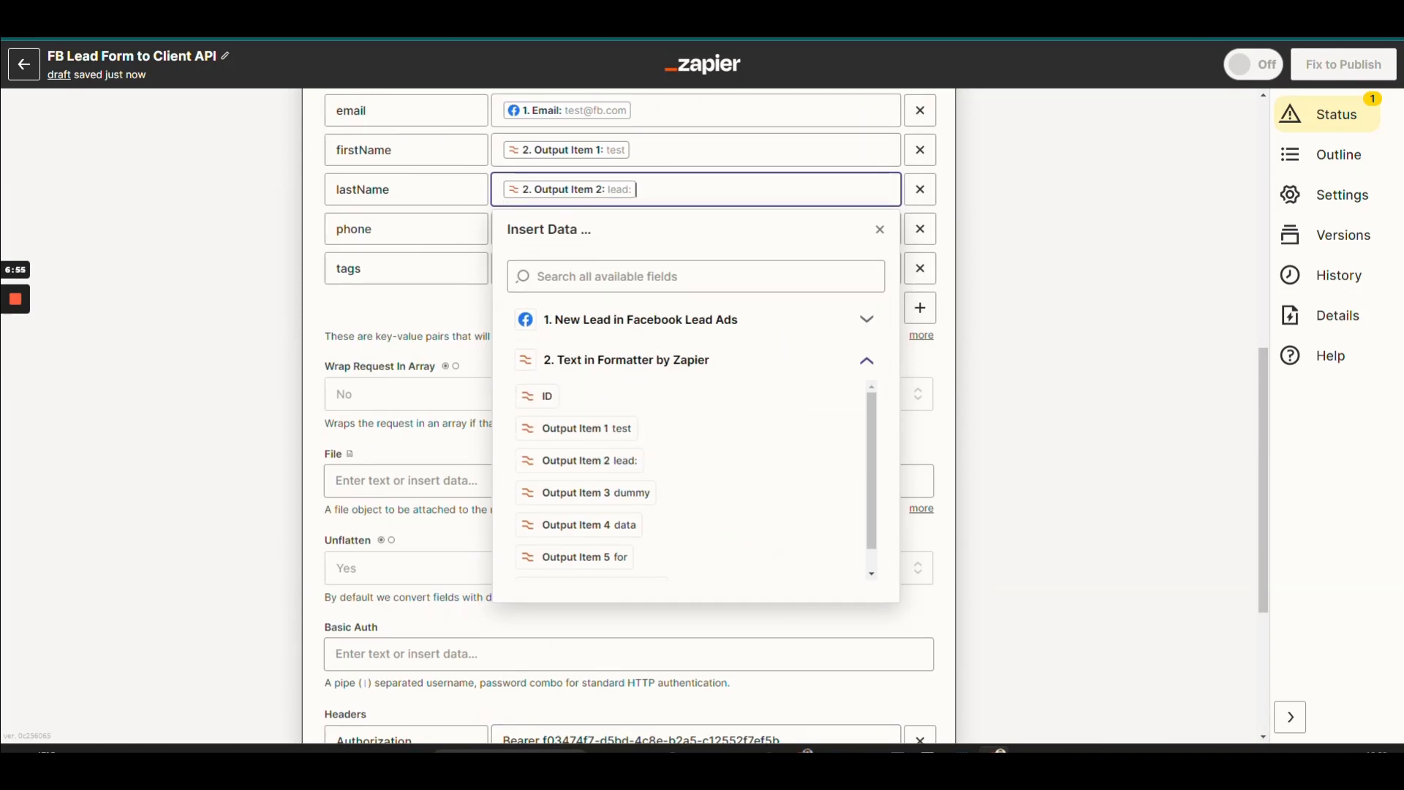
pyautogui.click(587, 492)
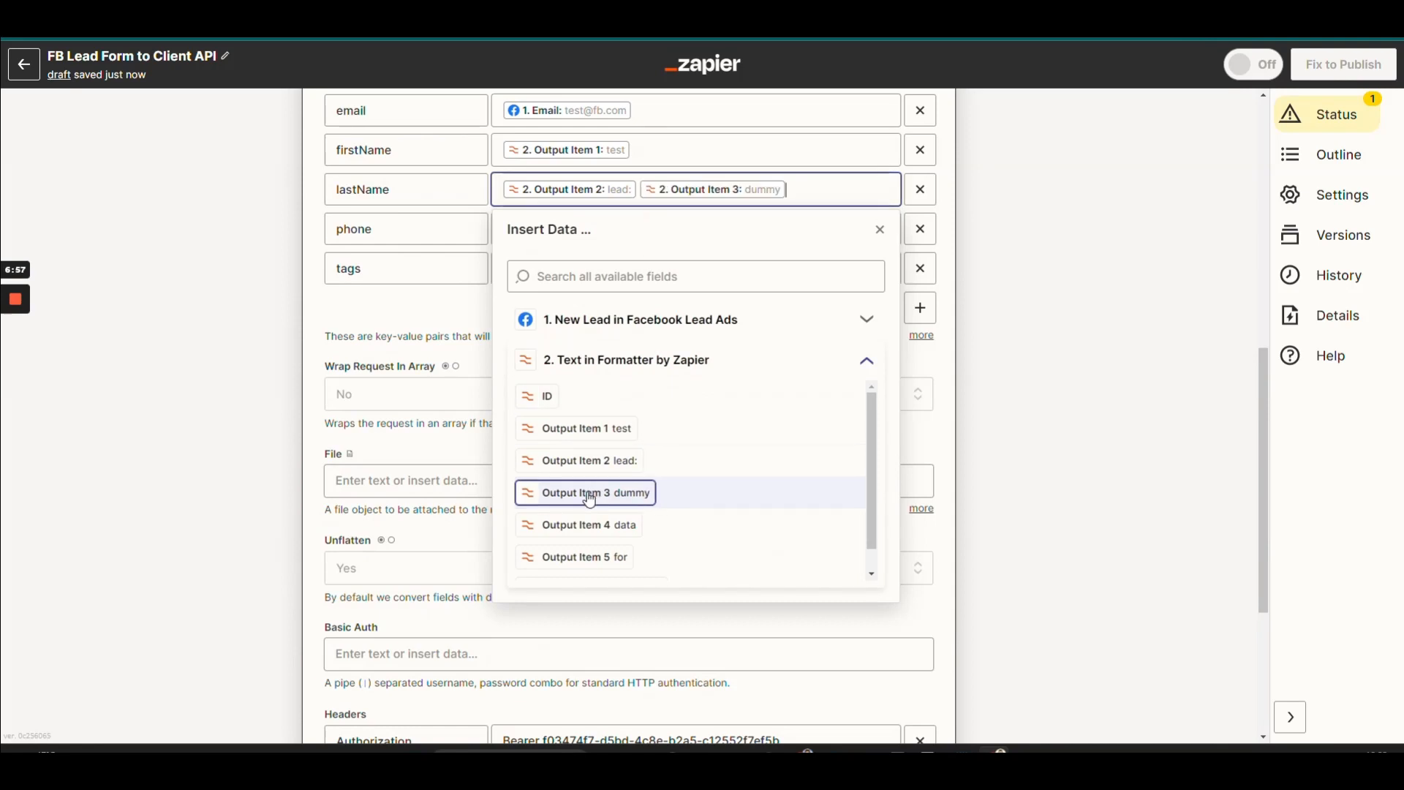
pyautogui.click(583, 536)
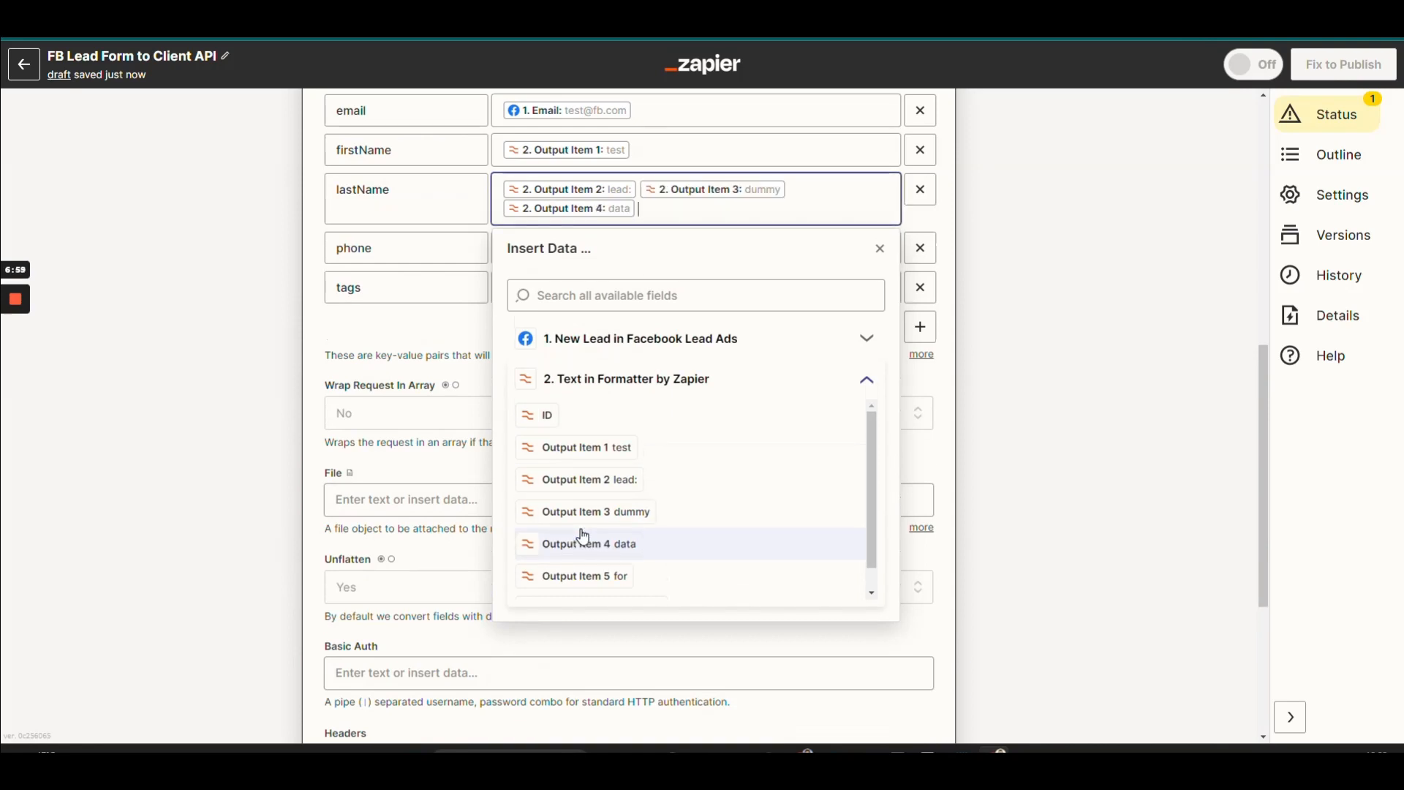
pyautogui.click(587, 576)
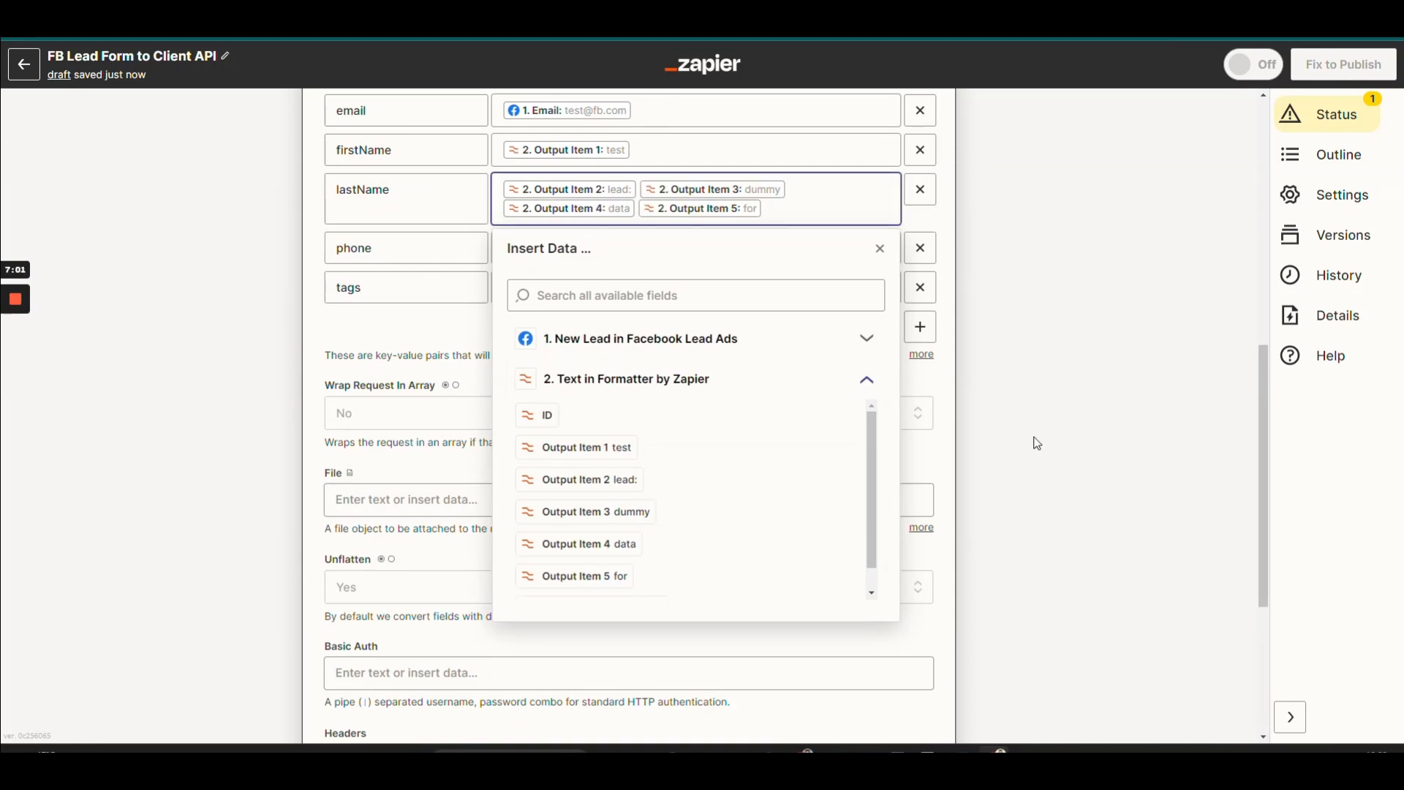
pyautogui.click(1037, 443)
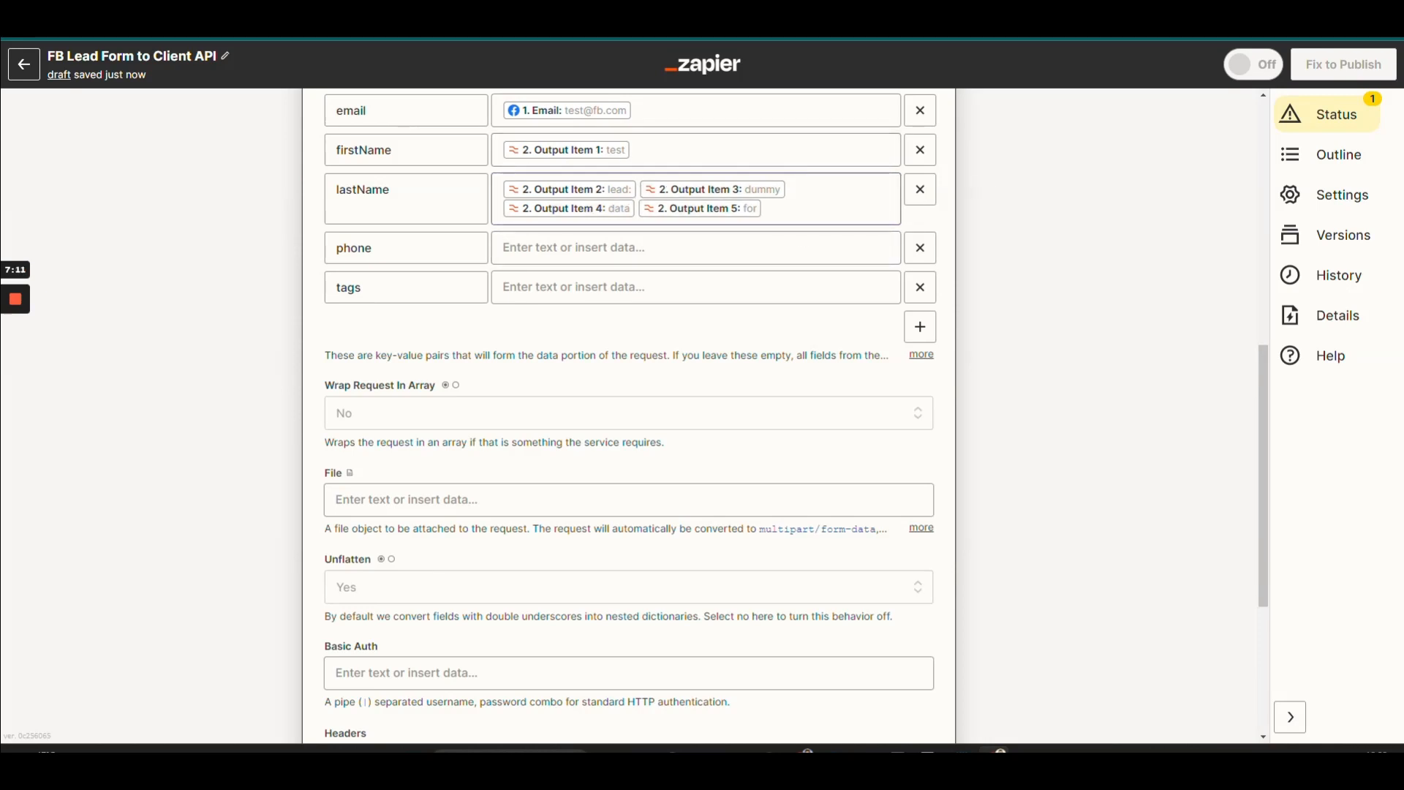
# Map the webhook's phone key to the Phone Number from the Facebook lead.
pyautogui.scroll(2, 629, 409)
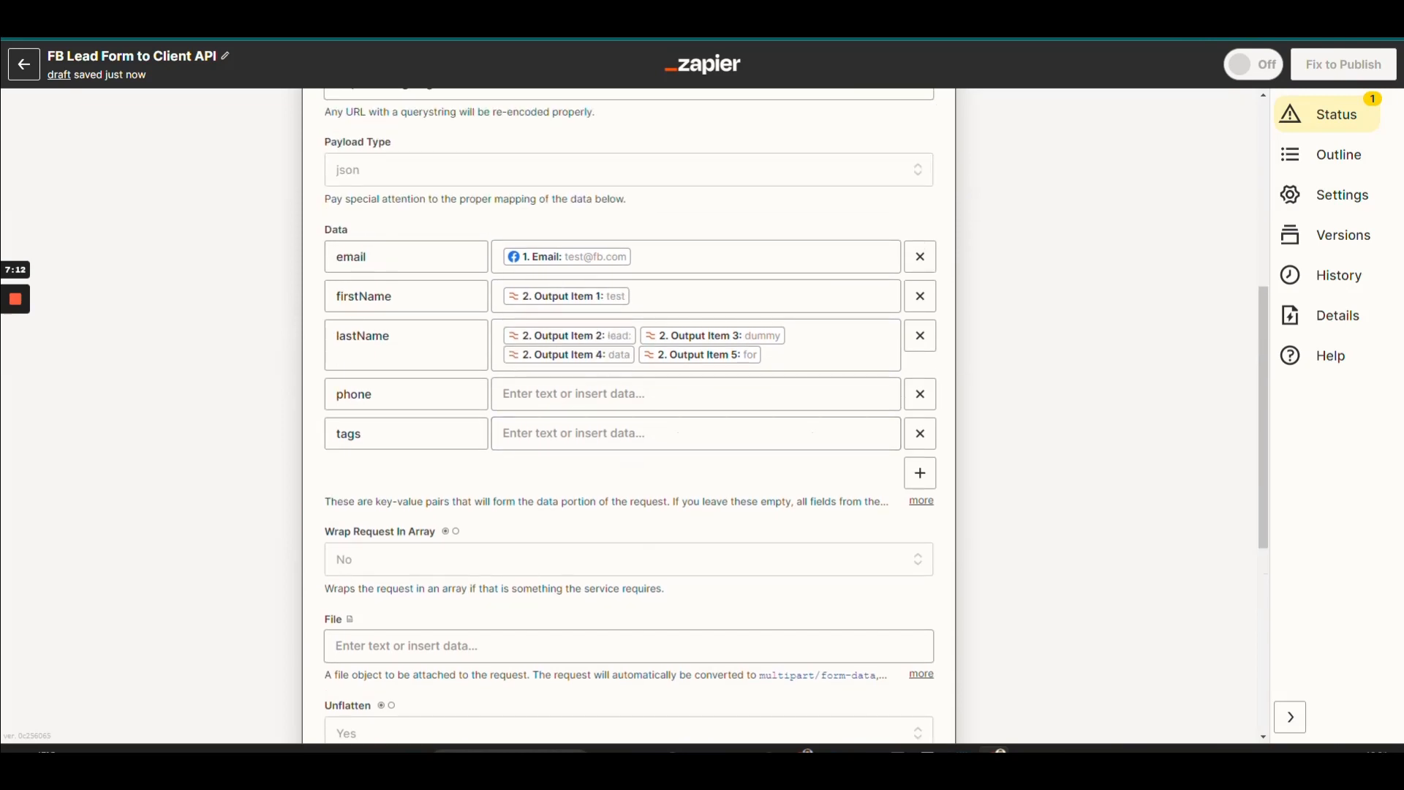
pyautogui.click(724, 395)
pyautogui.click(742, 529)
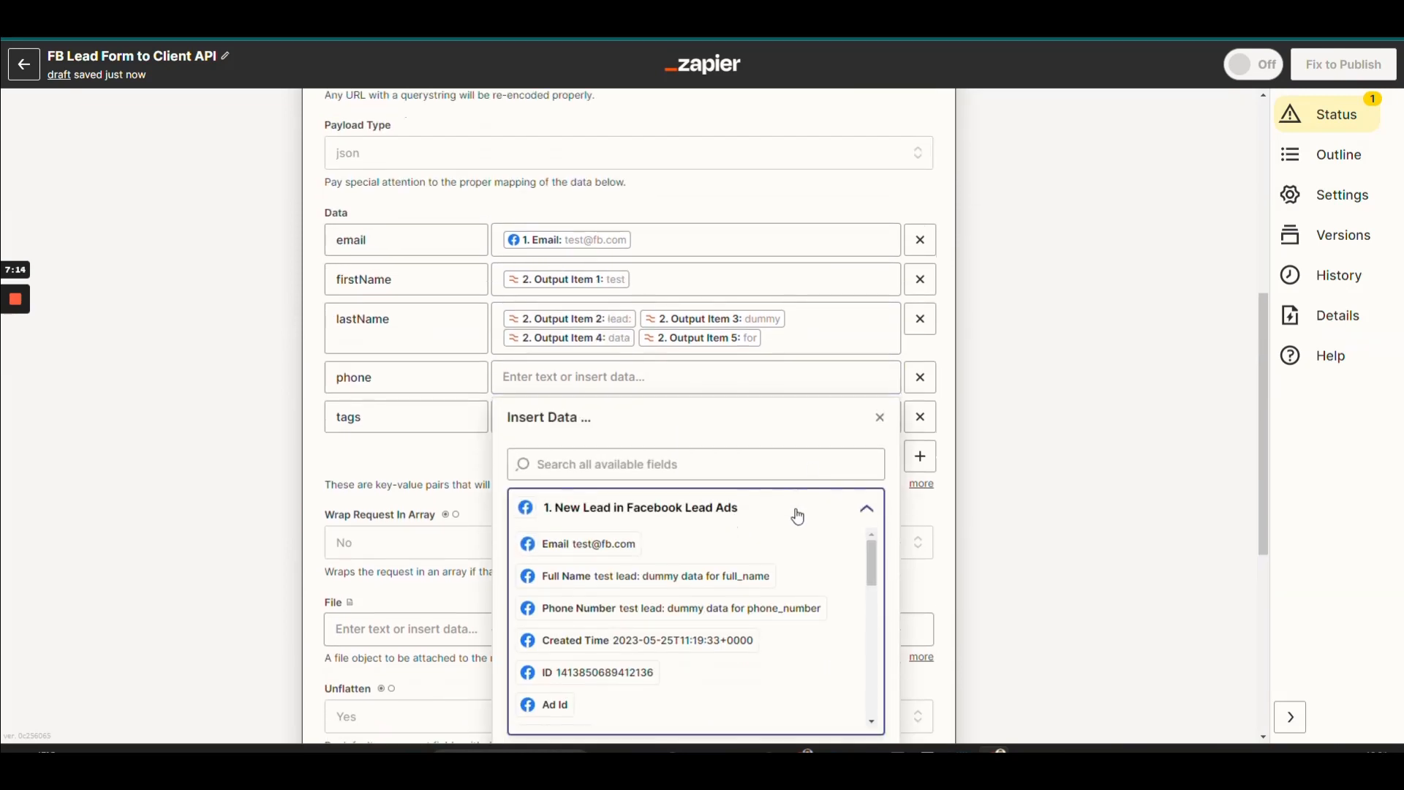
pyautogui.click(717, 562)
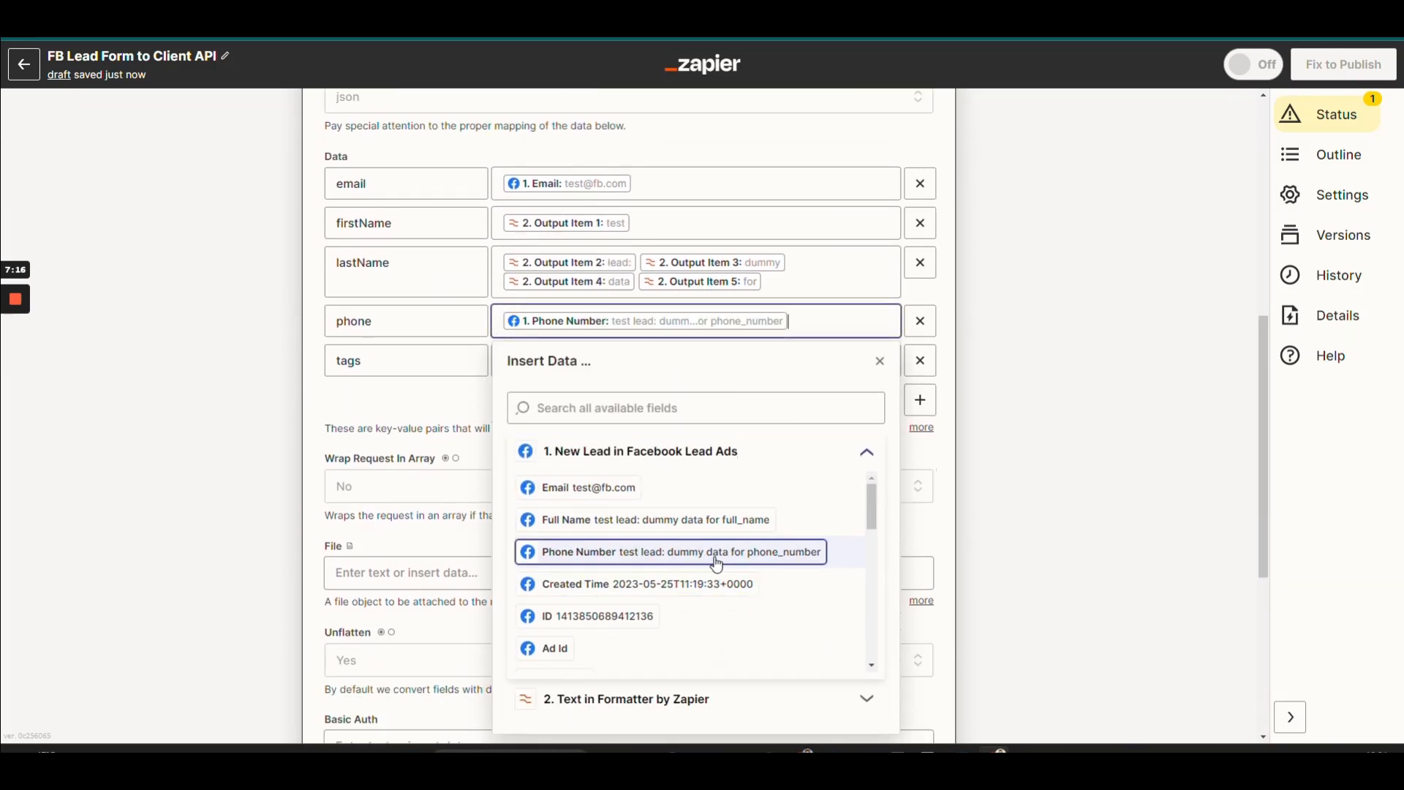
pyautogui.click(1073, 398)
# Enter optin as the value of the tags key in the webhook data.
pyautogui.click(695, 360)
pyautogui.write('optin')
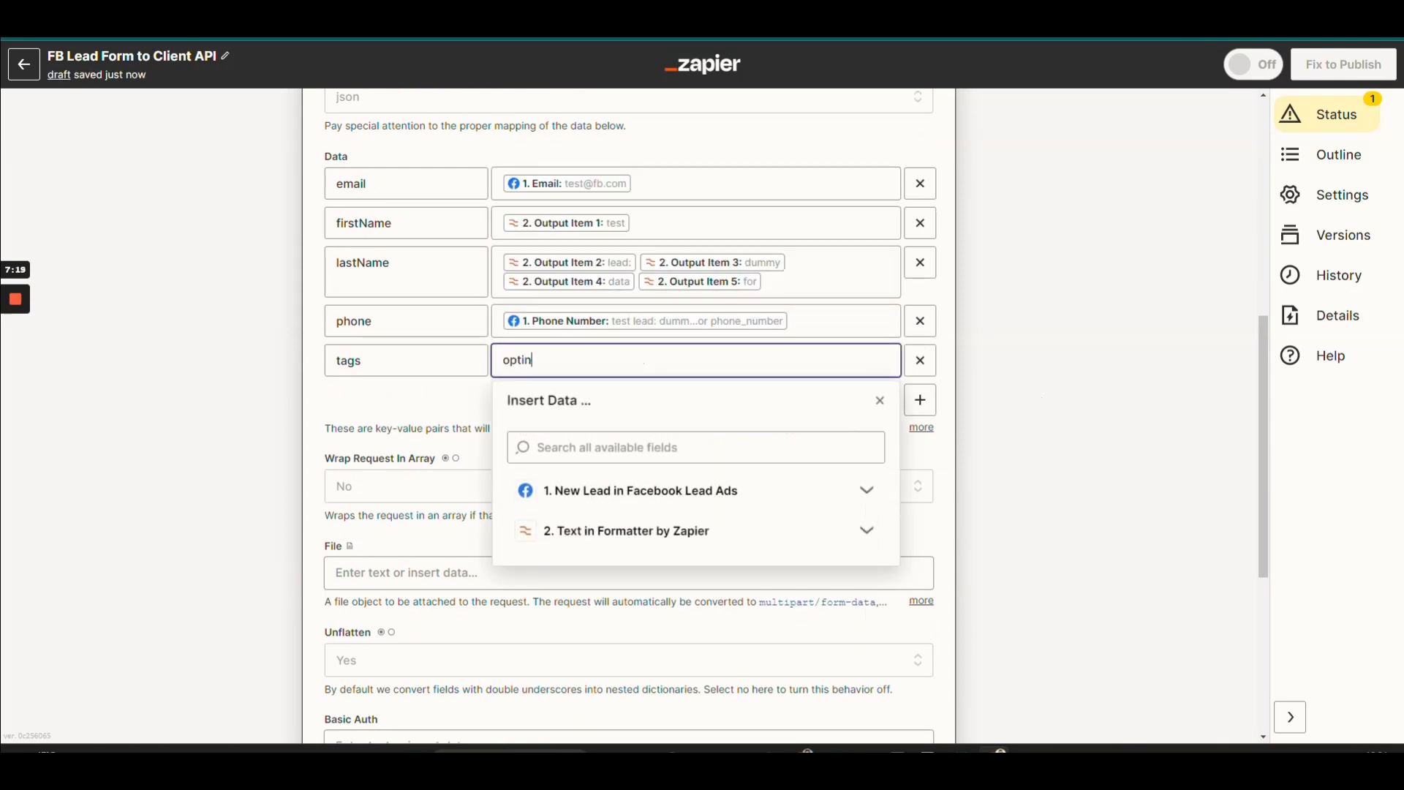
pyautogui.click(1067, 301)
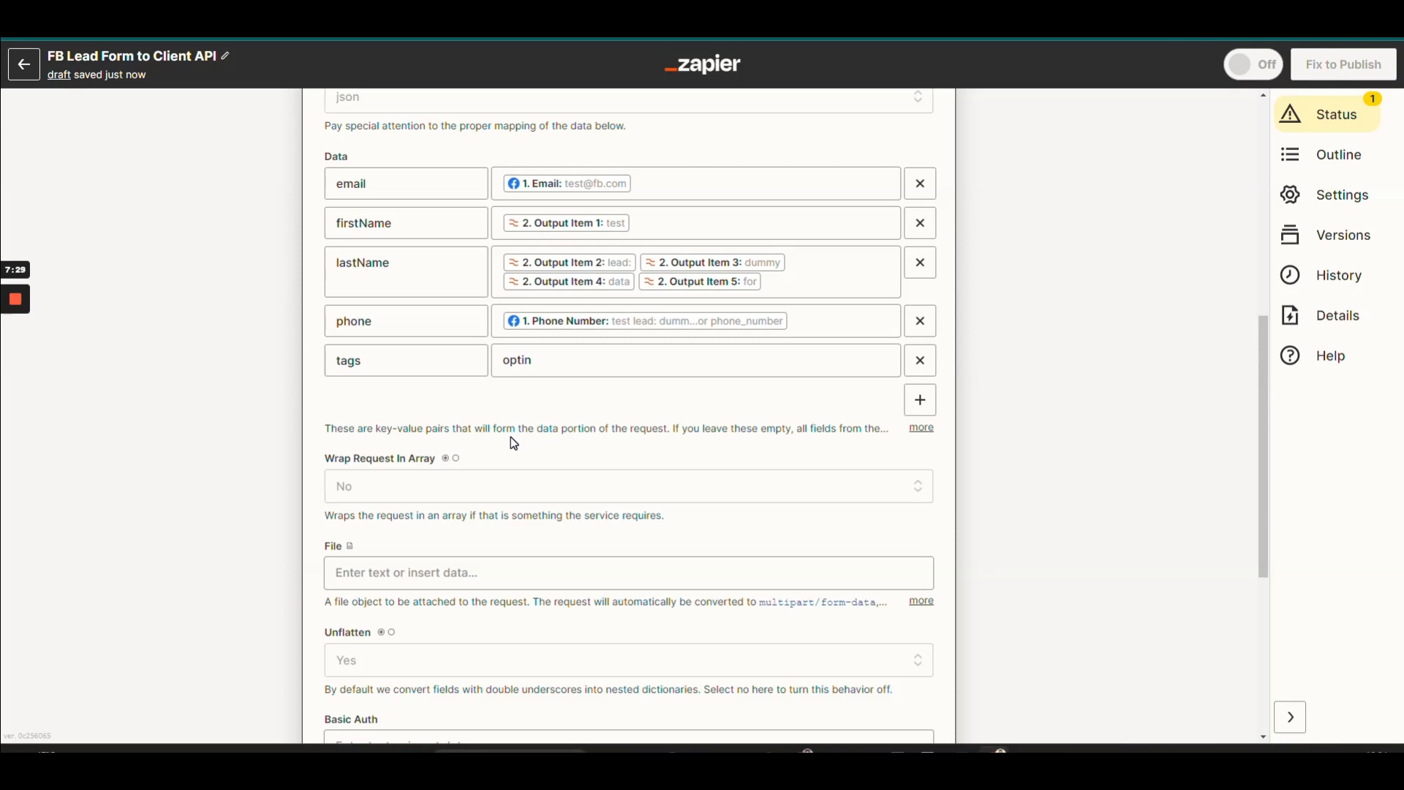
# Add four more key-value rows below tags in the webhook data.
pyautogui.click(923, 402)
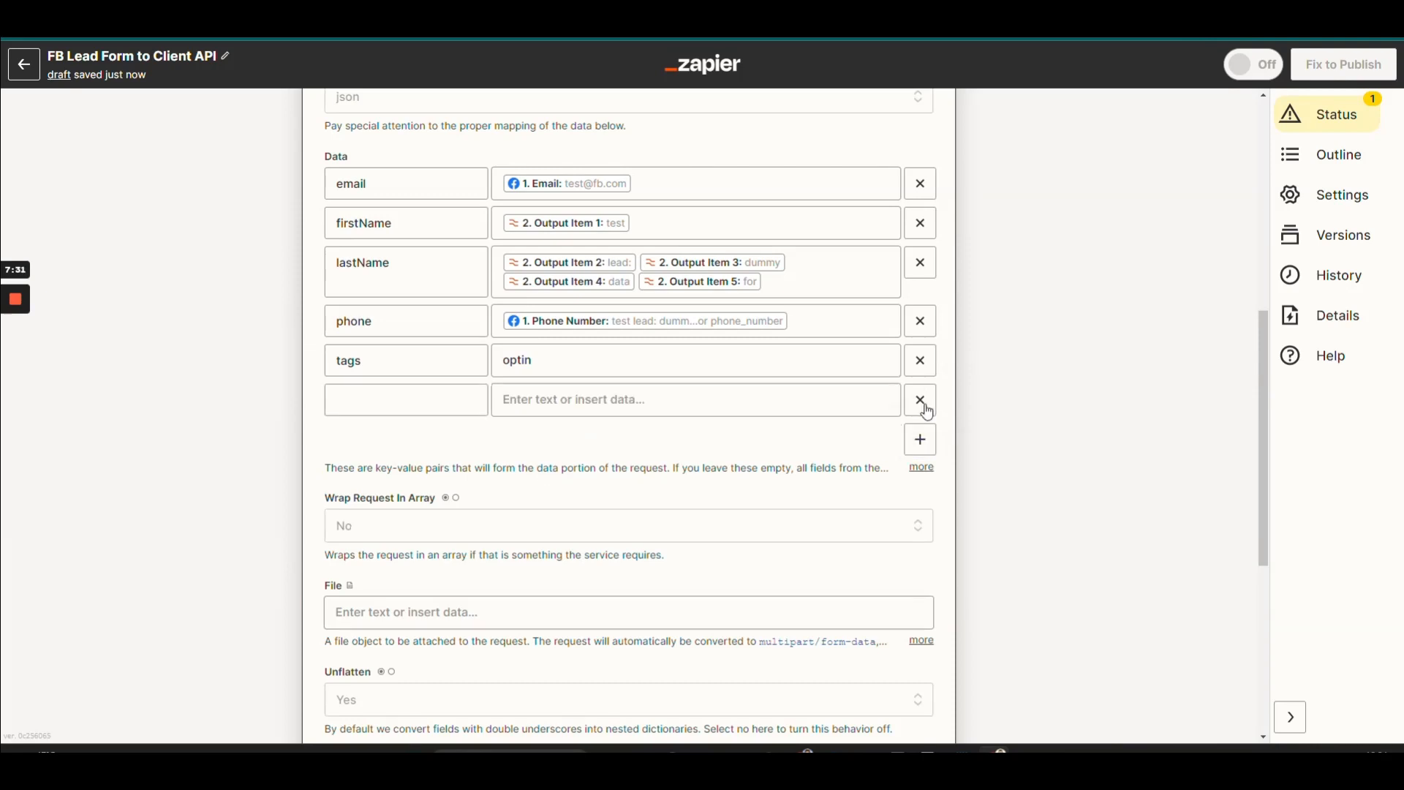
pyautogui.click(923, 441)
pyautogui.click(923, 482)
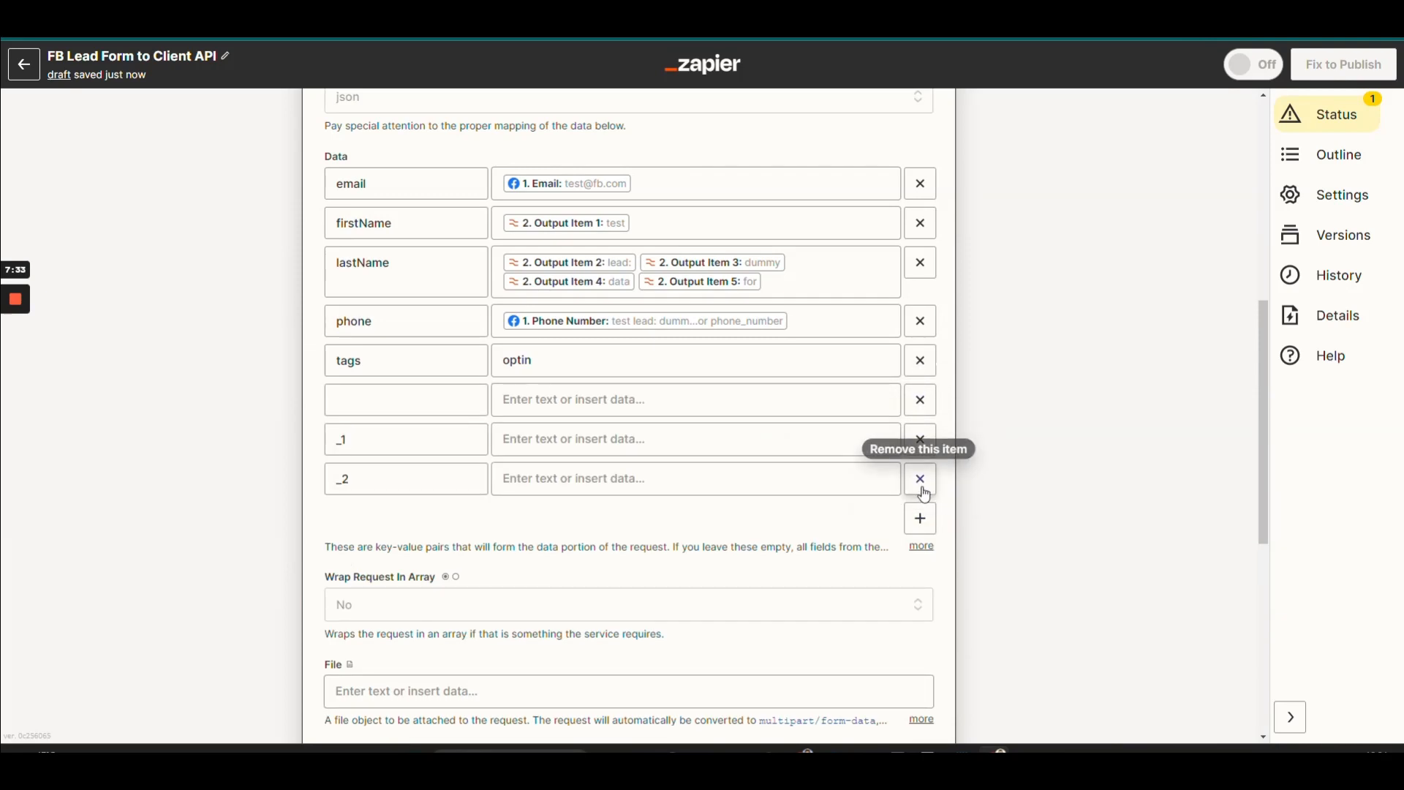
pyautogui.click(921, 520)
# Name the four new data keys utm_source, utm_medium, utm_content and utm_campaign, in that order.
pyautogui.click(381, 399)
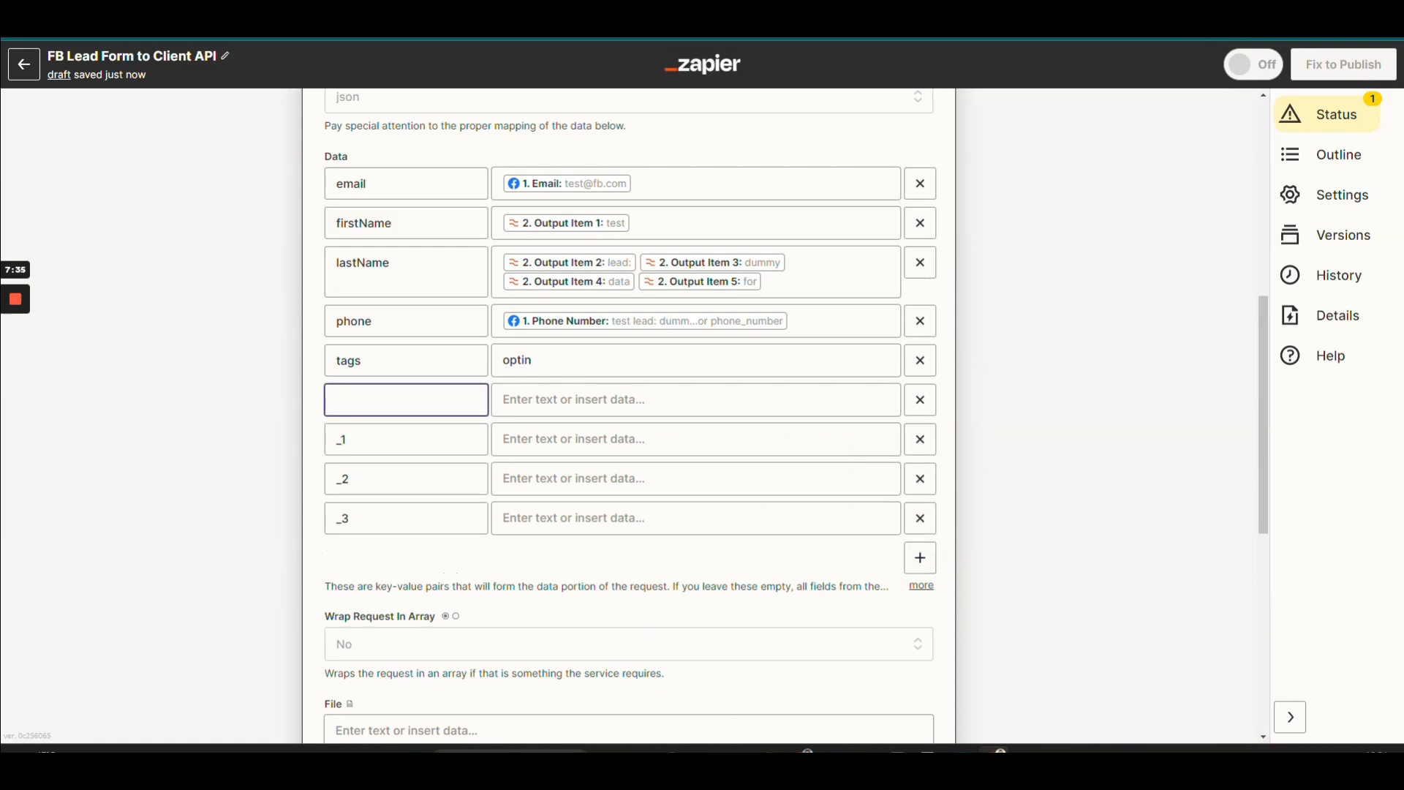
pyautogui.write('utm_source')
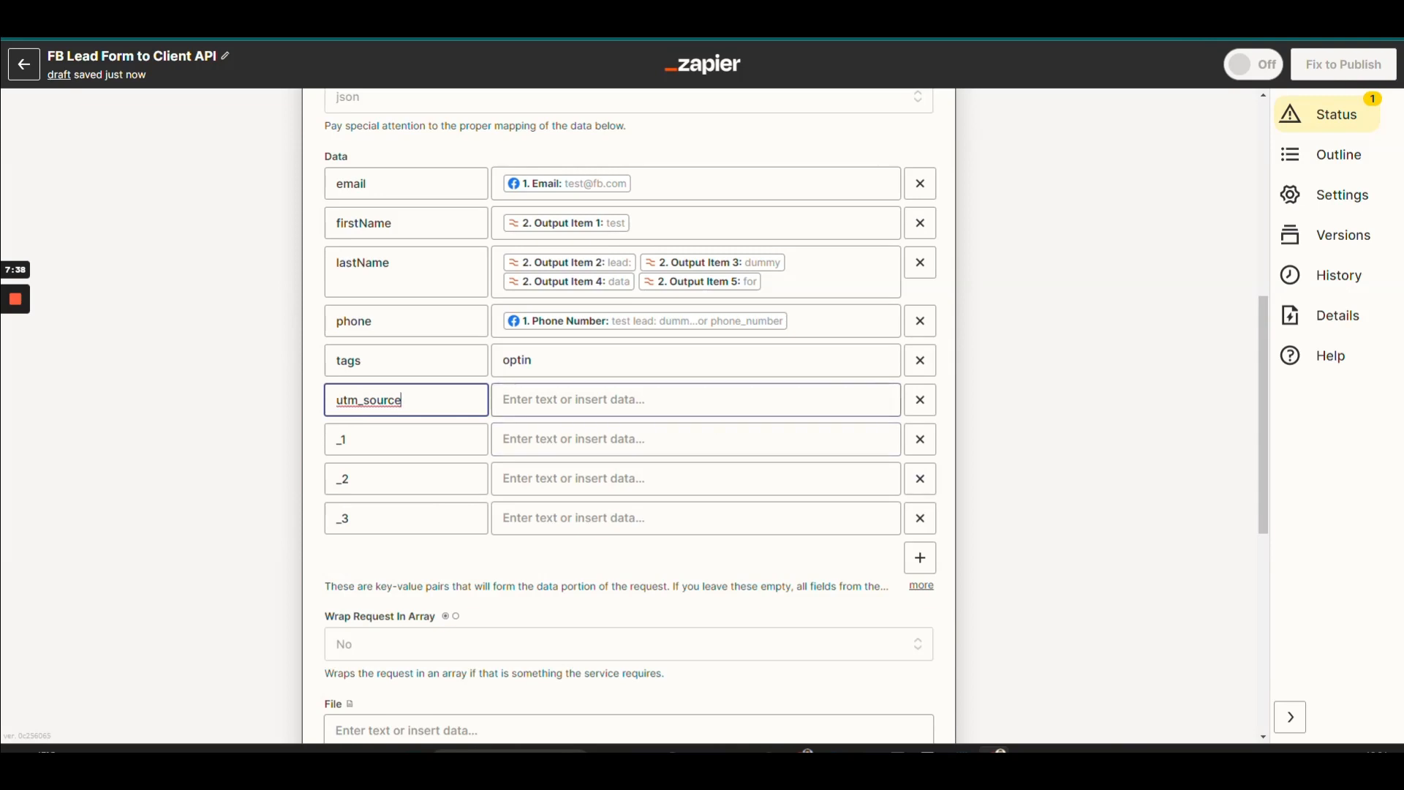
pyautogui.click(578, 399)
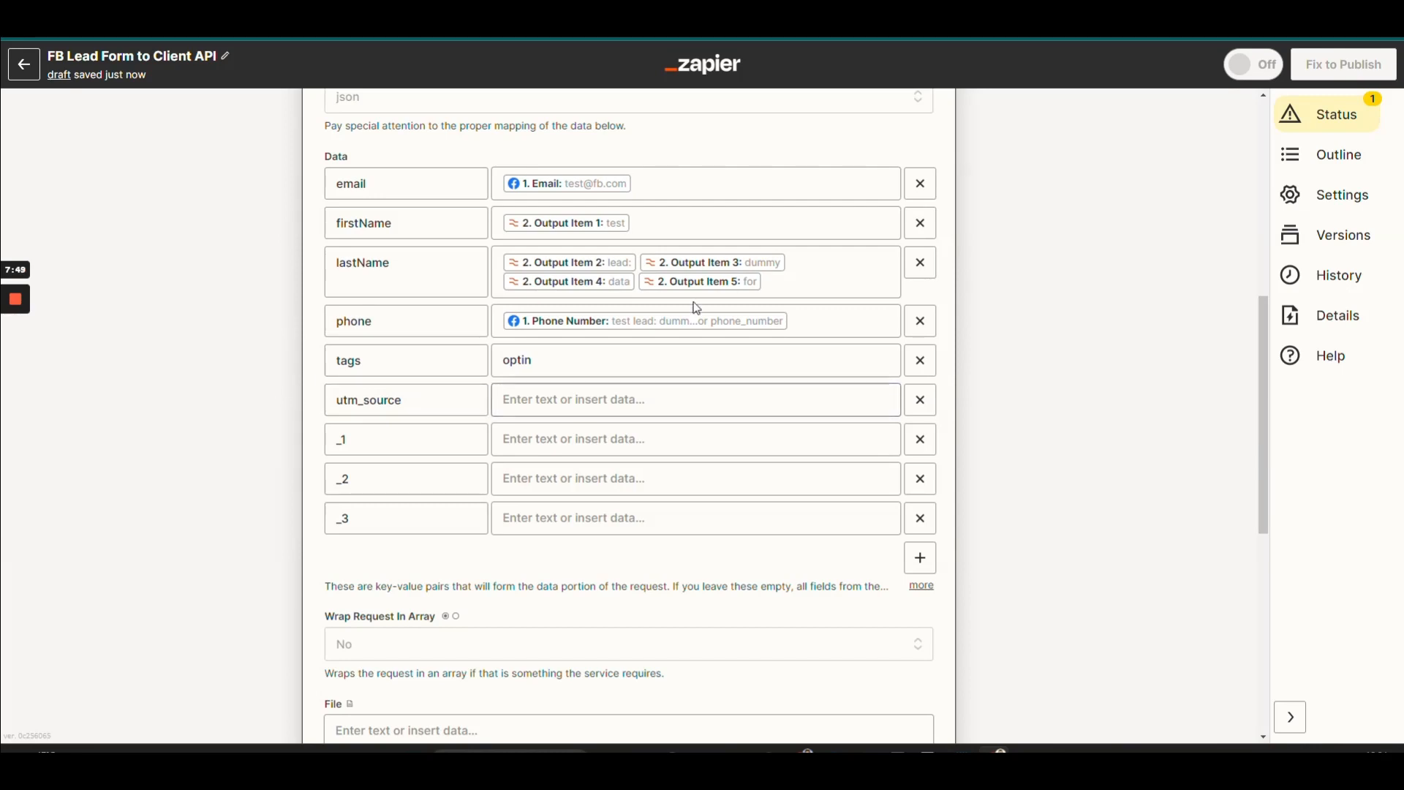
pyautogui.scroll(1, 696, 304)
pyautogui.scroll(6, 717, 222)
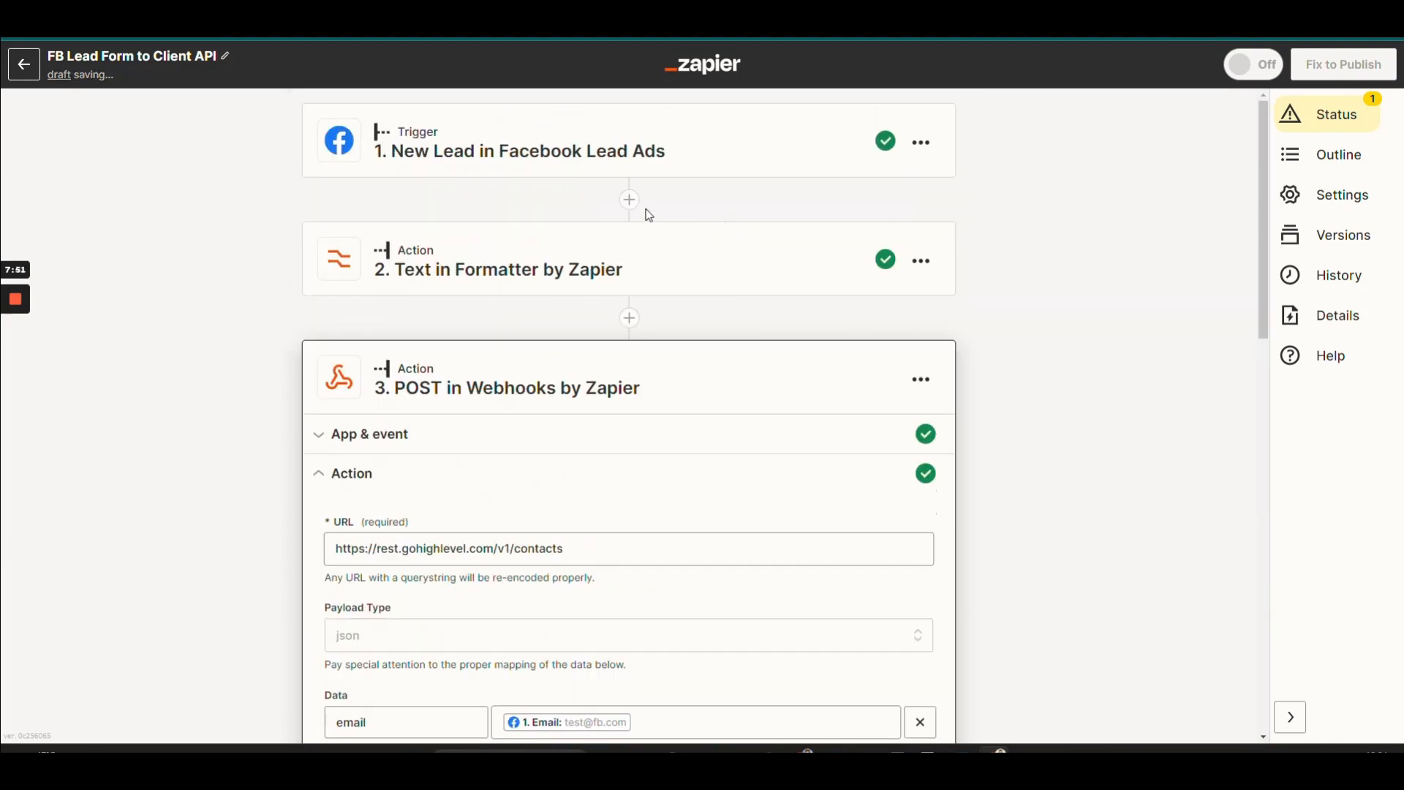
pyautogui.scroll(-8, 721, 207)
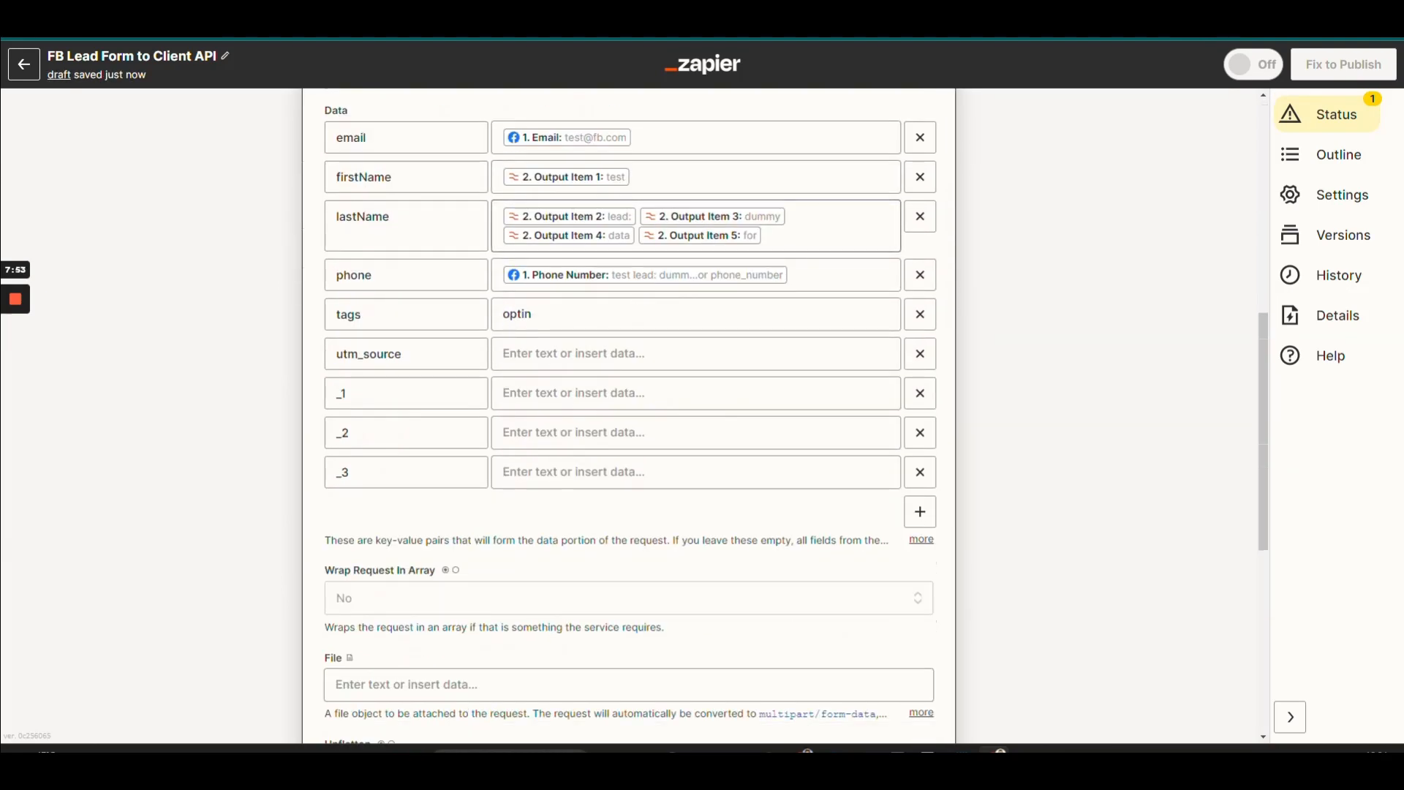
pyautogui.doubleClick(406, 395)
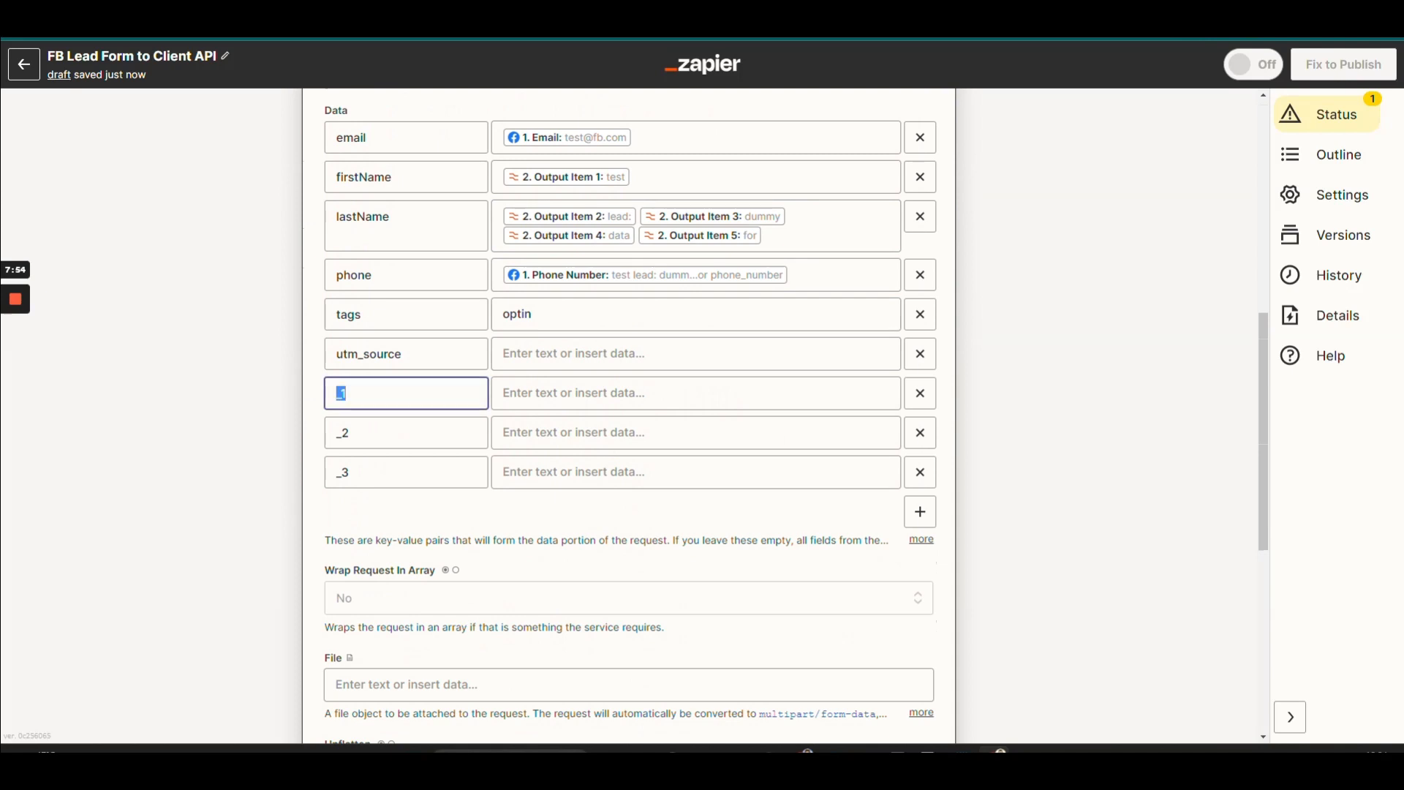
pyautogui.write('utm_medium')
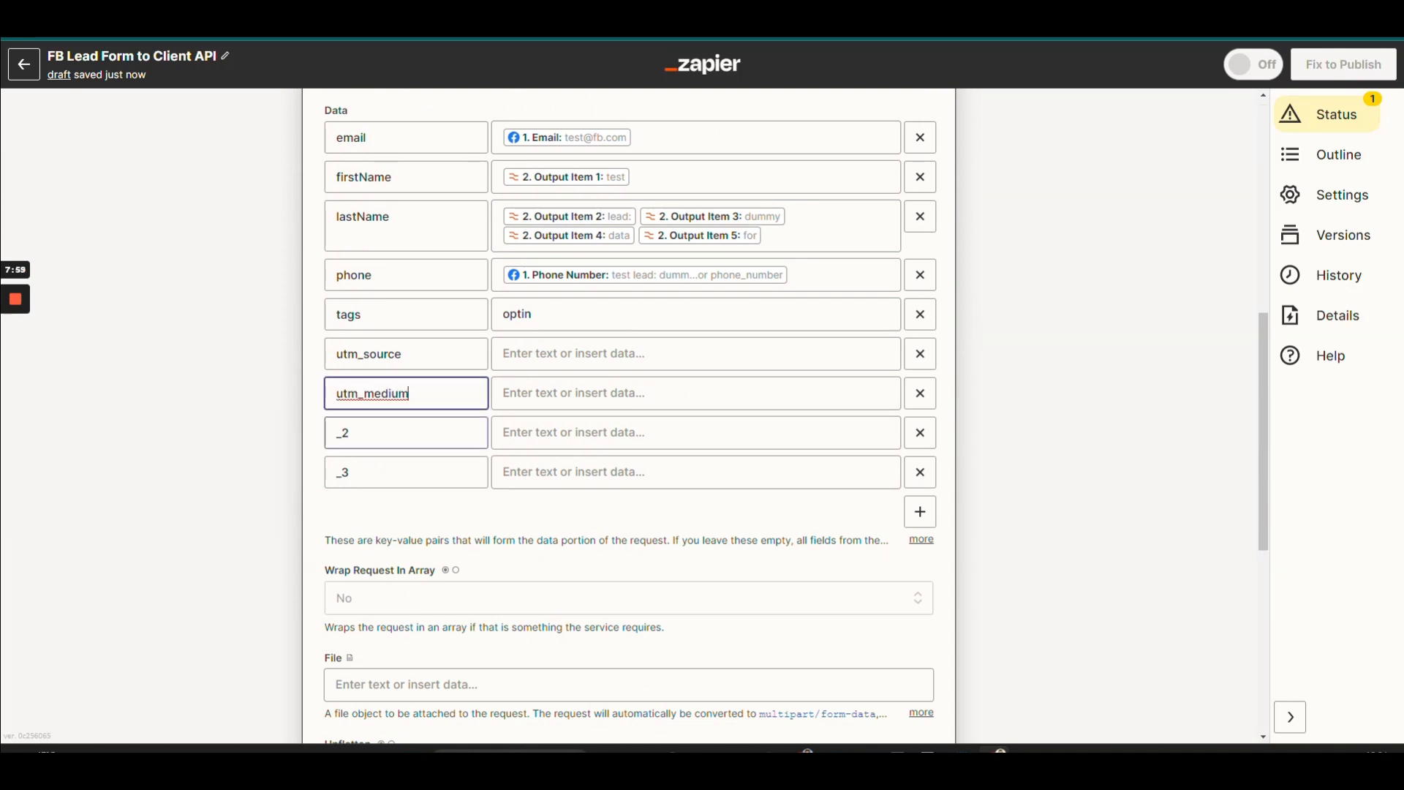
pyautogui.moveTo(365, 433); pyautogui.dragTo(326, 436)
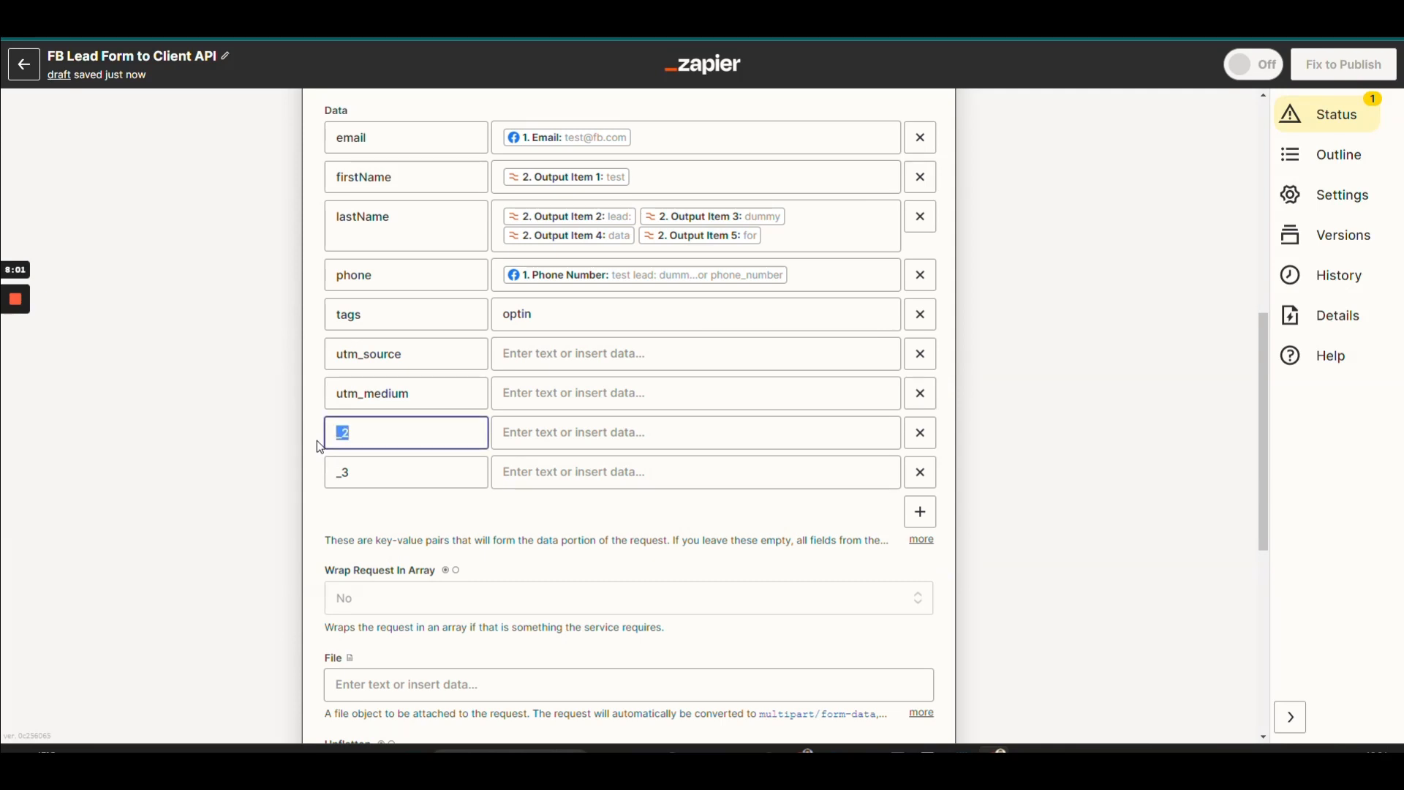
pyautogui.write('utm_content')
pyautogui.moveTo(358, 474); pyautogui.dragTo(319, 470)
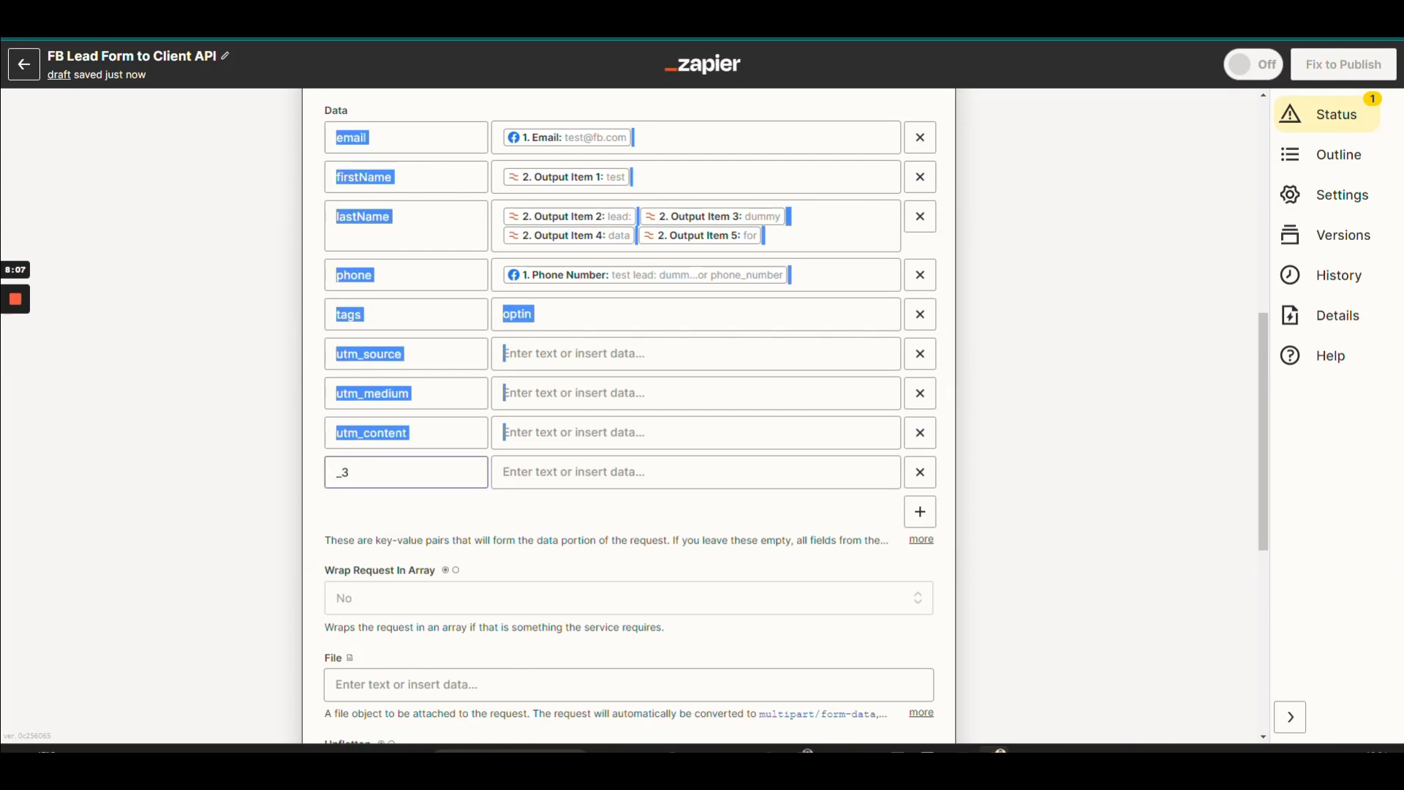
pyautogui.click(358, 472)
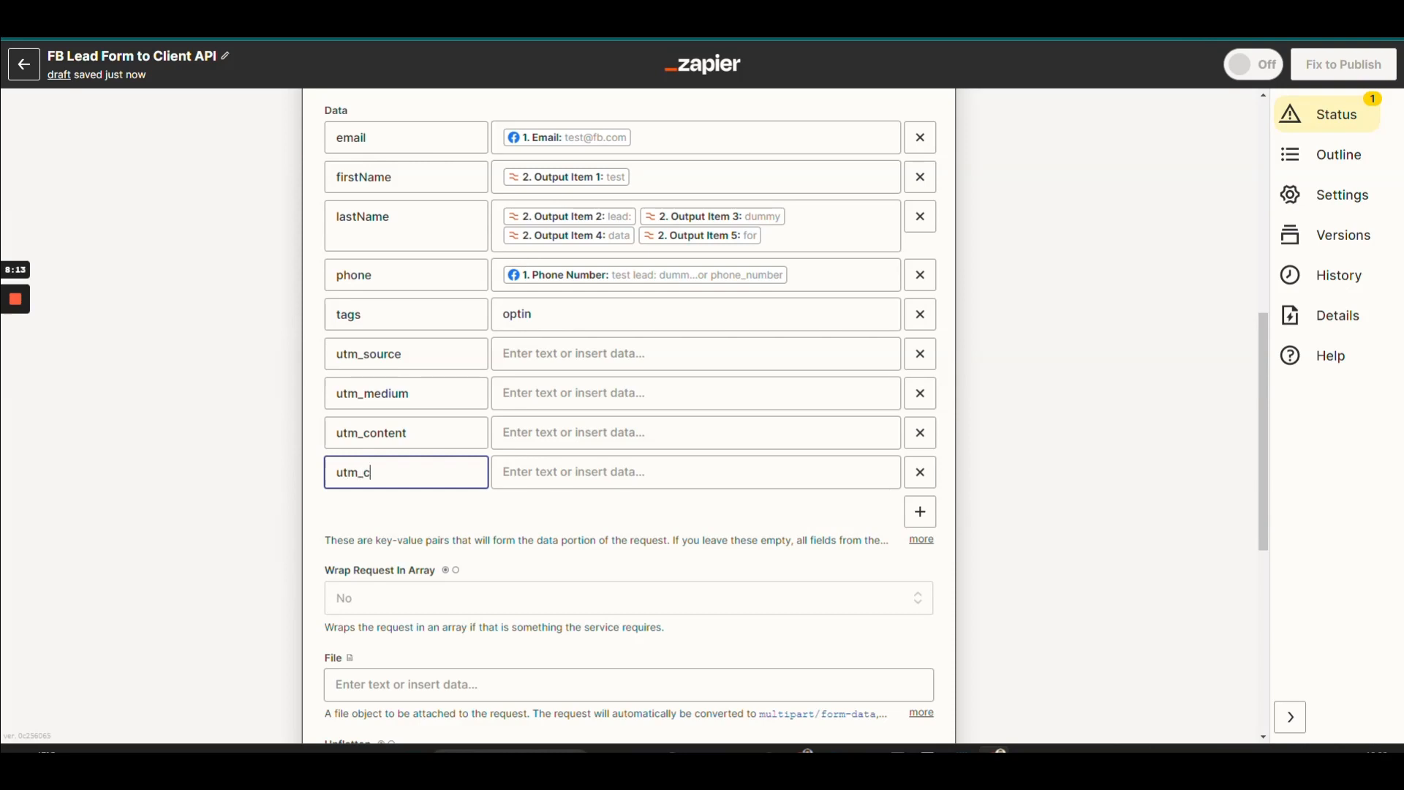
pyautogui.write('utm_campaign')
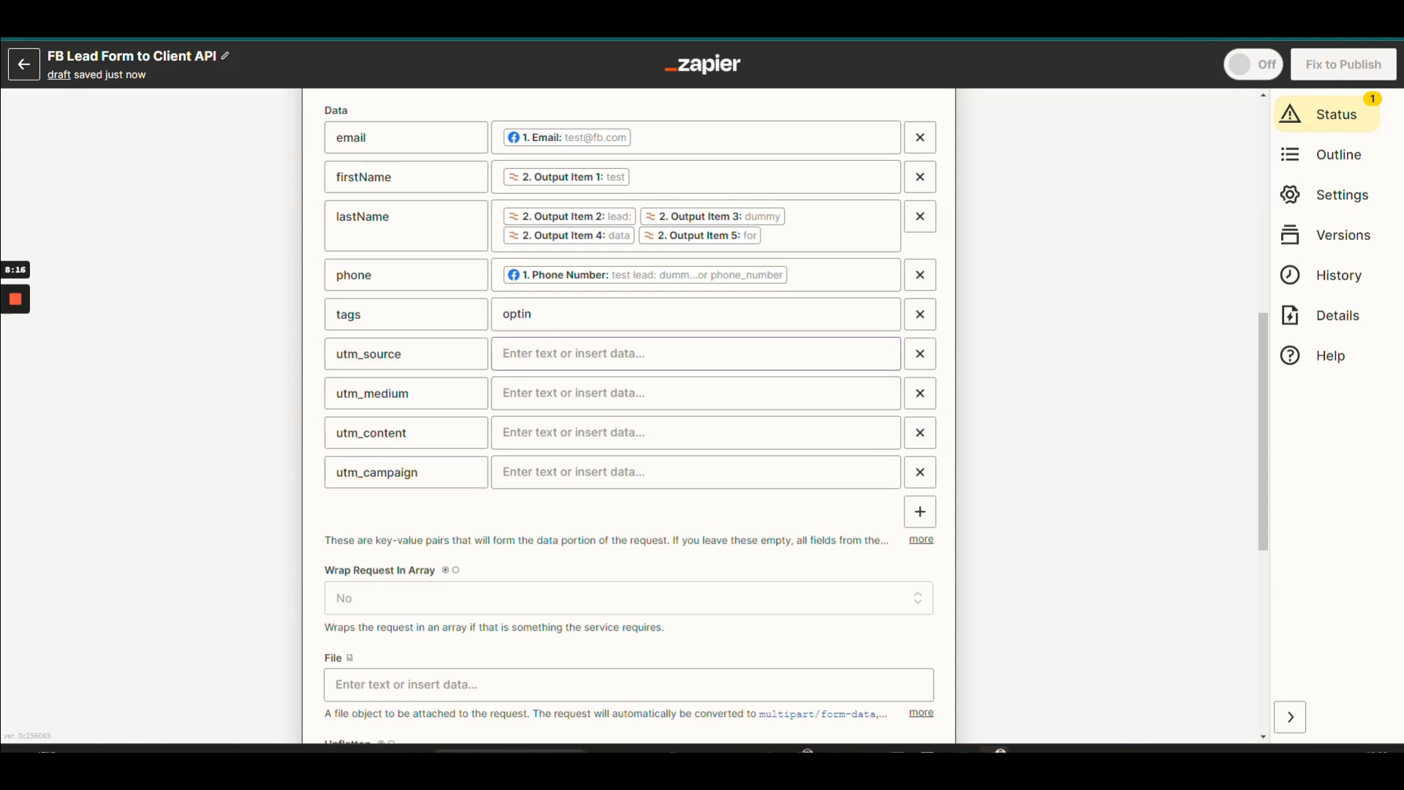
# Map utm_source to the Campaign Name from the Facebook lead.
pyautogui.click(611, 354)
pyautogui.click(662, 483)
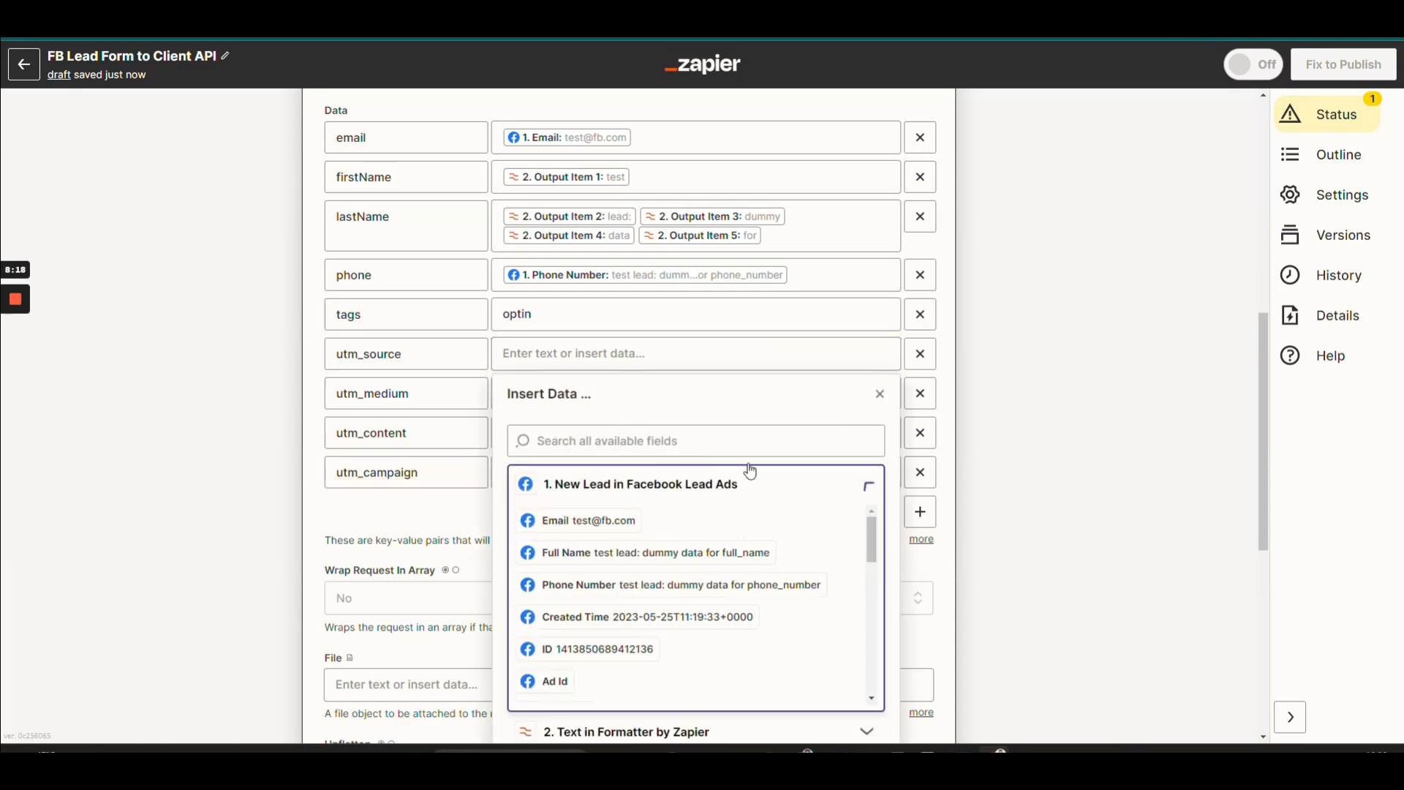
pyautogui.scroll(-2, 749, 470)
pyautogui.scroll(-5, 683, 508)
pyautogui.scroll(2, 685, 514)
pyautogui.scroll(2, 685, 514)
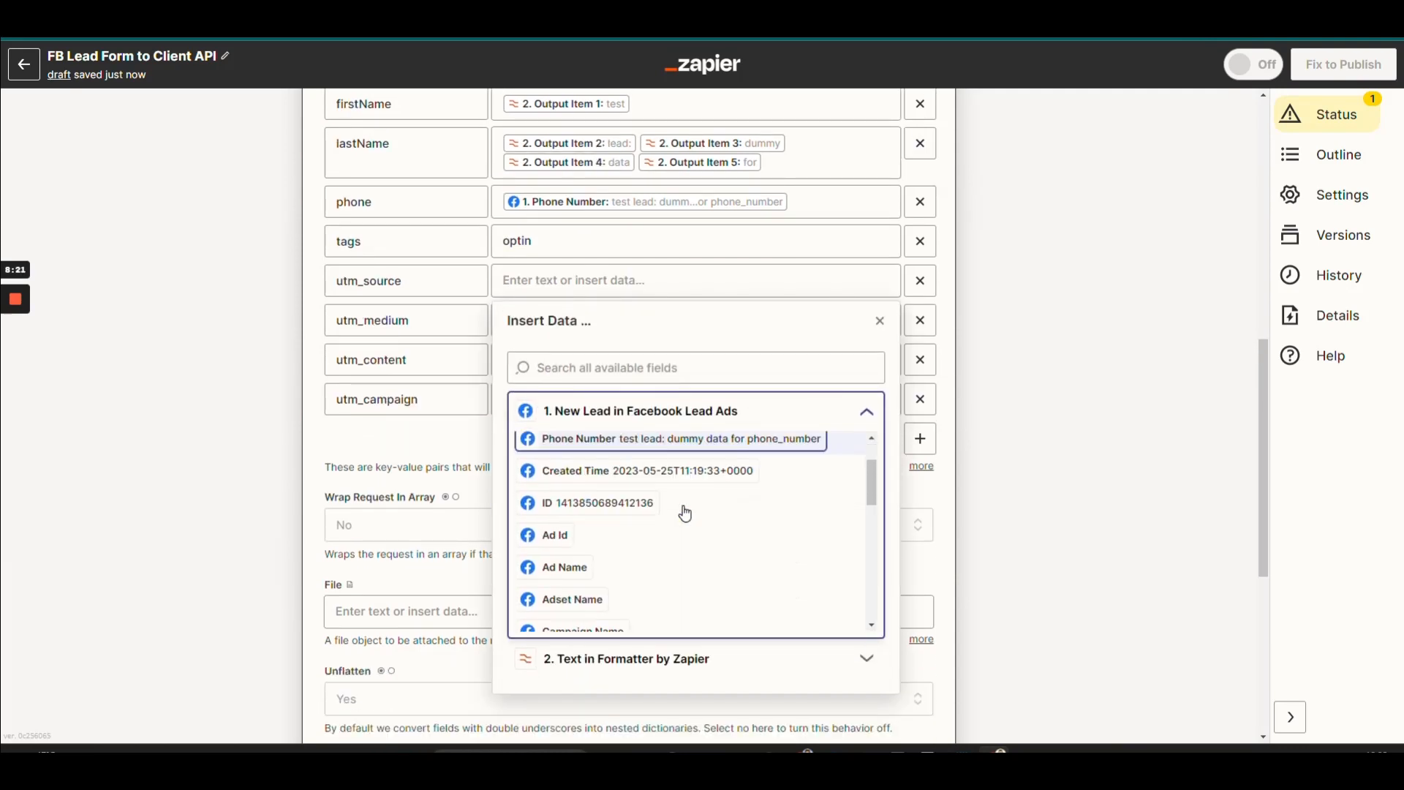
pyautogui.scroll(-1, 691, 510)
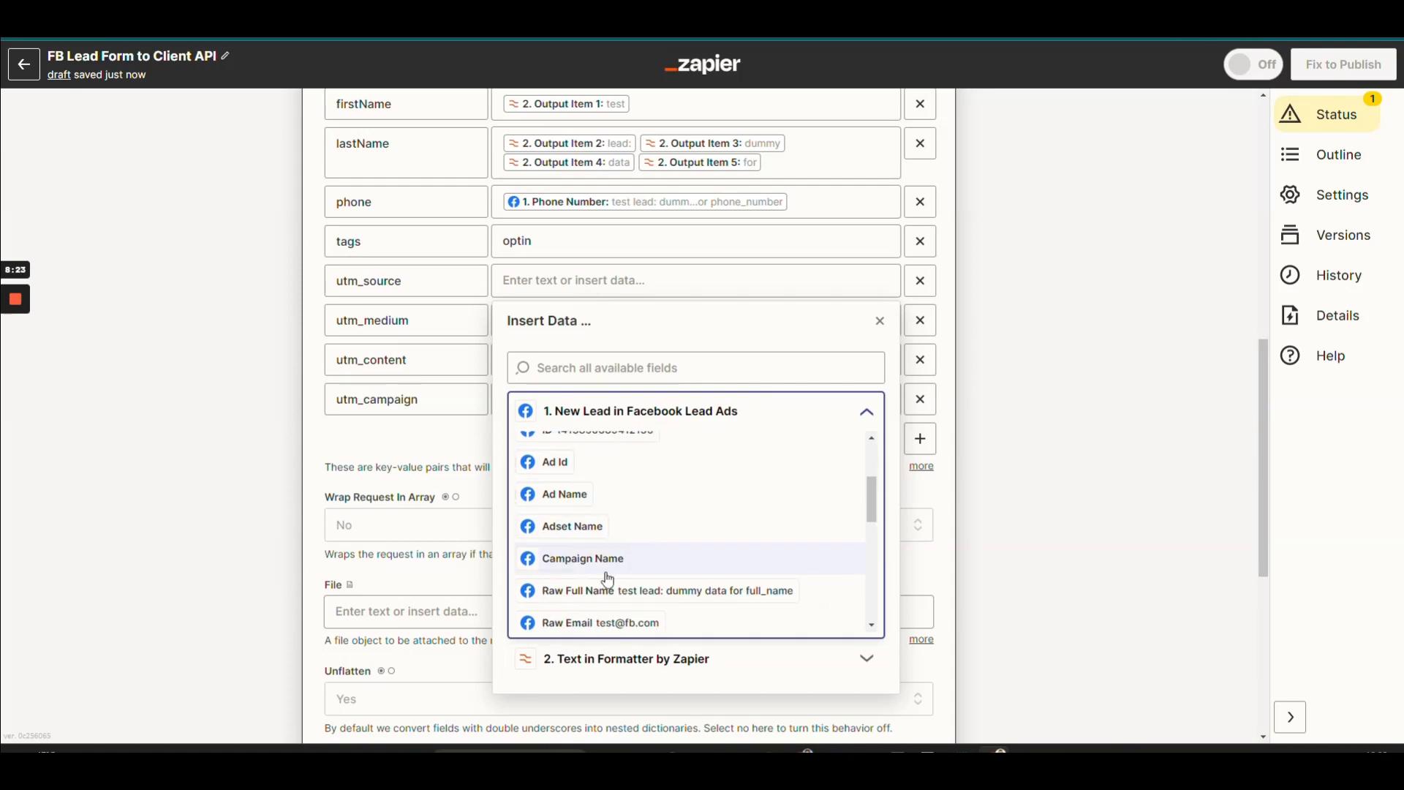
pyautogui.click(579, 559)
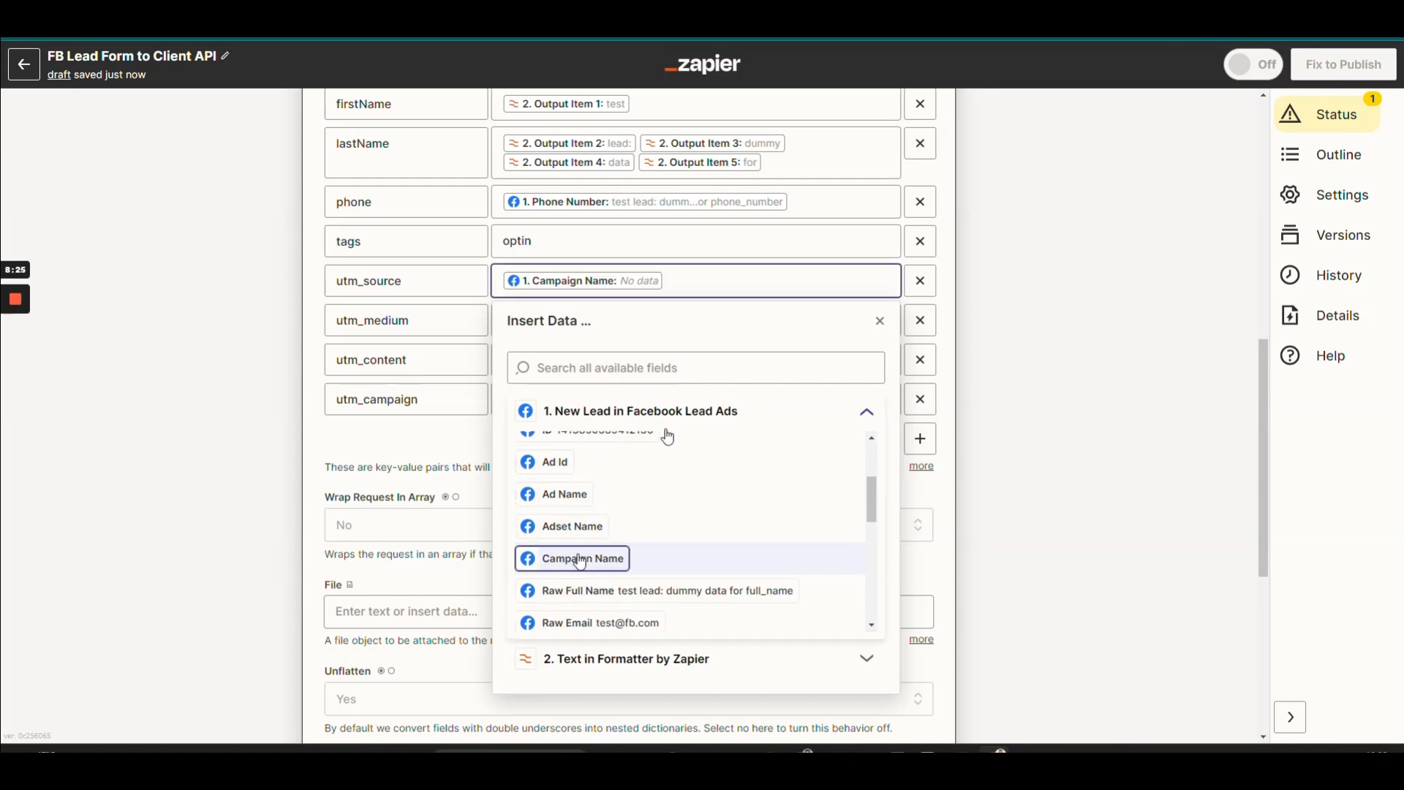
pyautogui.click(1115, 293)
# Map utm_medium to the Adset Name from the Facebook lead.
pyautogui.click(654, 321)
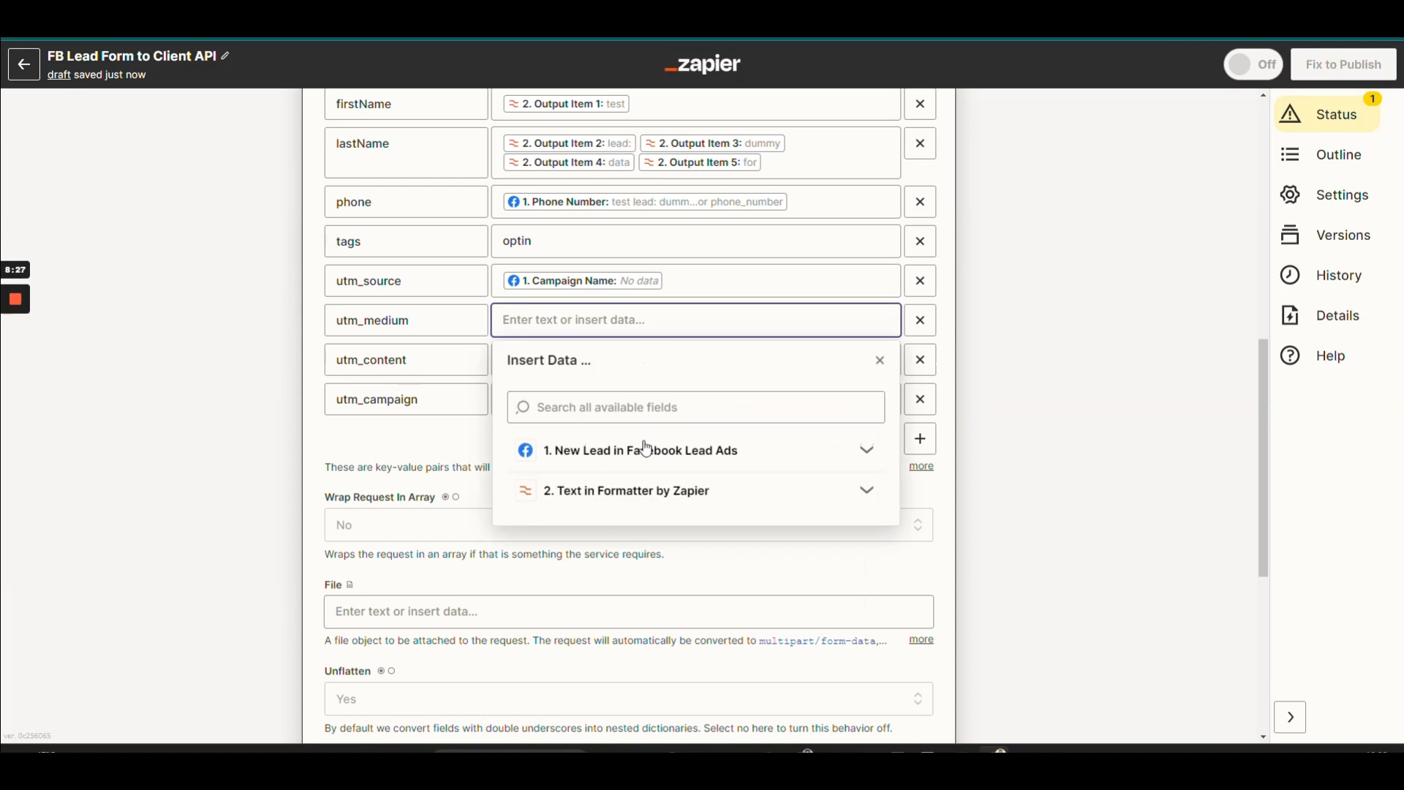
pyautogui.click(647, 449)
pyautogui.scroll(-2, 629, 552)
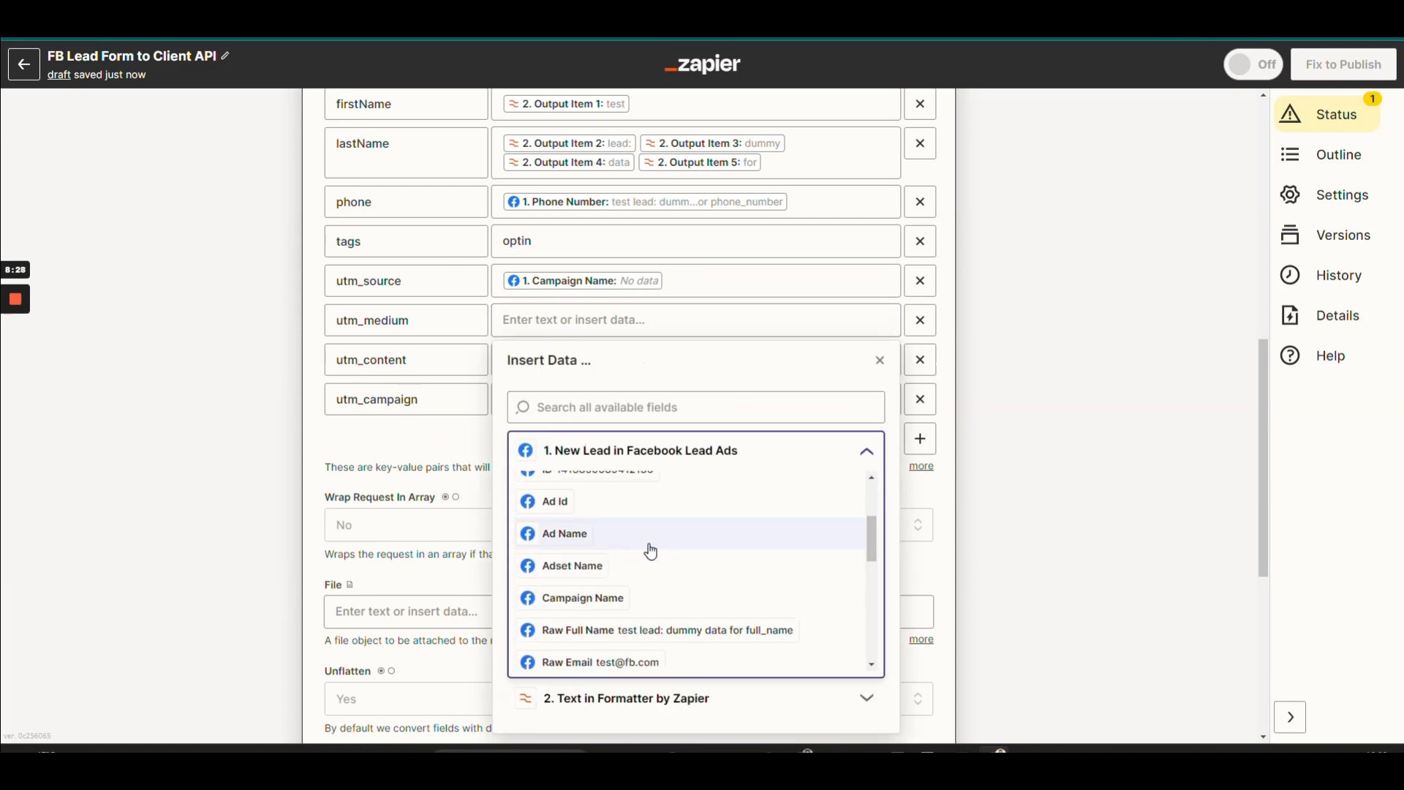
pyautogui.click(574, 565)
pyautogui.click(962, 435)
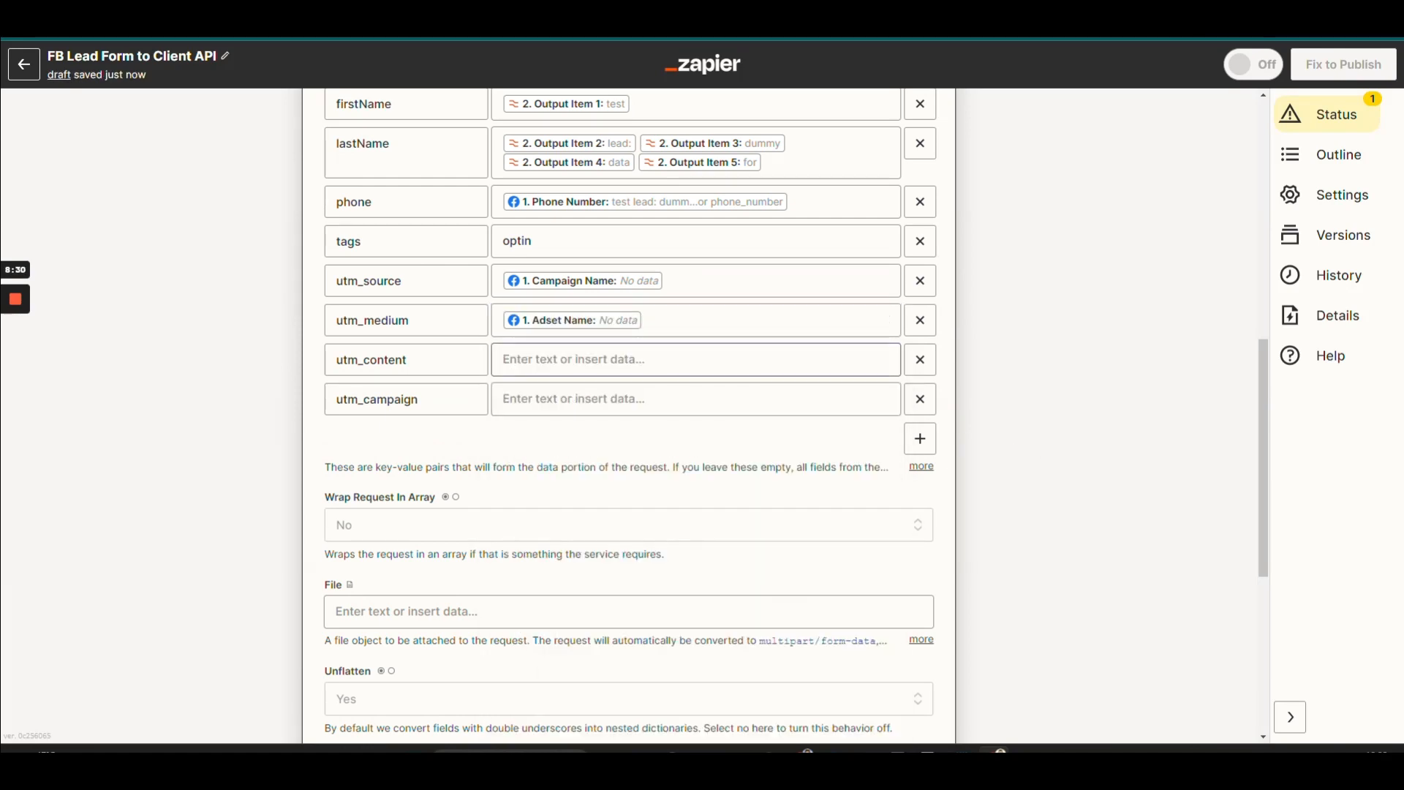
# Map utm_content to the Ad Name from the Facebook lead.
pyautogui.click(658, 359)
pyautogui.click(616, 500)
pyautogui.scroll(-3, 582, 673)
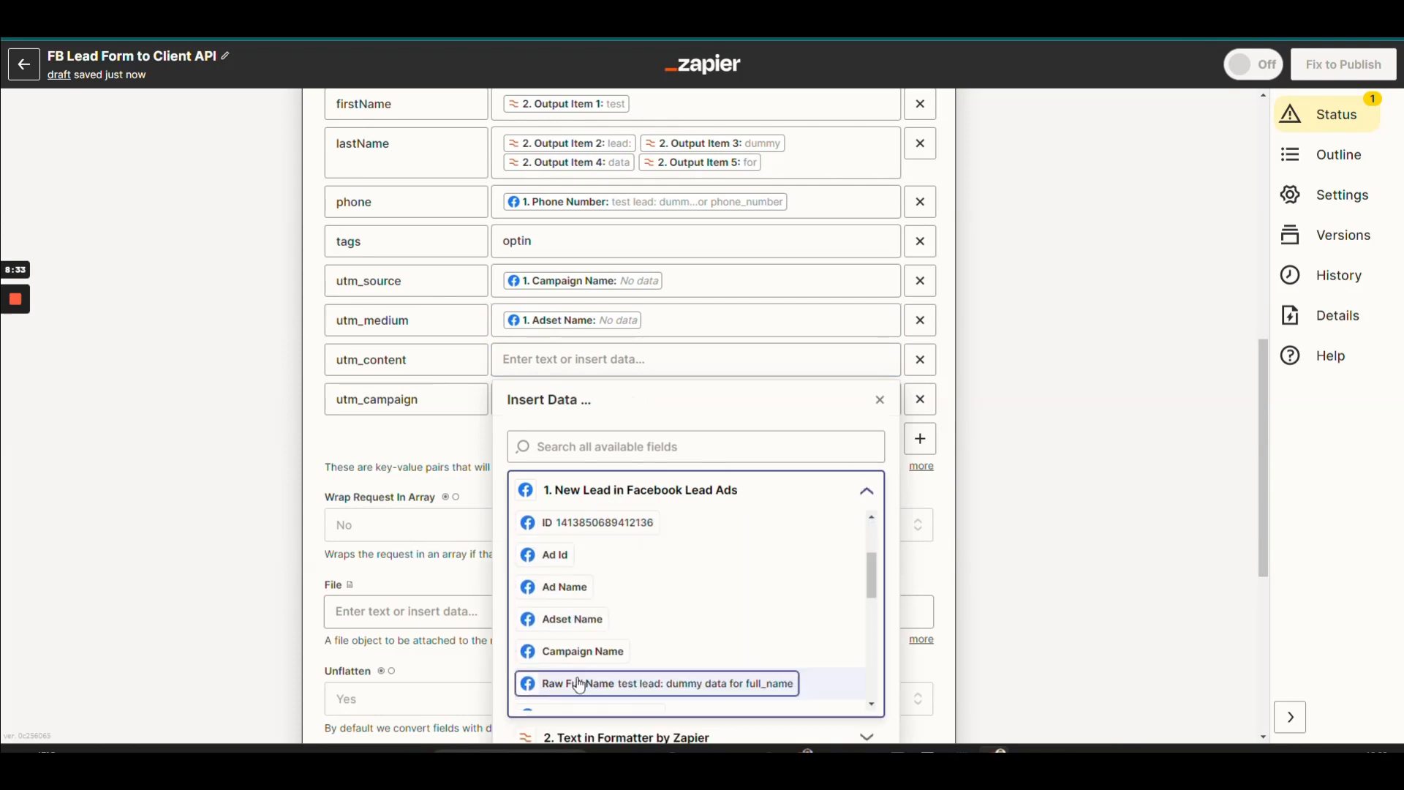
pyautogui.click(612, 580)
pyautogui.moveTo(1062, 460); pyautogui.dragTo(840, 410)
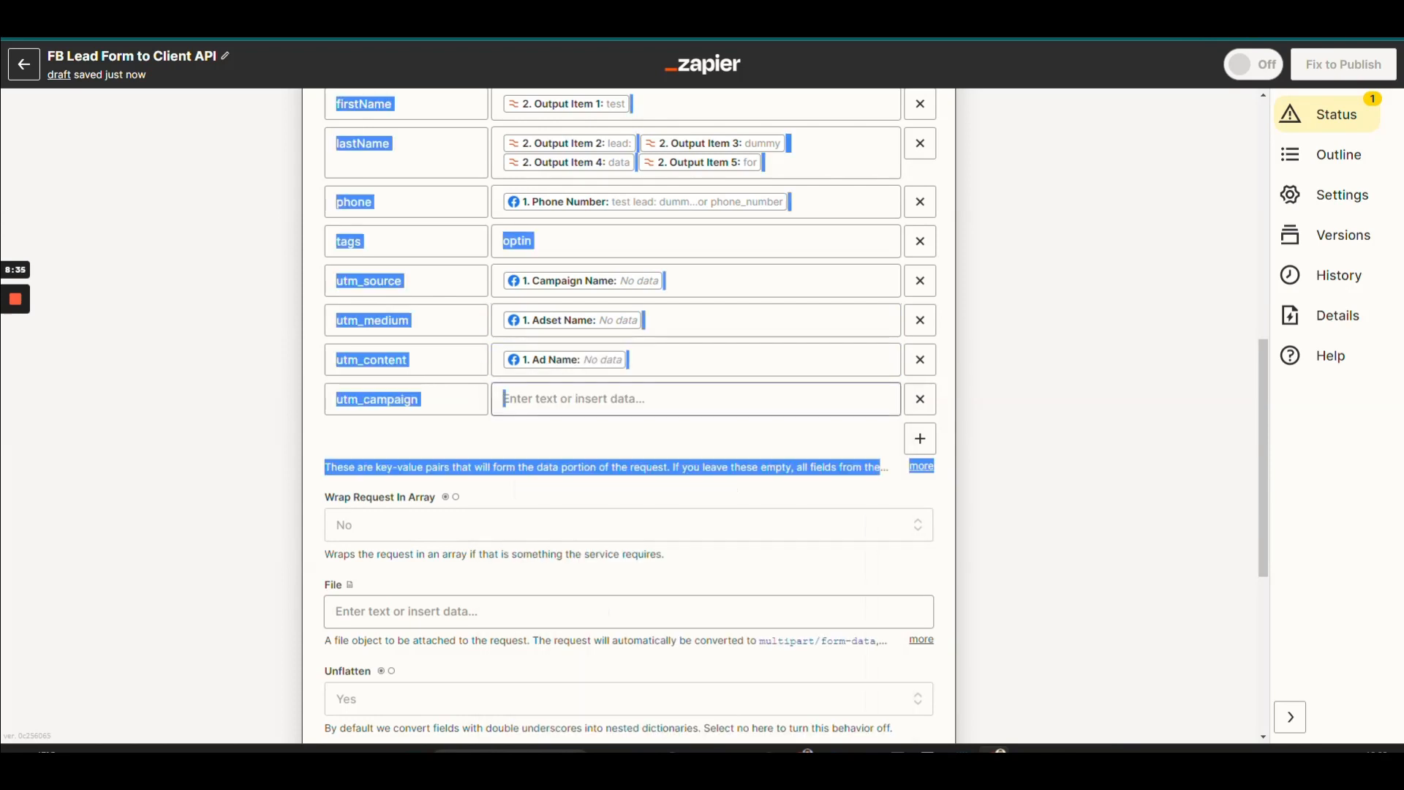
# Set the utm_campaign value to the fixed text Facebook.
pyautogui.click(658, 399)
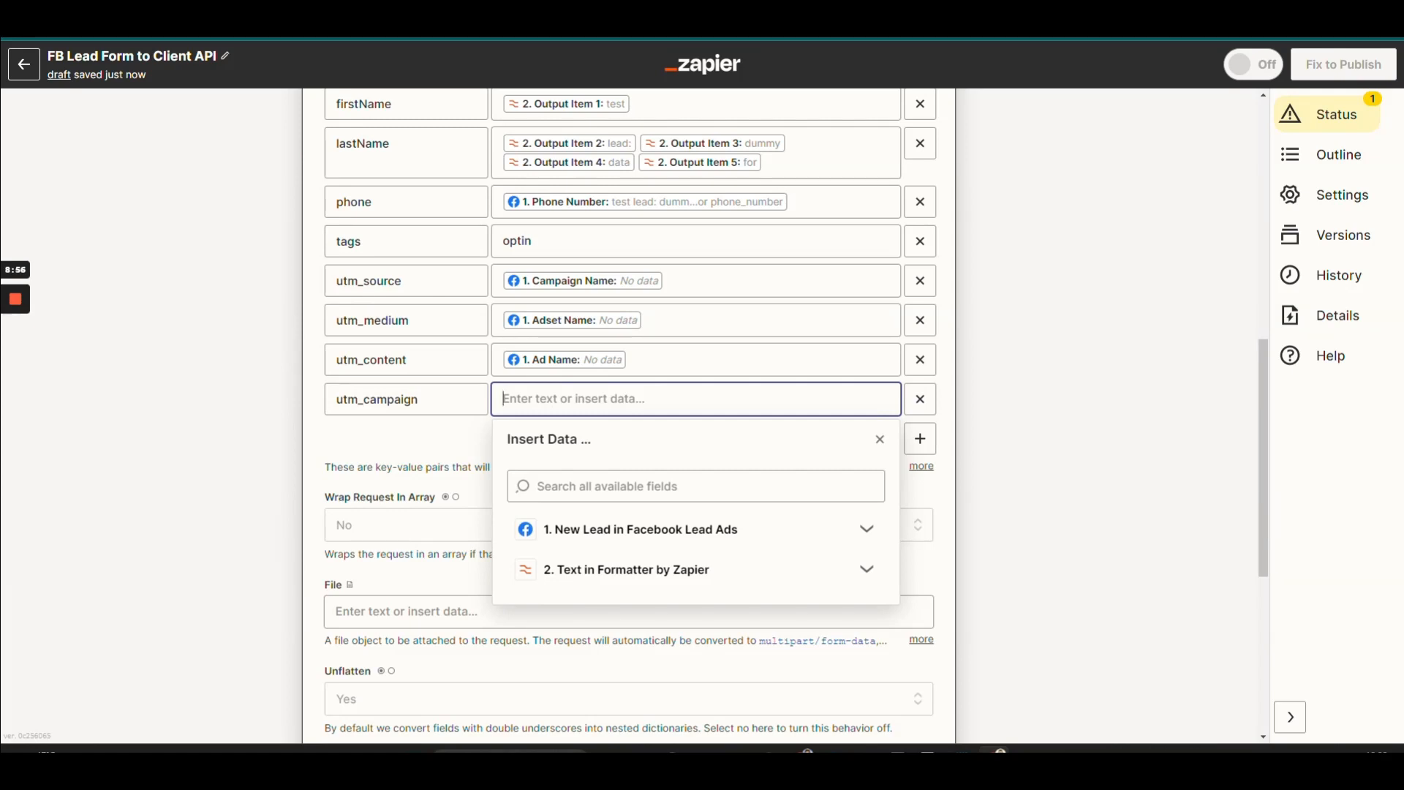
pyautogui.write('Facebook')
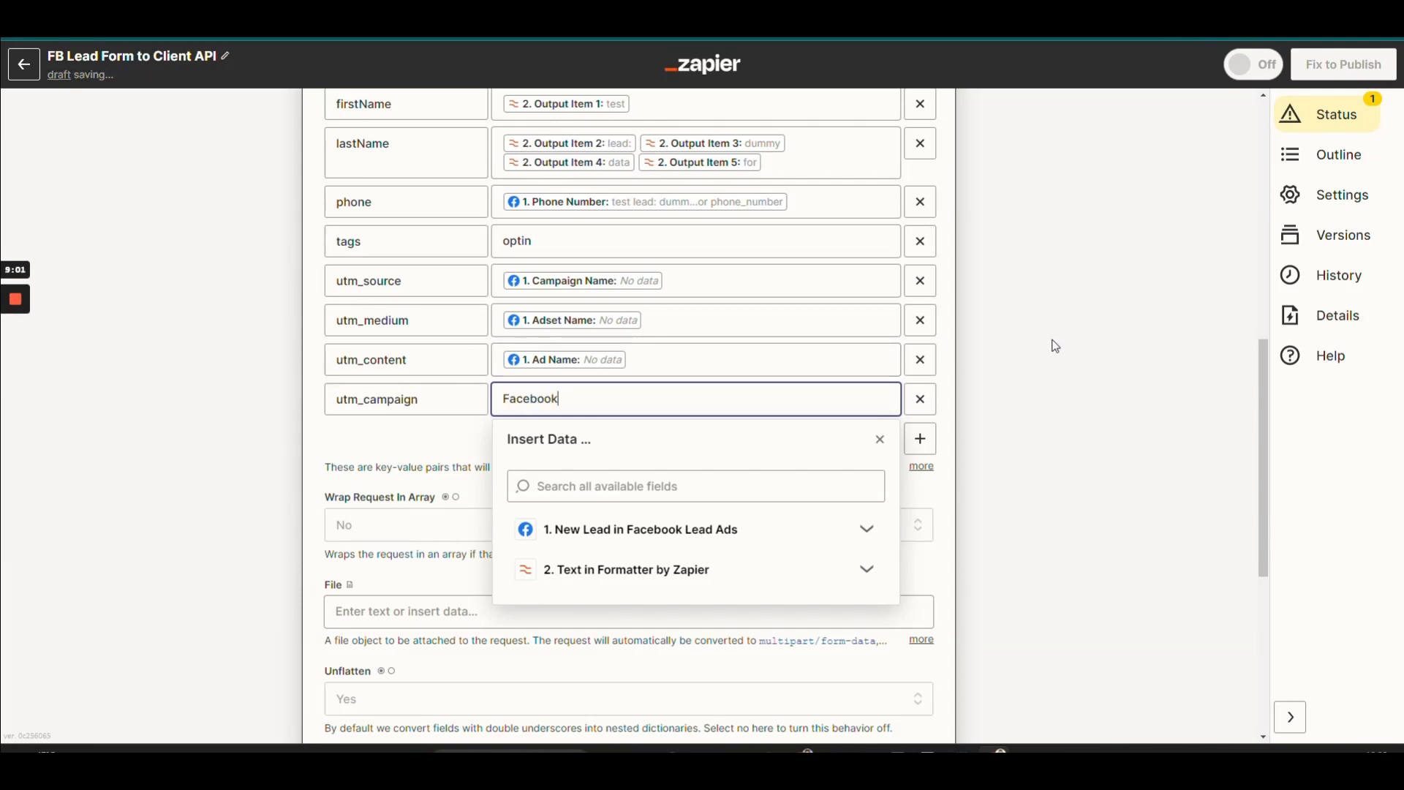
pyautogui.click(1009, 374)
pyautogui.scroll(3, 980, 365)
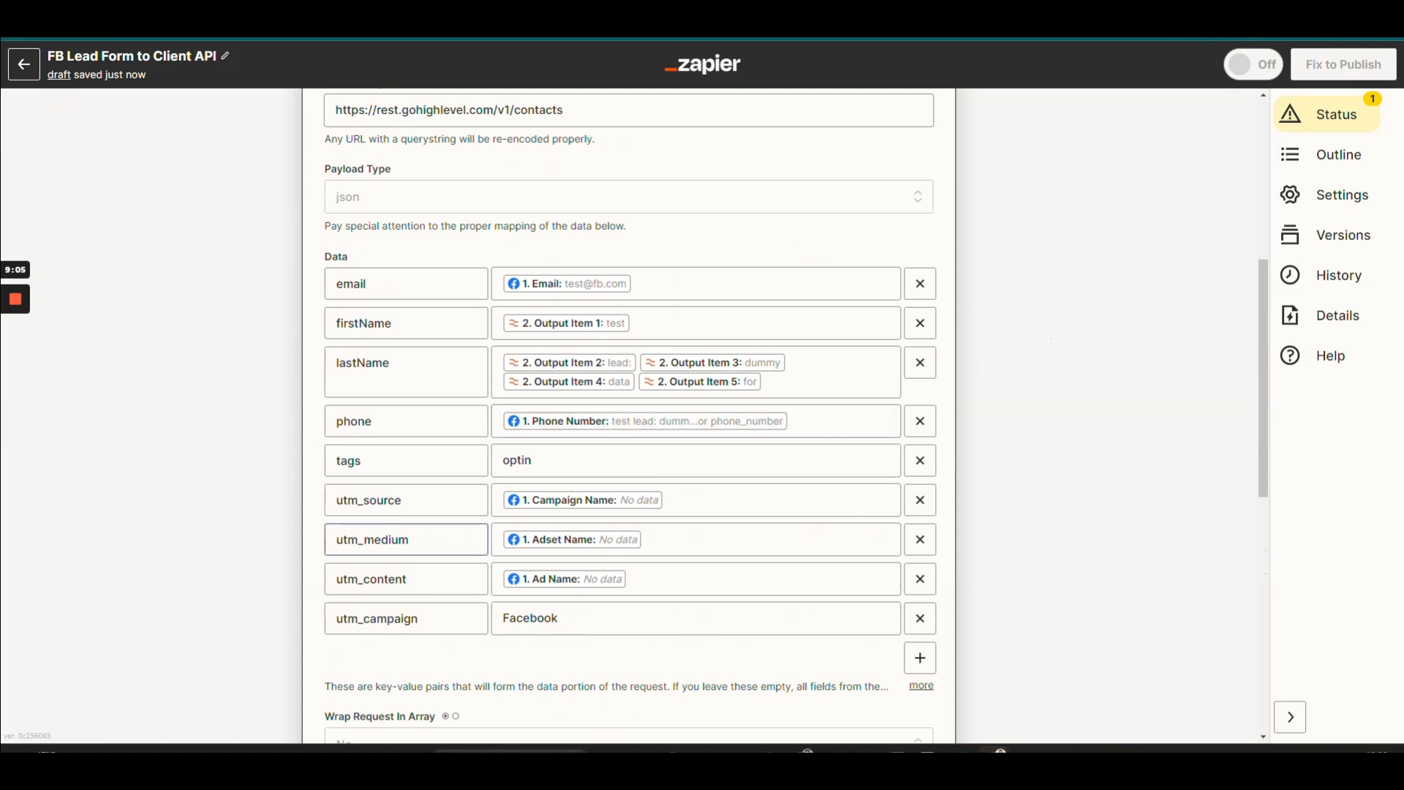
pyautogui.scroll(4, 629, 438)
pyautogui.scroll(-3, 196, 370)
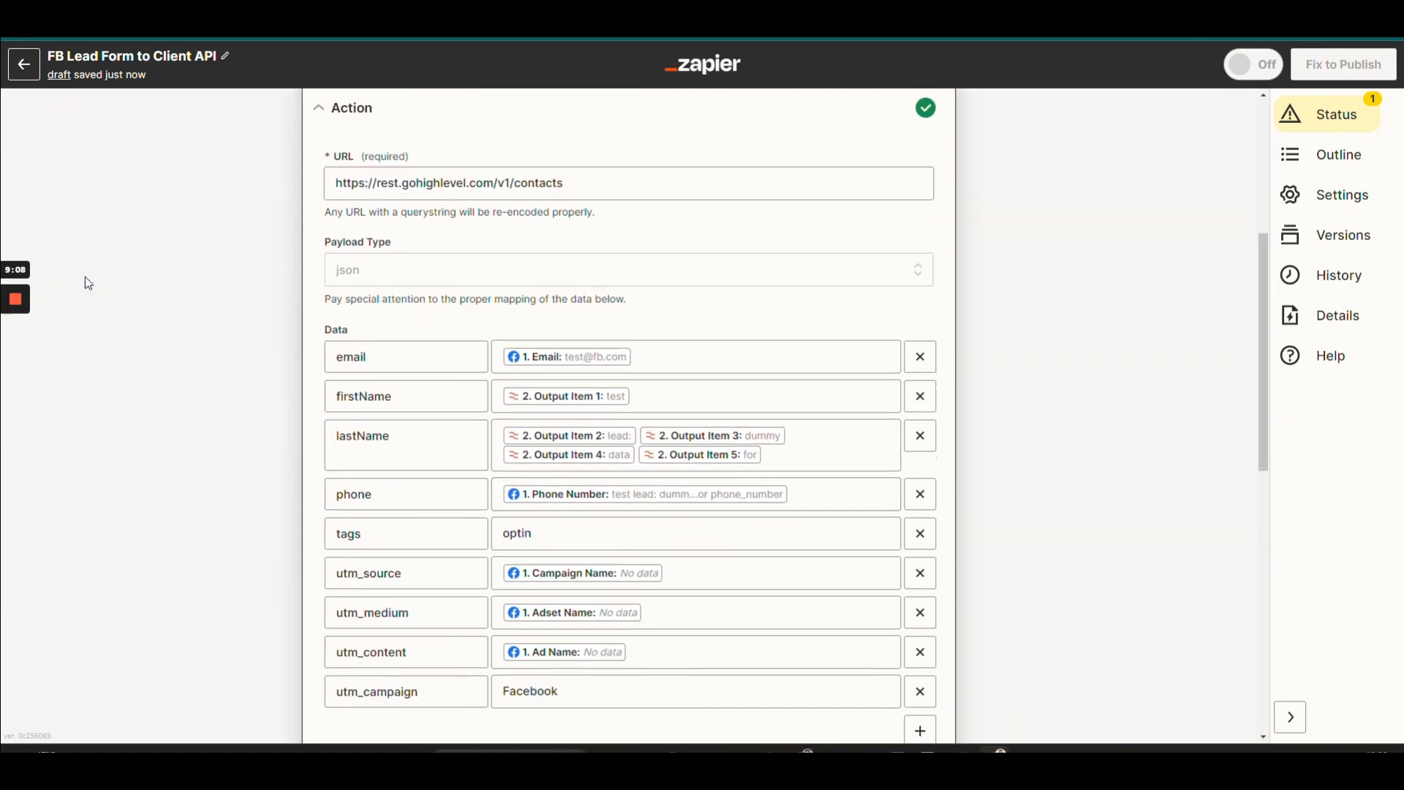
pyautogui.moveTo(12, 309)
pyautogui.click(11, 357)
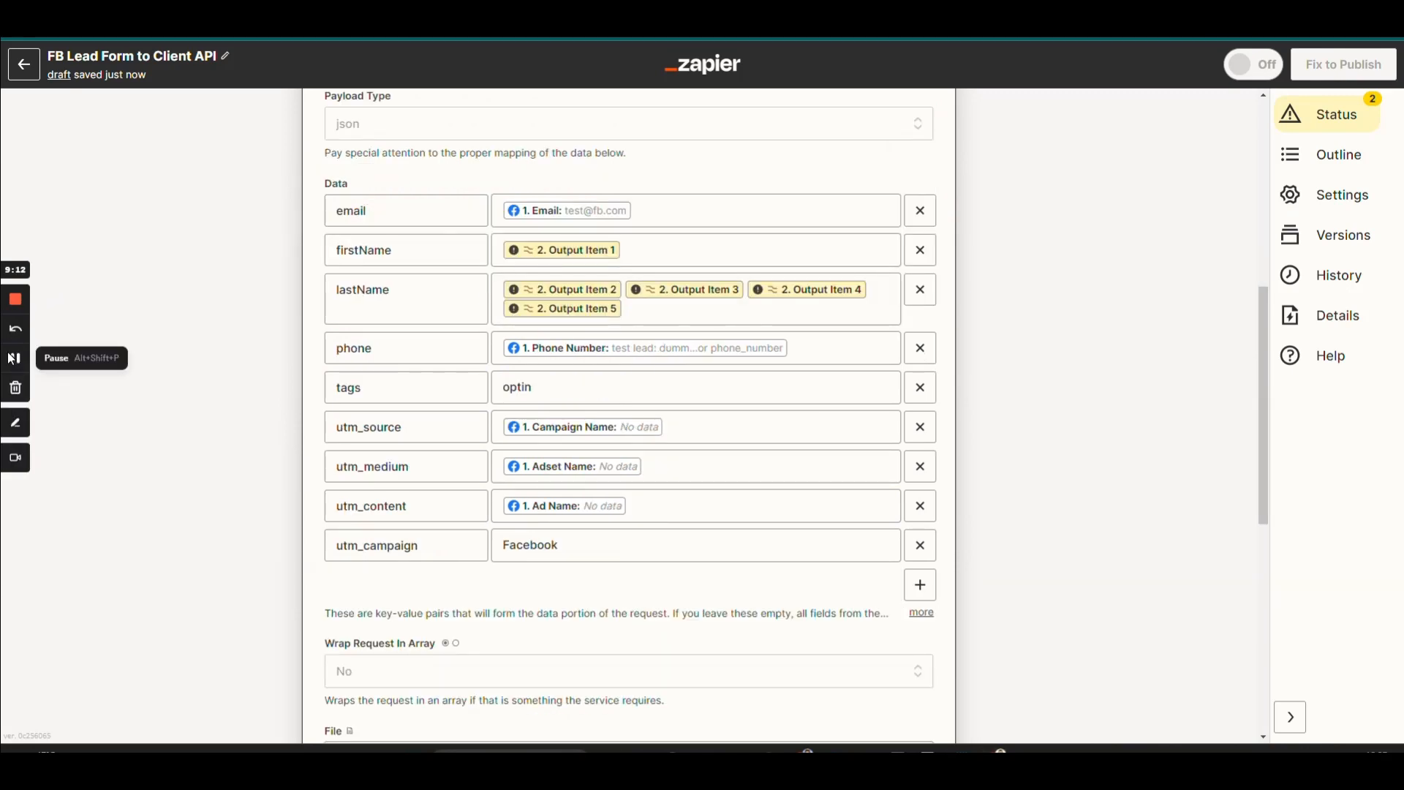
# Choose Lead B as the test record for the Facebook Lead Ads trigger and continue to the Formatter step.
pyautogui.scroll(7, 962, 432)
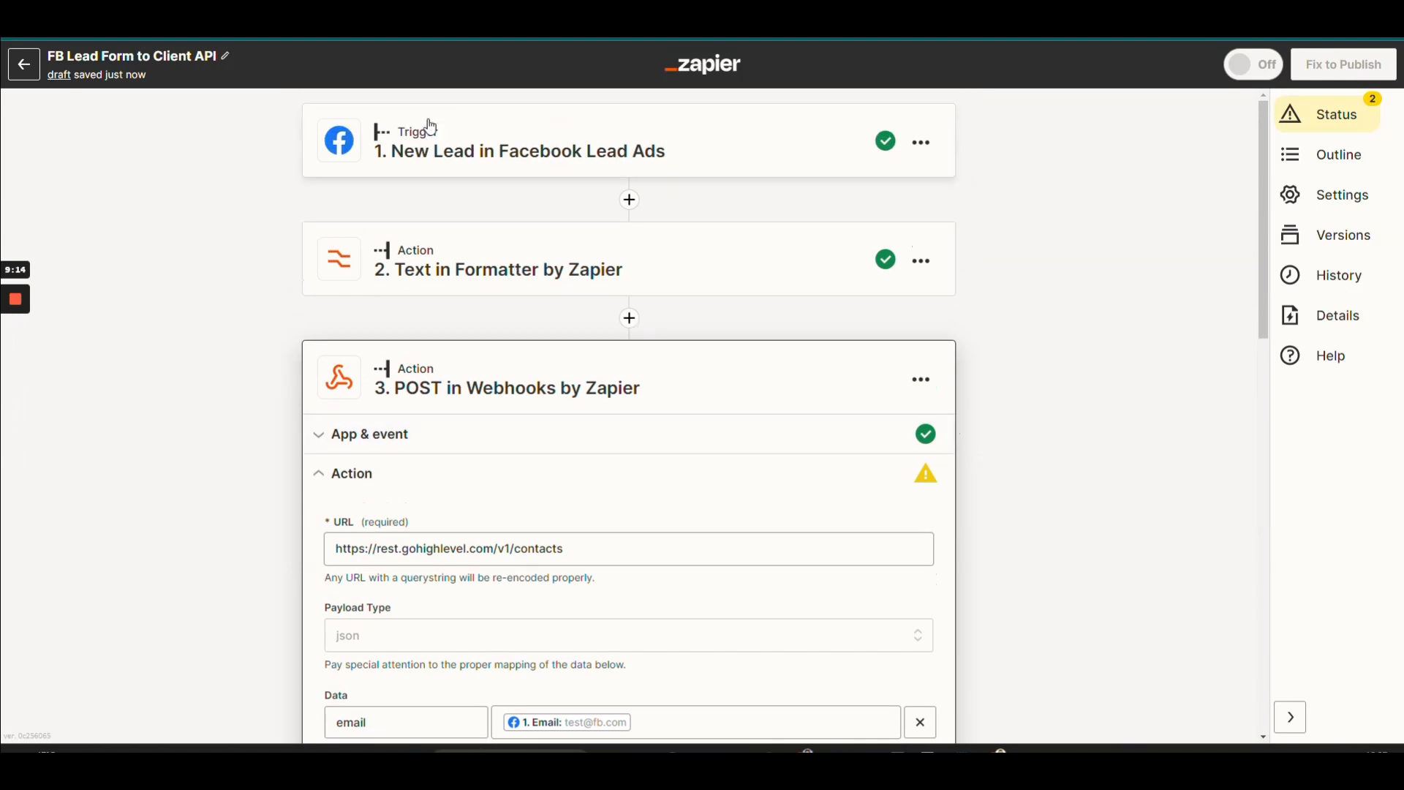
pyautogui.click(500, 169)
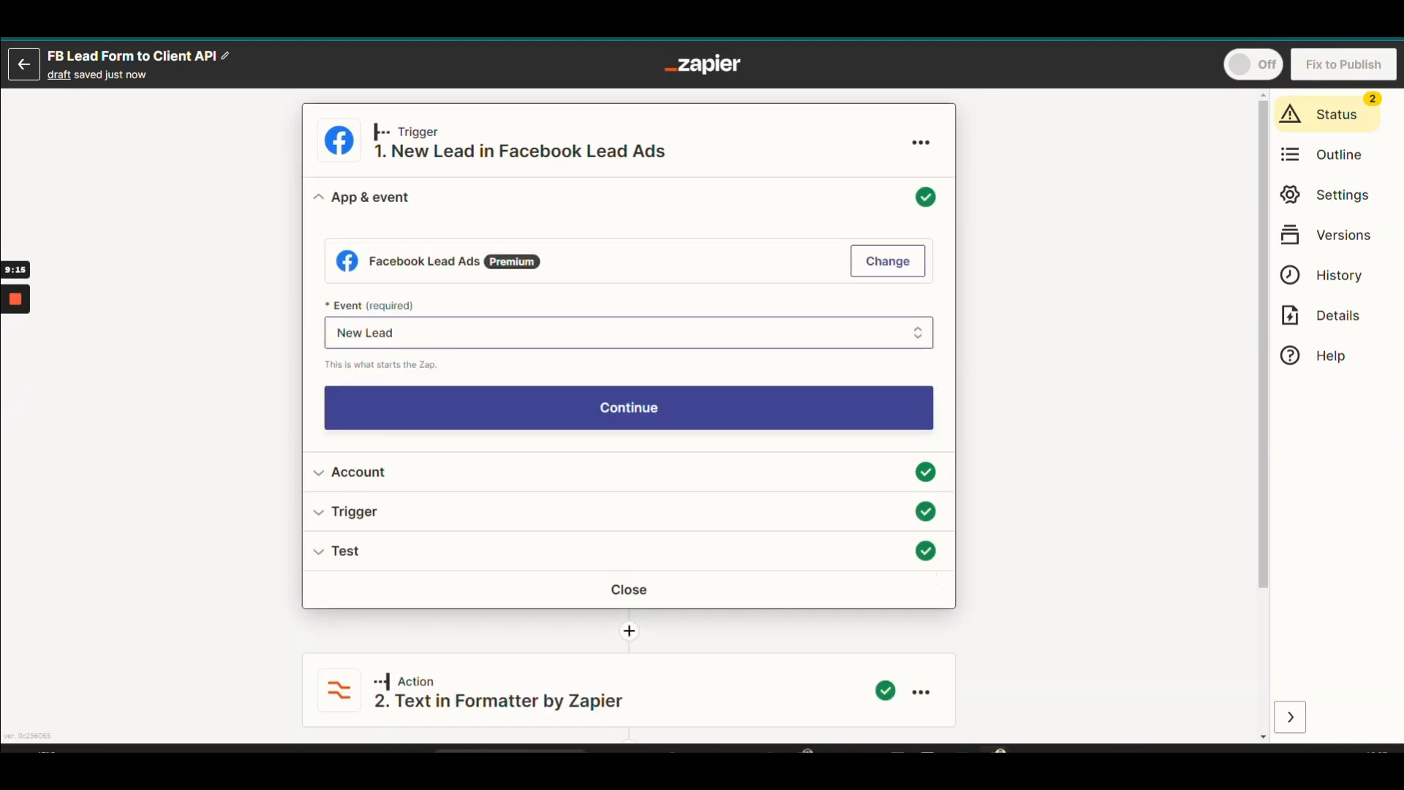
pyautogui.click(406, 559)
pyautogui.click(533, 441)
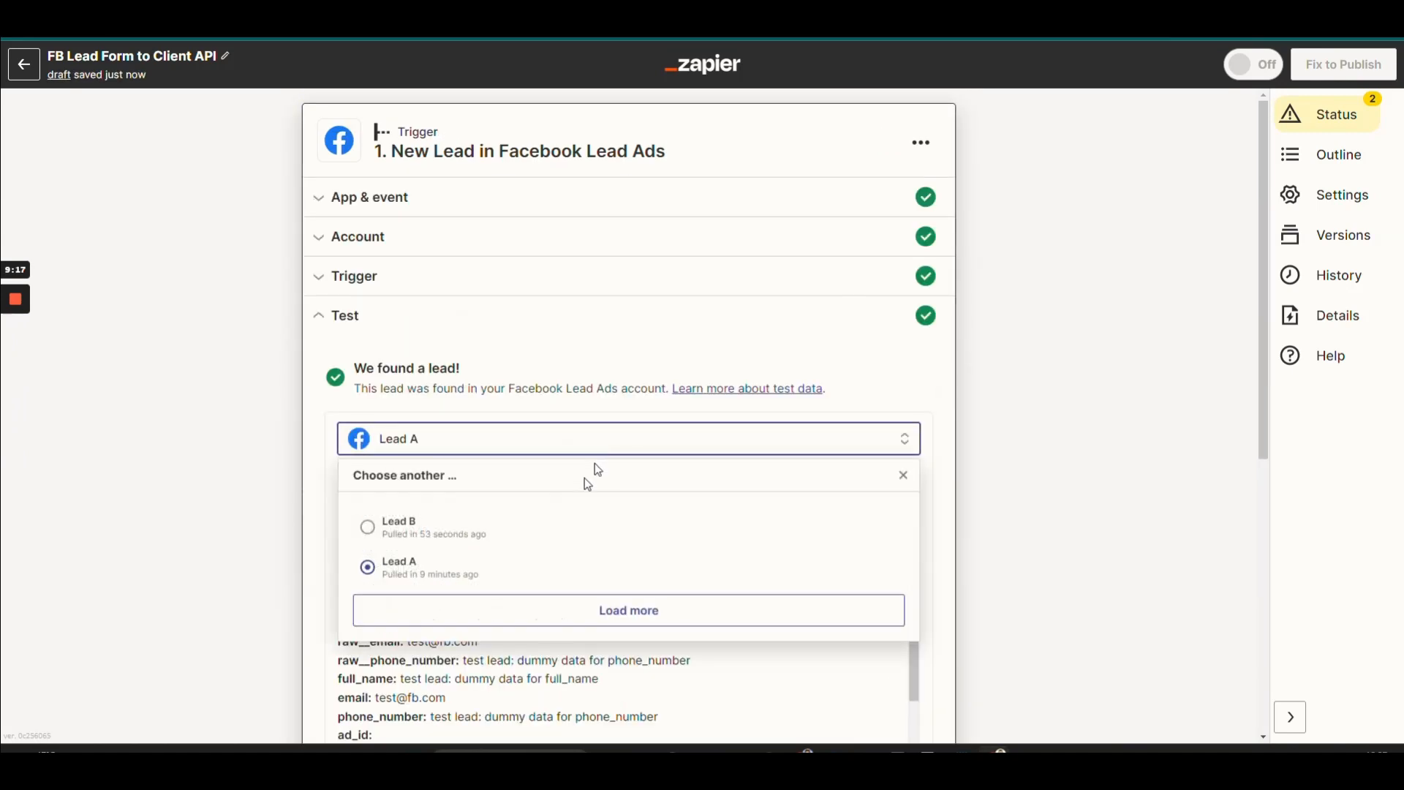
pyautogui.click(411, 527)
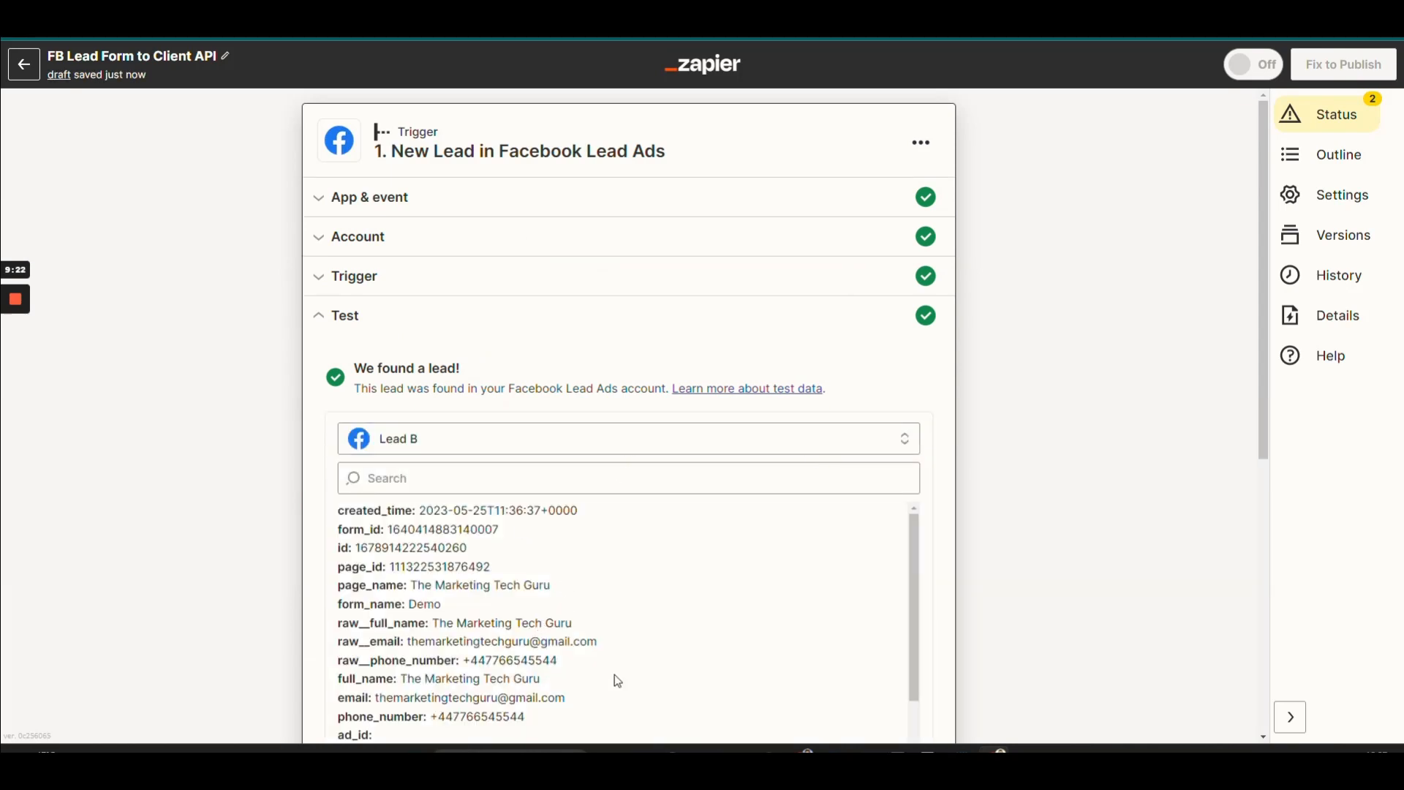
pyautogui.scroll(-2, 894, 531)
pyautogui.scroll(-4, 1191, 470)
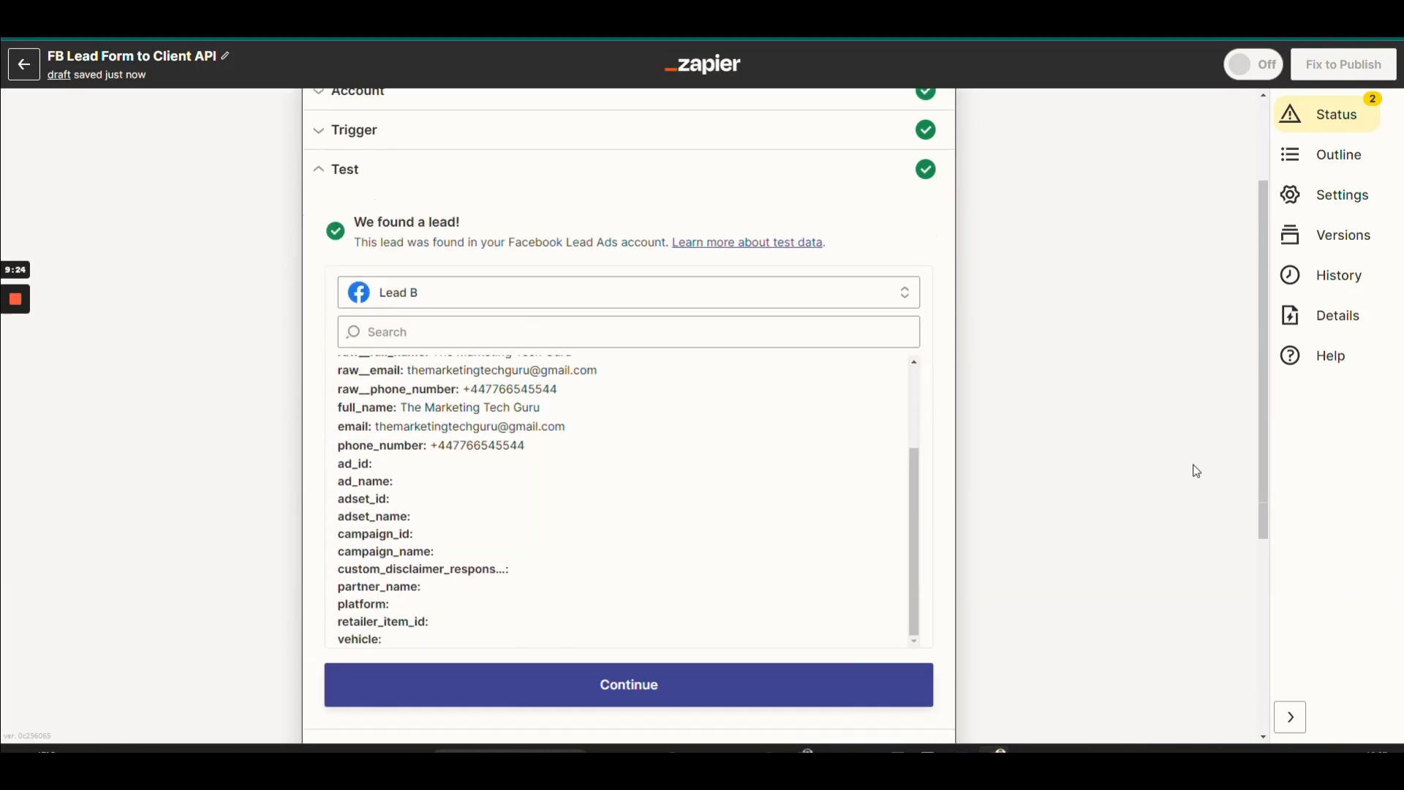
pyautogui.click(588, 551)
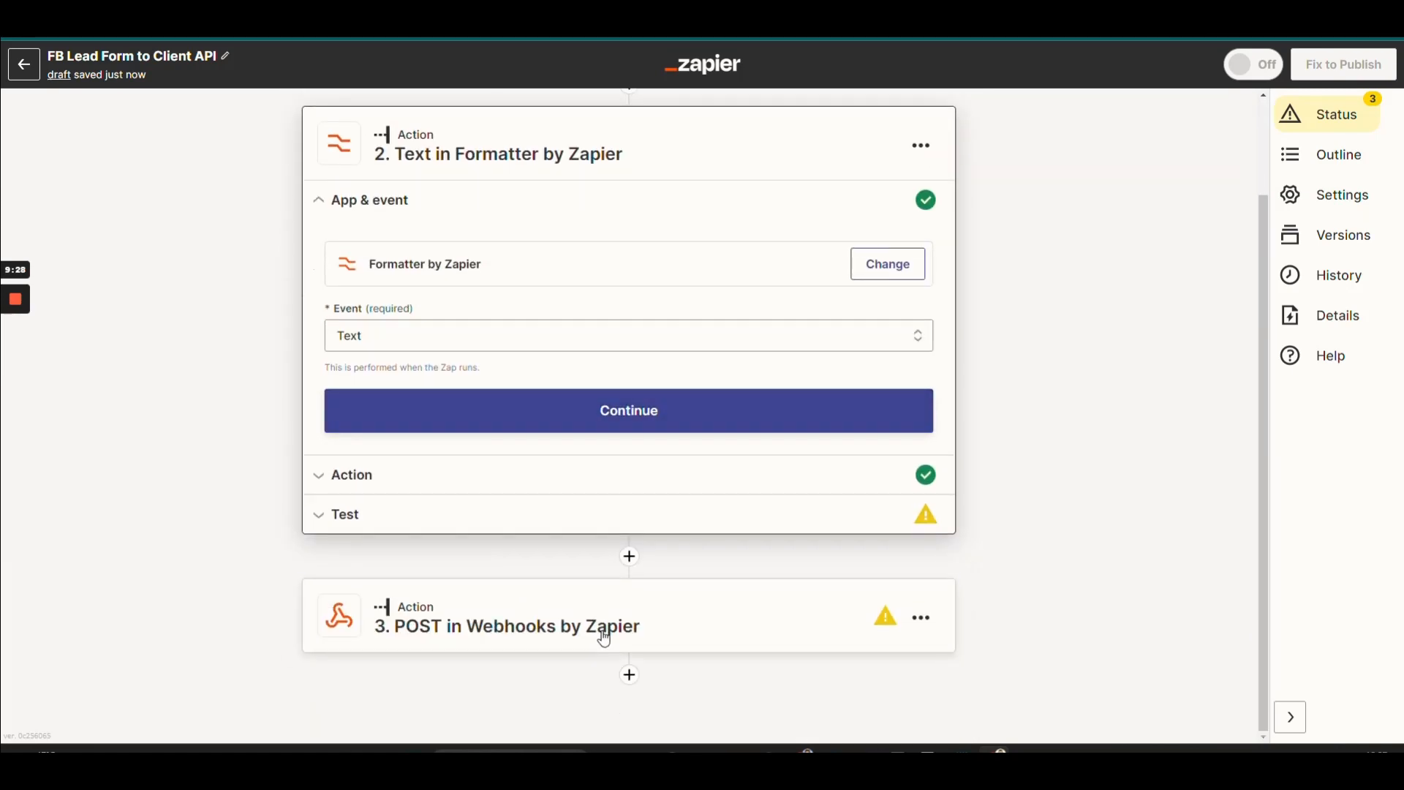
# Check the request preview and data mapping of the Webhooks POST step with the new test lead.
pyautogui.click(605, 631)
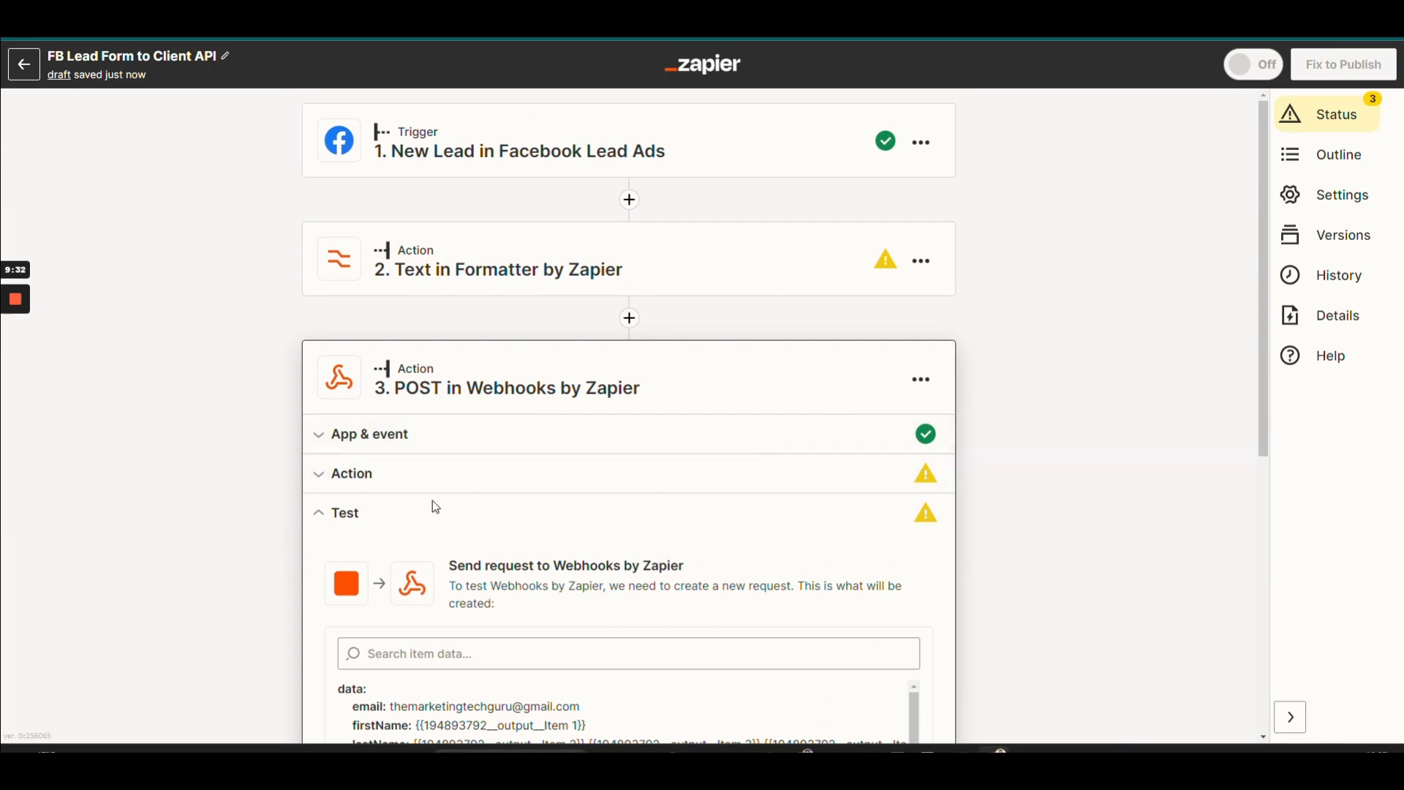
pyautogui.scroll(-3, 533, 497)
pyautogui.scroll(2, 512, 475)
pyautogui.click(393, 418)
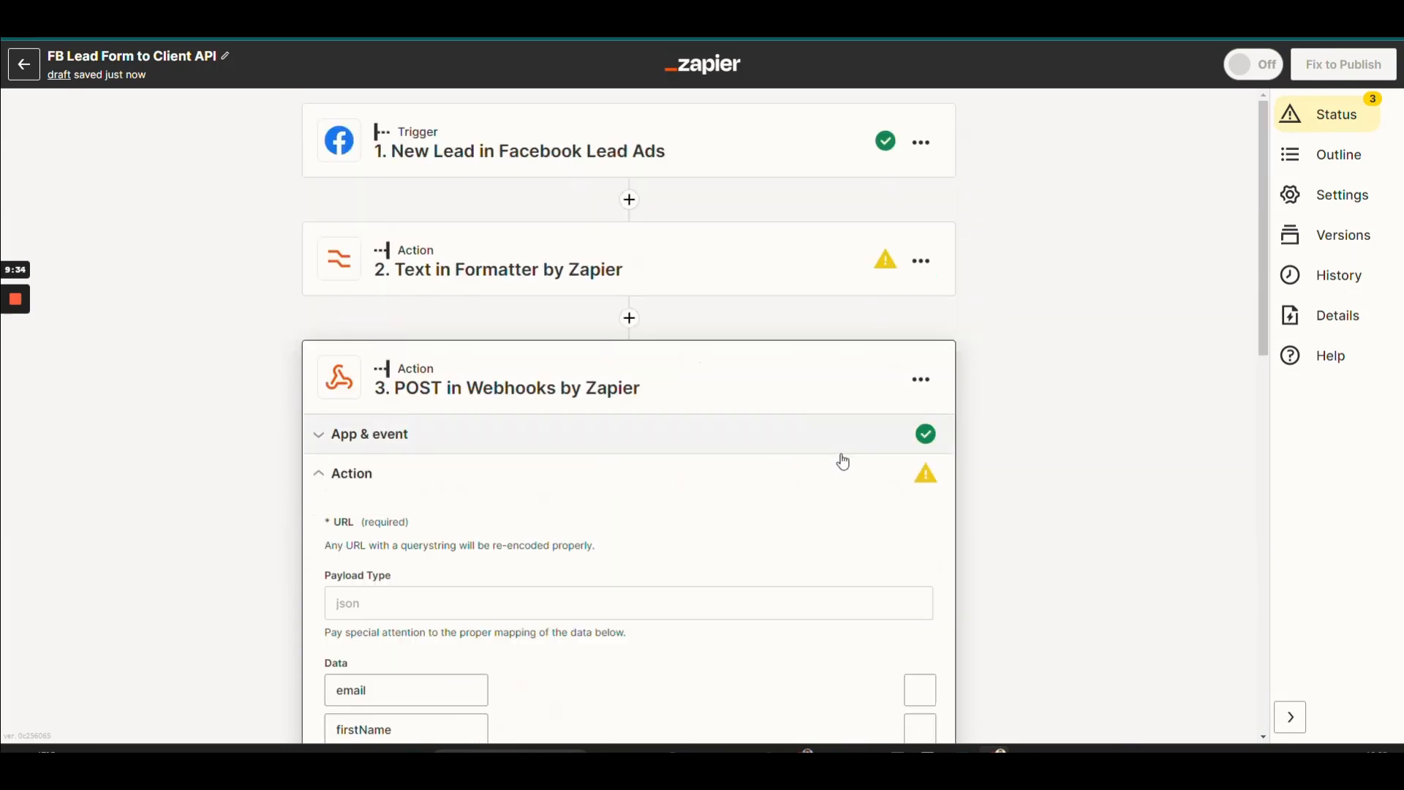
pyautogui.scroll(-4, 838, 476)
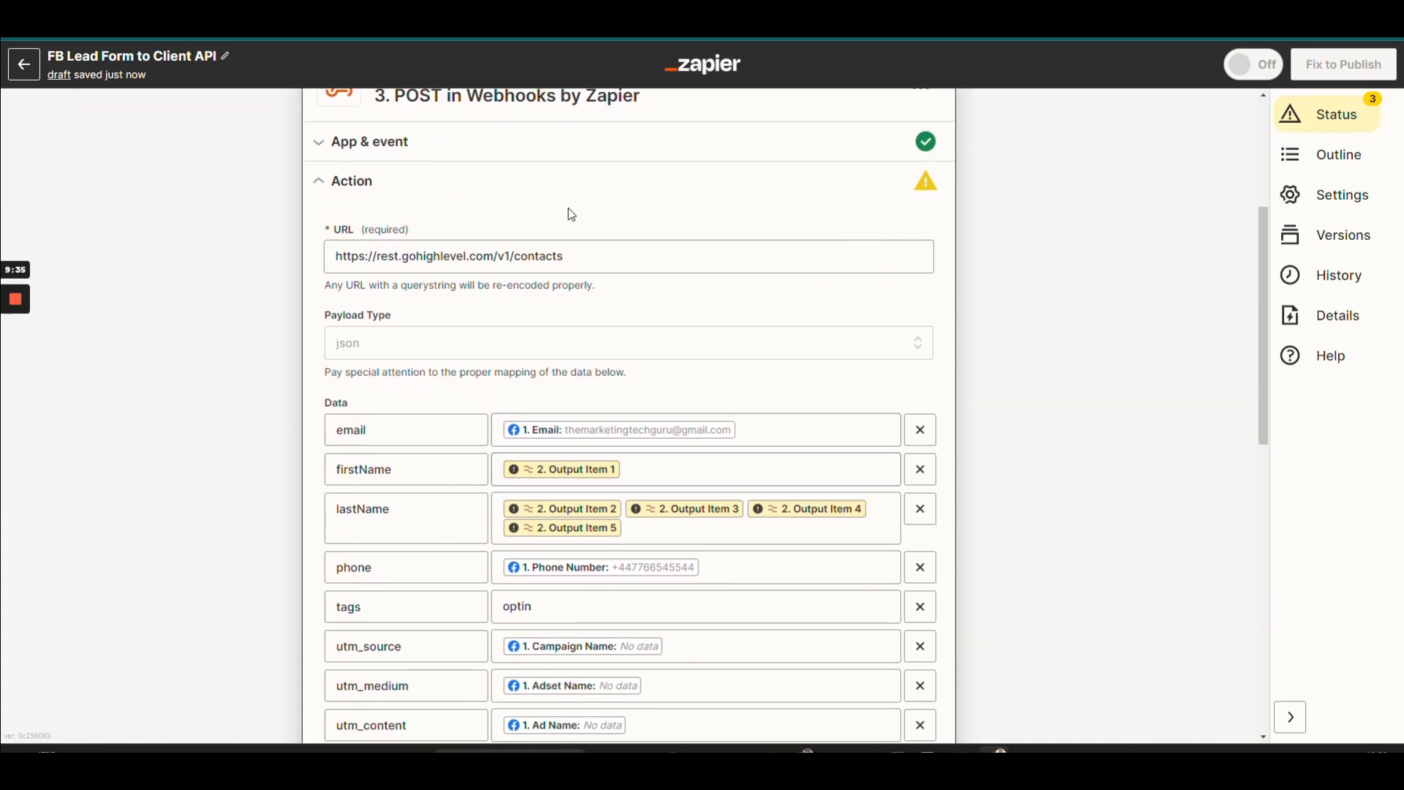
pyautogui.scroll(5, 568, 212)
# Review the Formatter step's split settings and test the action on the new lead's full name.
pyautogui.click(470, 268)
pyautogui.scroll(-3, 489, 556)
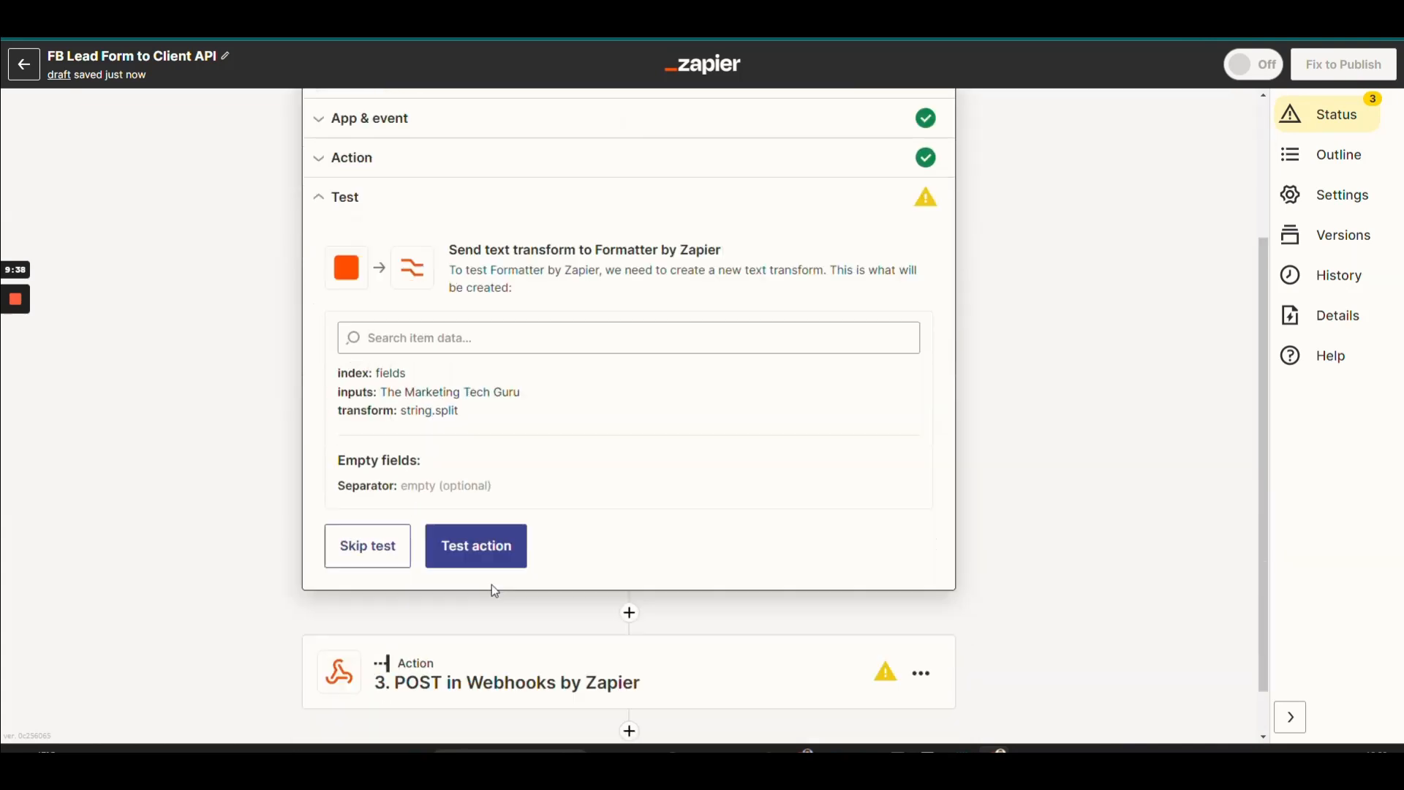
pyautogui.scroll(2, 379, 263)
pyautogui.click(369, 282)
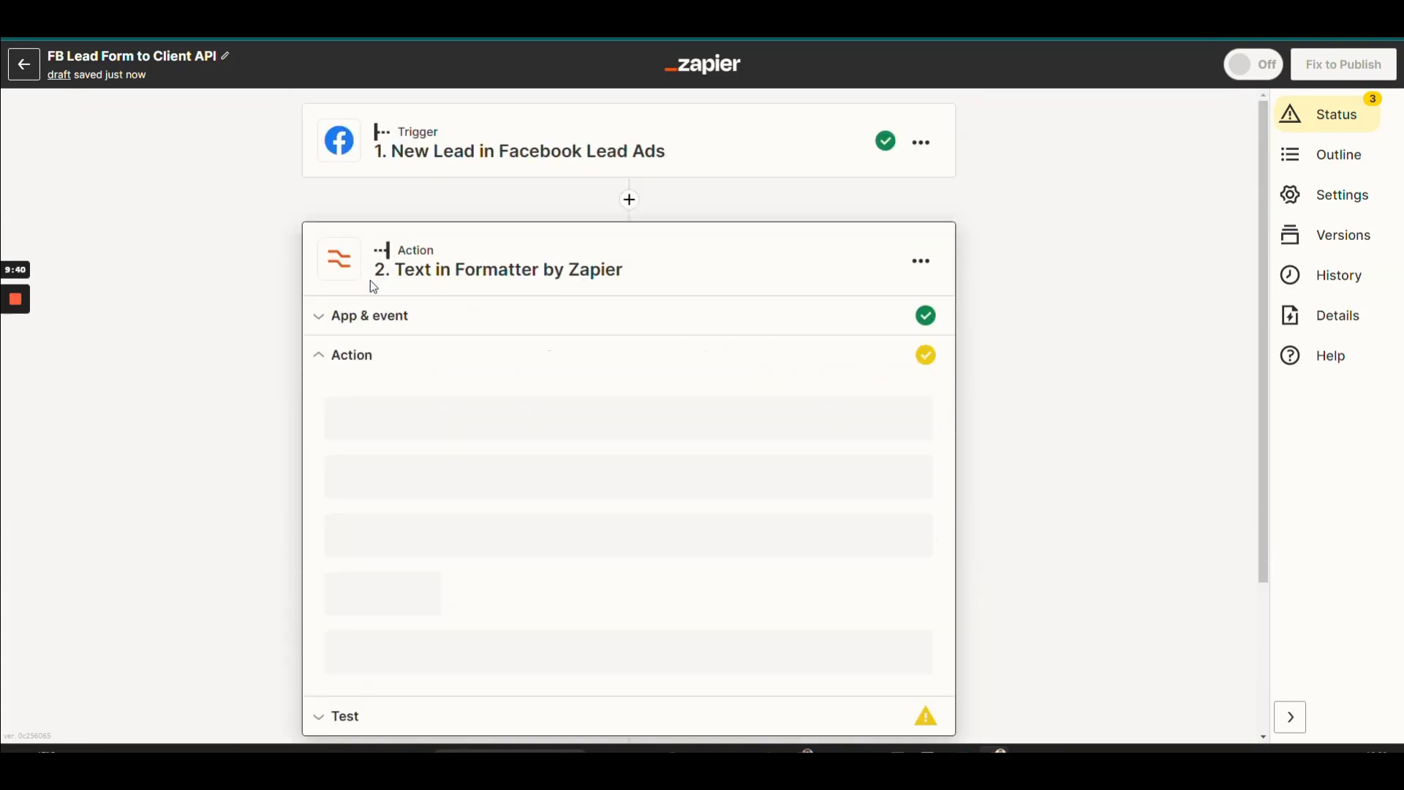
pyautogui.scroll(-5, 544, 529)
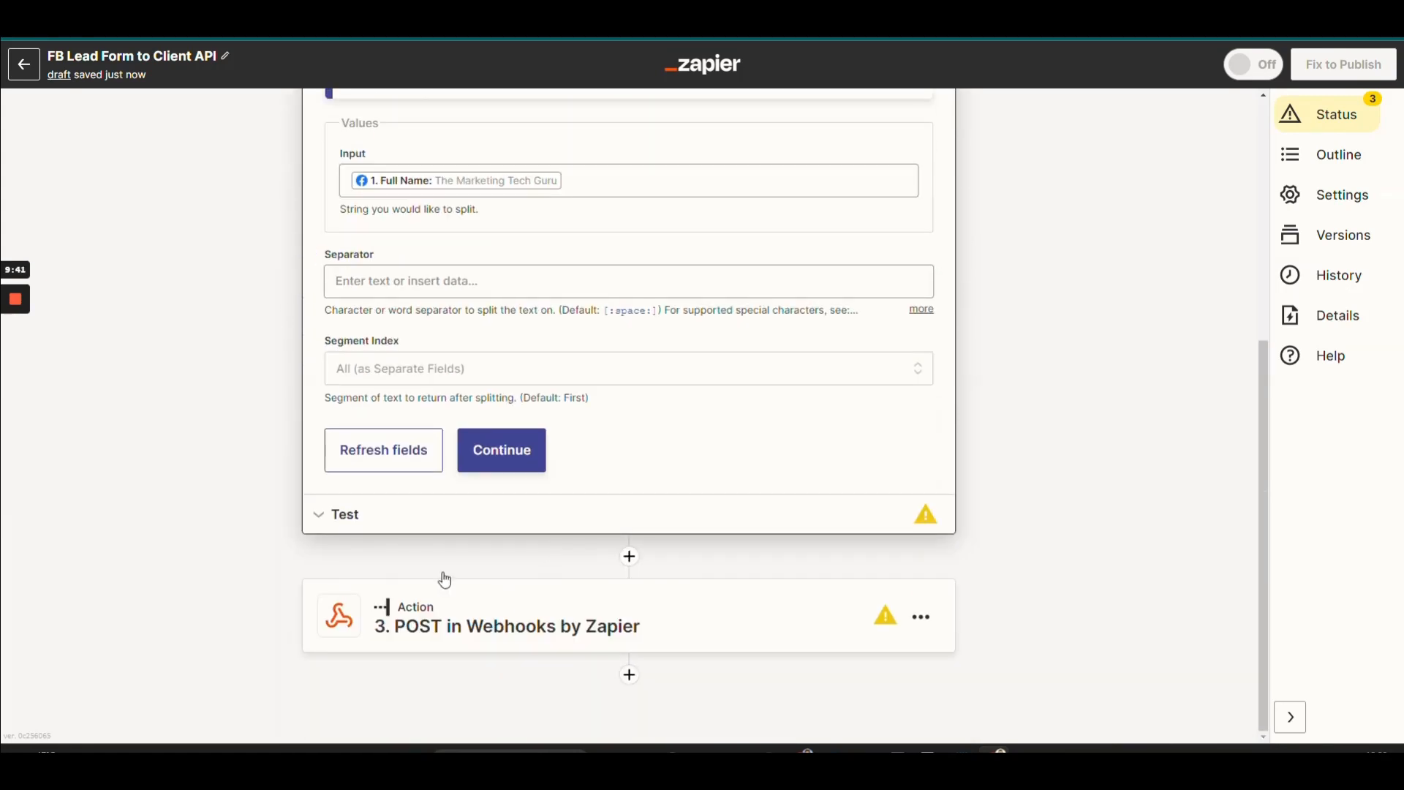
pyautogui.click(433, 512)
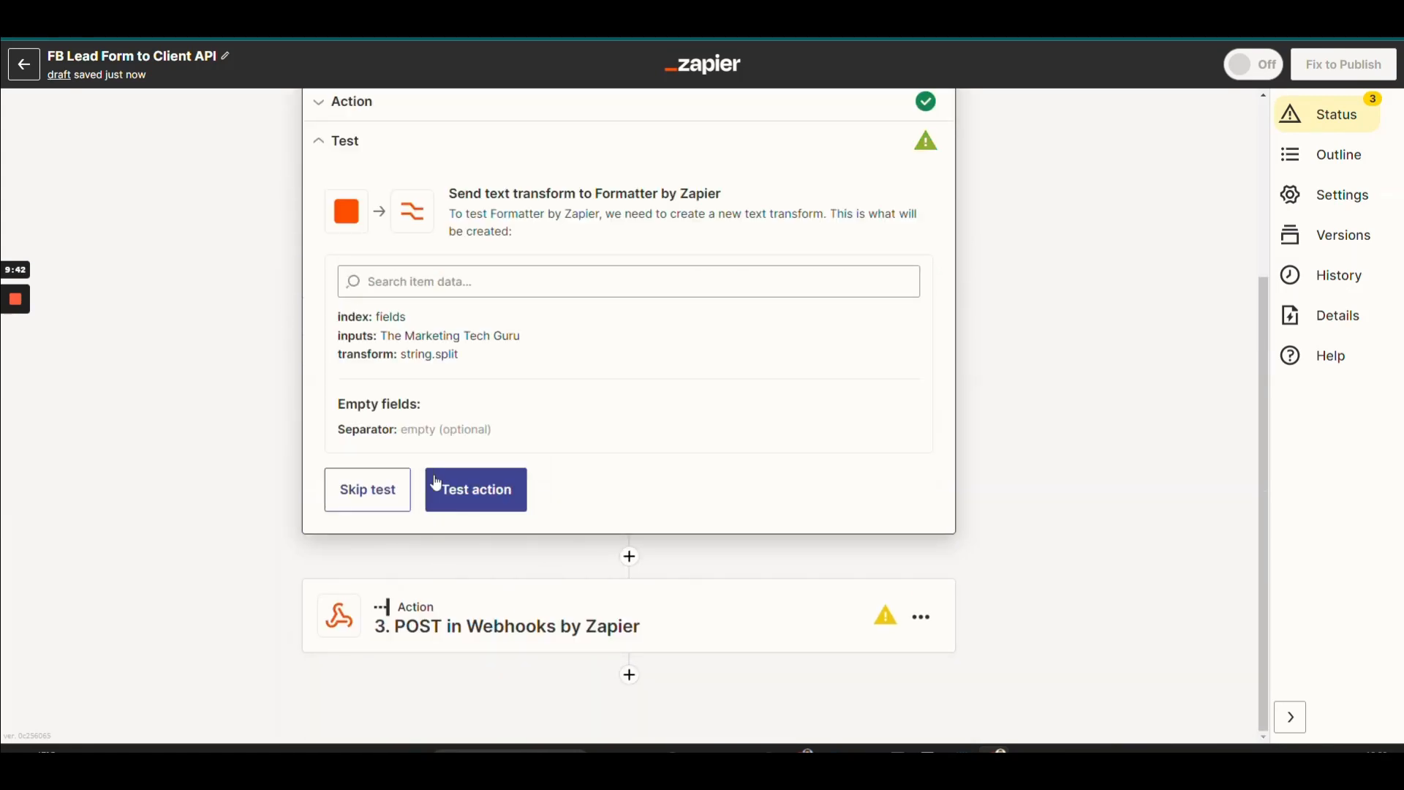
pyautogui.click(511, 494)
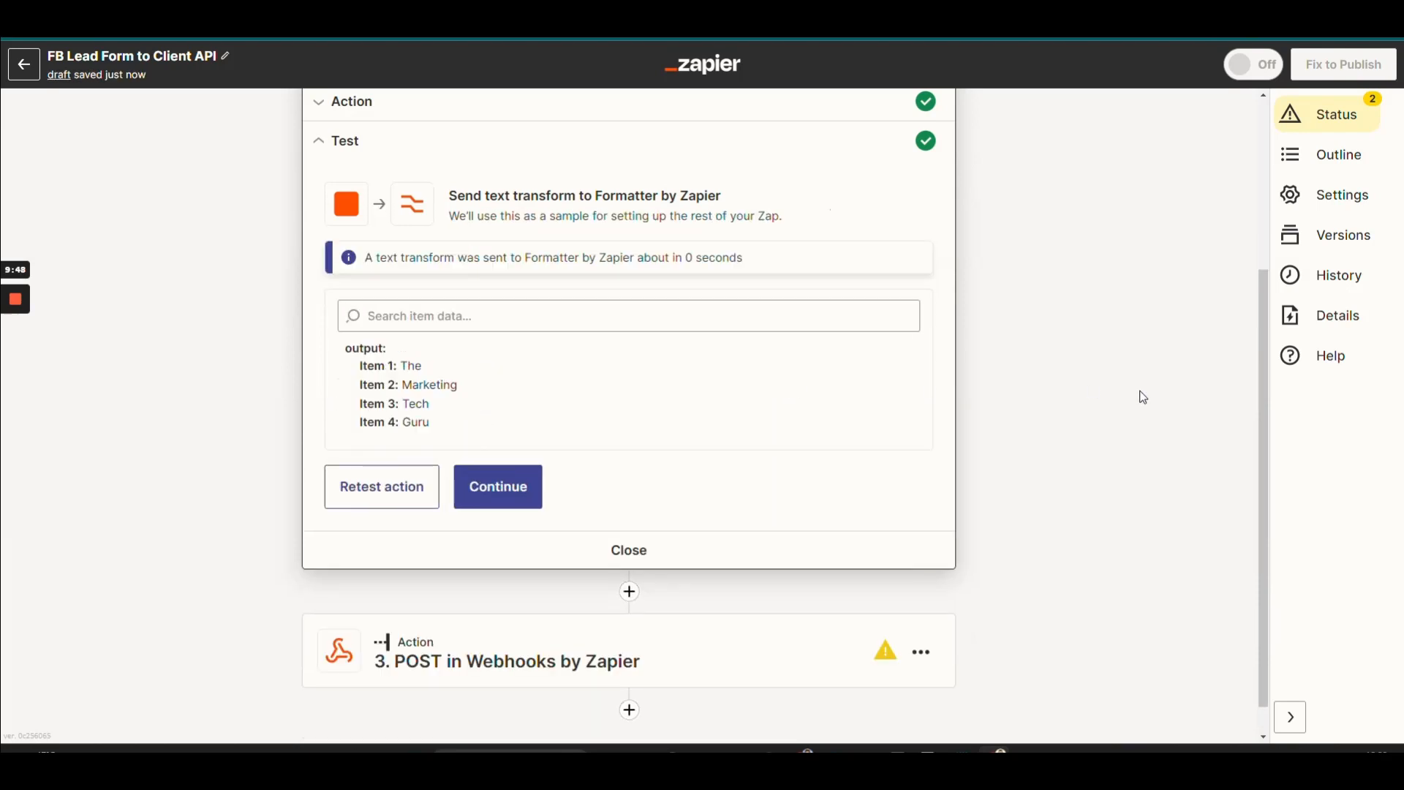
# Remove Output Item 5 from the lastName value in the Webhooks POST step's data.
pyautogui.click(633, 639)
pyautogui.scroll(-7, 680, 561)
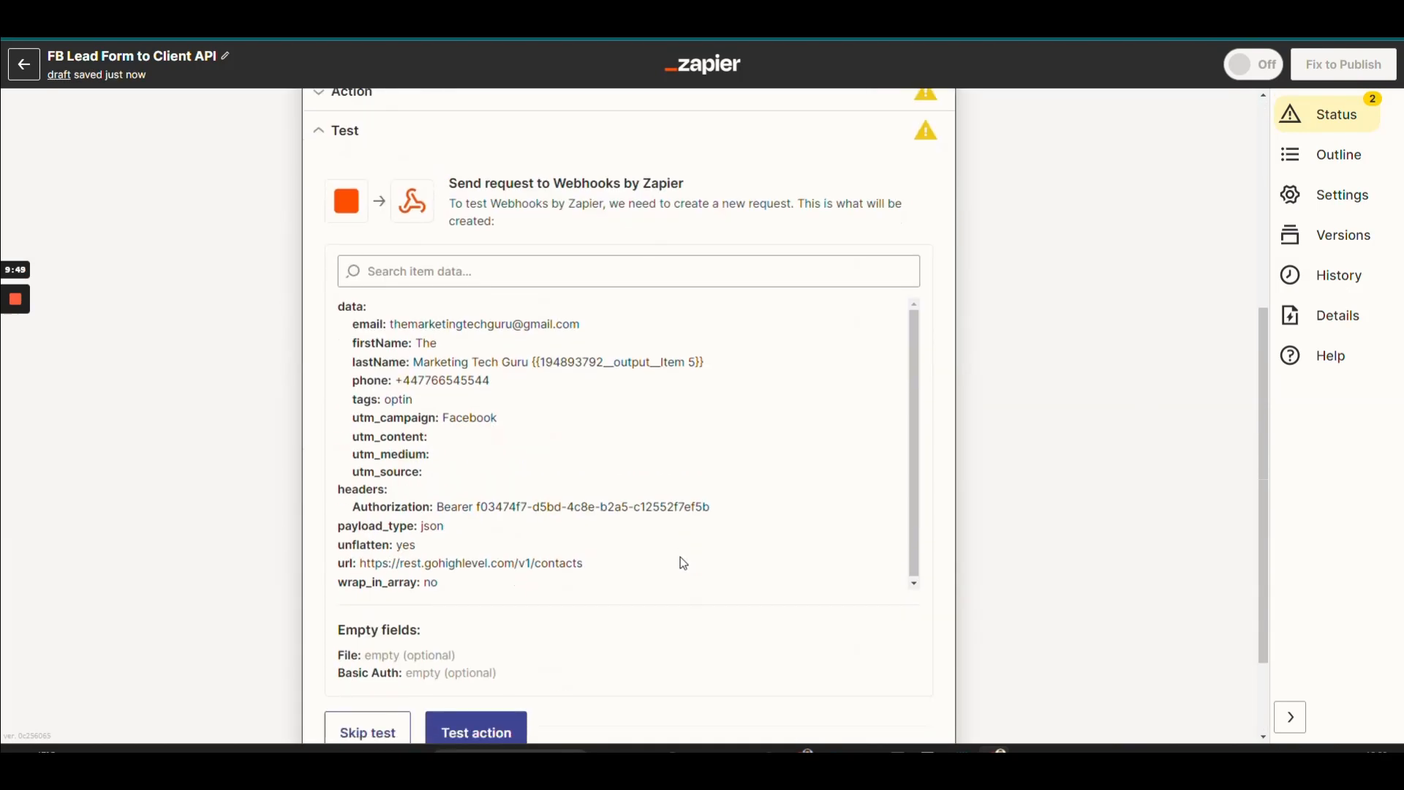
pyautogui.scroll(5, 625, 564)
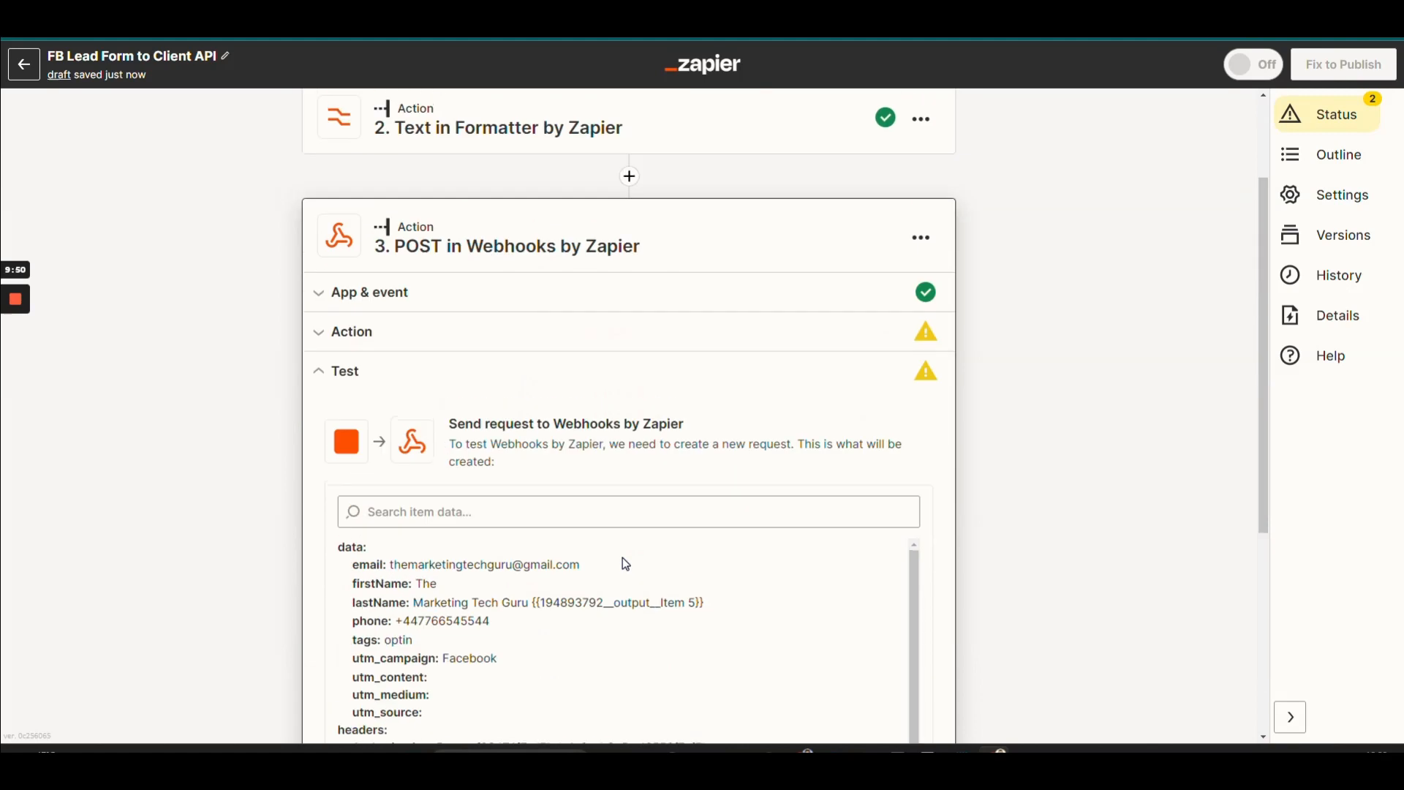
pyautogui.click(458, 330)
pyautogui.scroll(-3, 721, 573)
pyautogui.click(834, 600)
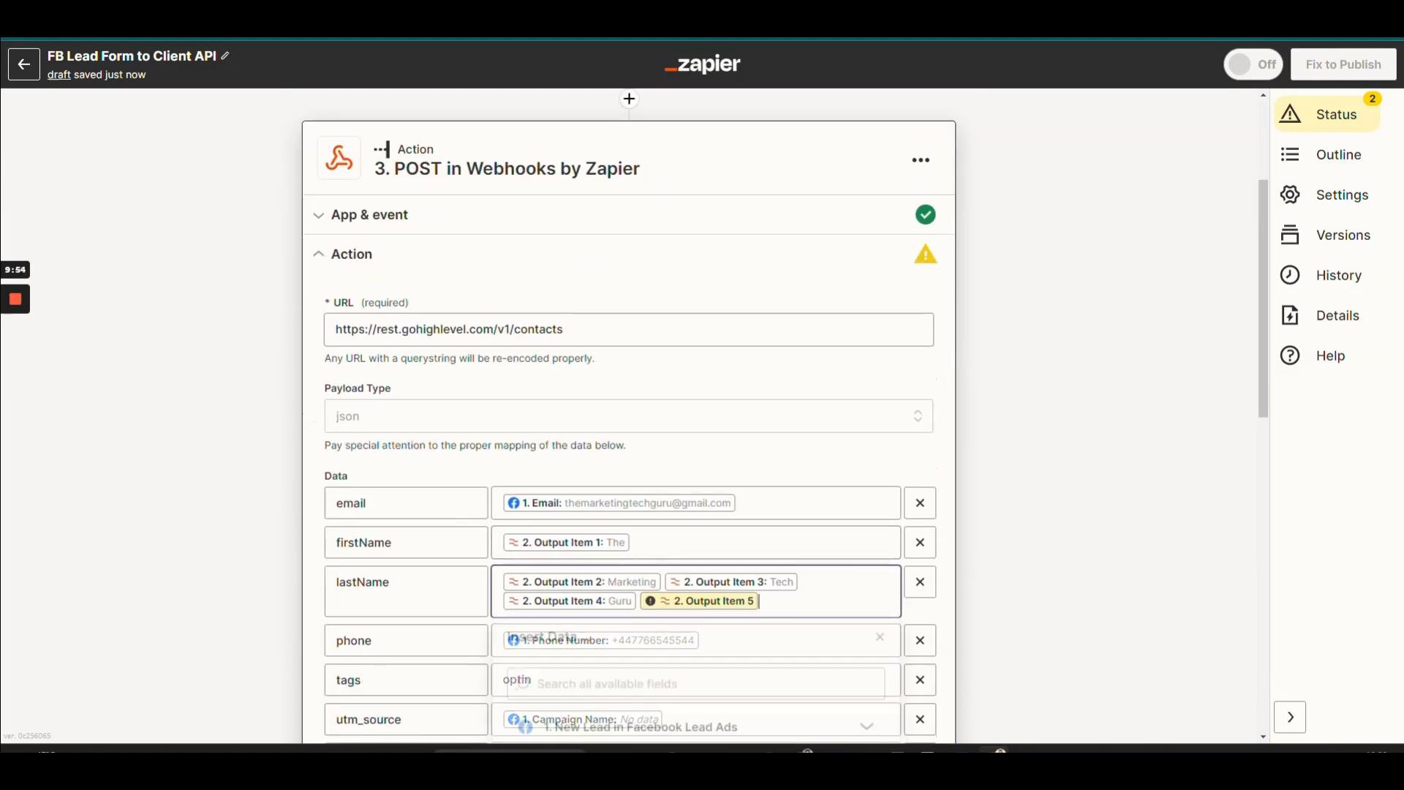
pyautogui.press('BackSpace')
pyautogui.scroll(-2, 837, 572)
pyautogui.scroll(-1, 837, 572)
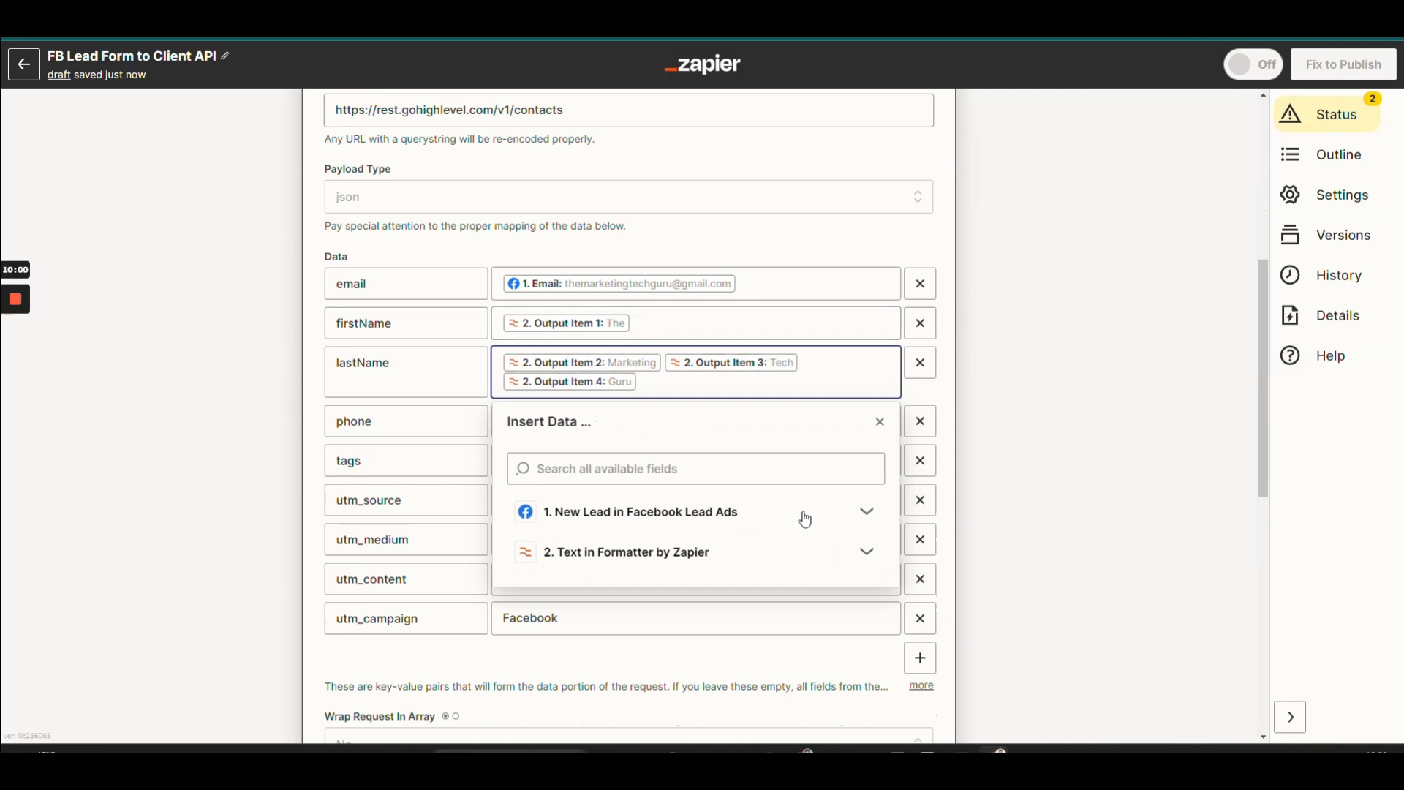
pyautogui.click(1072, 435)
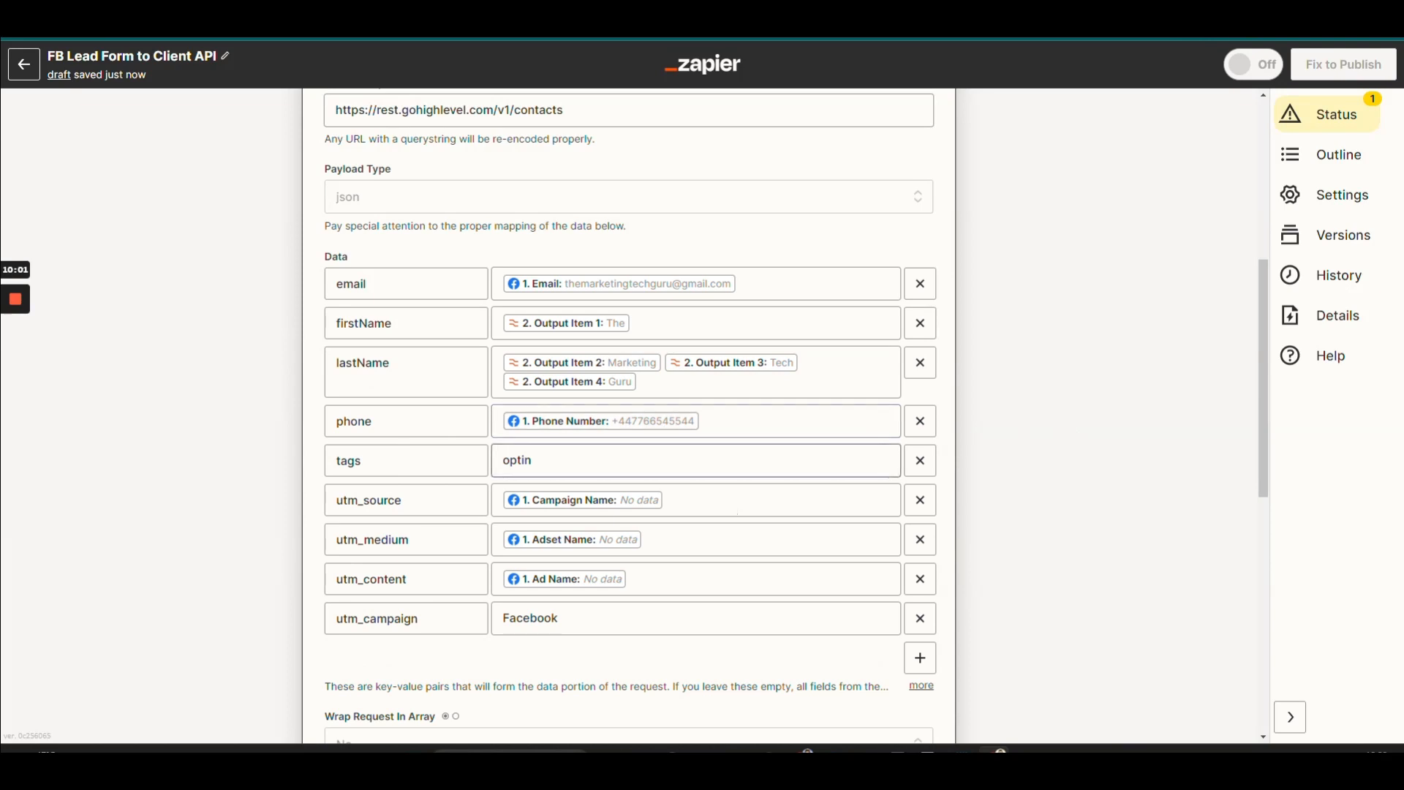
# Test the Webhooks POST action by sending the lead to the contacts endpoint, and review the returned contact data.
pyautogui.scroll(-8, 736, 516)
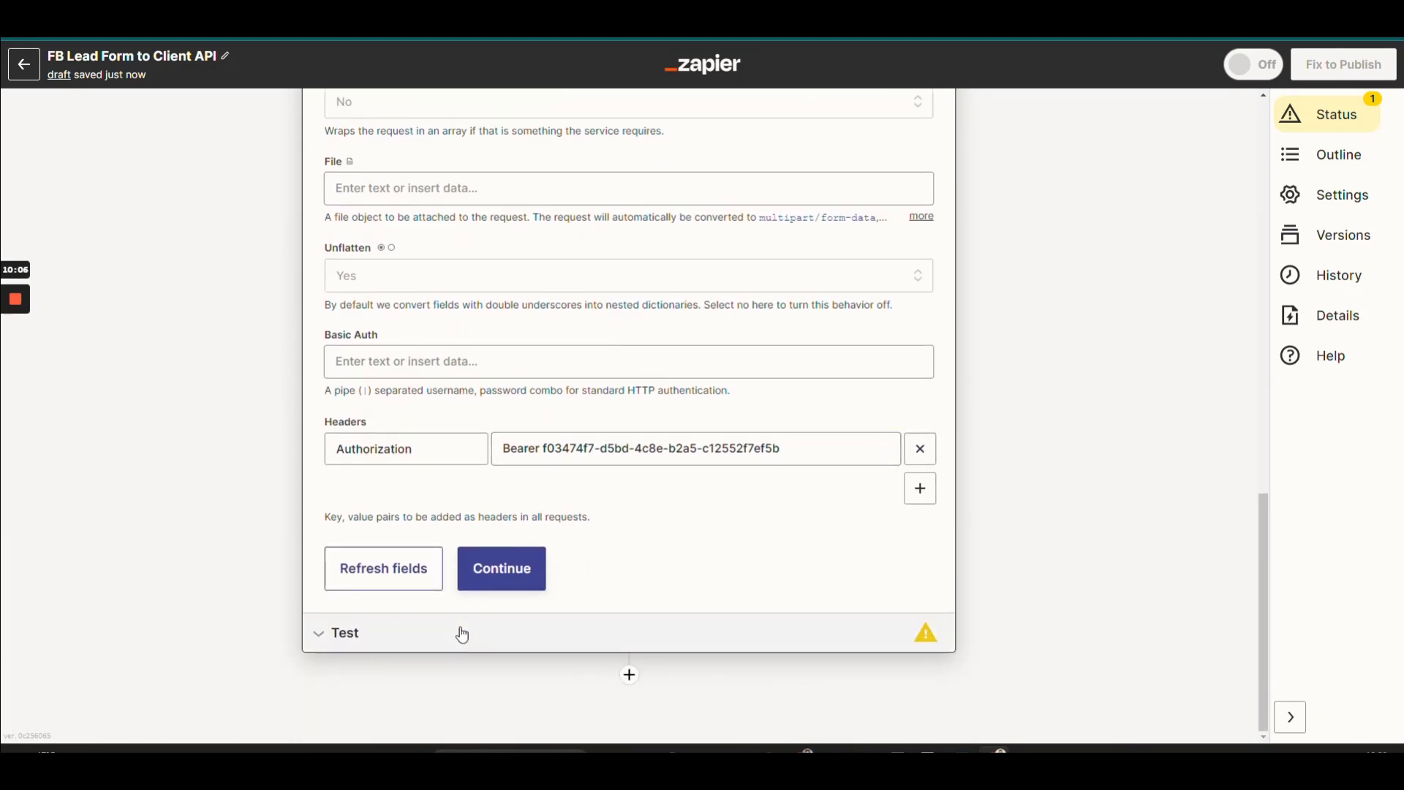
pyautogui.click(510, 575)
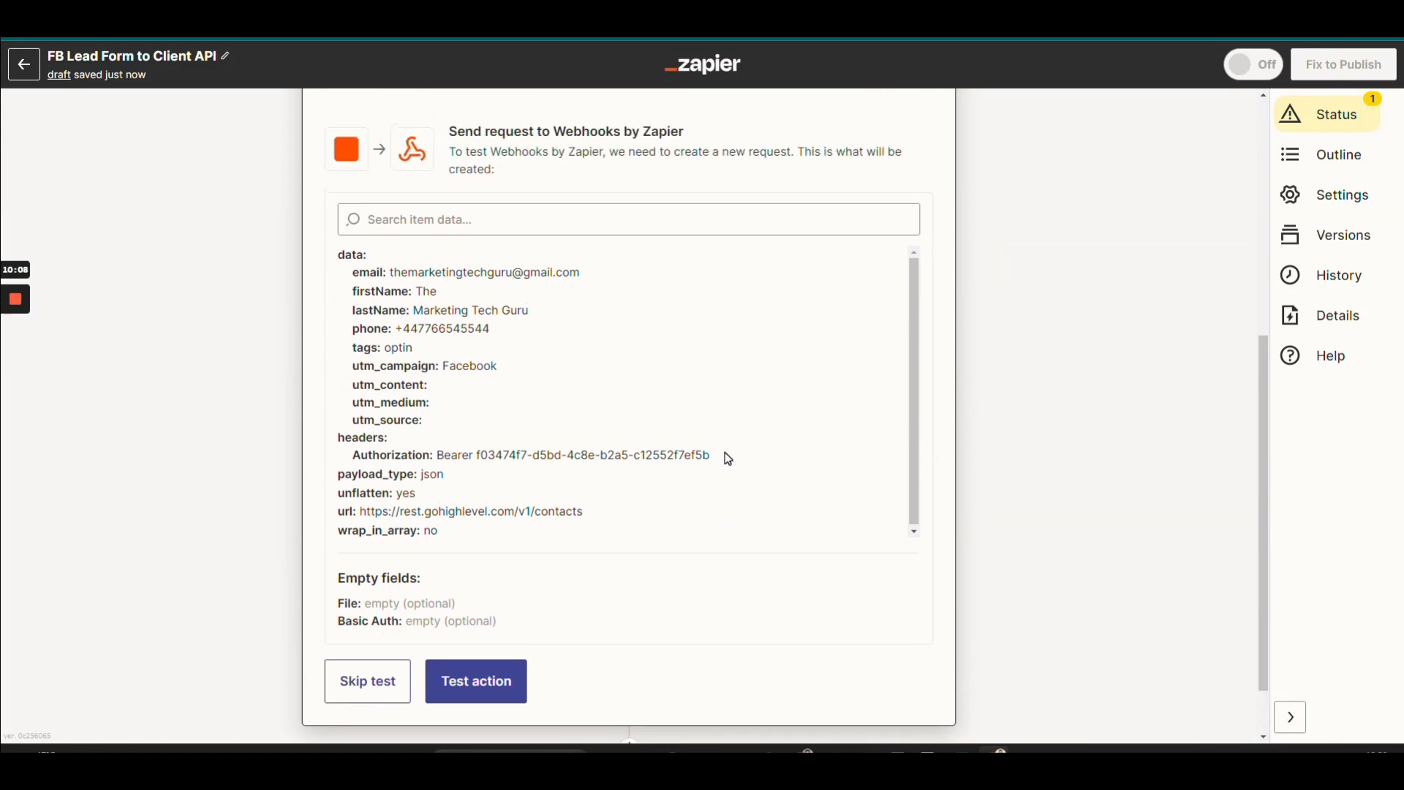
pyautogui.click(479, 691)
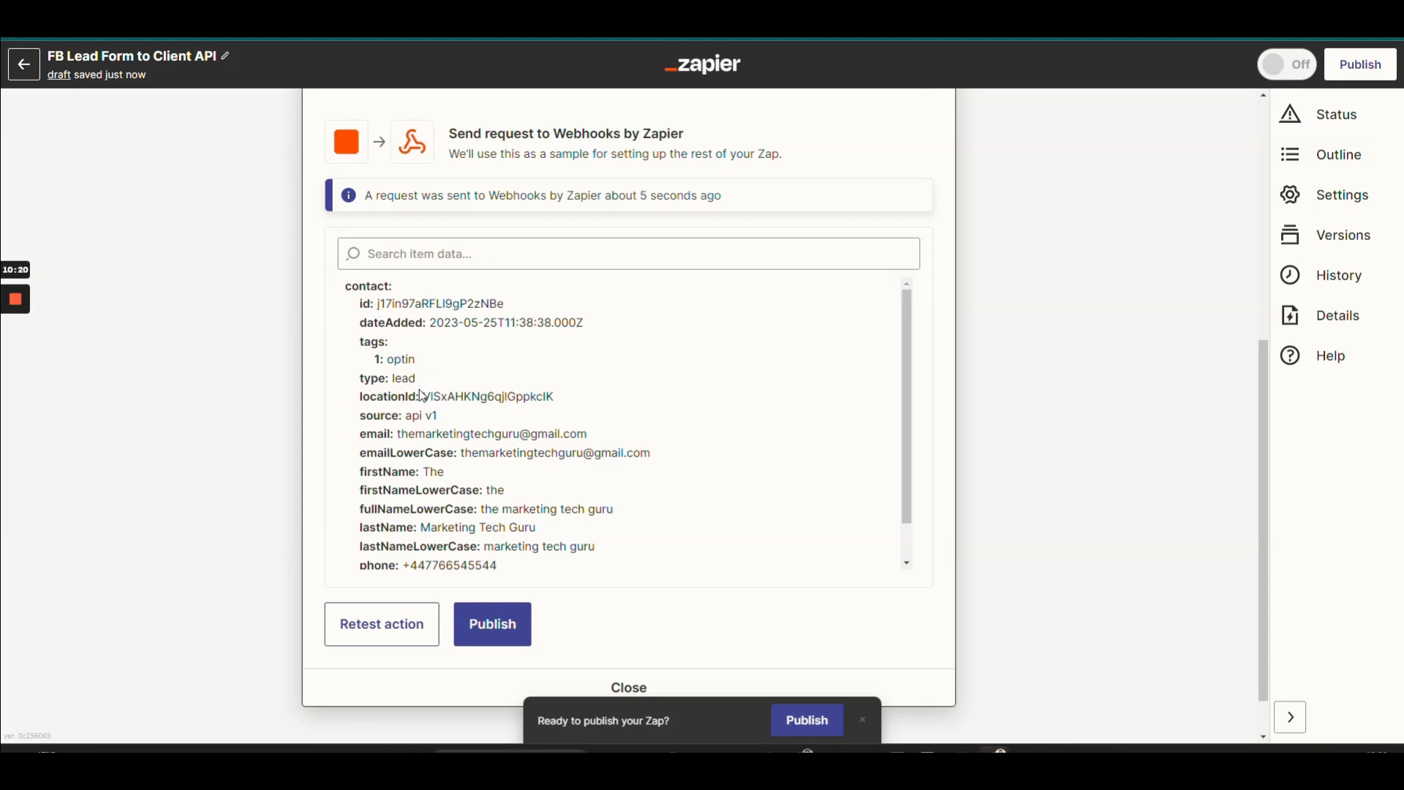
pyautogui.scroll(2, 426, 361)
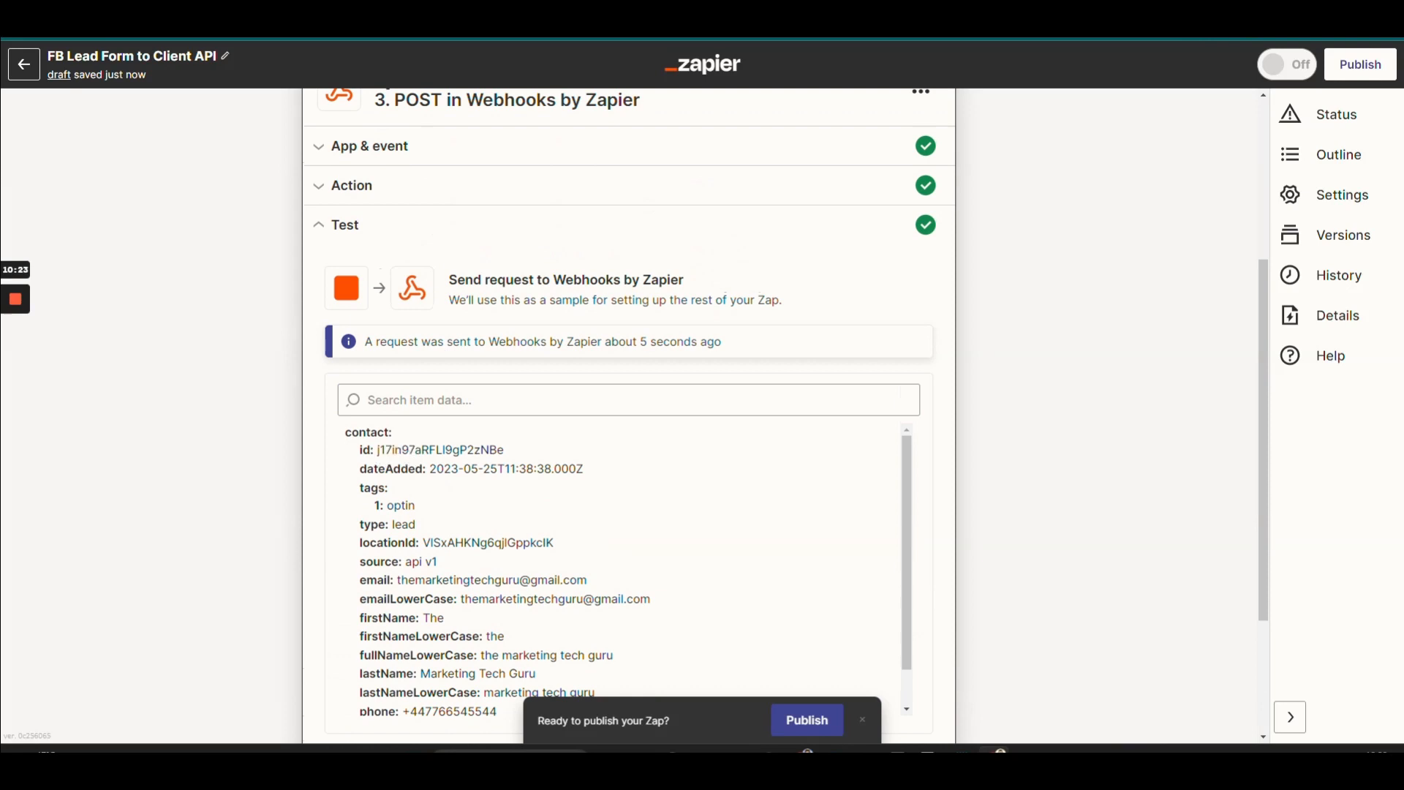
pyautogui.scroll(-4, 553, 456)
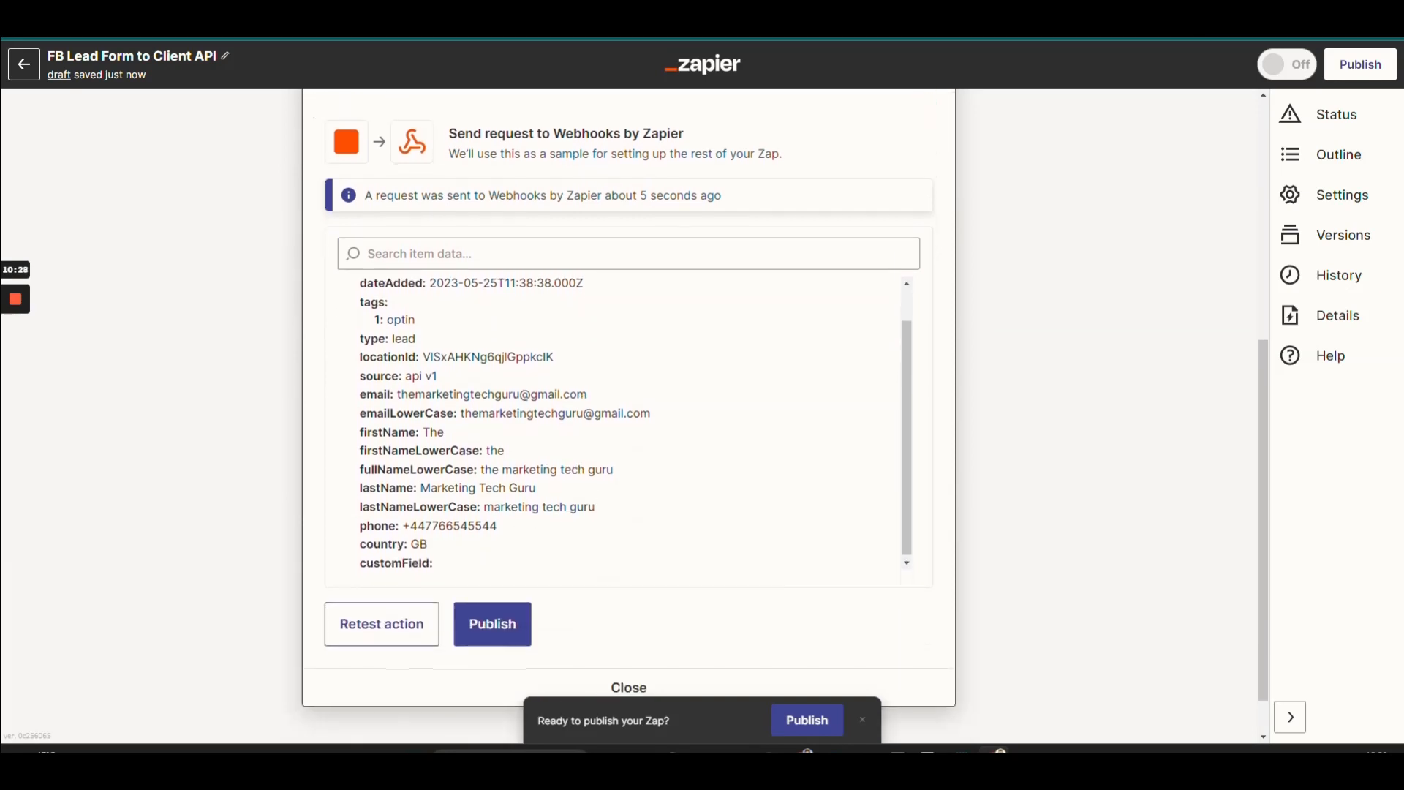
pyautogui.scroll(2, 491, 550)
pyautogui.scroll(2, 1021, 376)
# Switch to GoHighLevel, refresh the contacts list and open the contact created by the test request.
pyautogui.click(439, 14)
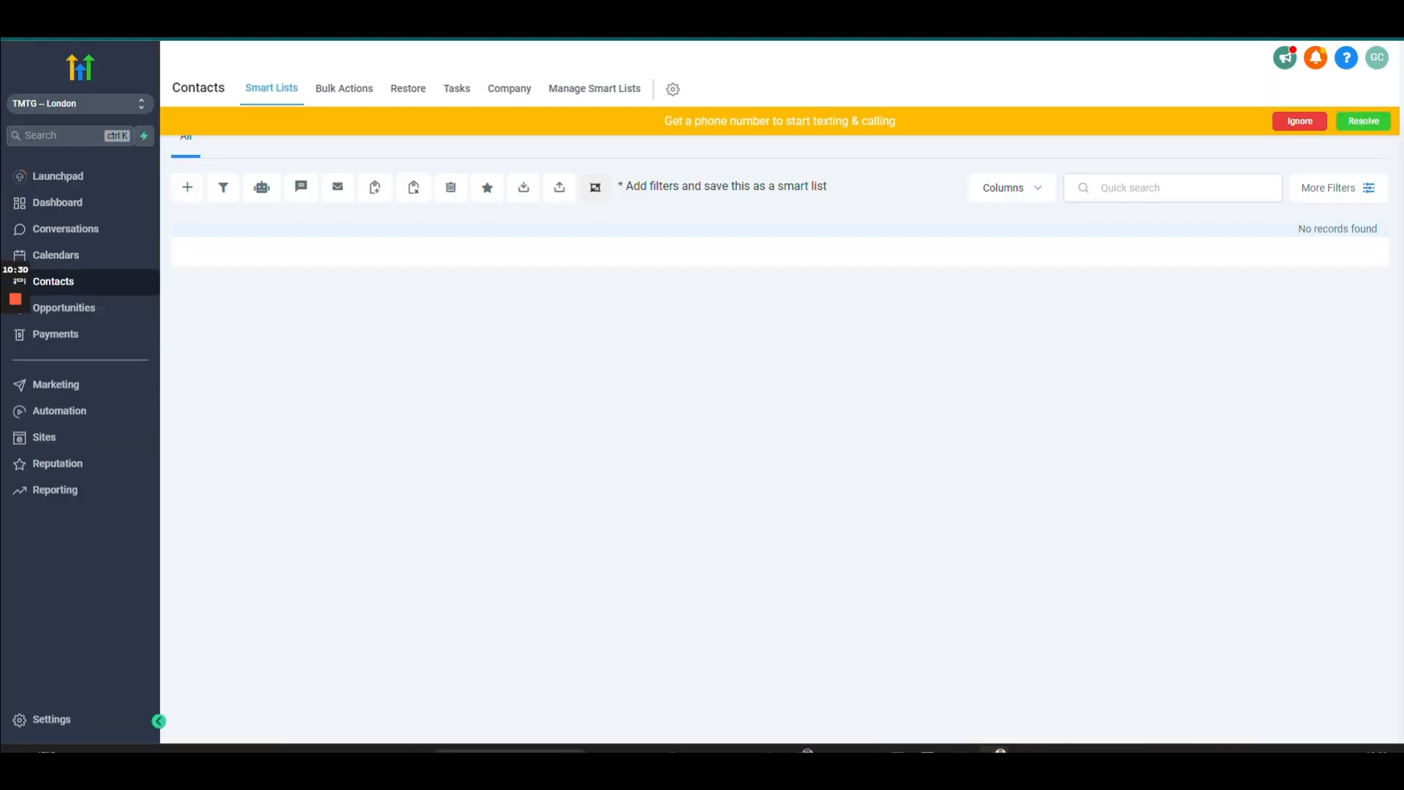
pyautogui.click(67, 26)
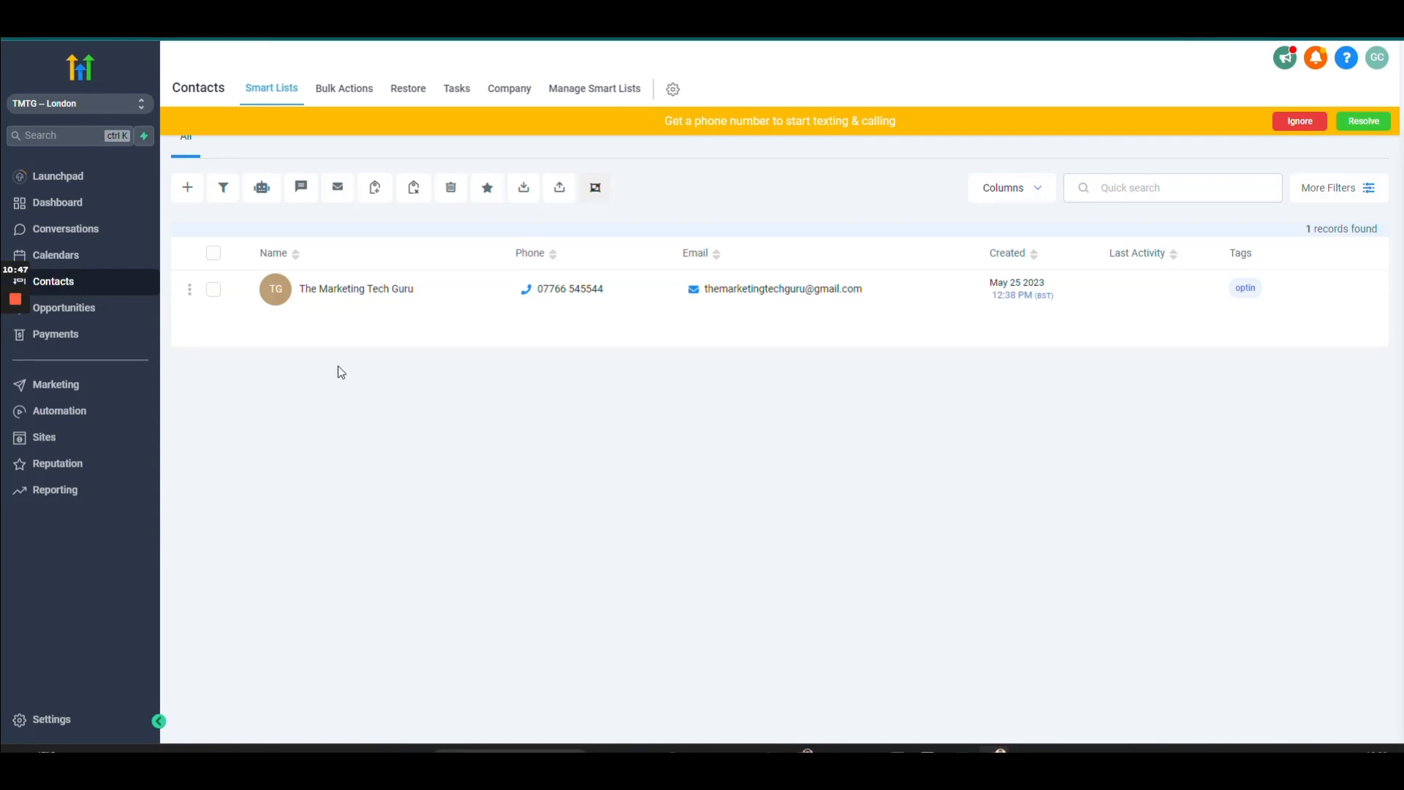
pyautogui.click(356, 291)
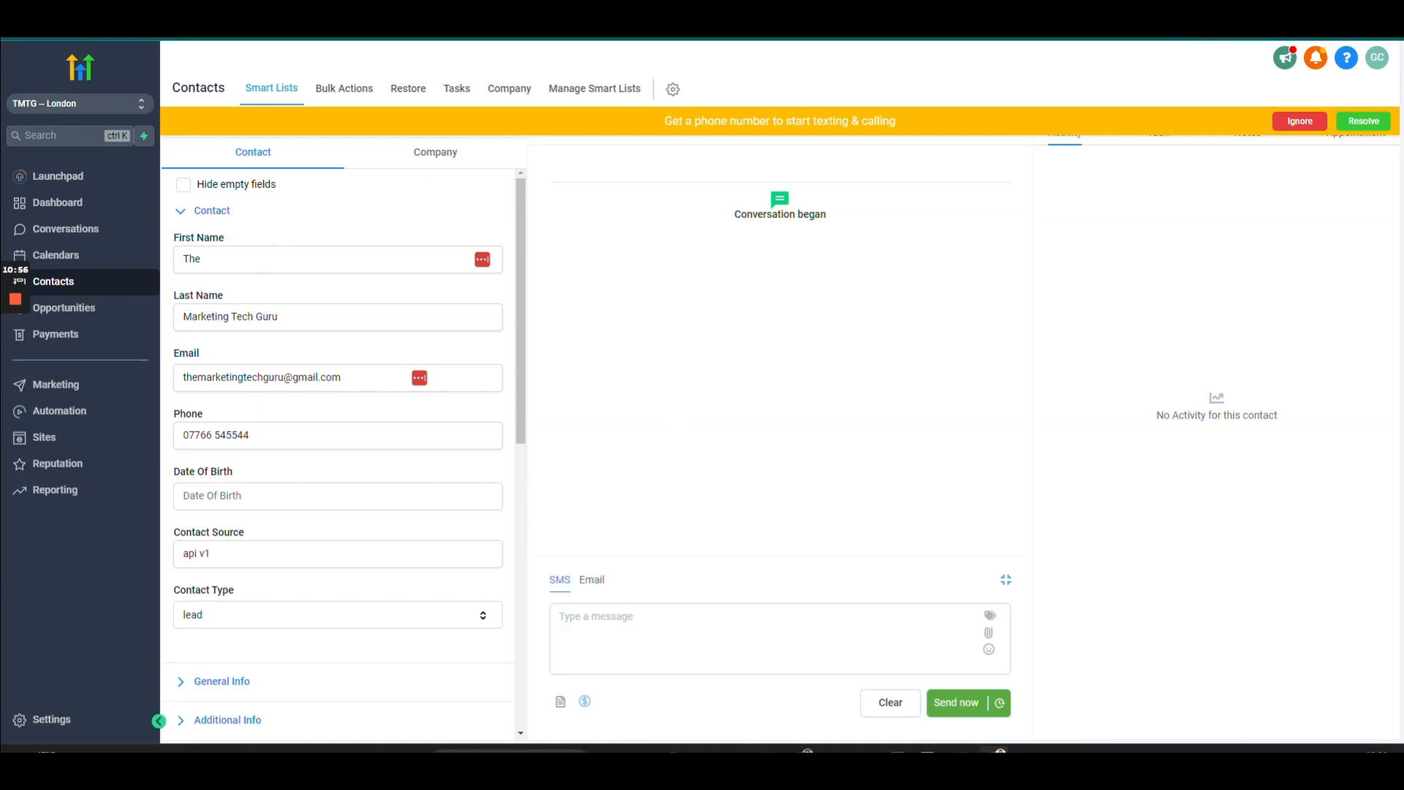
# Examine the contact's source, tags, General Info and Additional Info for the data sent by the Zap.
pyautogui.scroll(-3, 480, 482)
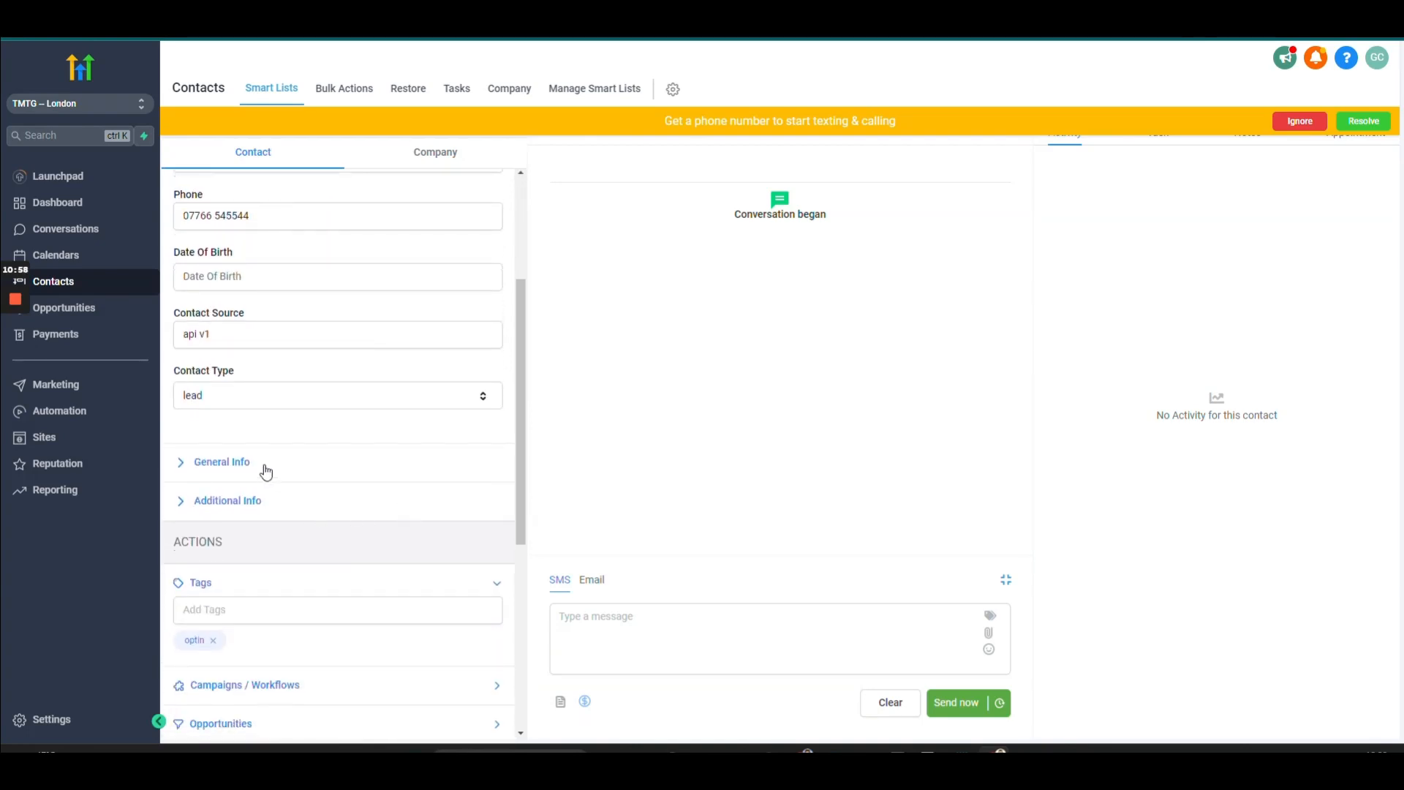
pyautogui.click(204, 471)
pyautogui.scroll(-8, 385, 464)
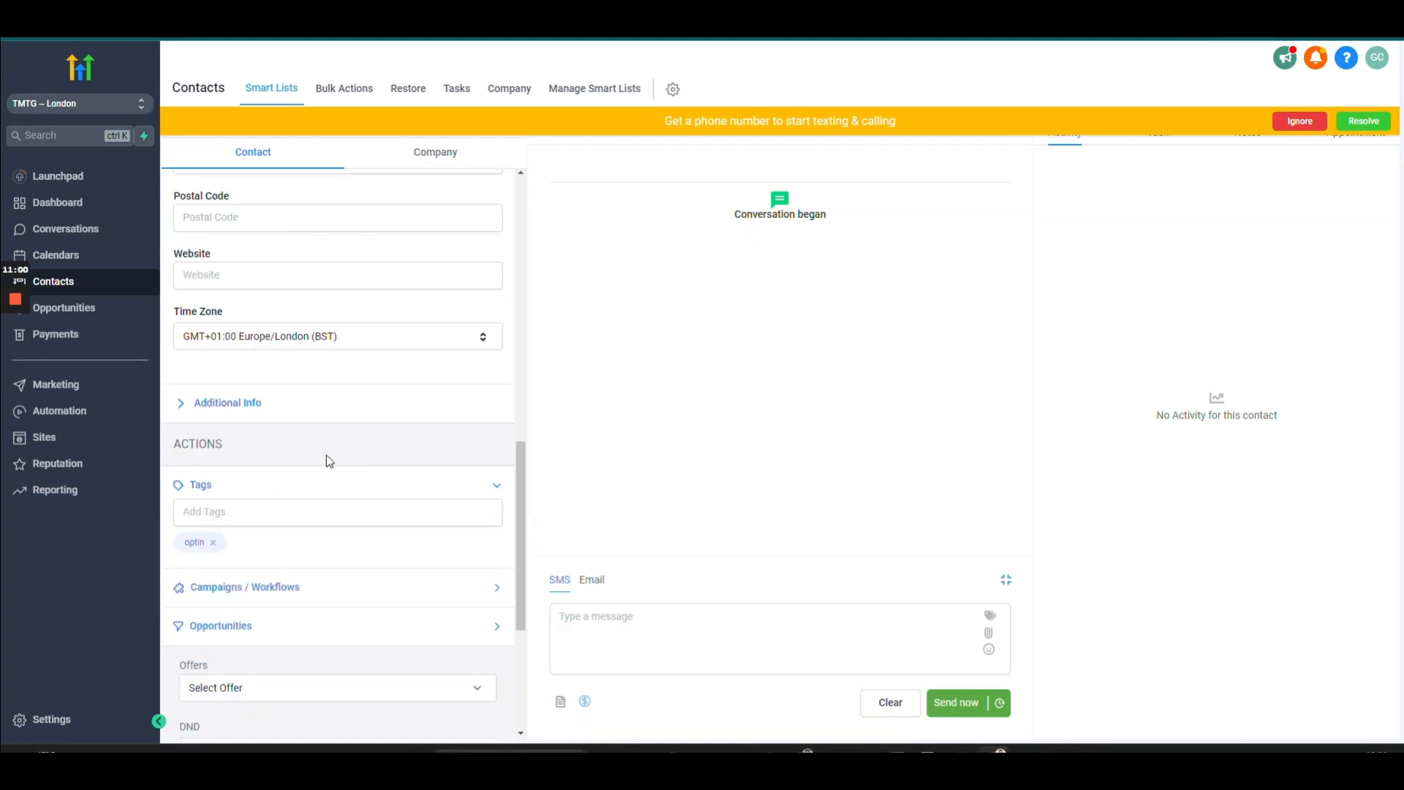
pyautogui.click(226, 402)
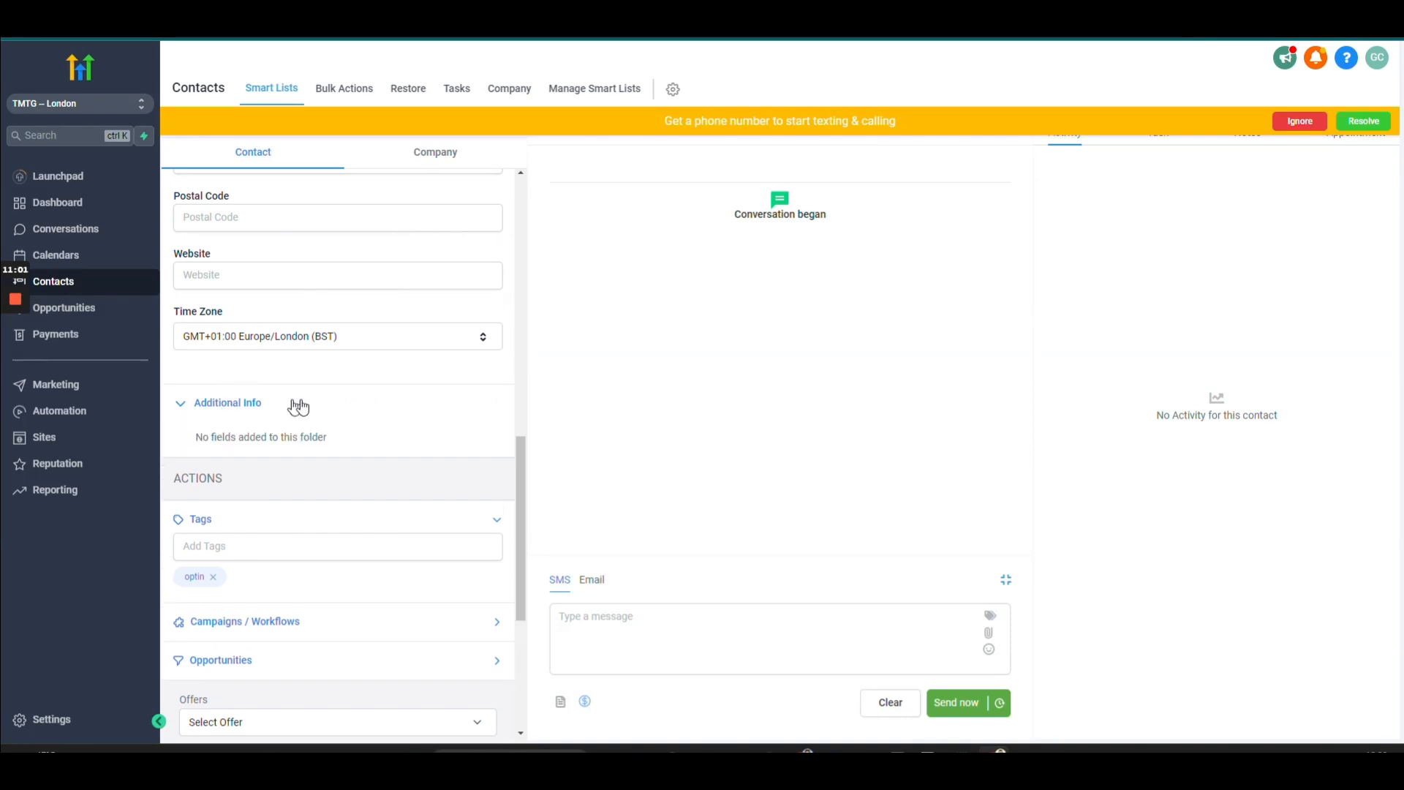
# Check the test contact's tags and how its name is split between the first and last name fields.
pyautogui.scroll(-3, 227, 402)
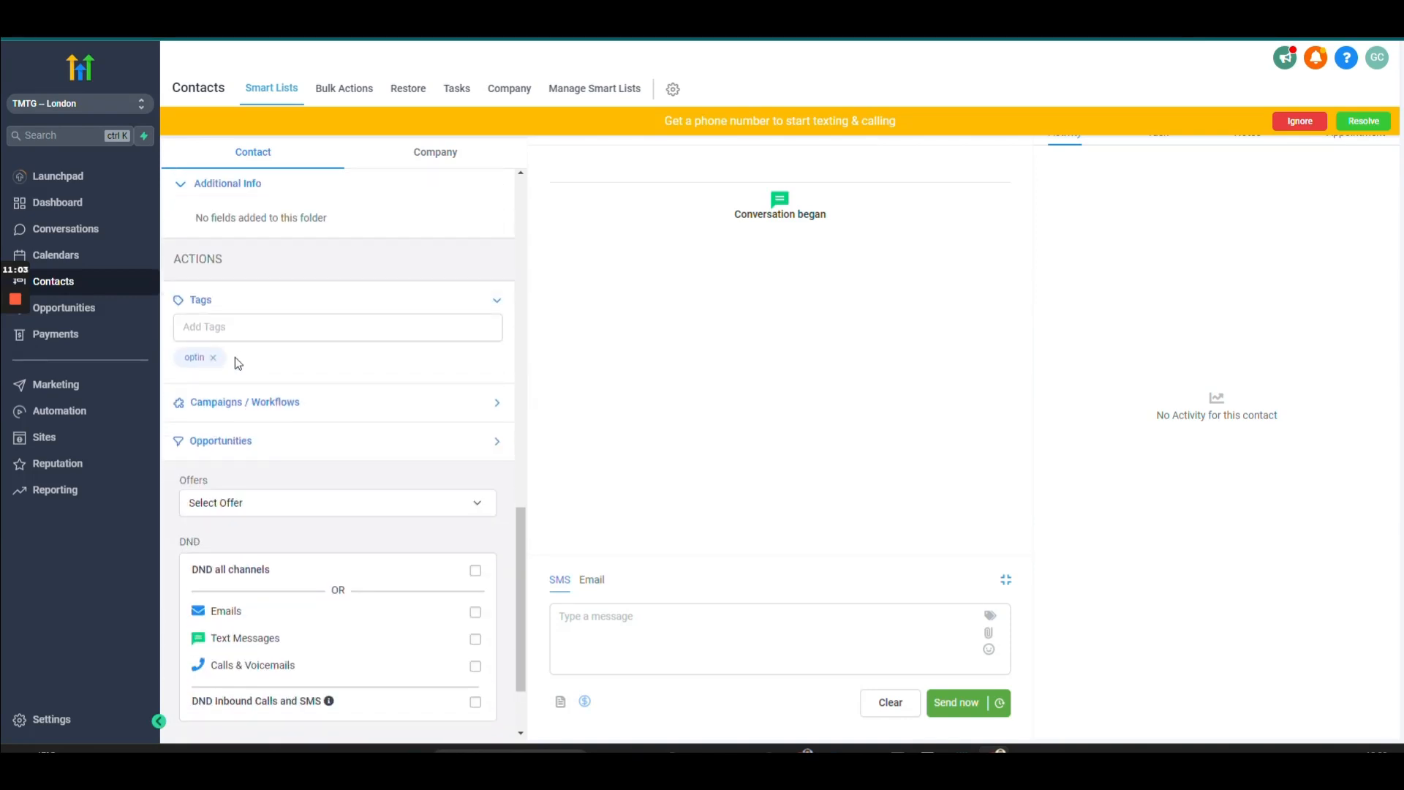
pyautogui.scroll(10, 398, 476)
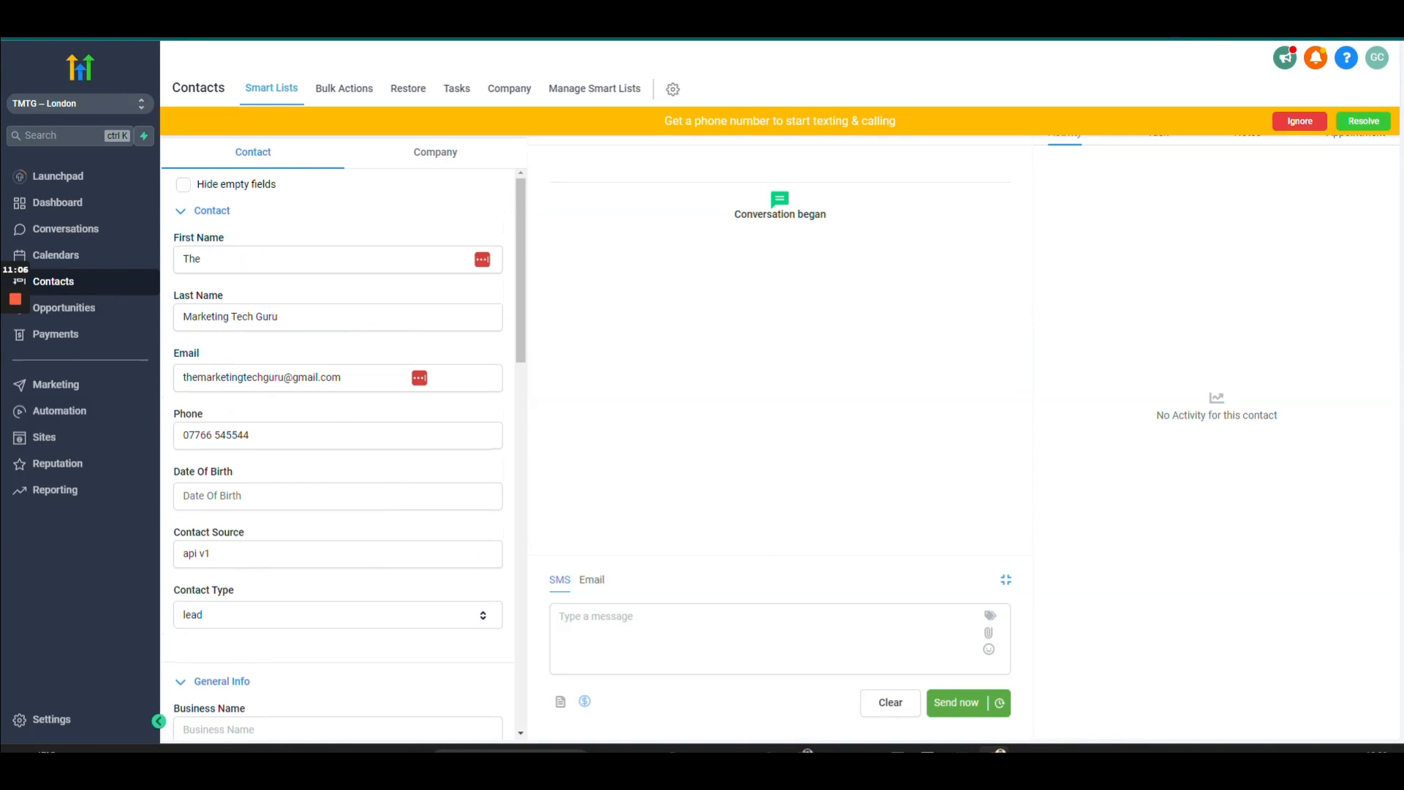
pyautogui.click(232, 316)
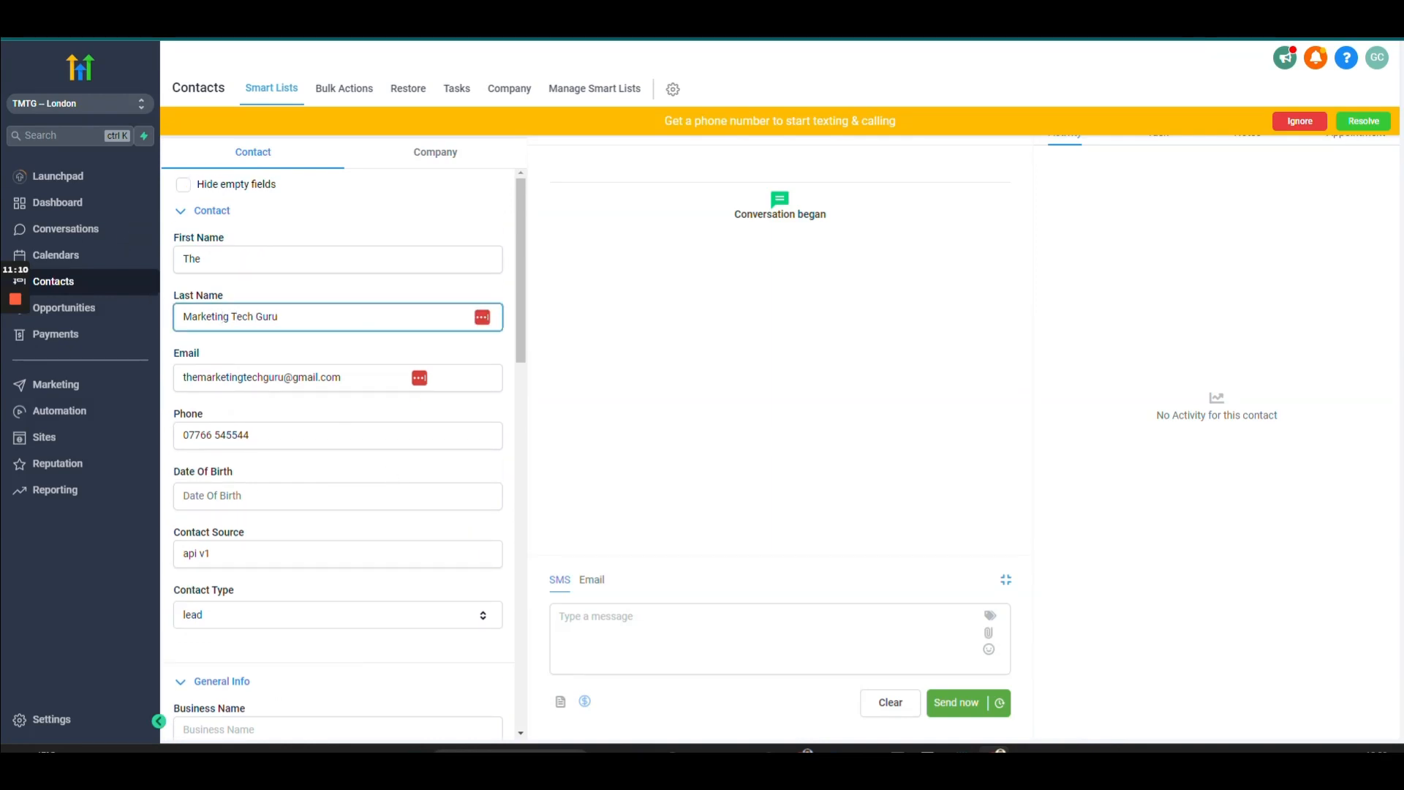
# Switch to Zapier and bring up the Catchhook to Client API Zap.
pyautogui.hotkey('ctrl', 'Tab')
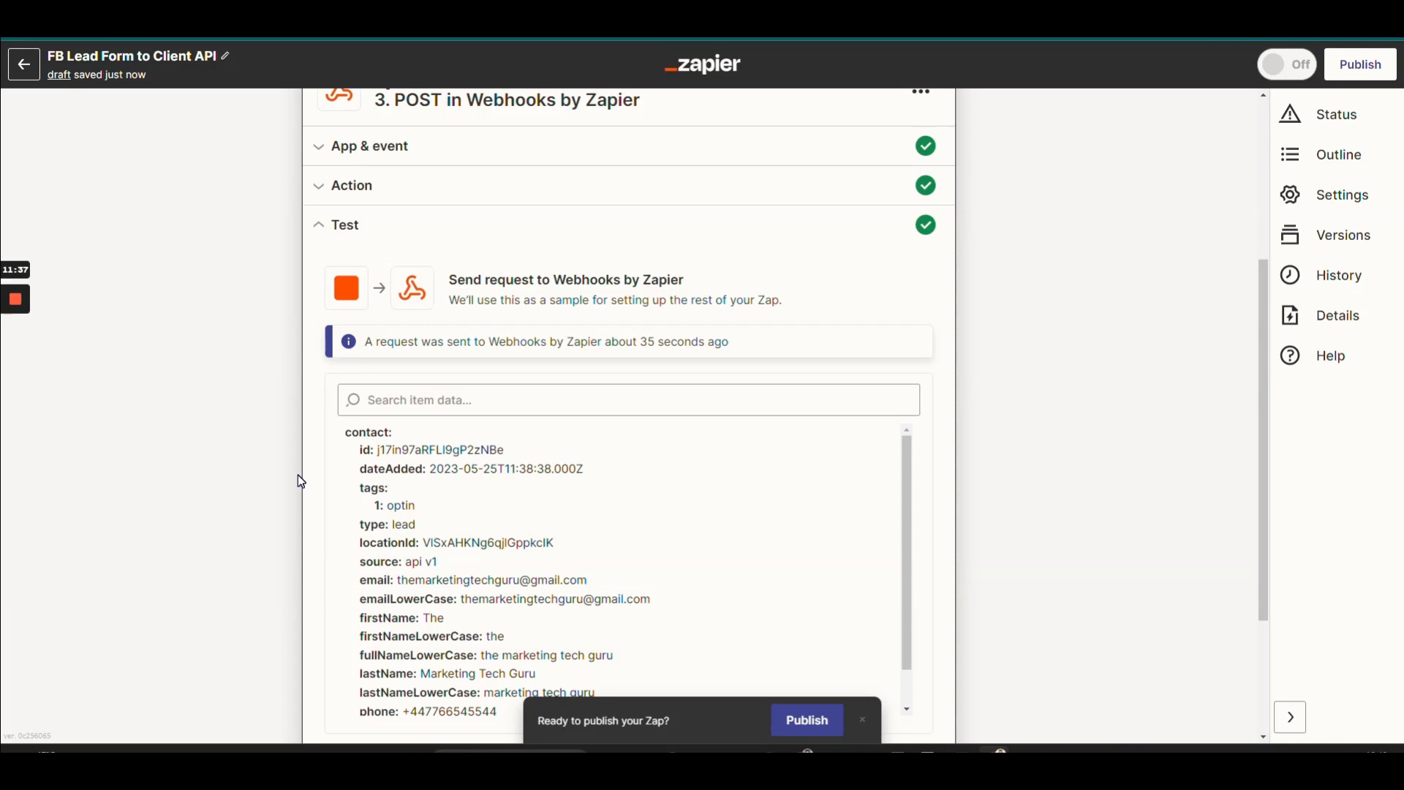
pyautogui.moveTo(28, 321)
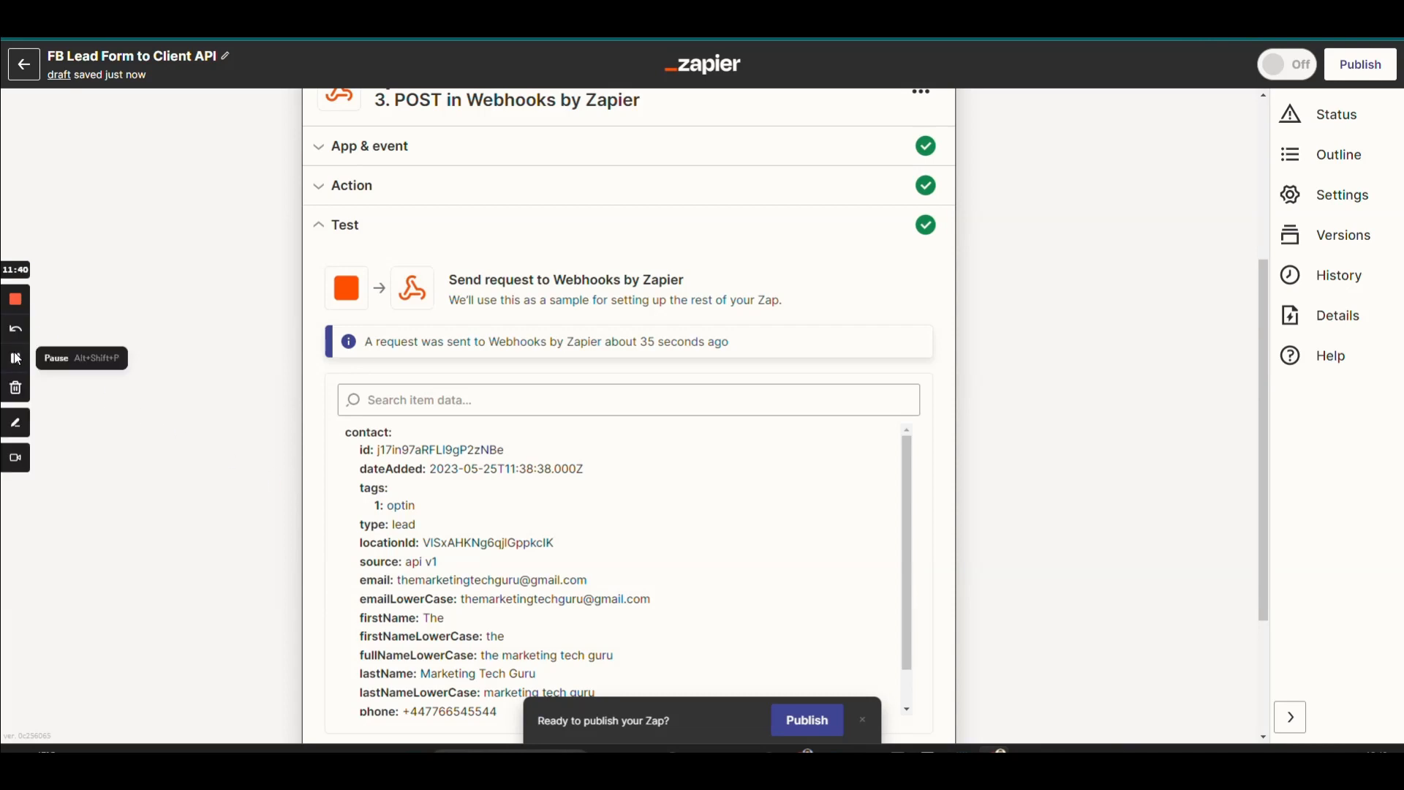
pyautogui.click(15, 357)
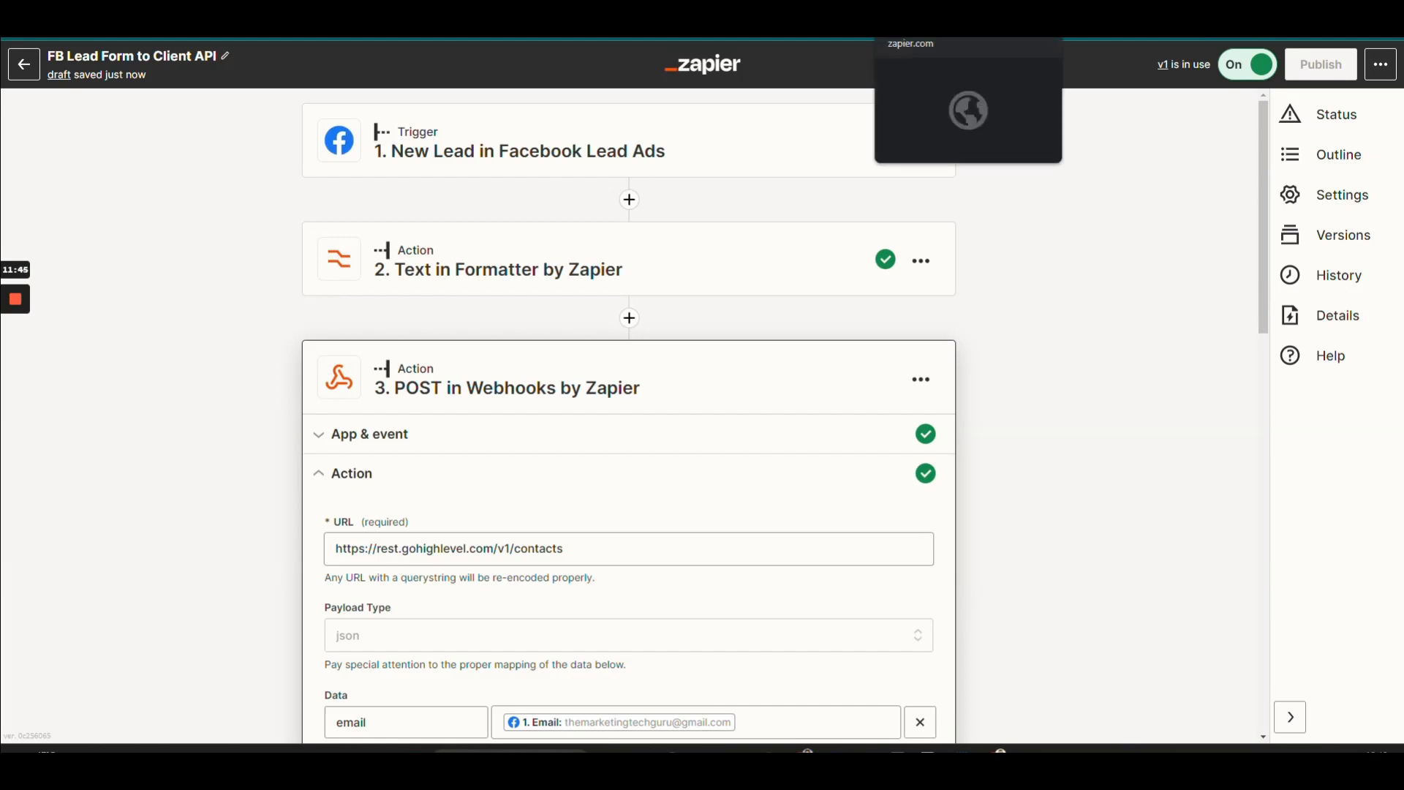
pyautogui.click(914, 15)
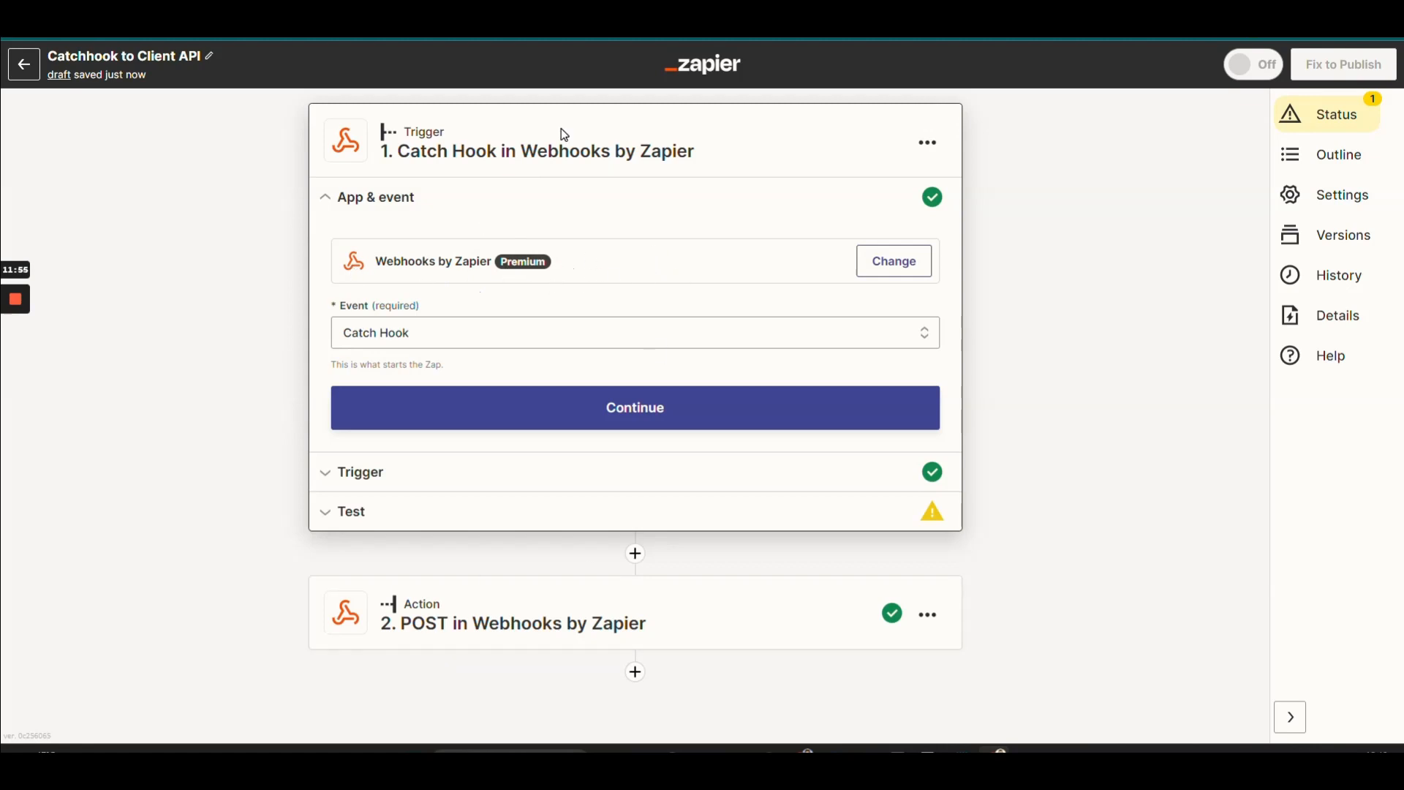
# Confirm Catch Hook as the trigger event without a child key, and copy the Zap's webhook URL.
pyautogui.click(367, 310)
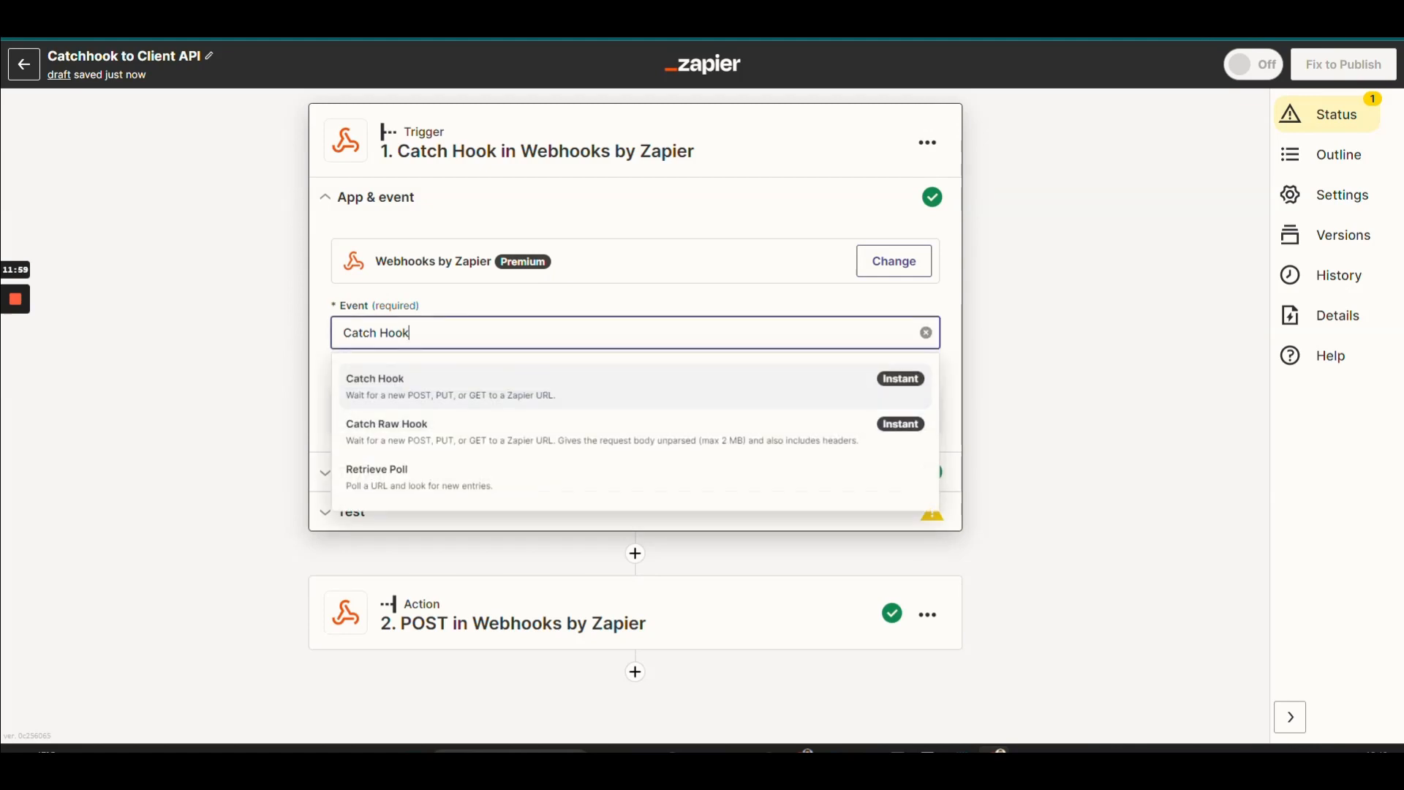
pyautogui.click(418, 390)
pyautogui.click(421, 395)
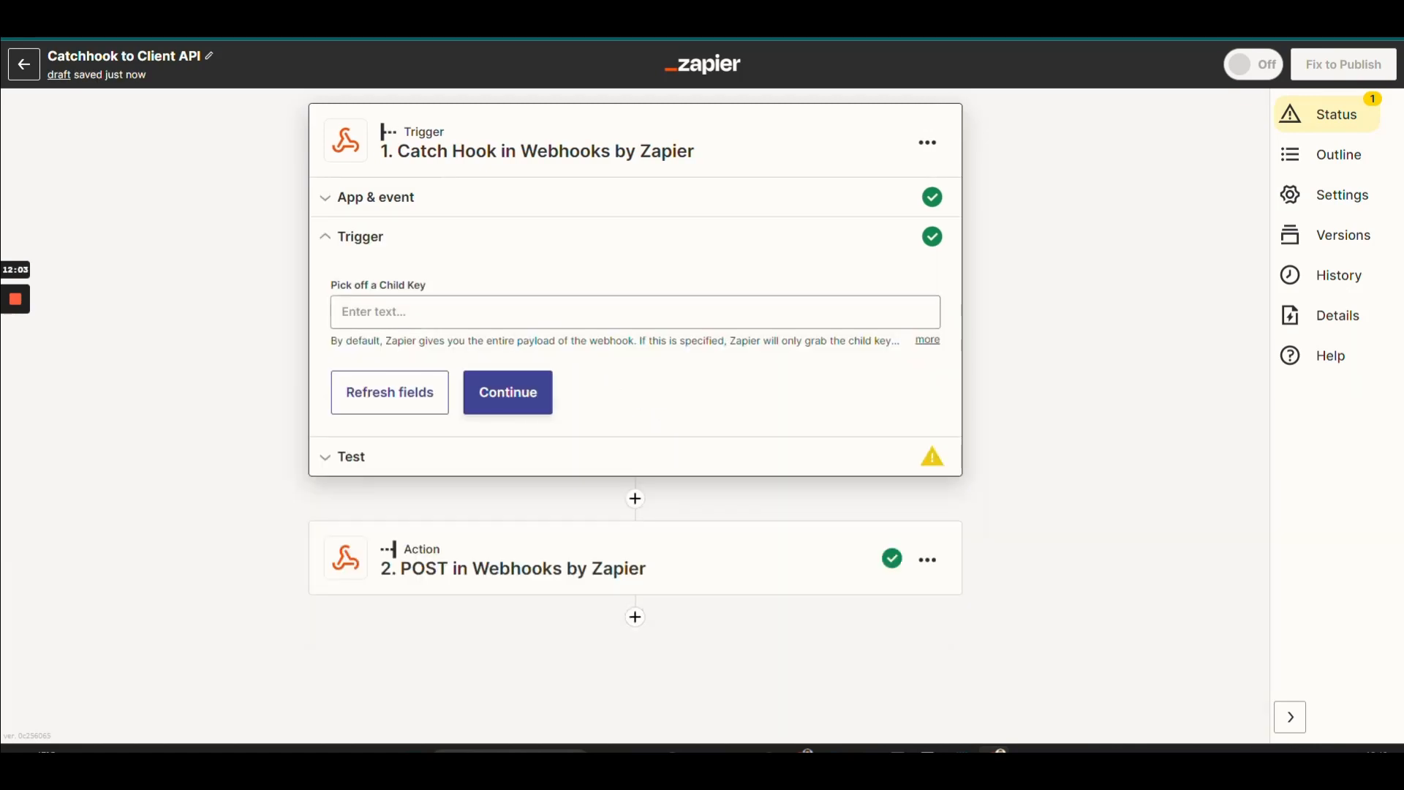
pyautogui.click(518, 391)
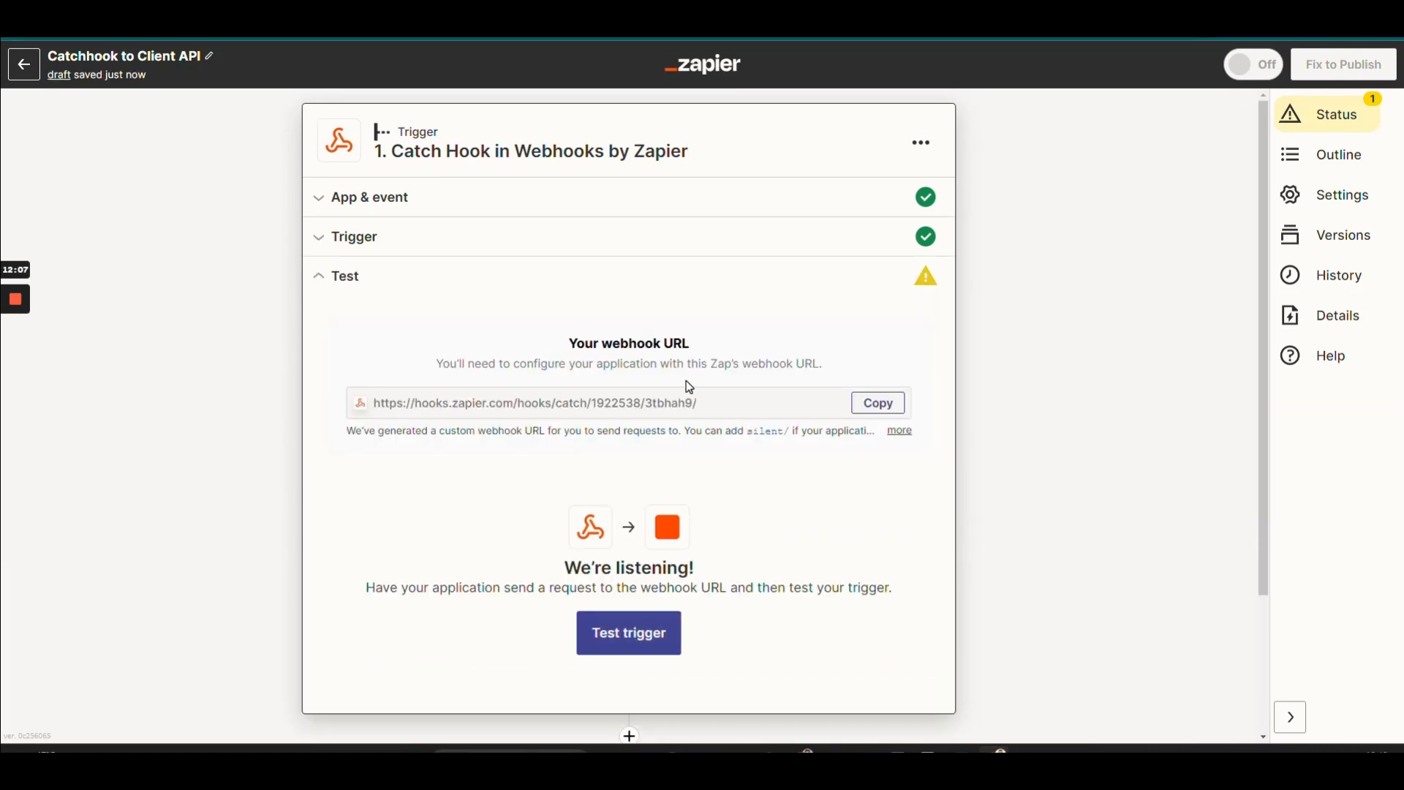
pyautogui.click(882, 408)
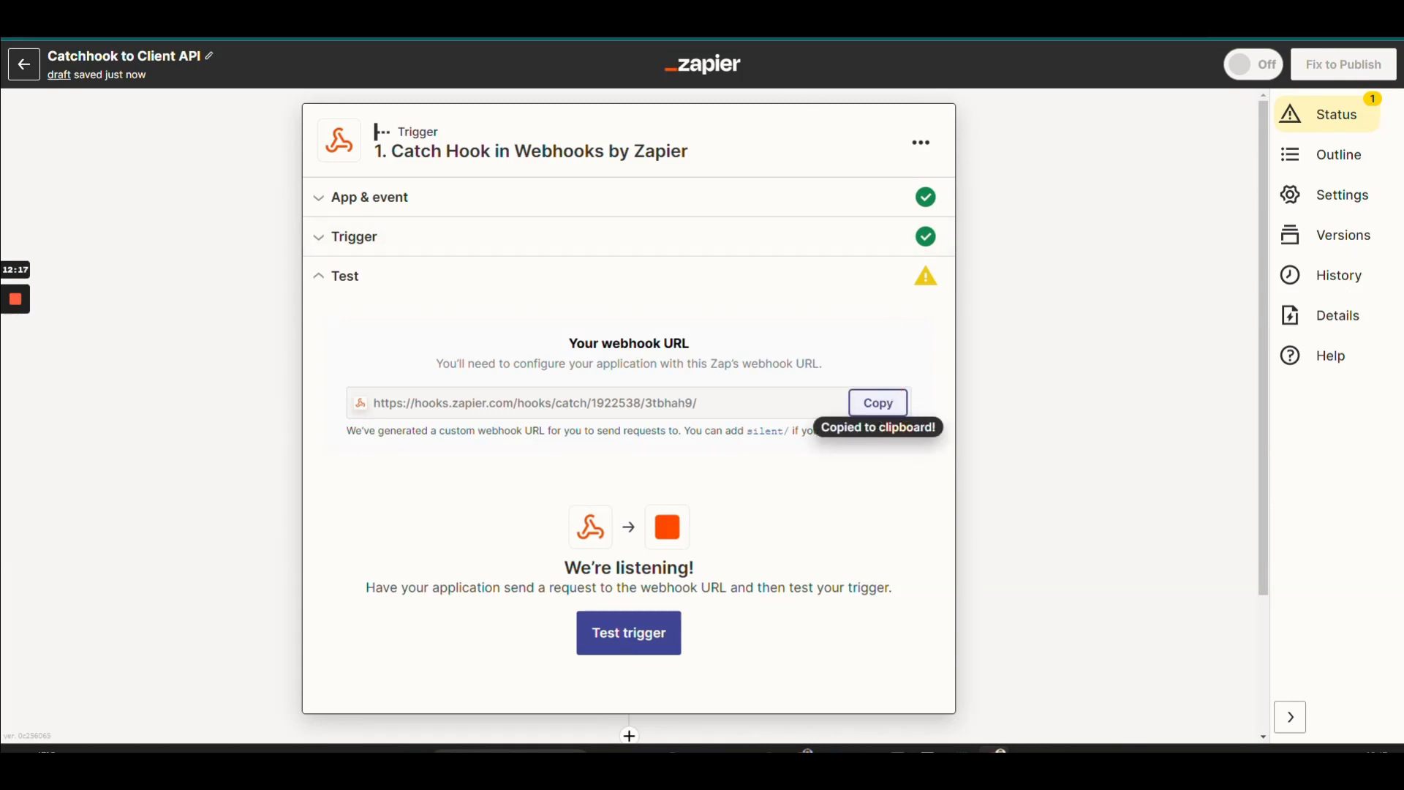
# Switch to GoHighLevel, leave the settings and create a new automation workflow from scratch.
pyautogui.click(453, 13)
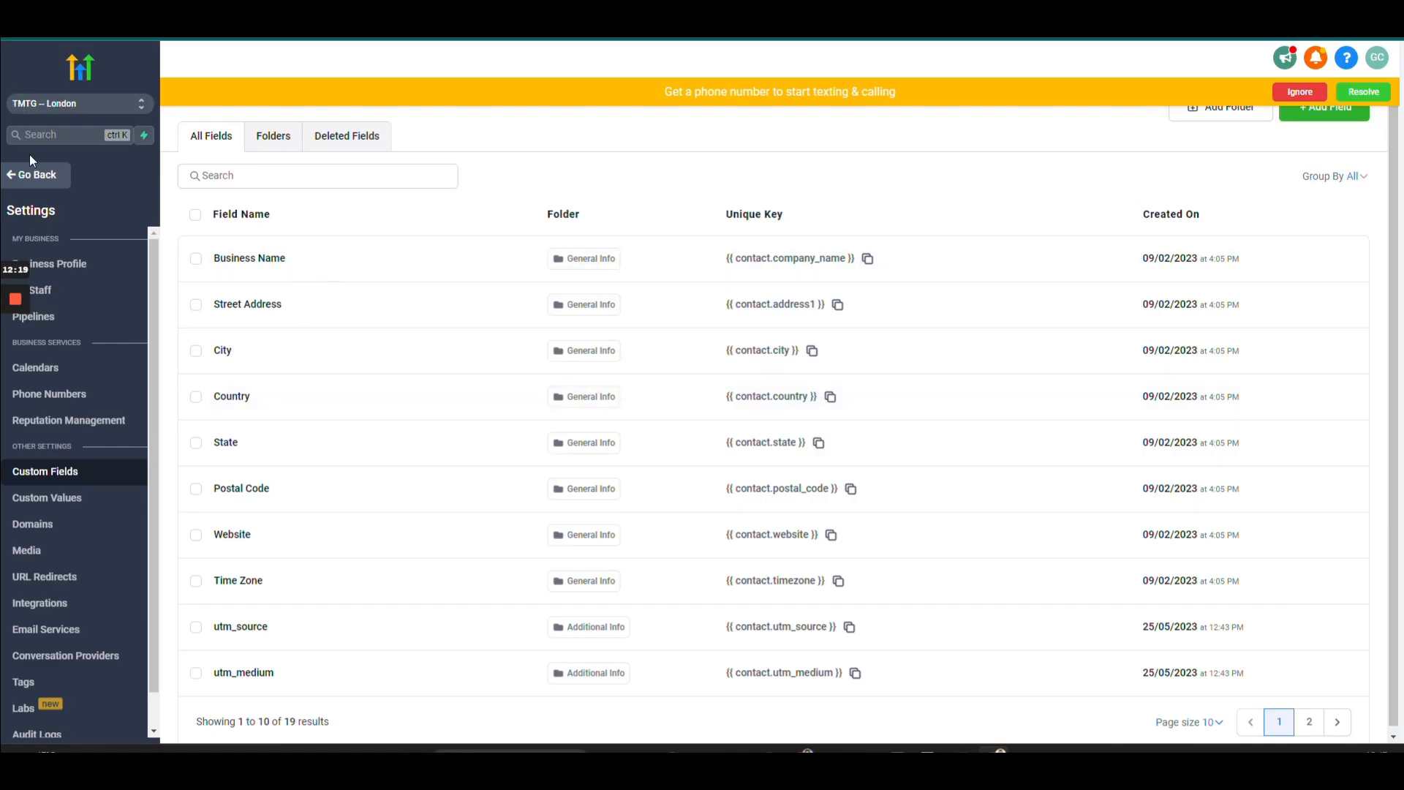
pyautogui.click(30, 176)
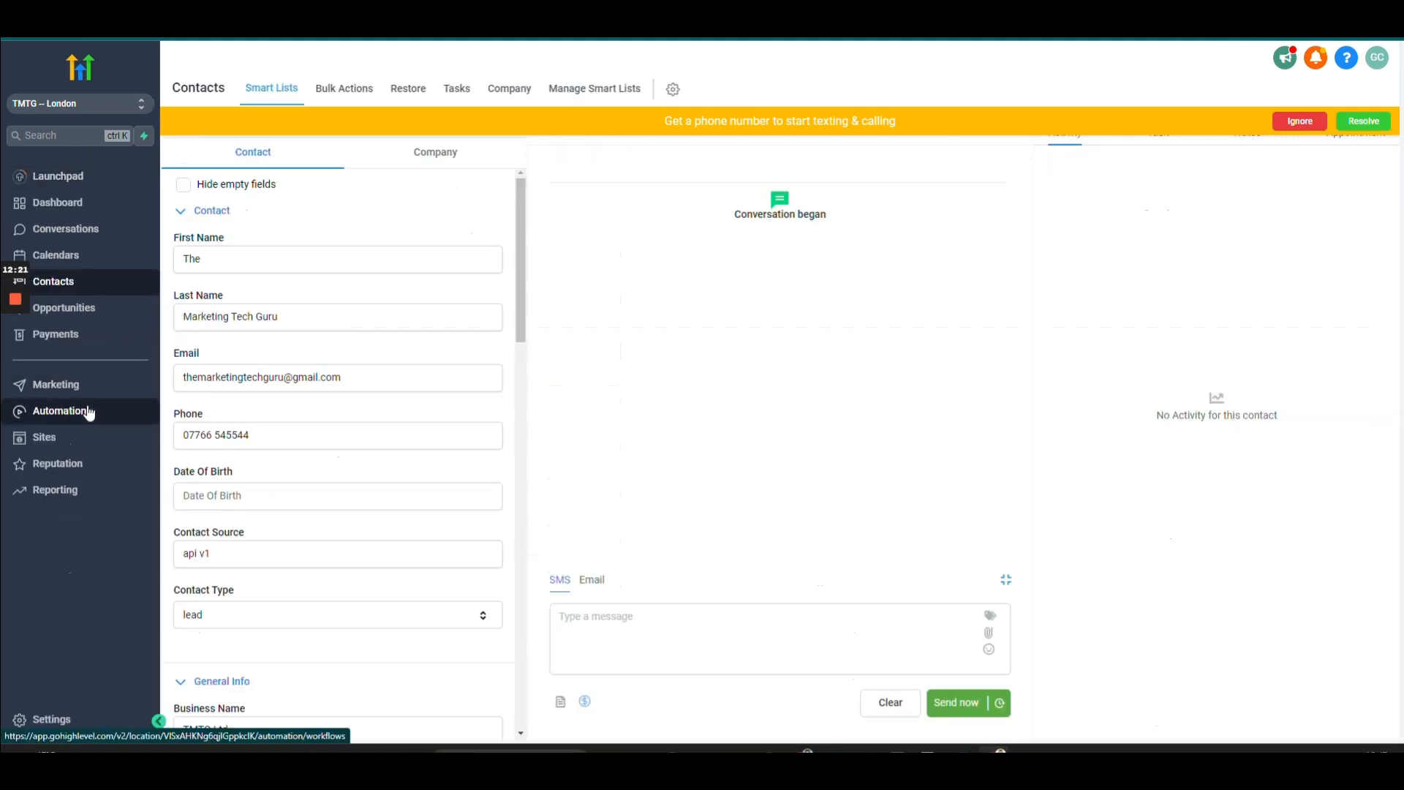
pyautogui.click(88, 412)
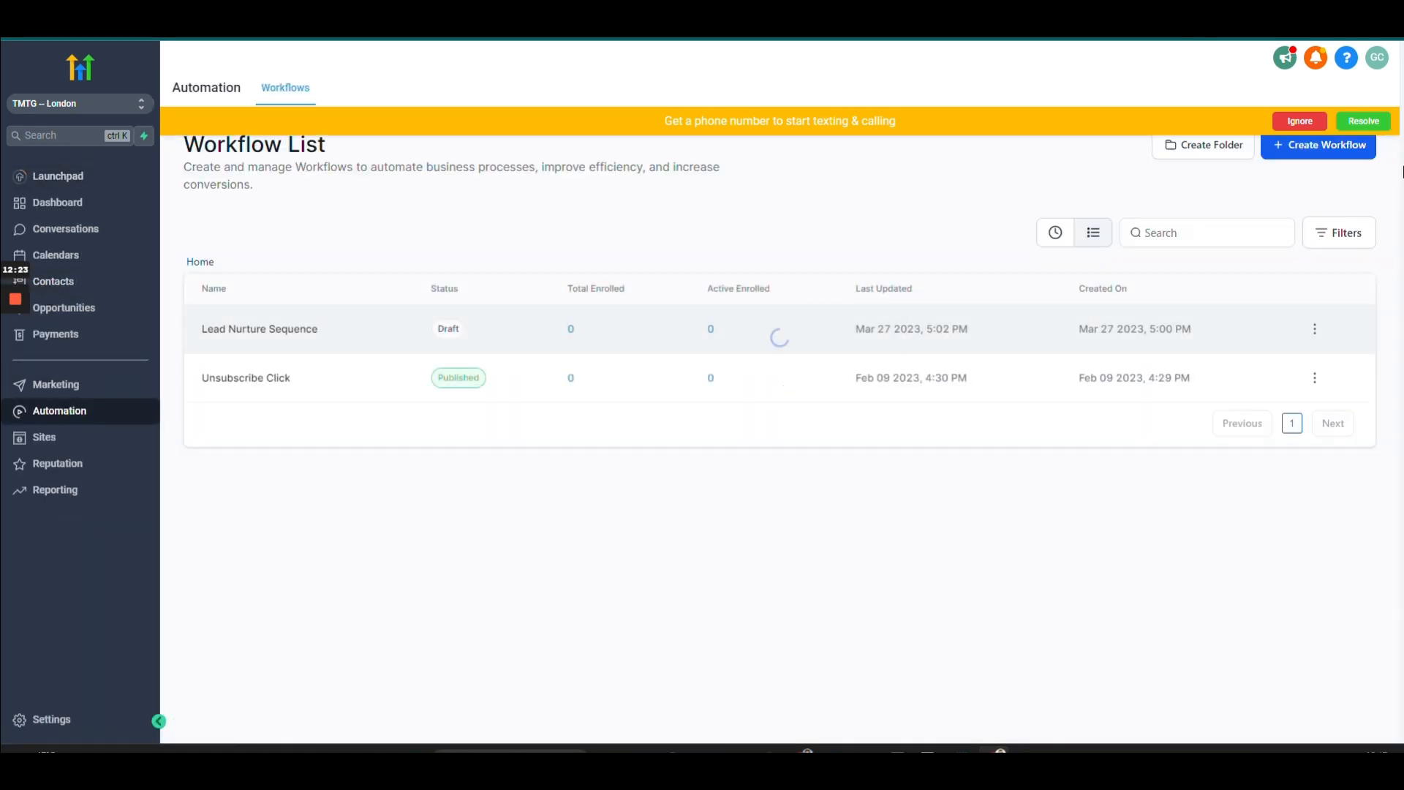
pyautogui.click(1320, 150)
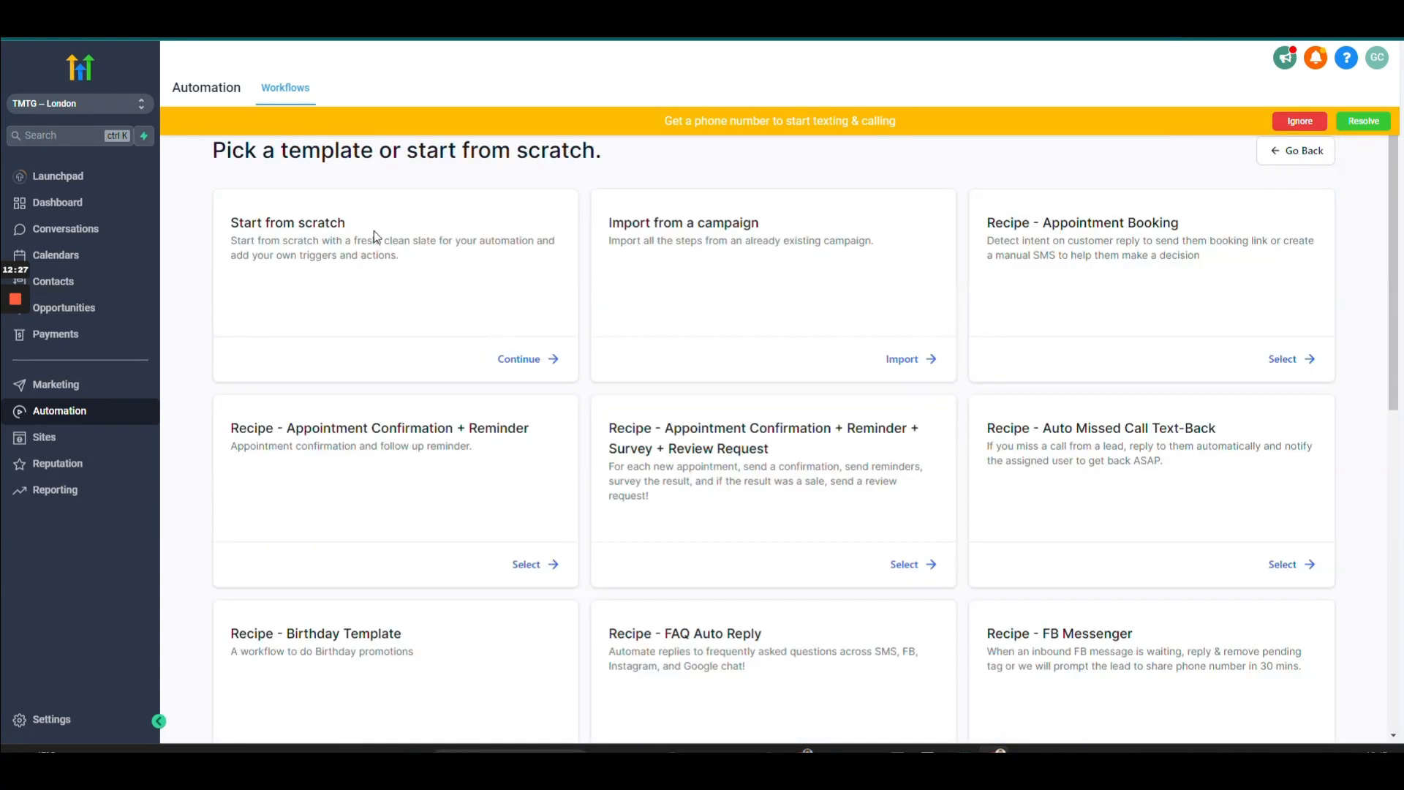
pyautogui.click(527, 358)
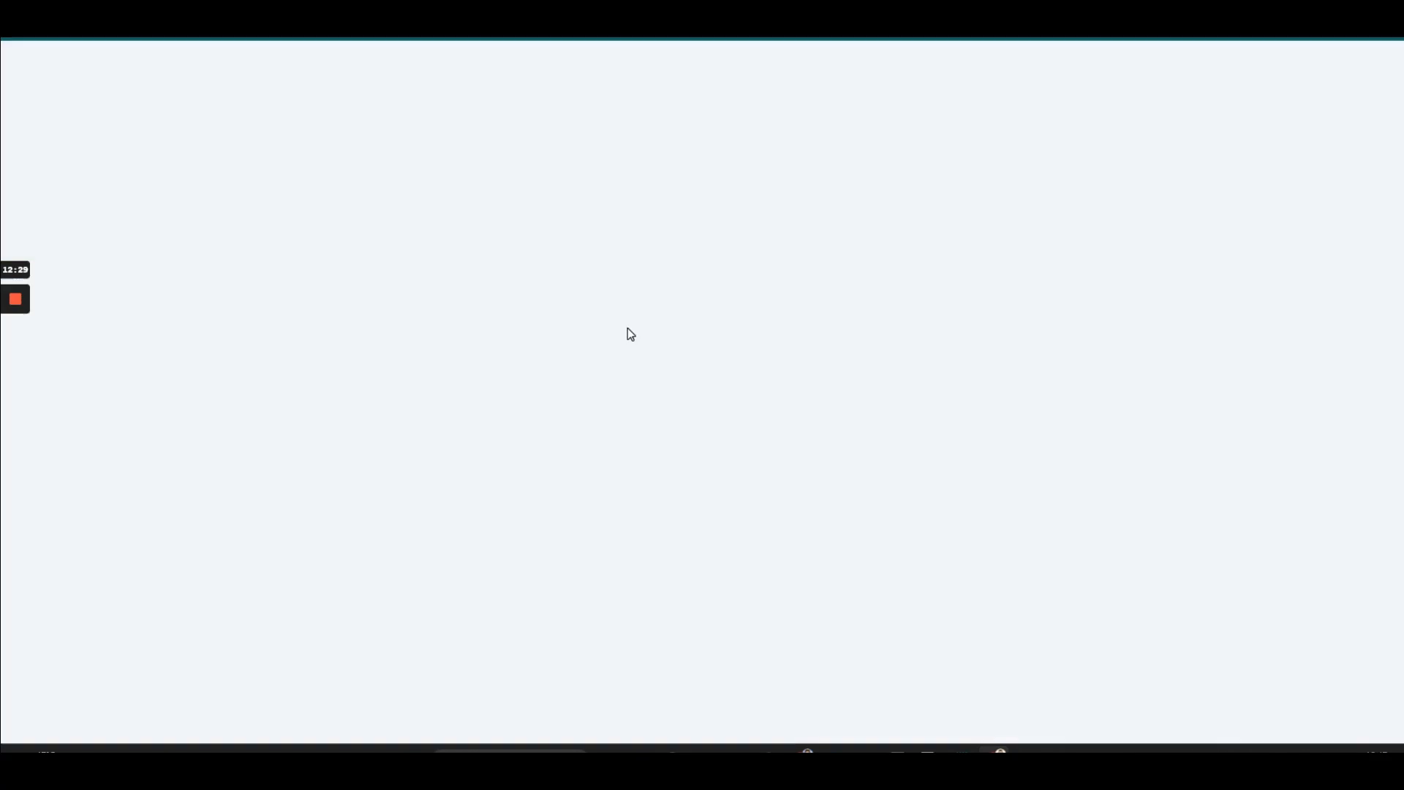
# Add a Contact Tag trigger to the workflow, filtered to Tag Added with the optin tag, and save it.
pyautogui.click(742, 193)
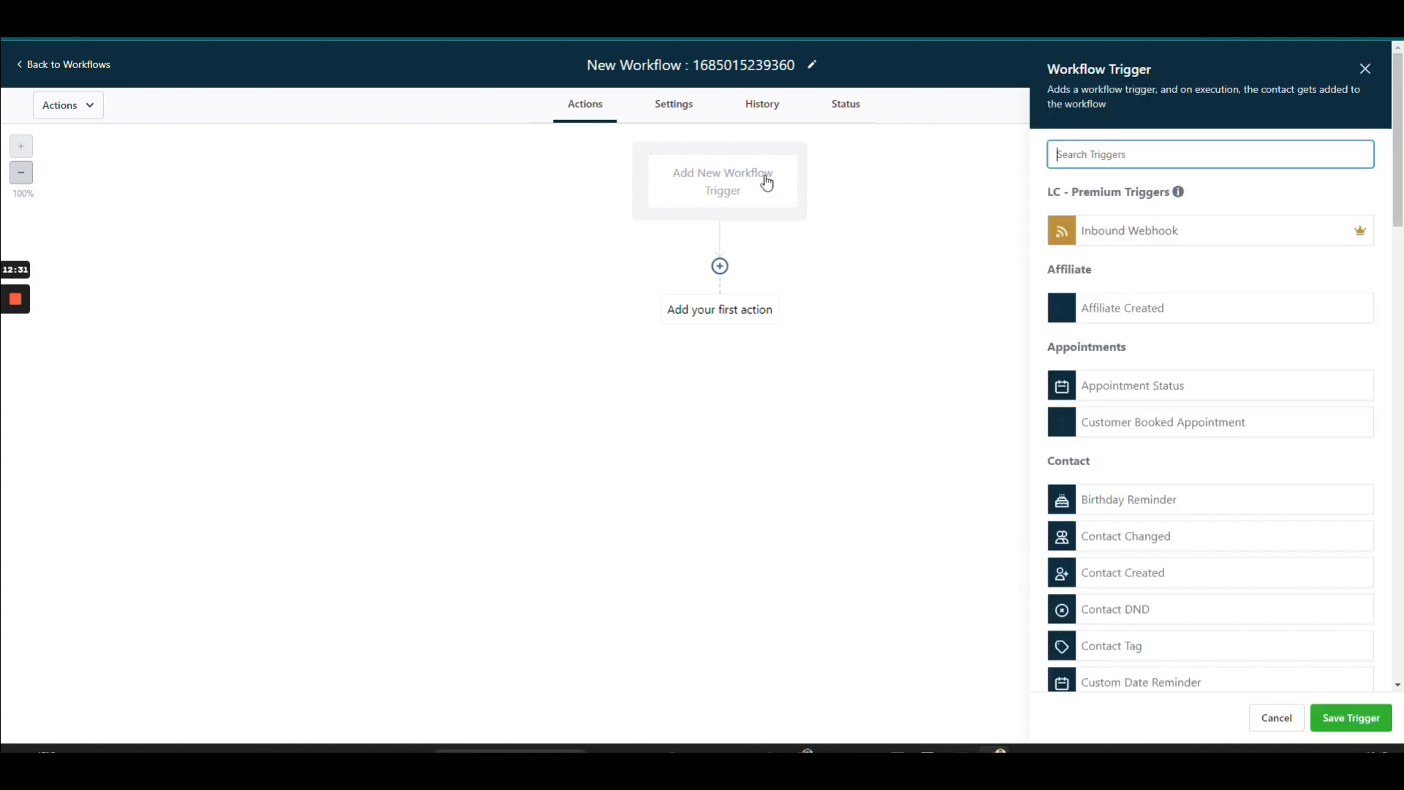
pyautogui.write('Tag')
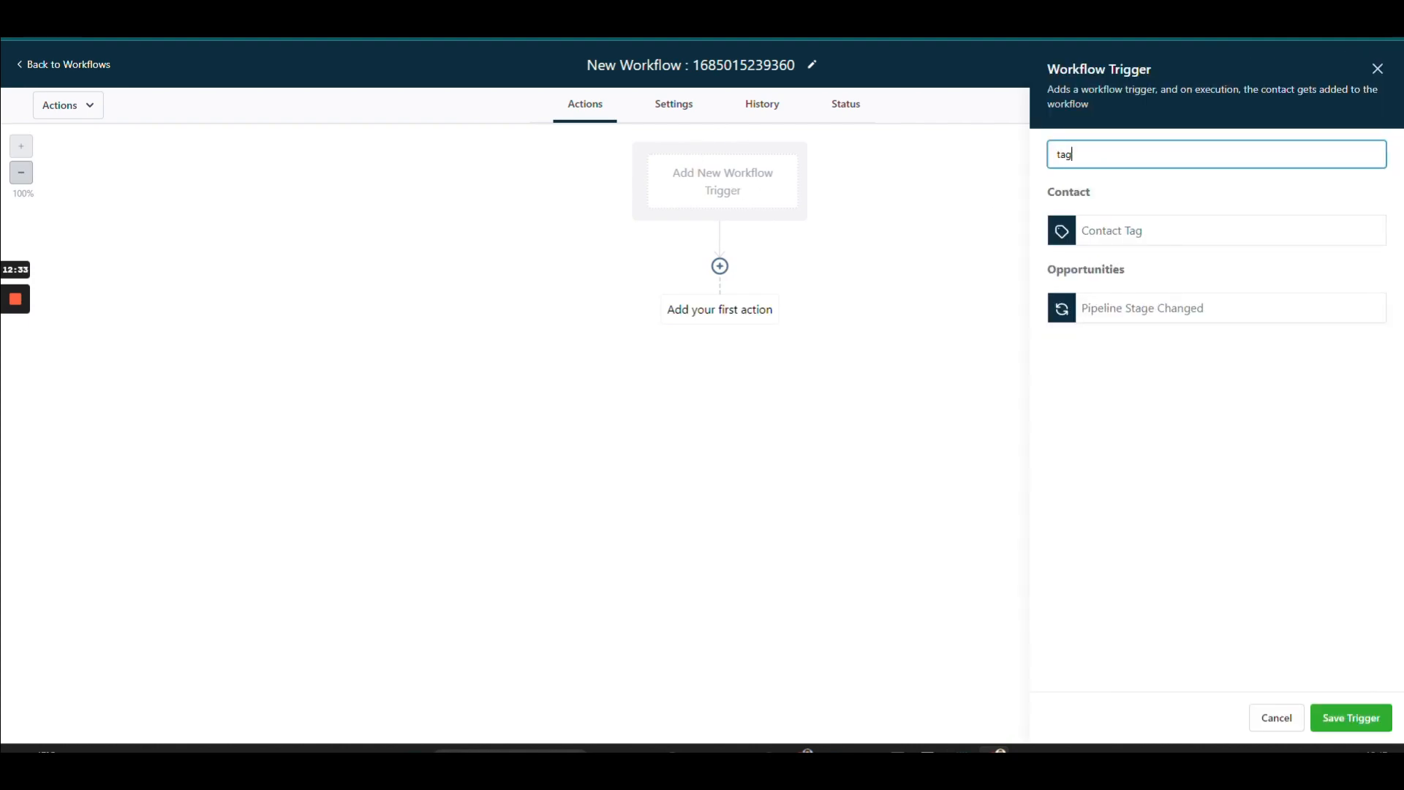
pyautogui.click(1124, 239)
pyautogui.click(1070, 247)
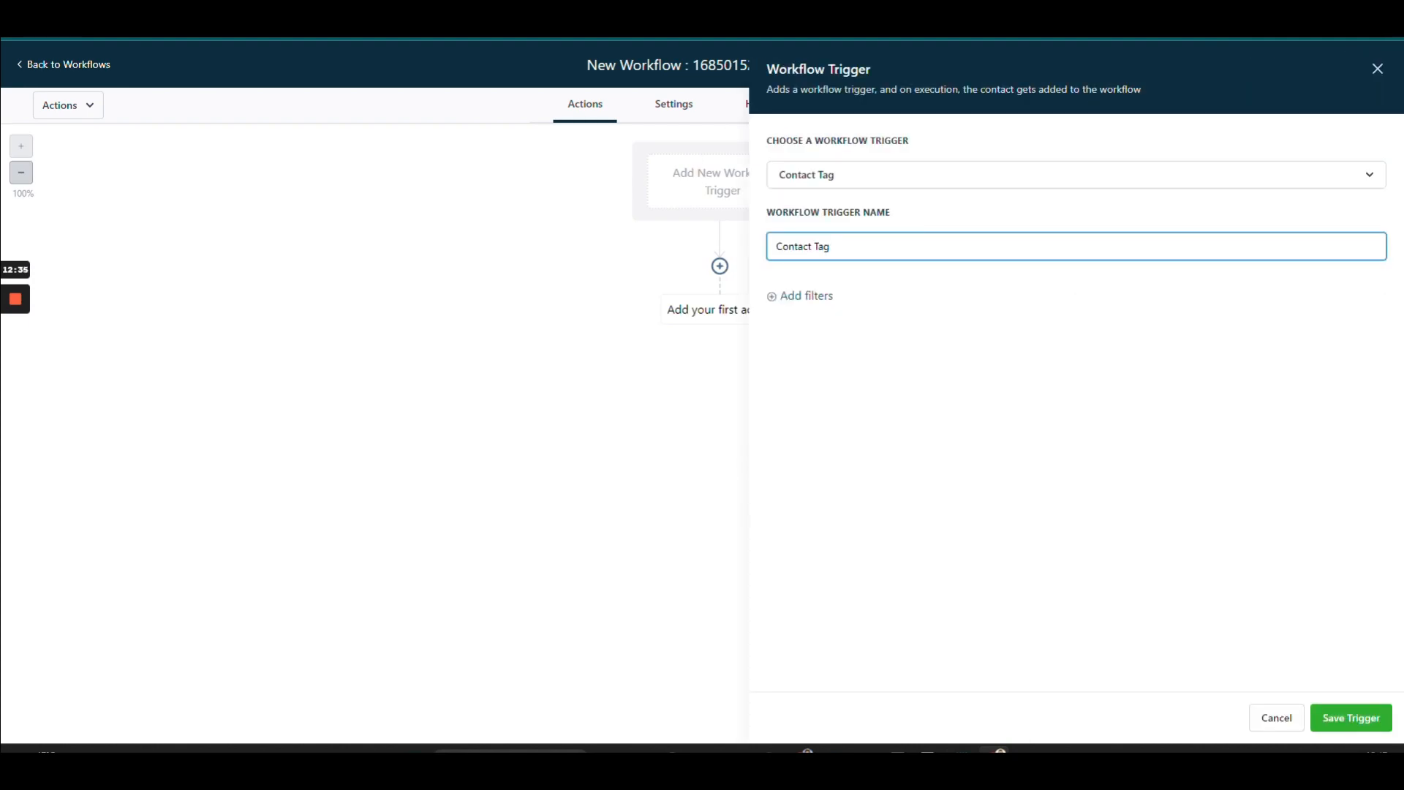
pyautogui.click(826, 296)
pyautogui.click(813, 319)
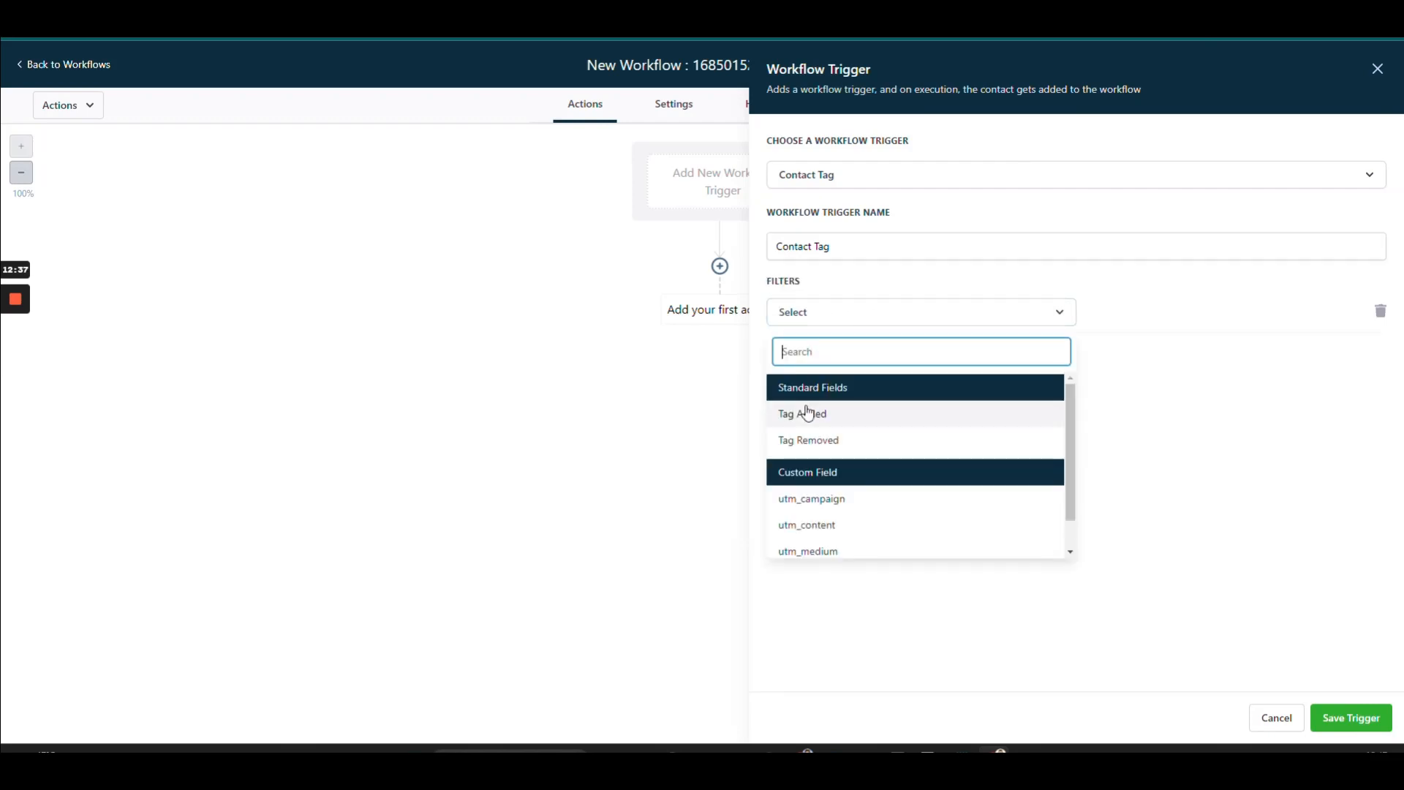
pyautogui.click(808, 413)
pyautogui.click(1122, 316)
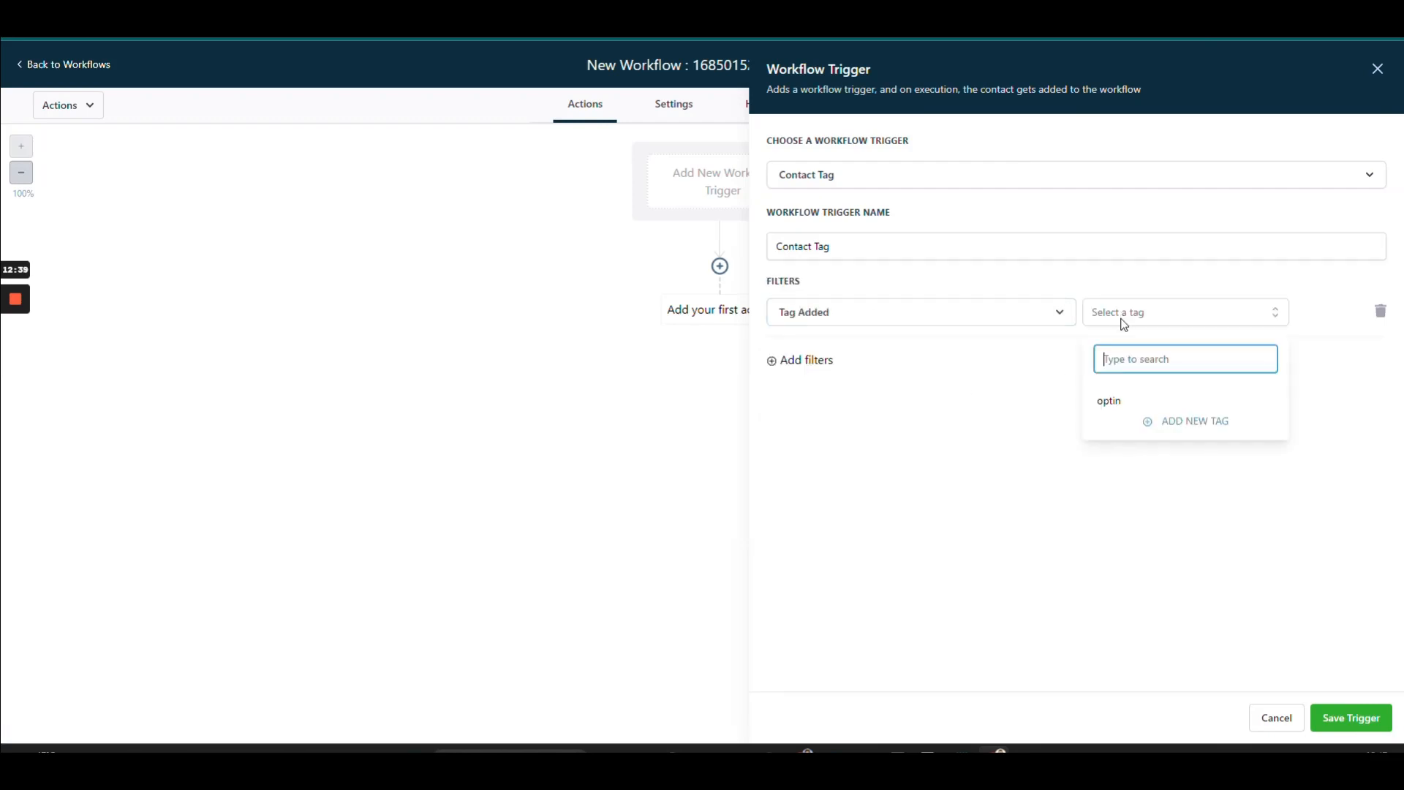
pyautogui.click(1112, 408)
pyautogui.click(1359, 719)
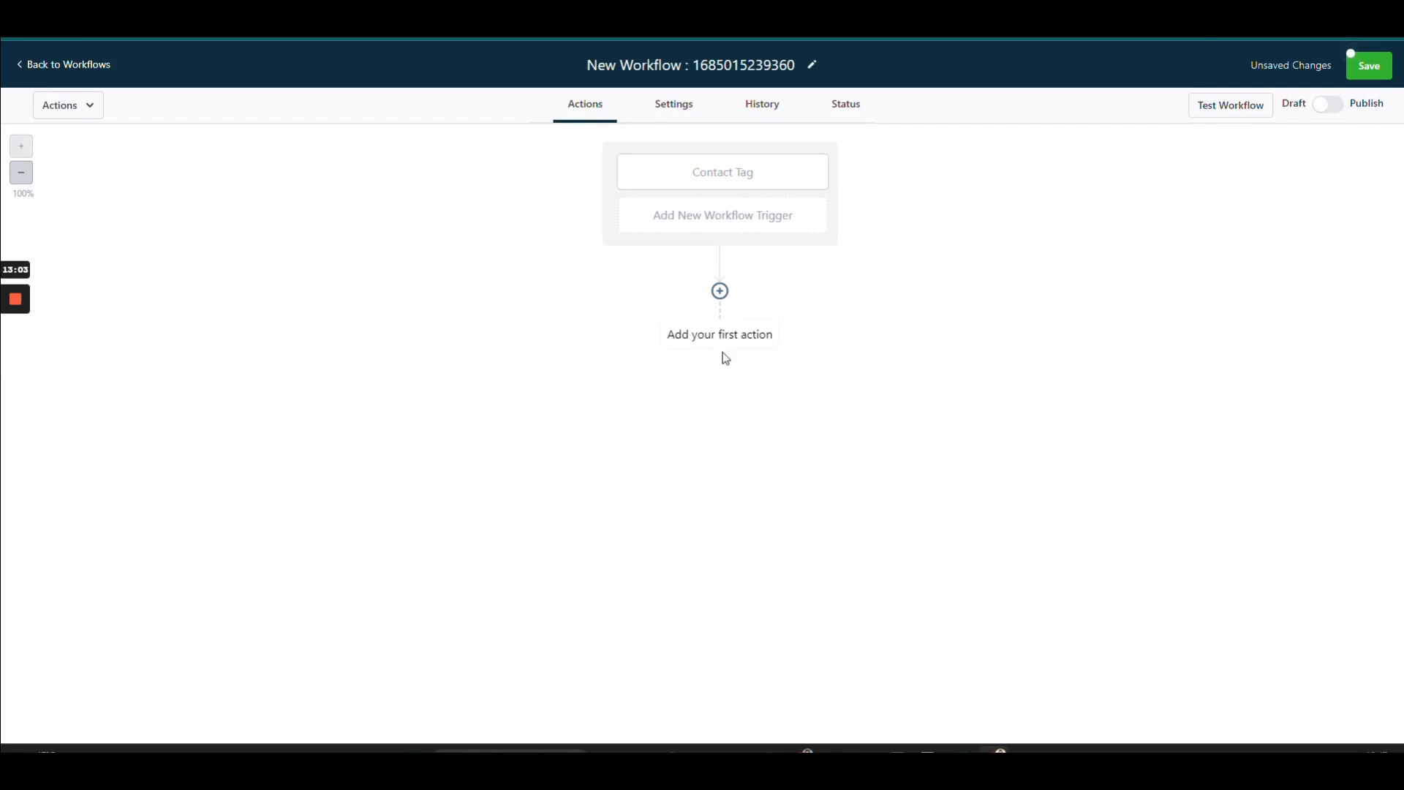
# Add a Webhook action after the trigger, using the POST method.
pyautogui.click(720, 293)
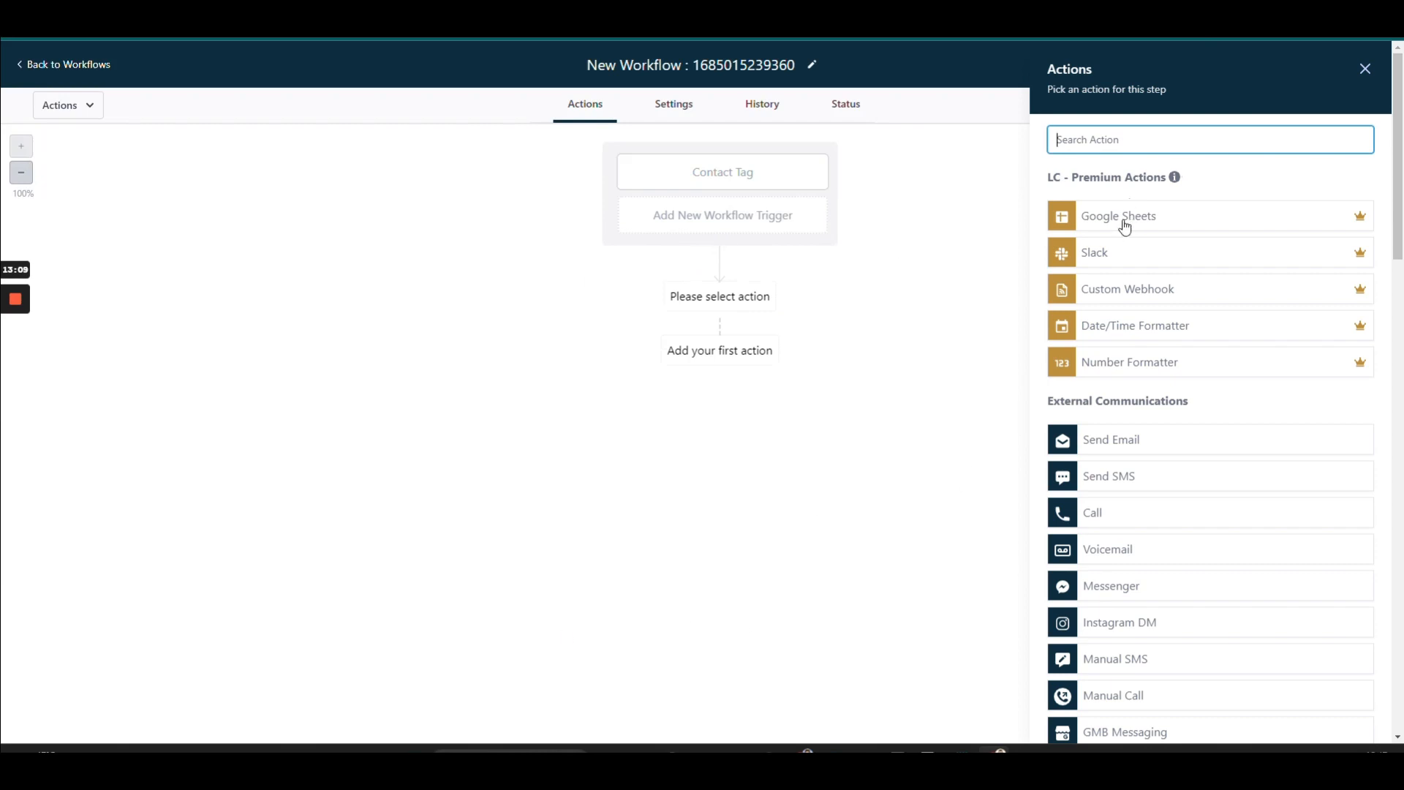
pyautogui.click(1102, 140)
pyautogui.write('webhook')
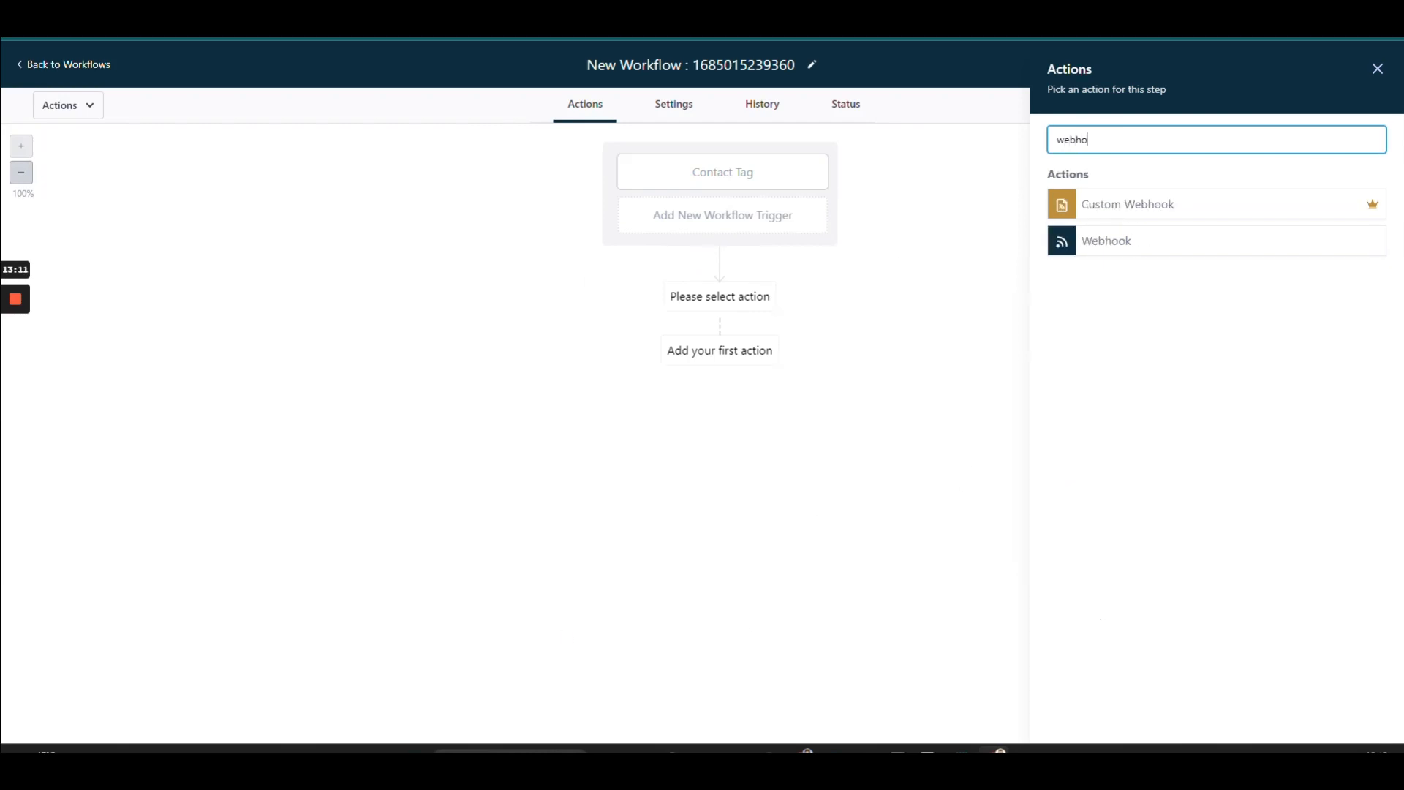
pyautogui.click(1108, 243)
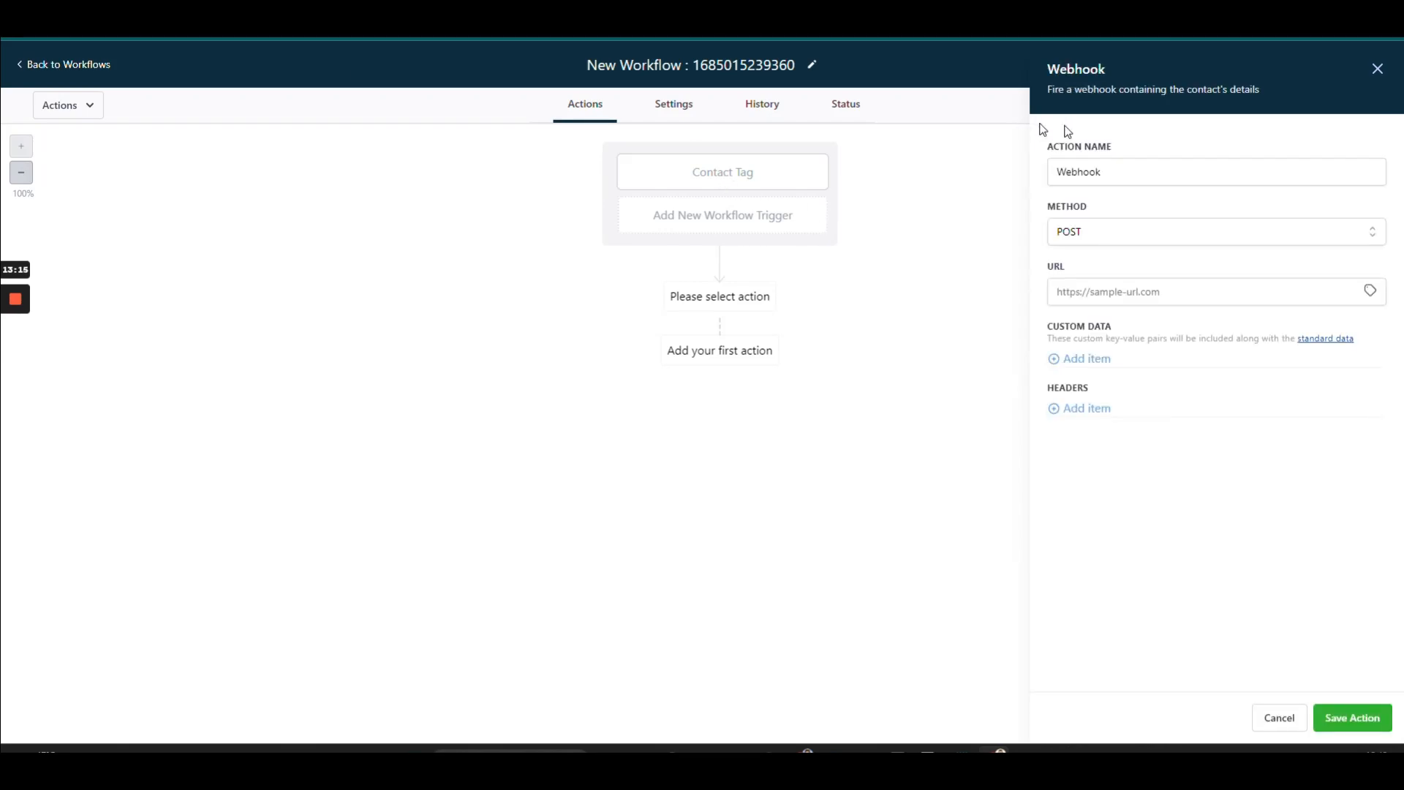
pyautogui.click(1117, 236)
pyautogui.click(1117, 238)
# Copy the webhook URL from the Zapier catch hook again, paste it as the Webhook action's URL and save the action.
pyautogui.hotkey('alt', 'Tab')
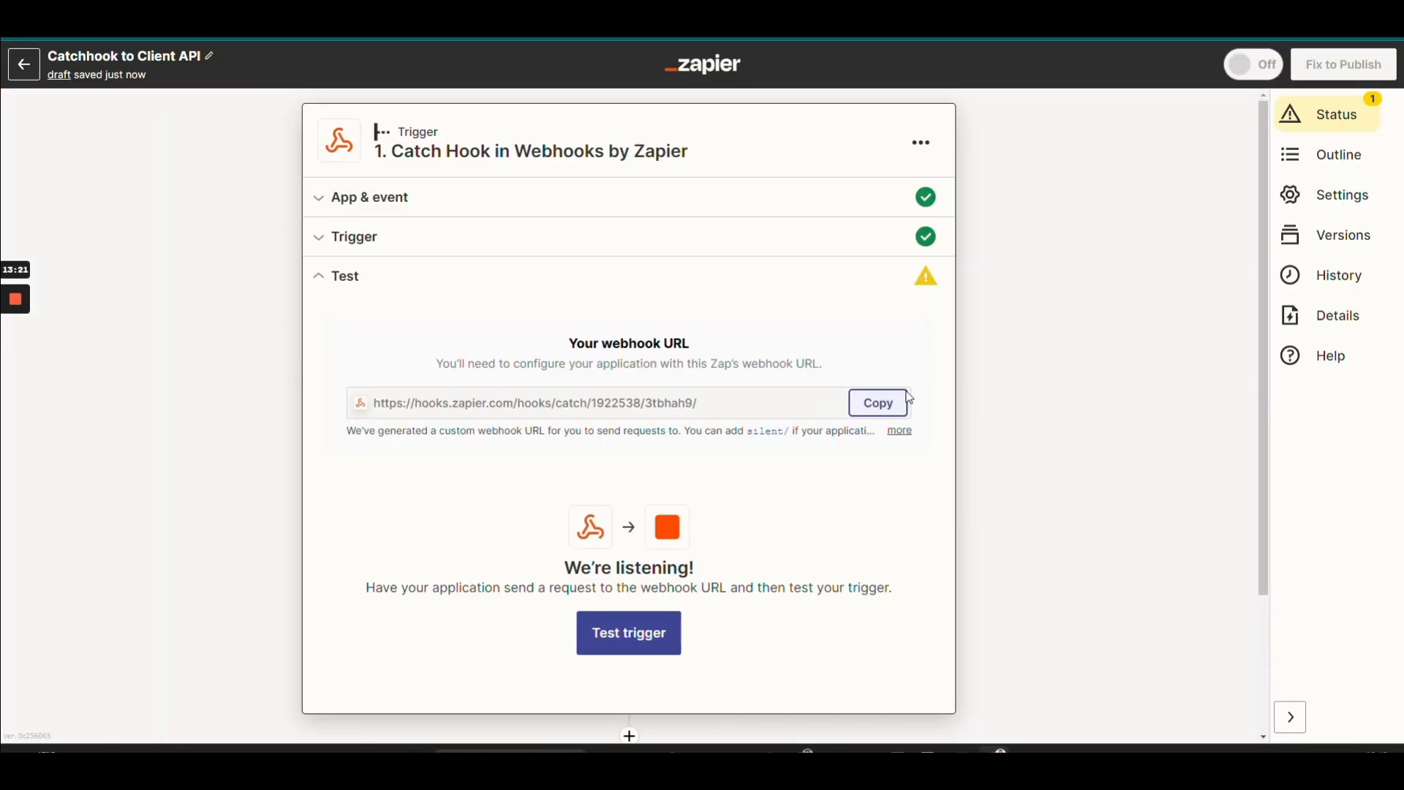
pyautogui.click(877, 402)
pyautogui.hotkey('alt', 'Tab')
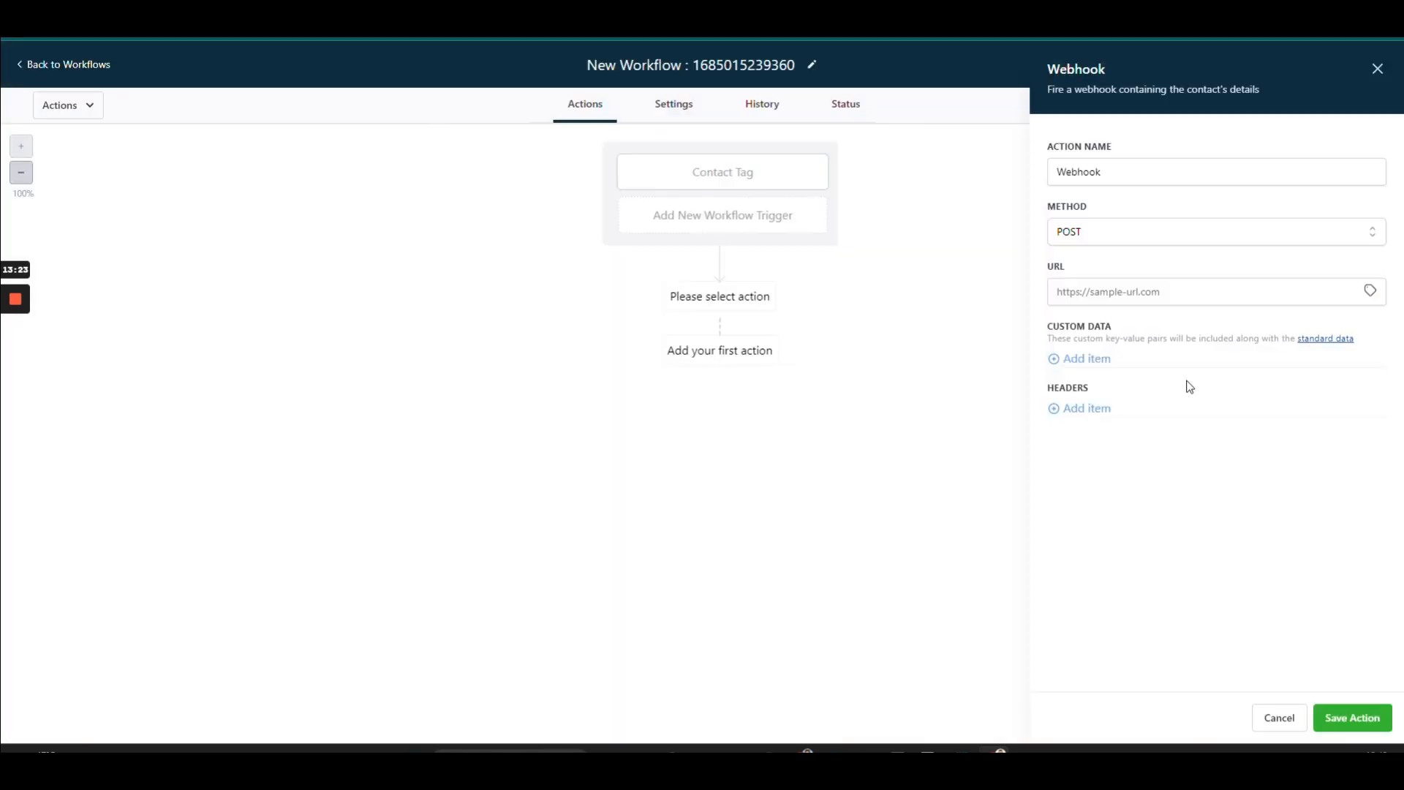
pyautogui.click(1111, 291)
pyautogui.hotkey('ctrl', 'v')
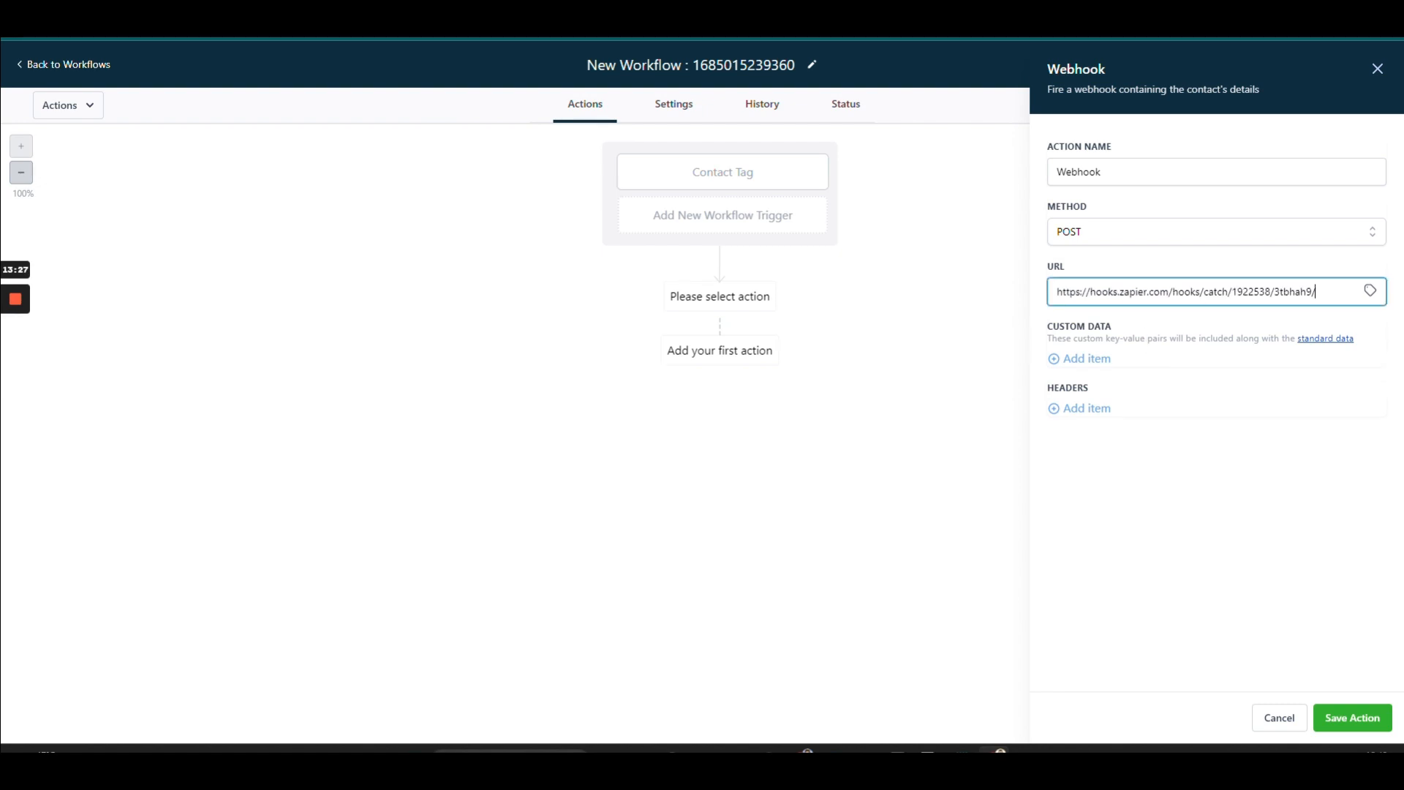
pyautogui.click(1361, 717)
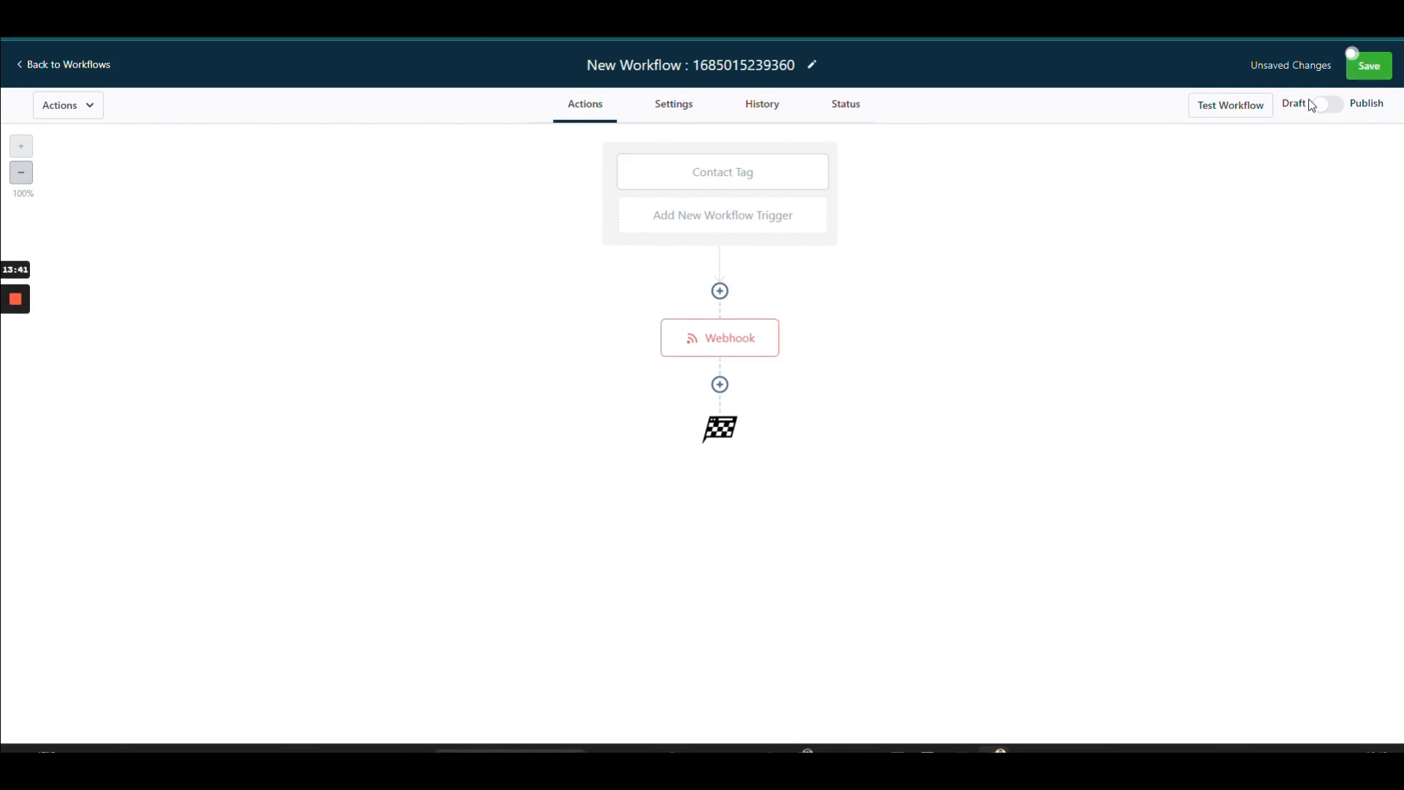
# Set the workflow to Publish, save it, and rename it Demo Catchhook.
pyautogui.click(1328, 106)
pyautogui.click(1364, 70)
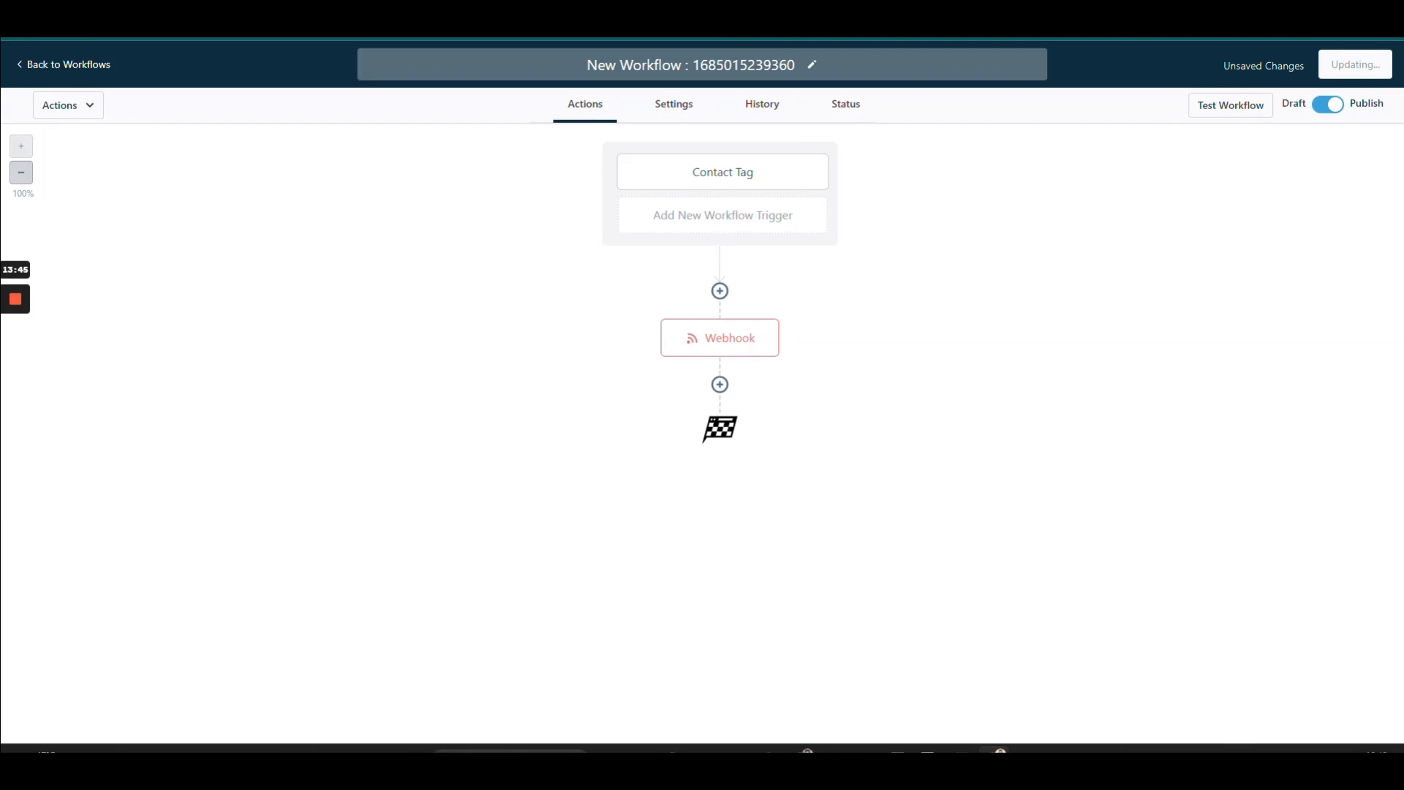
pyautogui.click(716, 65)
pyautogui.hotkey('ctrl', 'a')
pyautogui.press('BackSpace')
pyautogui.write('Demo')
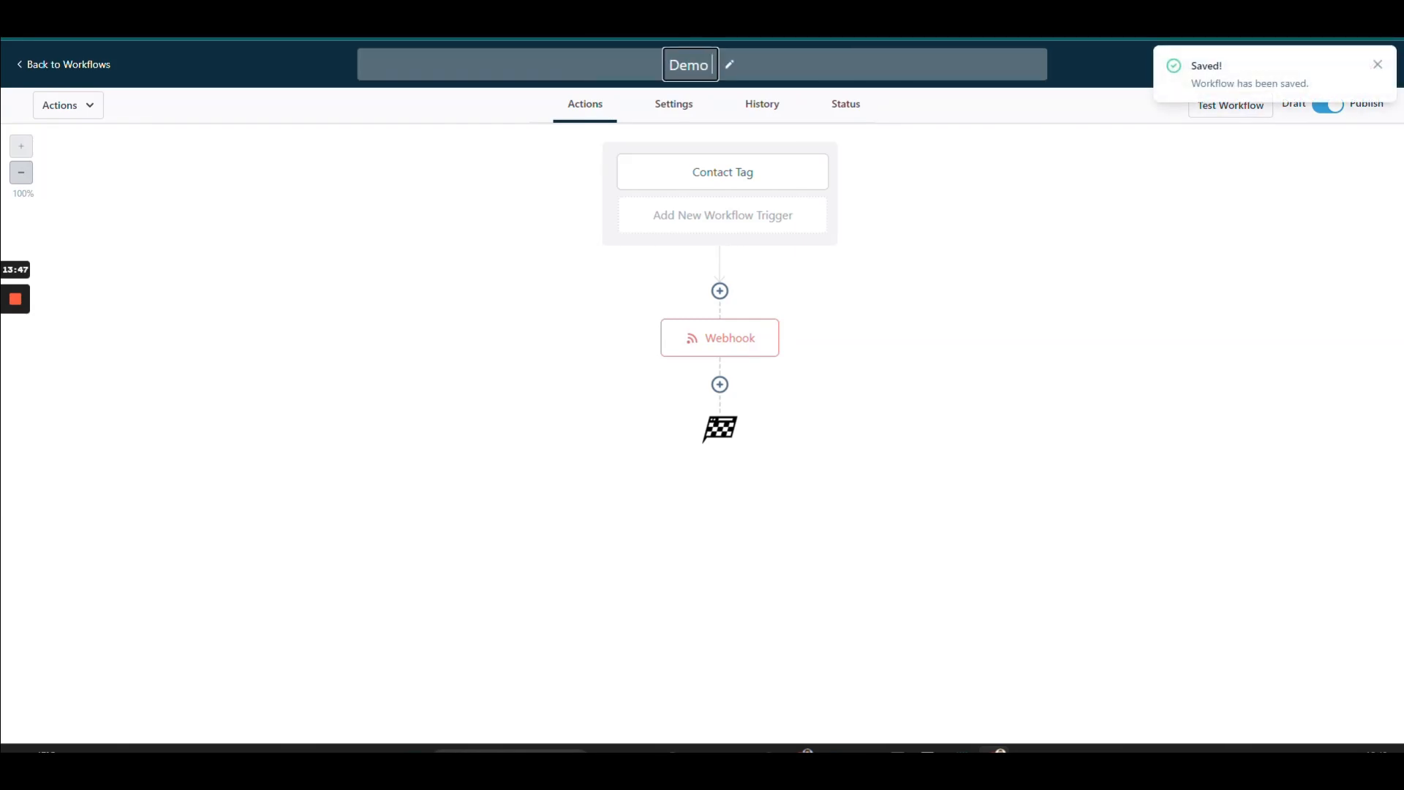
pyautogui.write(' Ctahchook')
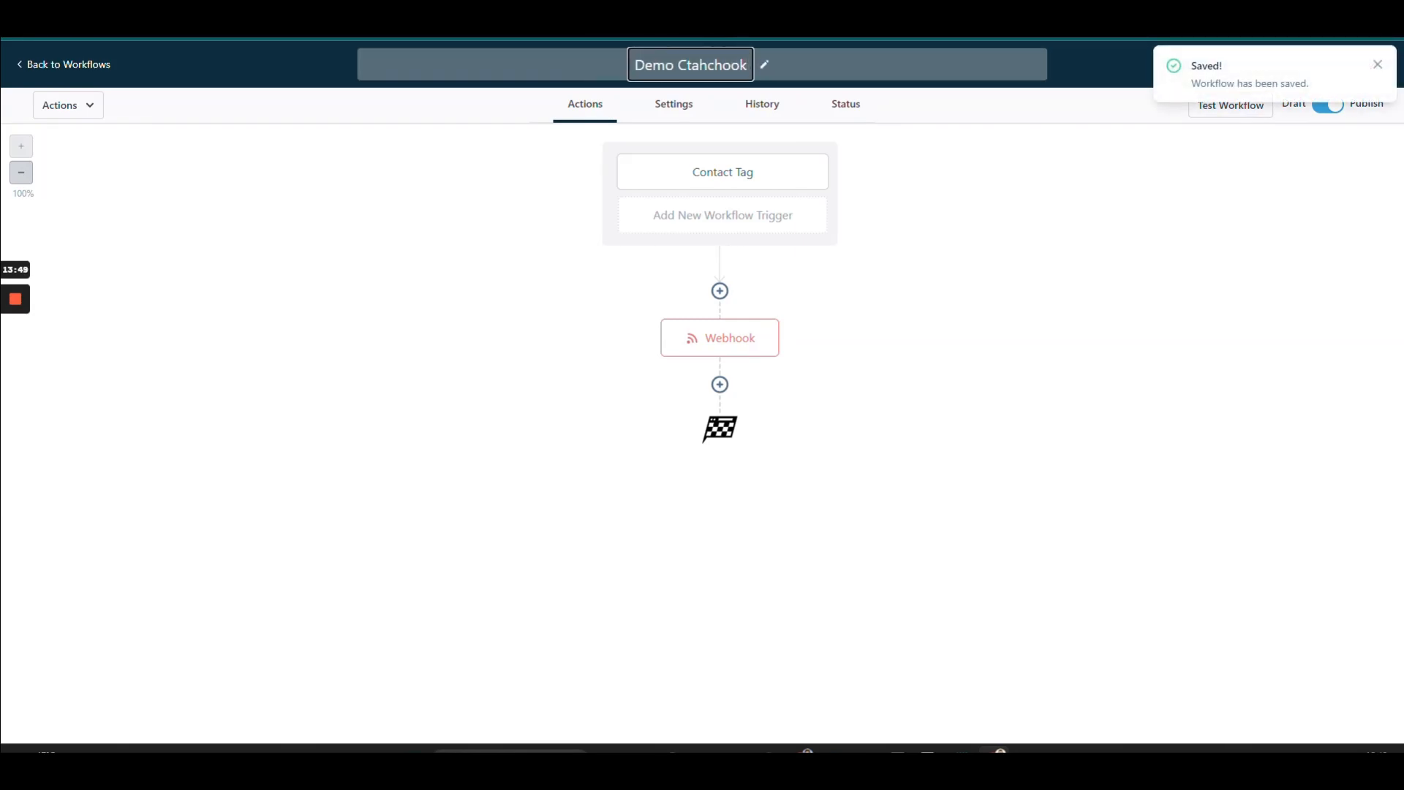
pyautogui.press('BackSpace')
pyautogui.press('BackSpace')
pyautogui.write('at')
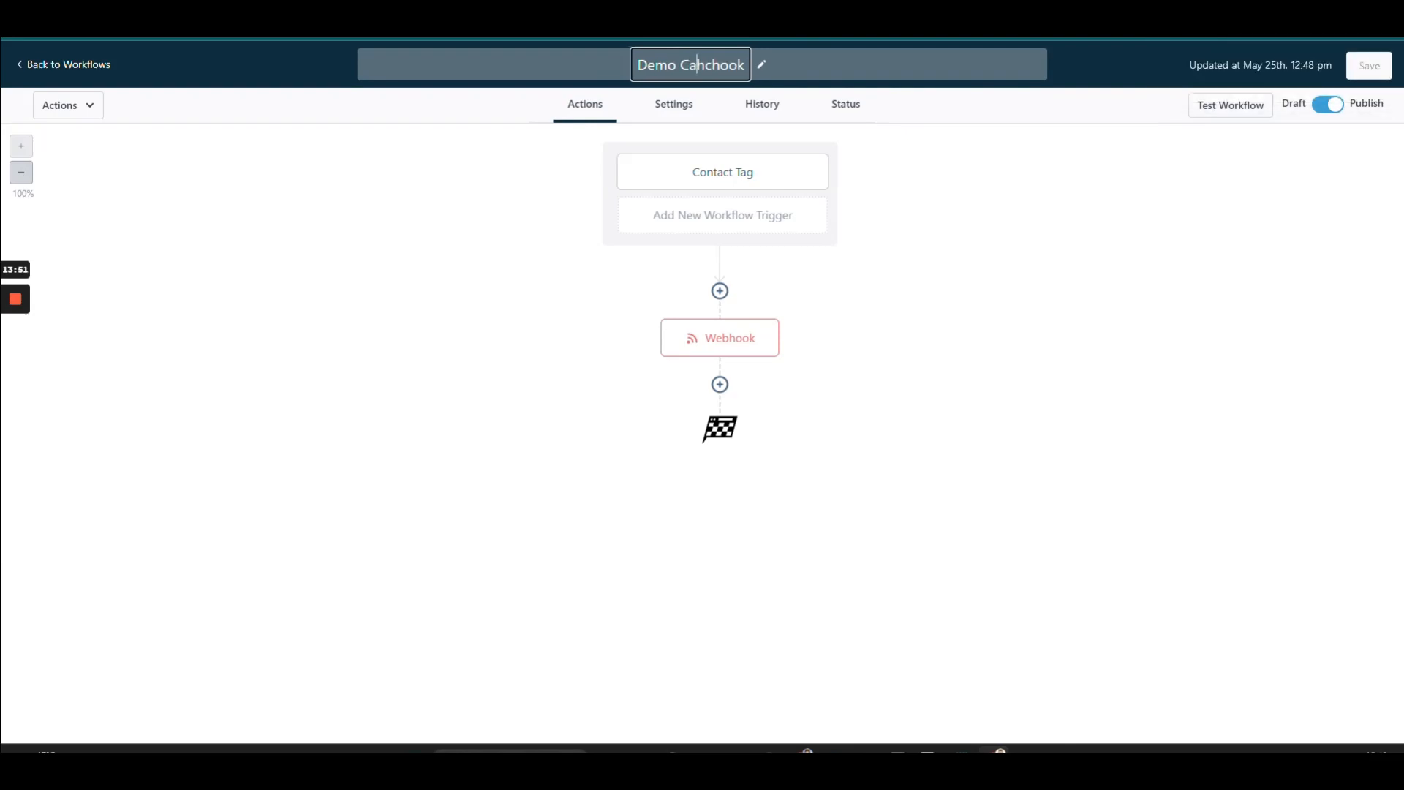
pyautogui.click(714, 65)
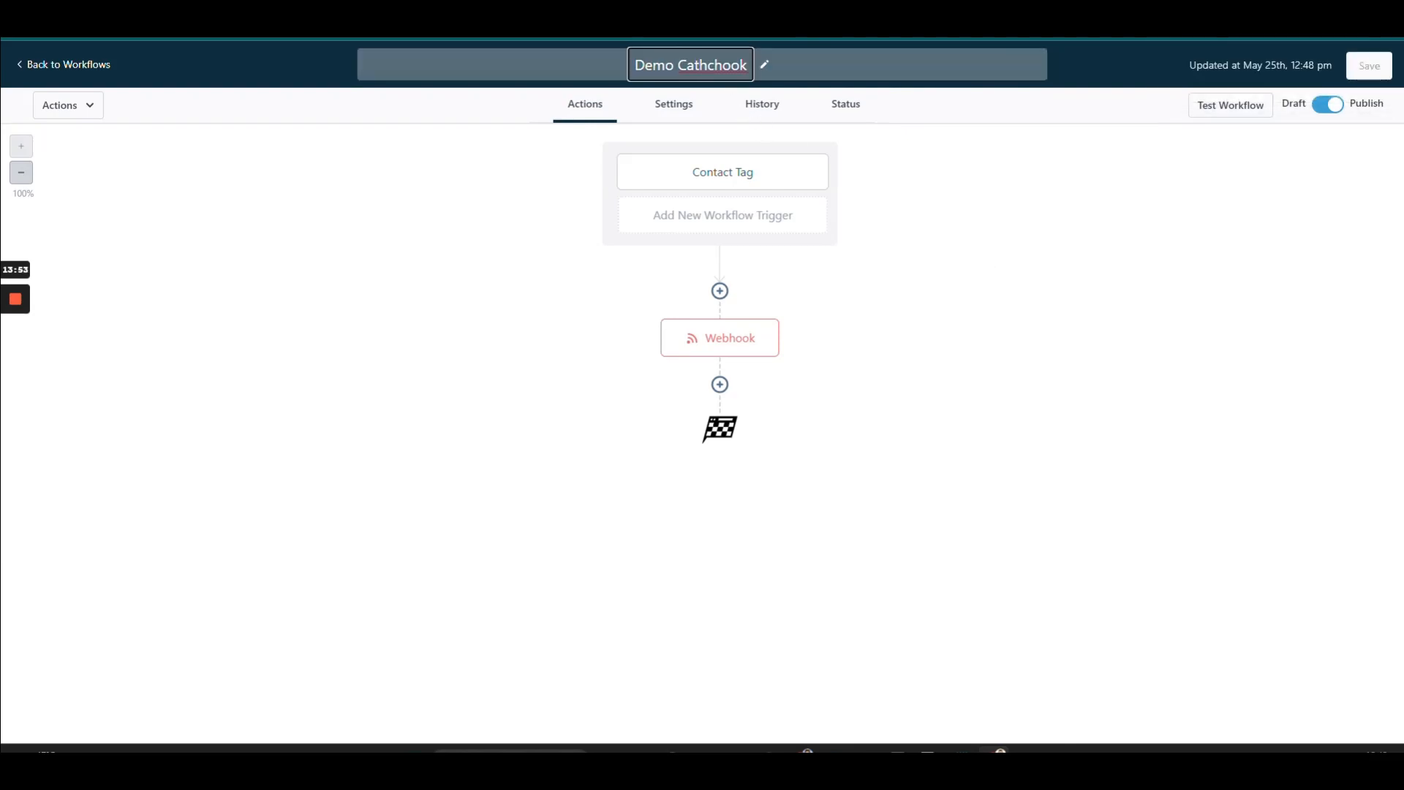
pyautogui.press('BackSpace')
pyautogui.press('BackSpace')
pyautogui.write('ch')
pyautogui.press('Return')
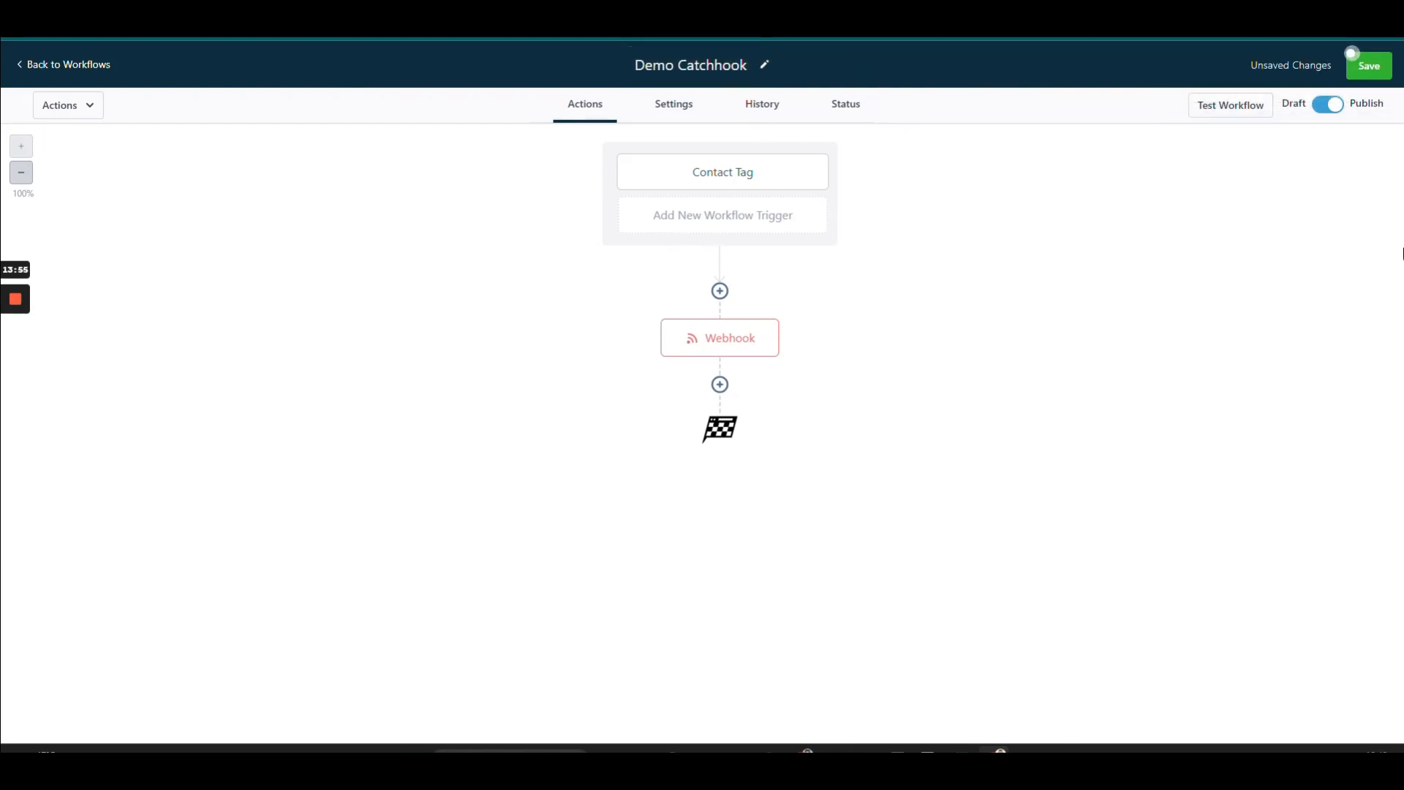
# Save the Demo Catchhook workflow, leave it and open the contacts list.
pyautogui.click(1368, 64)
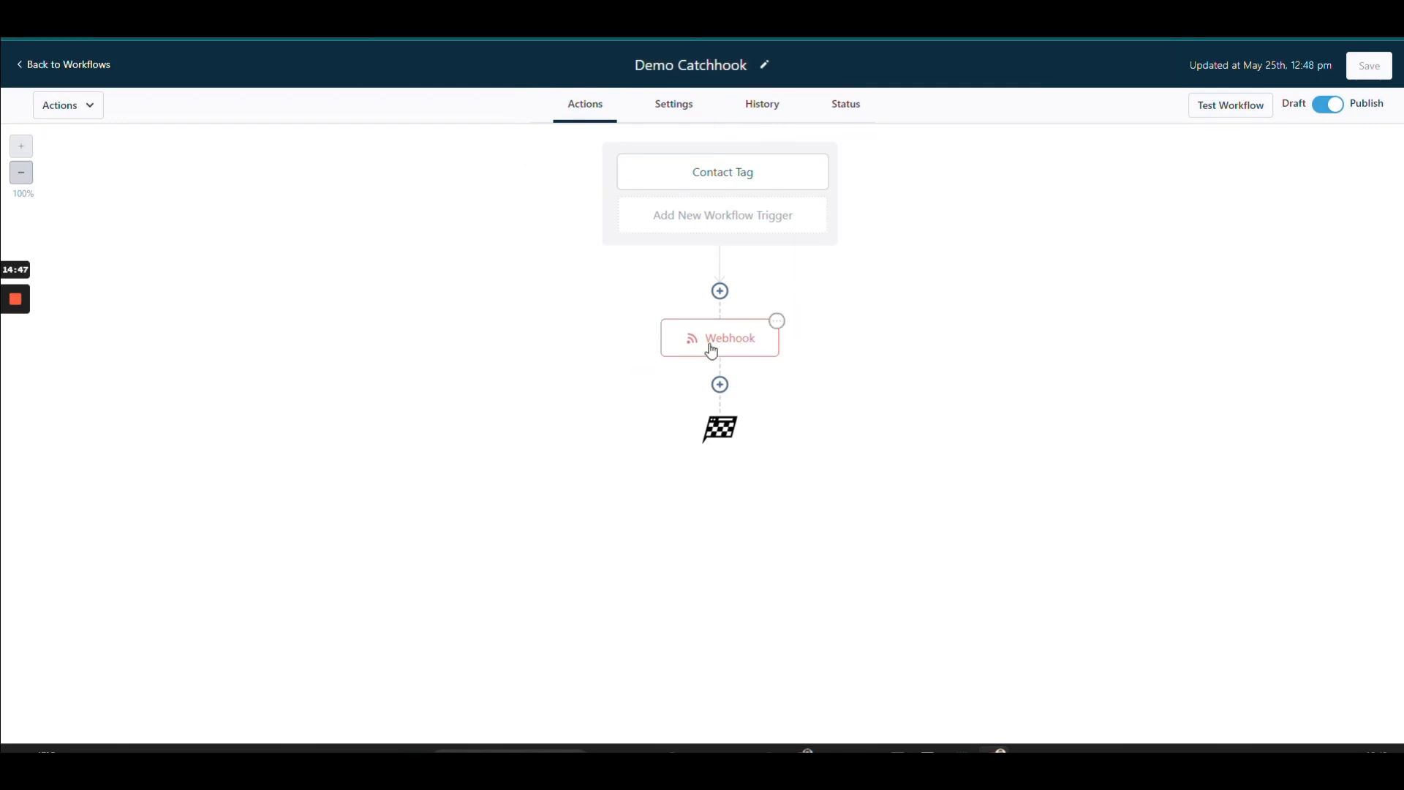
pyautogui.click(88, 70)
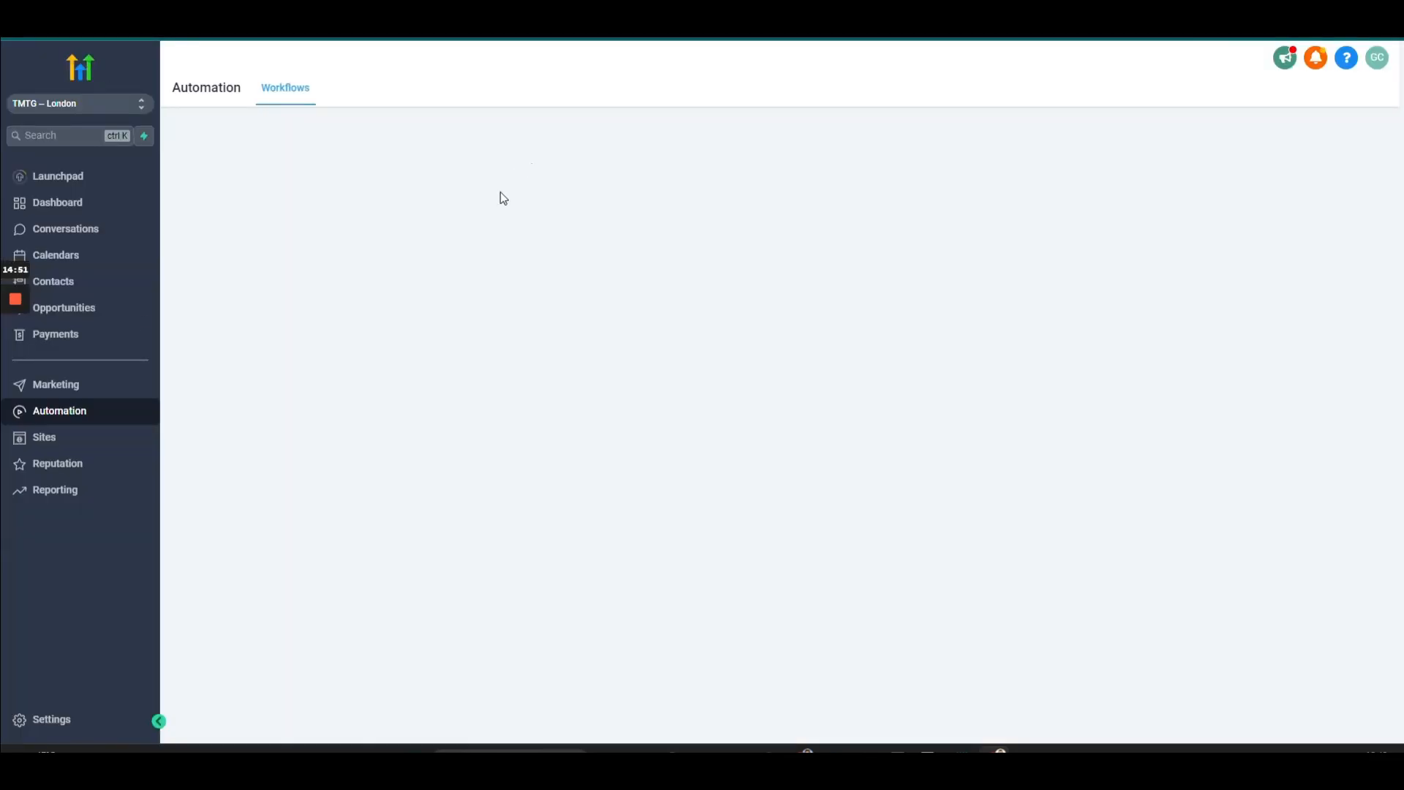
pyautogui.click(89, 283)
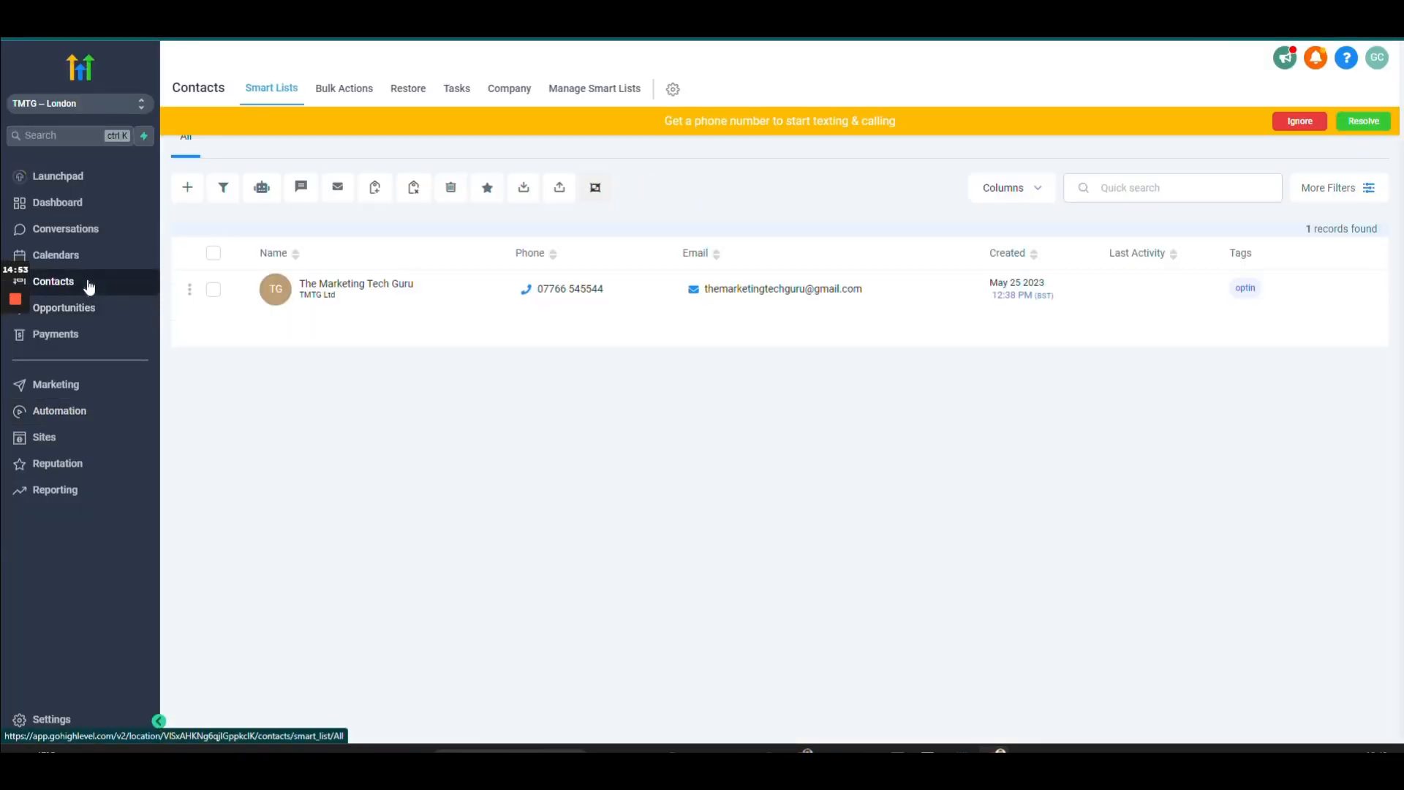
# Add the test contact to the Demo Catchhook workflow all at once, with 21e as the action description.
pyautogui.click(213, 290)
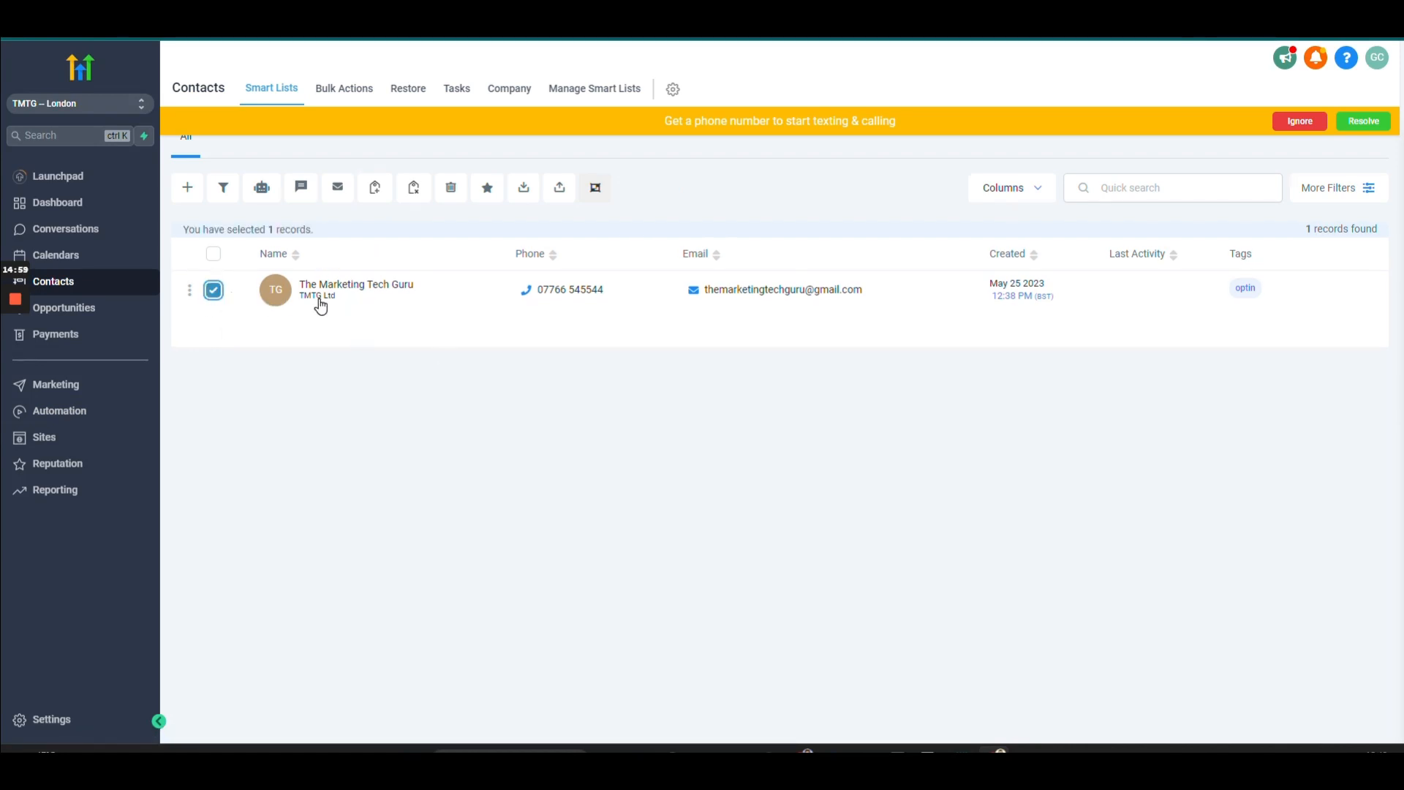
pyautogui.click(261, 189)
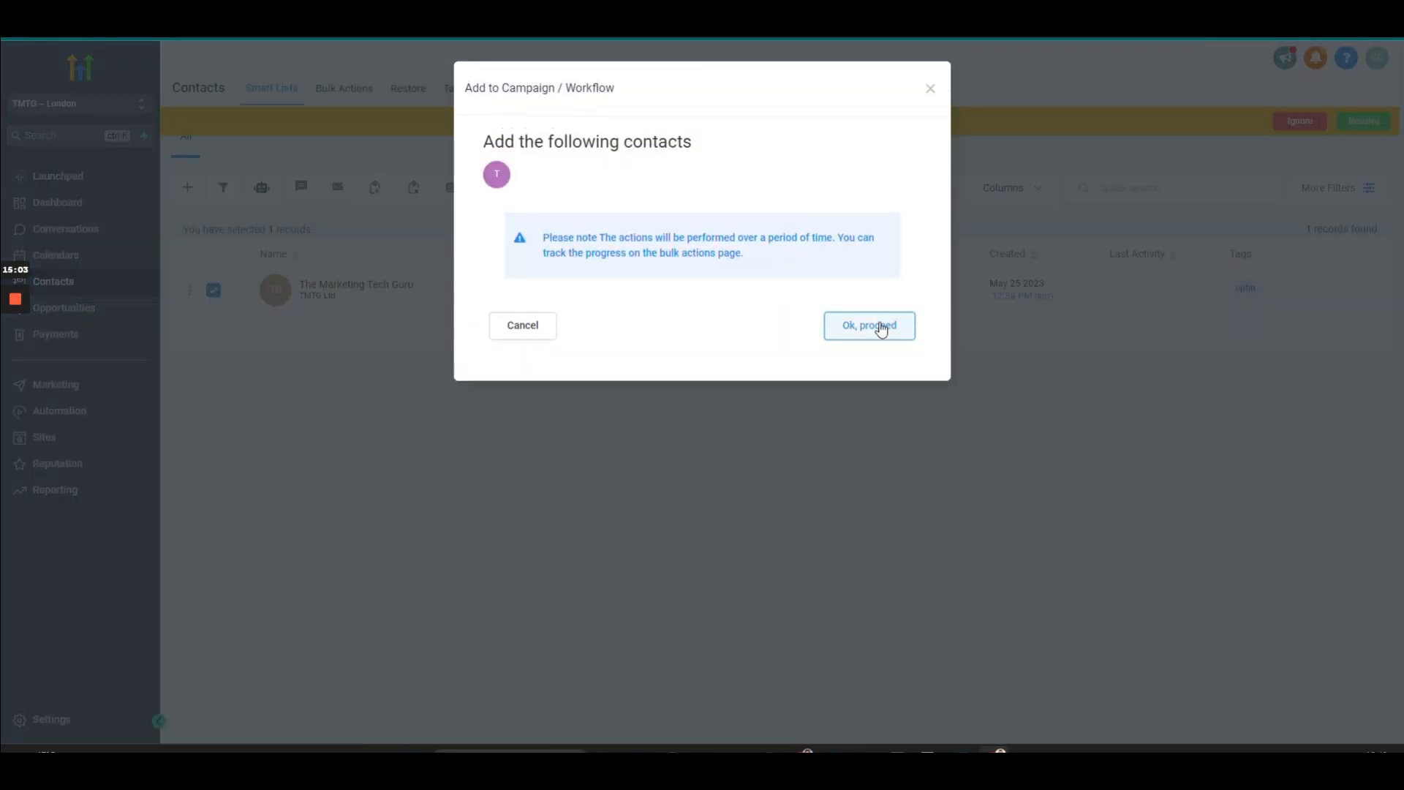
pyautogui.click(869, 326)
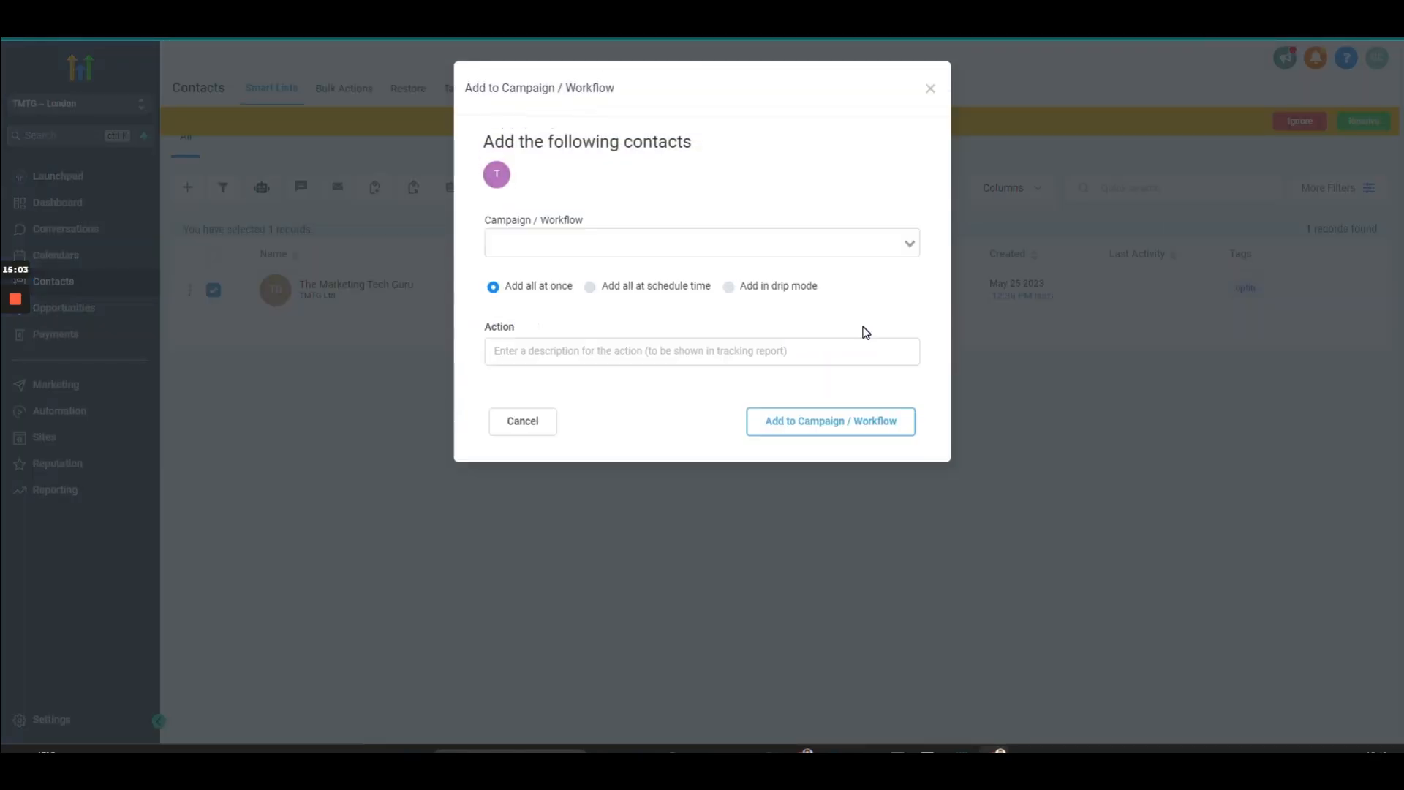
pyautogui.click(570, 245)
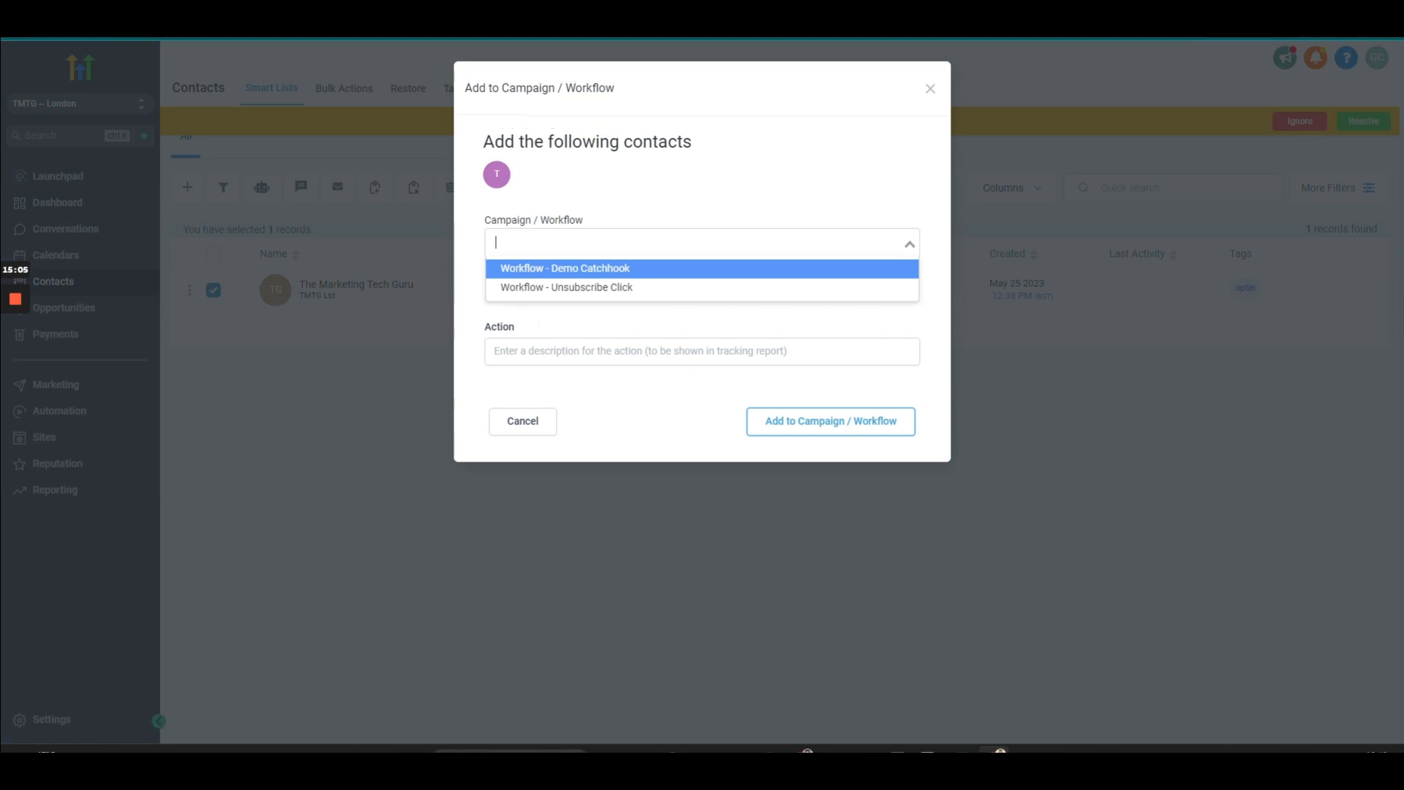
pyautogui.click(588, 270)
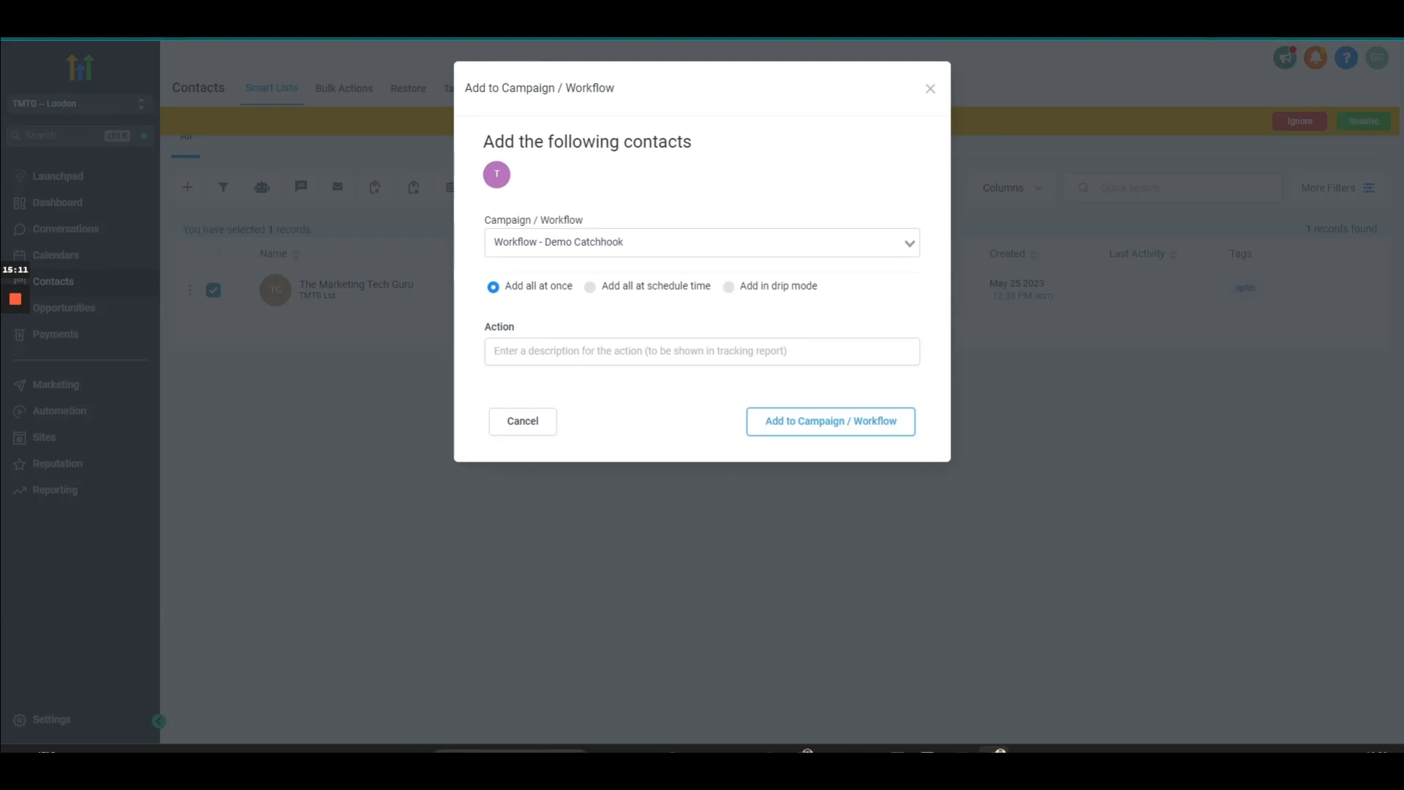
pyautogui.click(867, 433)
pyautogui.click(625, 353)
pyautogui.write('21e')
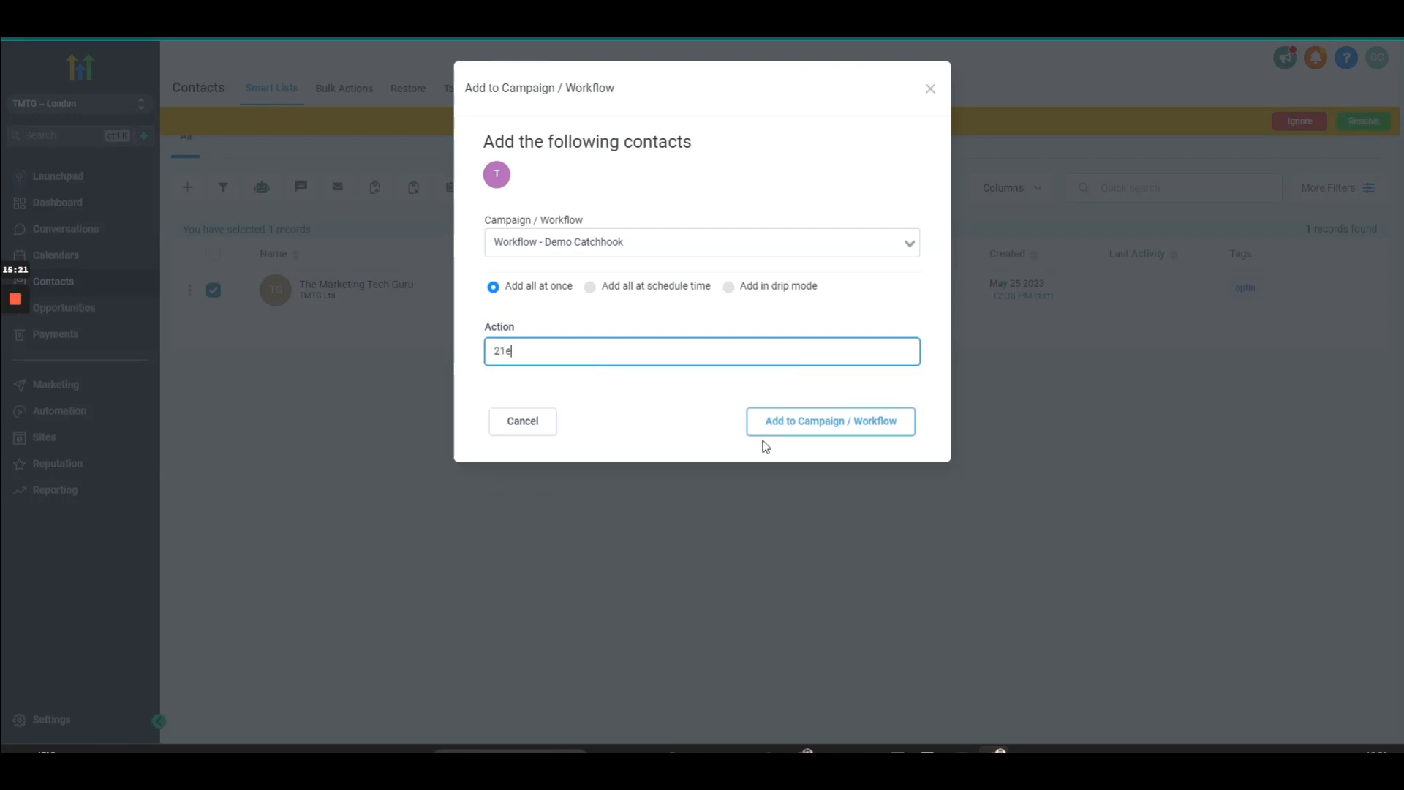
pyautogui.click(824, 423)
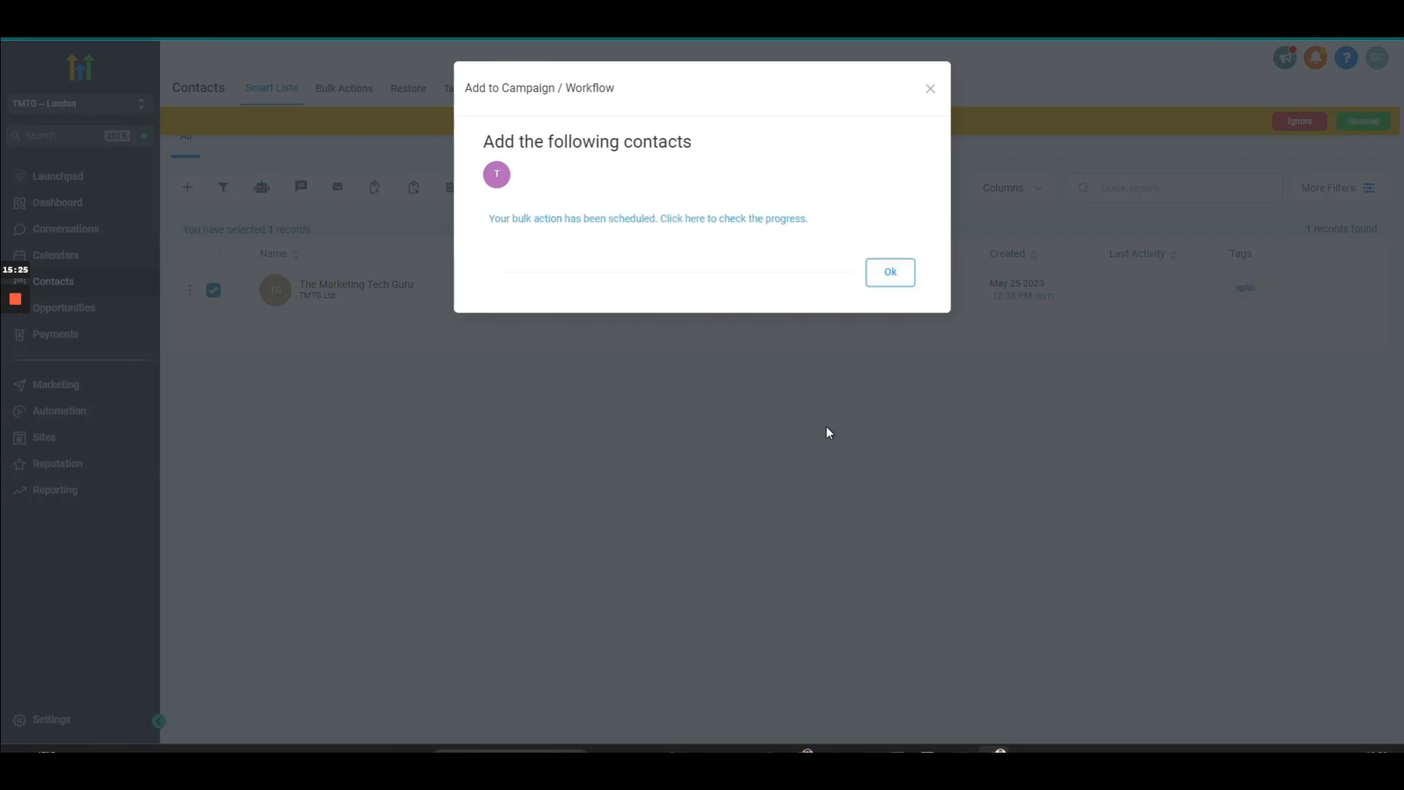
pyautogui.click(889, 275)
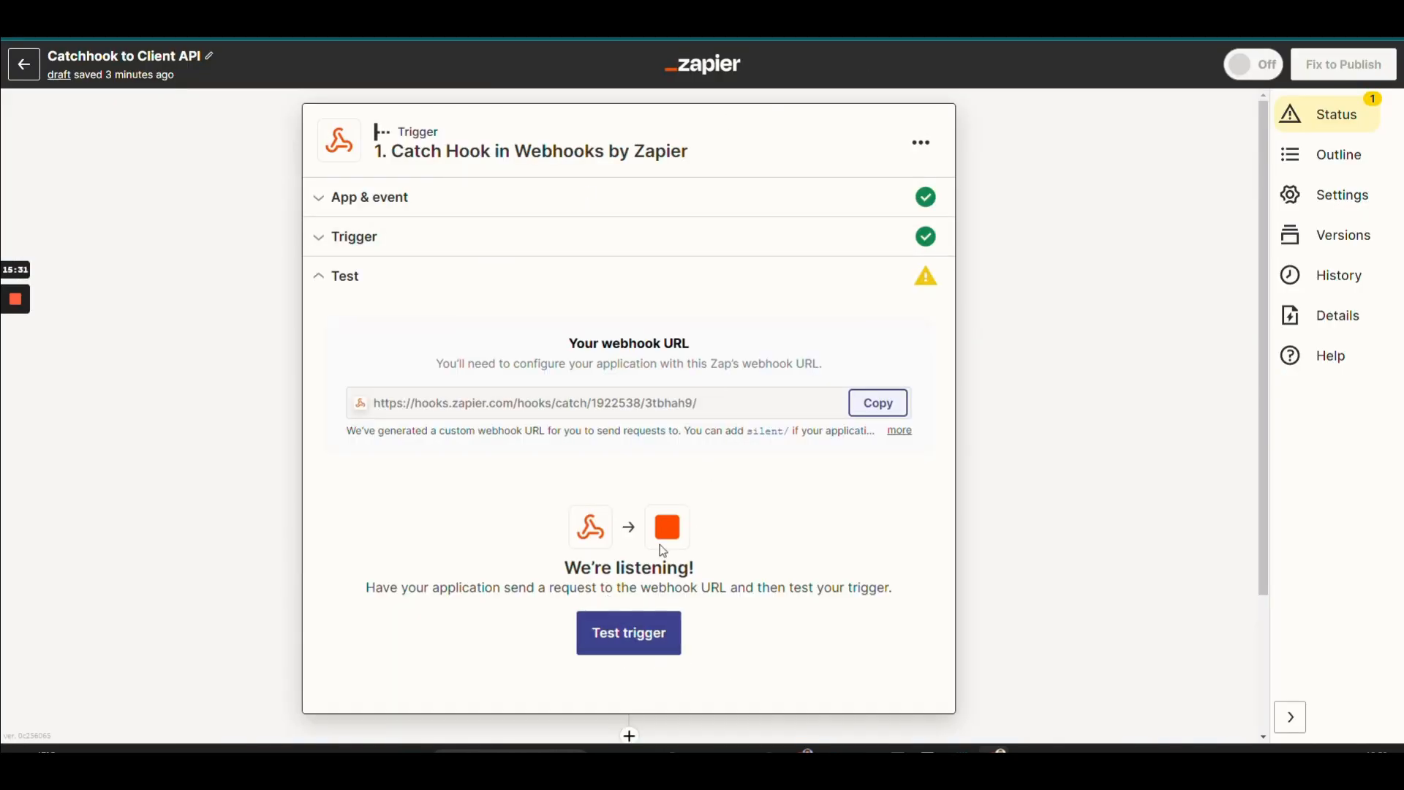
# In Zapier, test the catch hook trigger and examine the contact fields of request A, highlighting the company_name key.
pyautogui.click(648, 640)
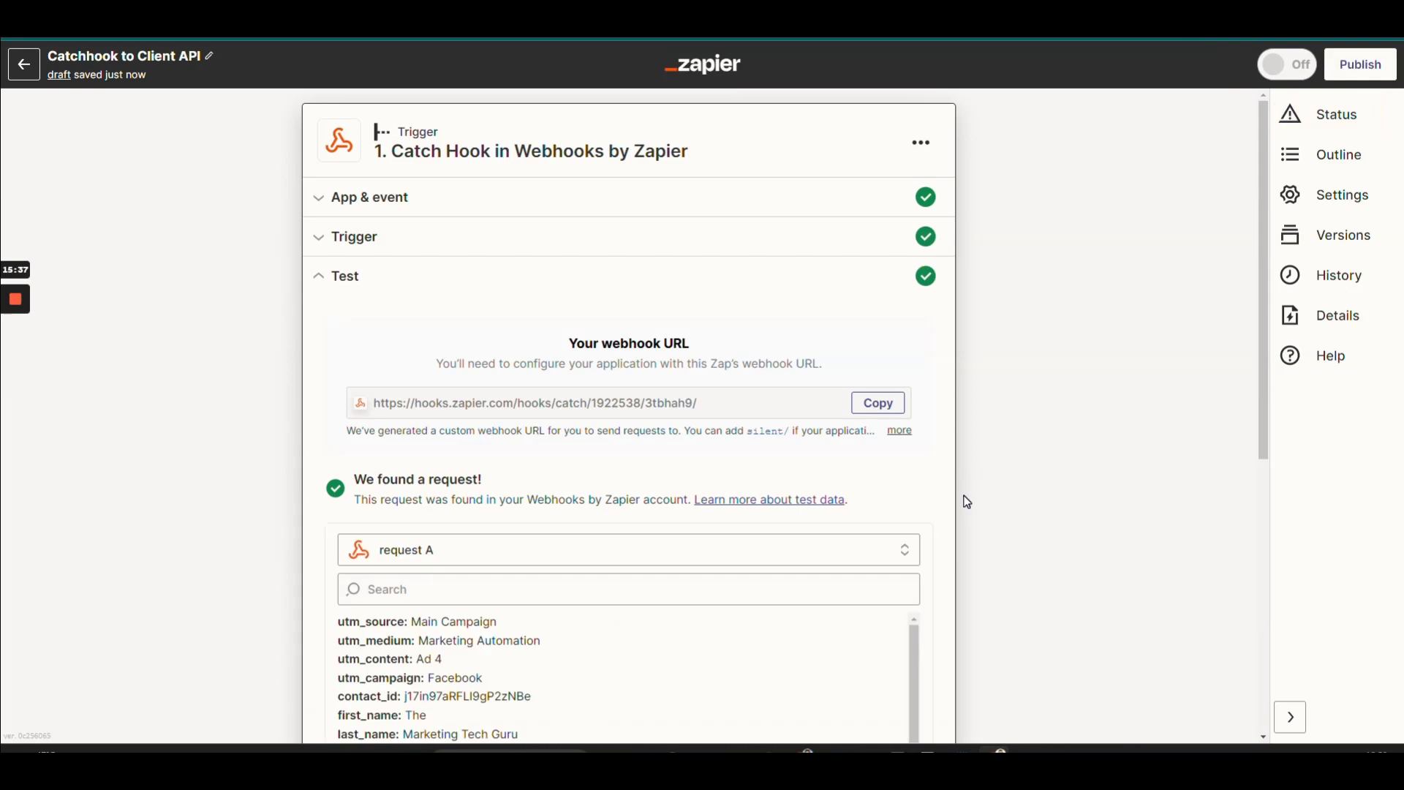
pyautogui.scroll(-3, 1097, 464)
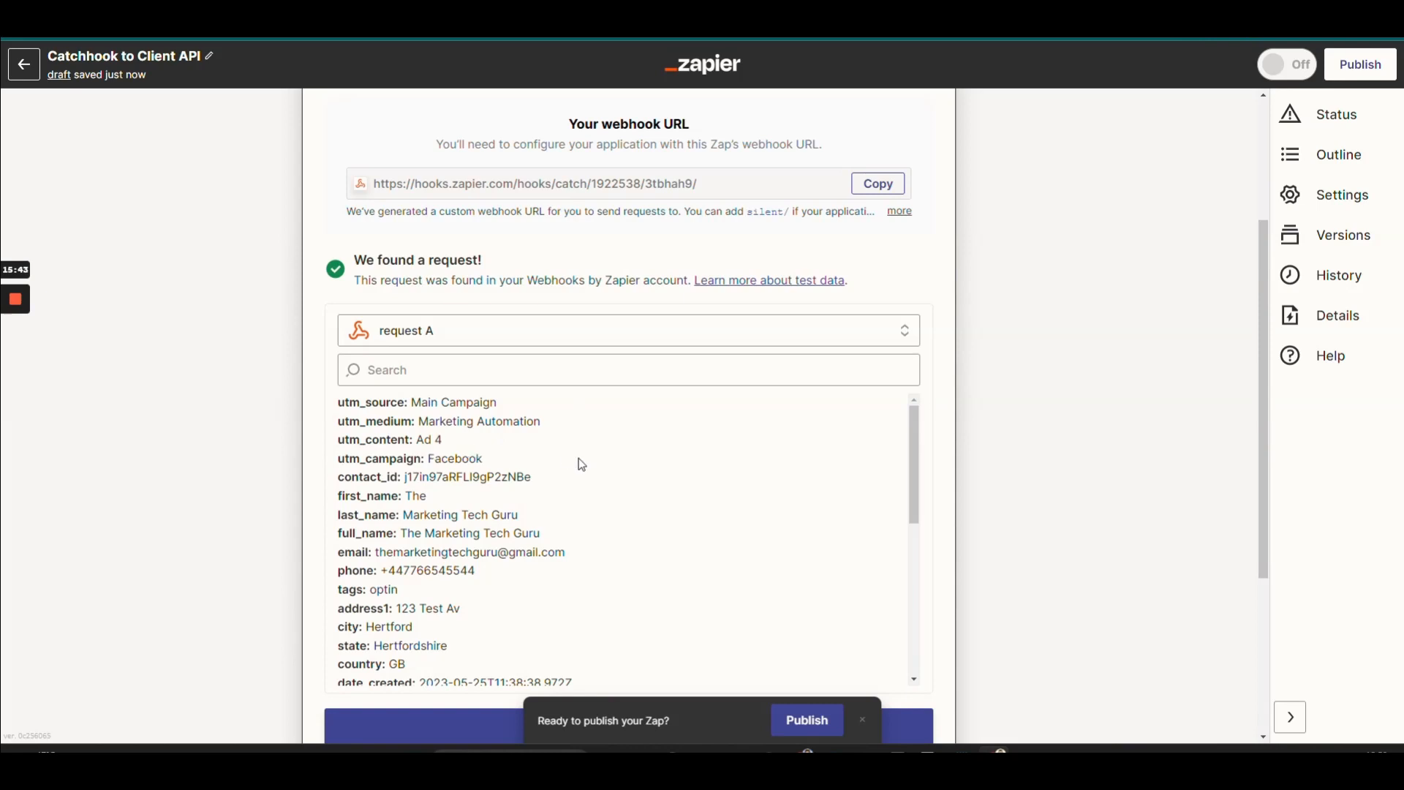
pyautogui.scroll(-2, 541, 459)
pyautogui.scroll(1, 419, 454)
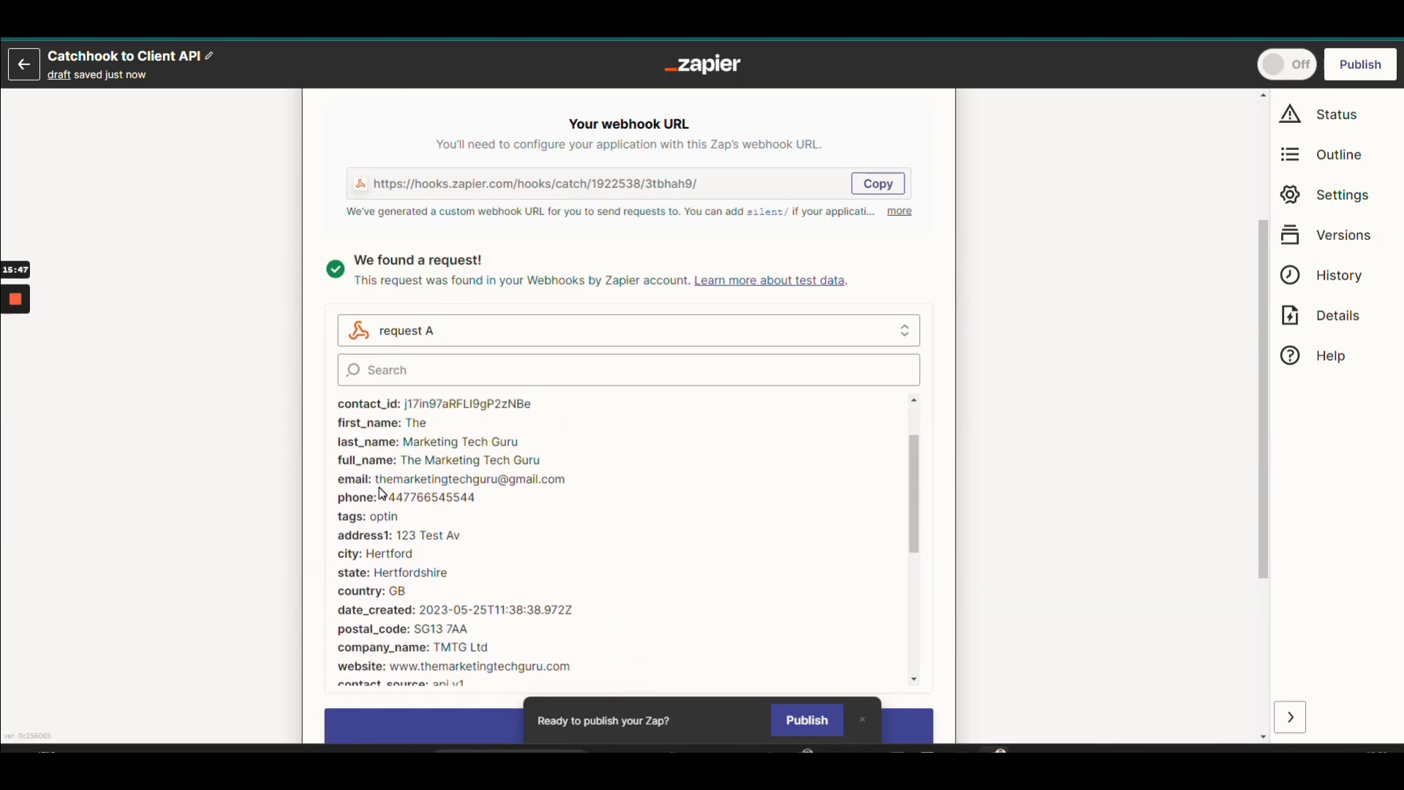
pyautogui.scroll(-2, 674, 506)
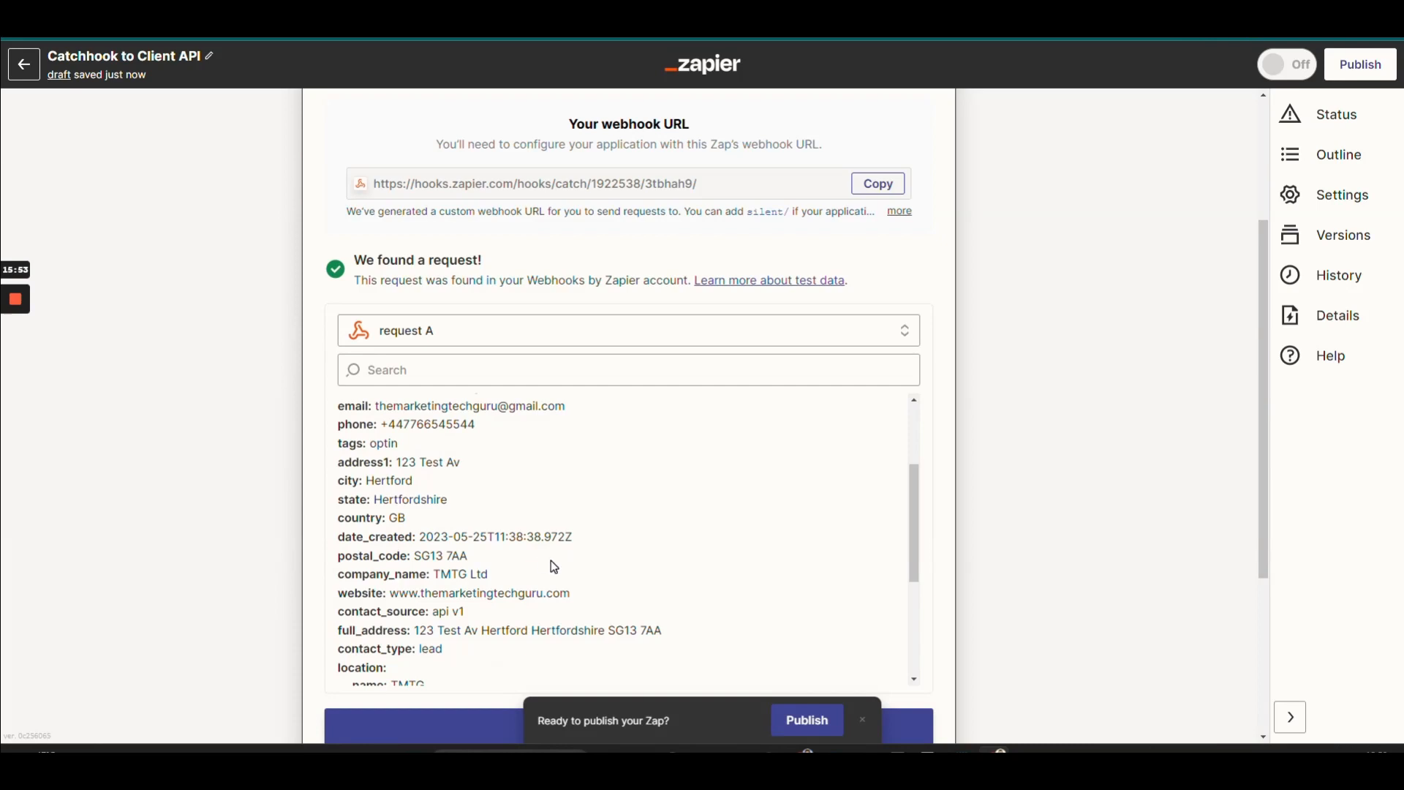
pyautogui.scroll(-2, 550, 560)
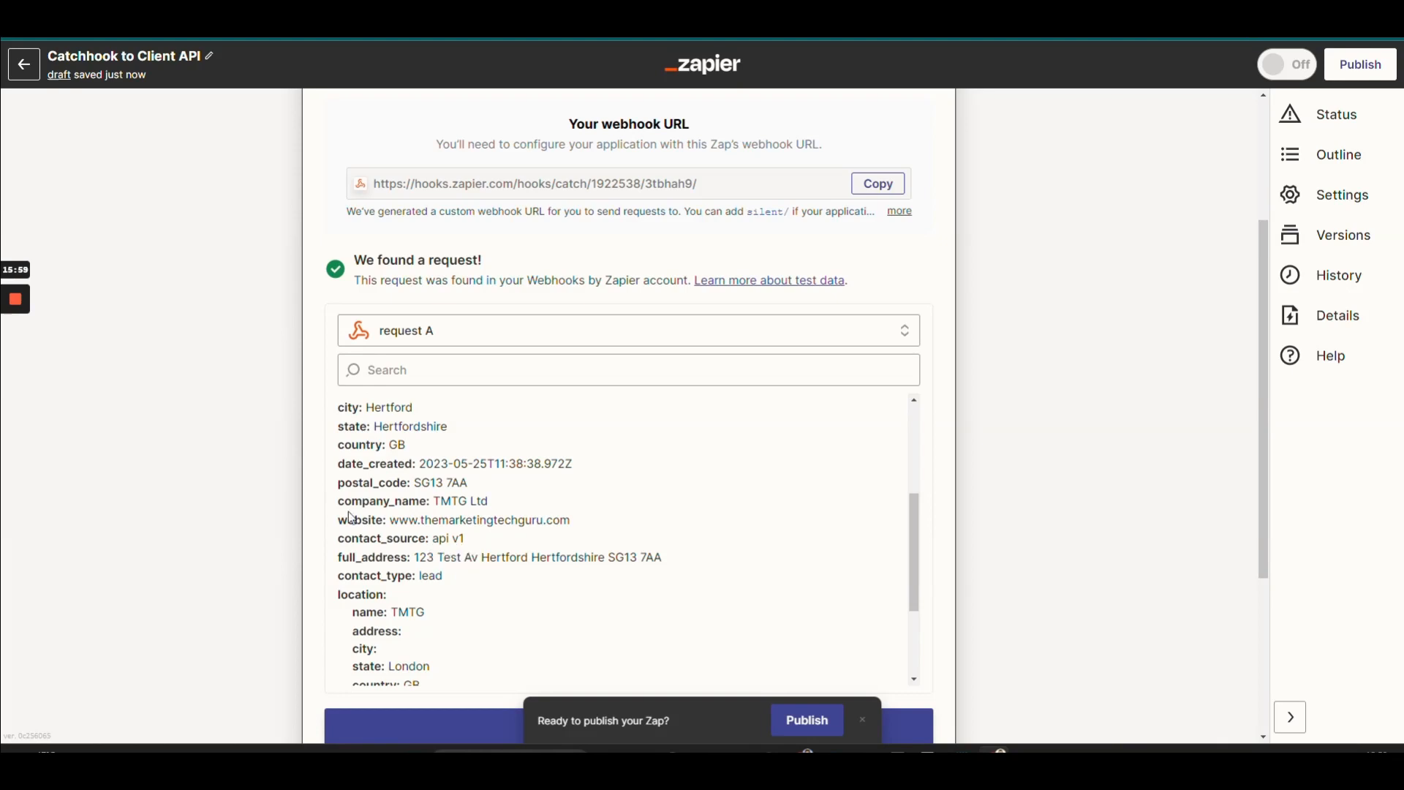
pyautogui.moveTo(338, 501); pyautogui.dragTo(409, 501)
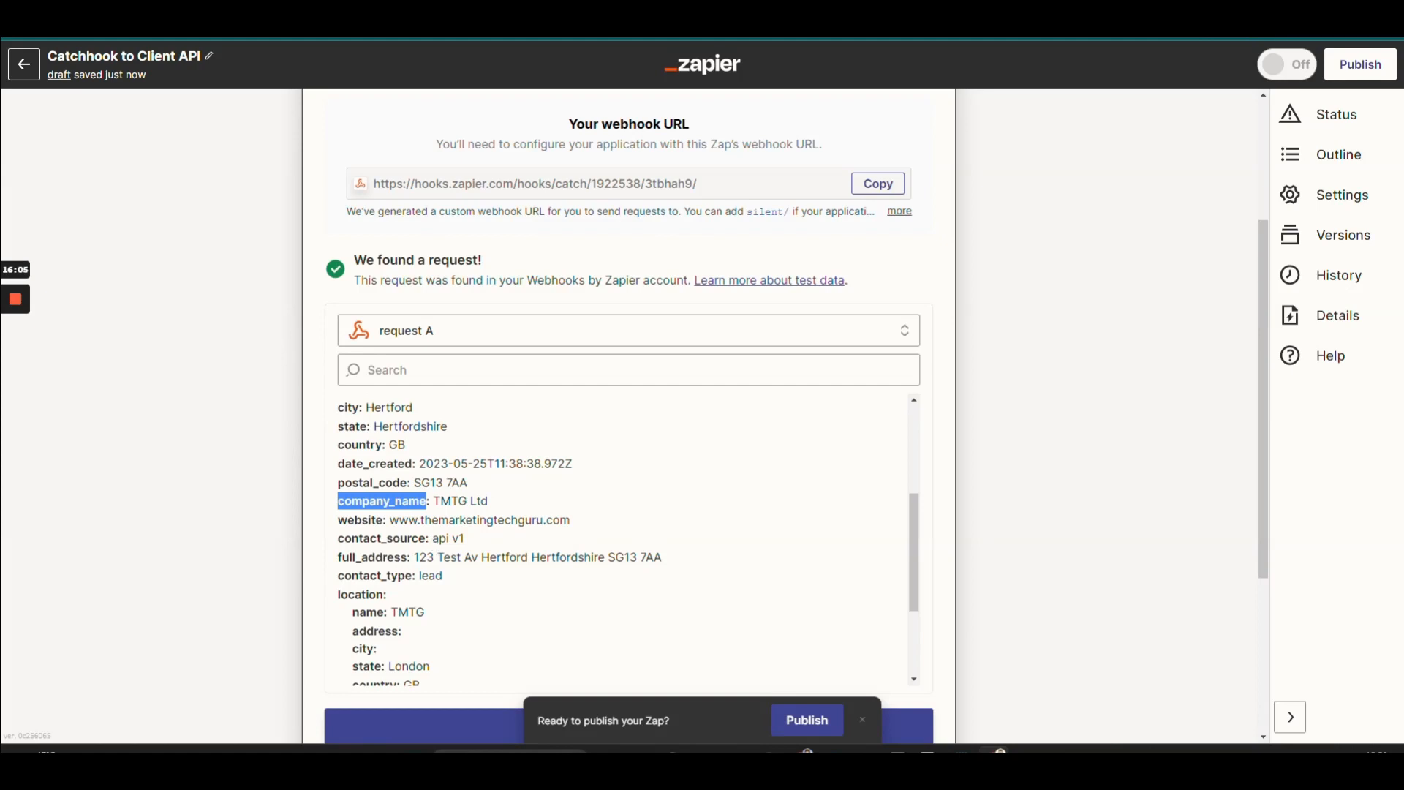
pyautogui.scroll(-2, 582, 508)
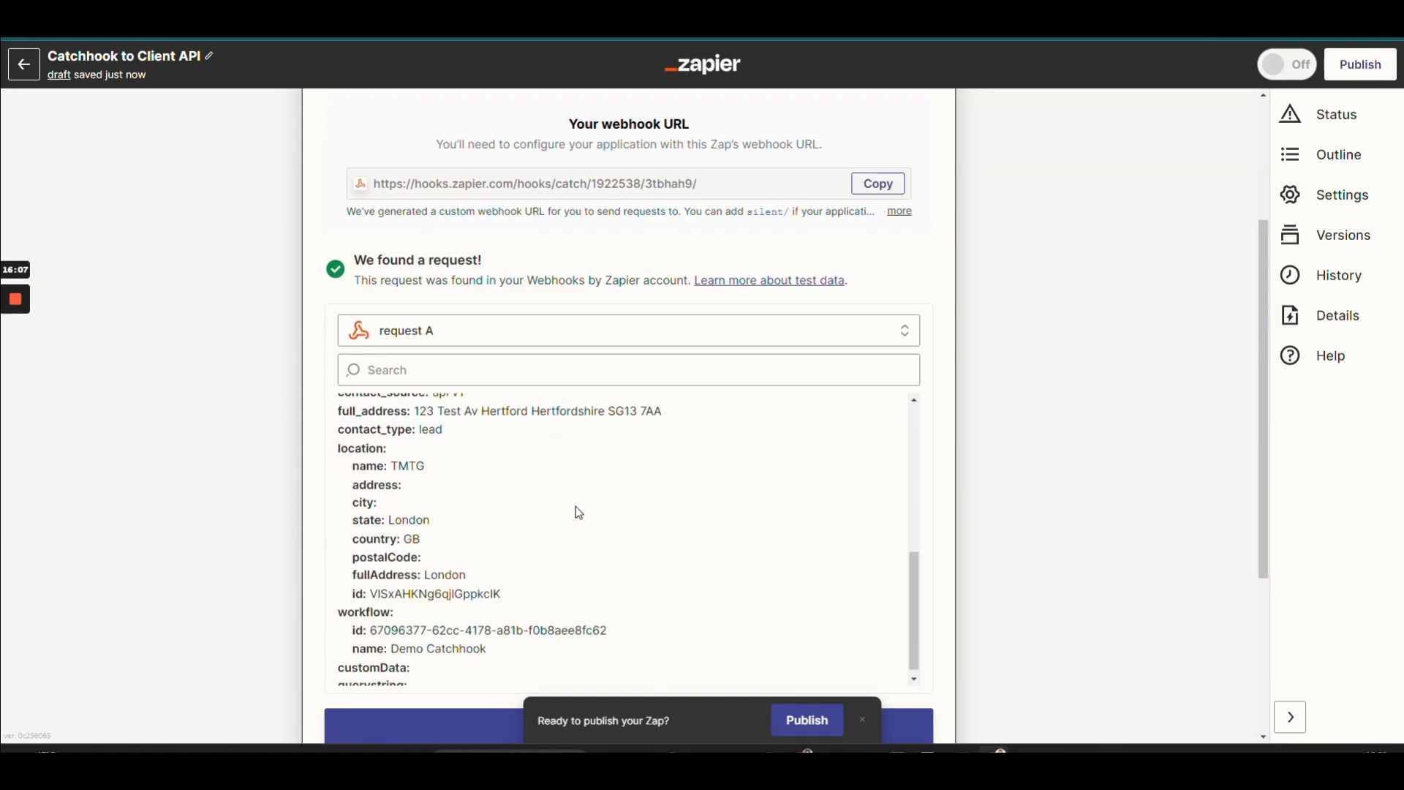
pyautogui.scroll(5, 490, 560)
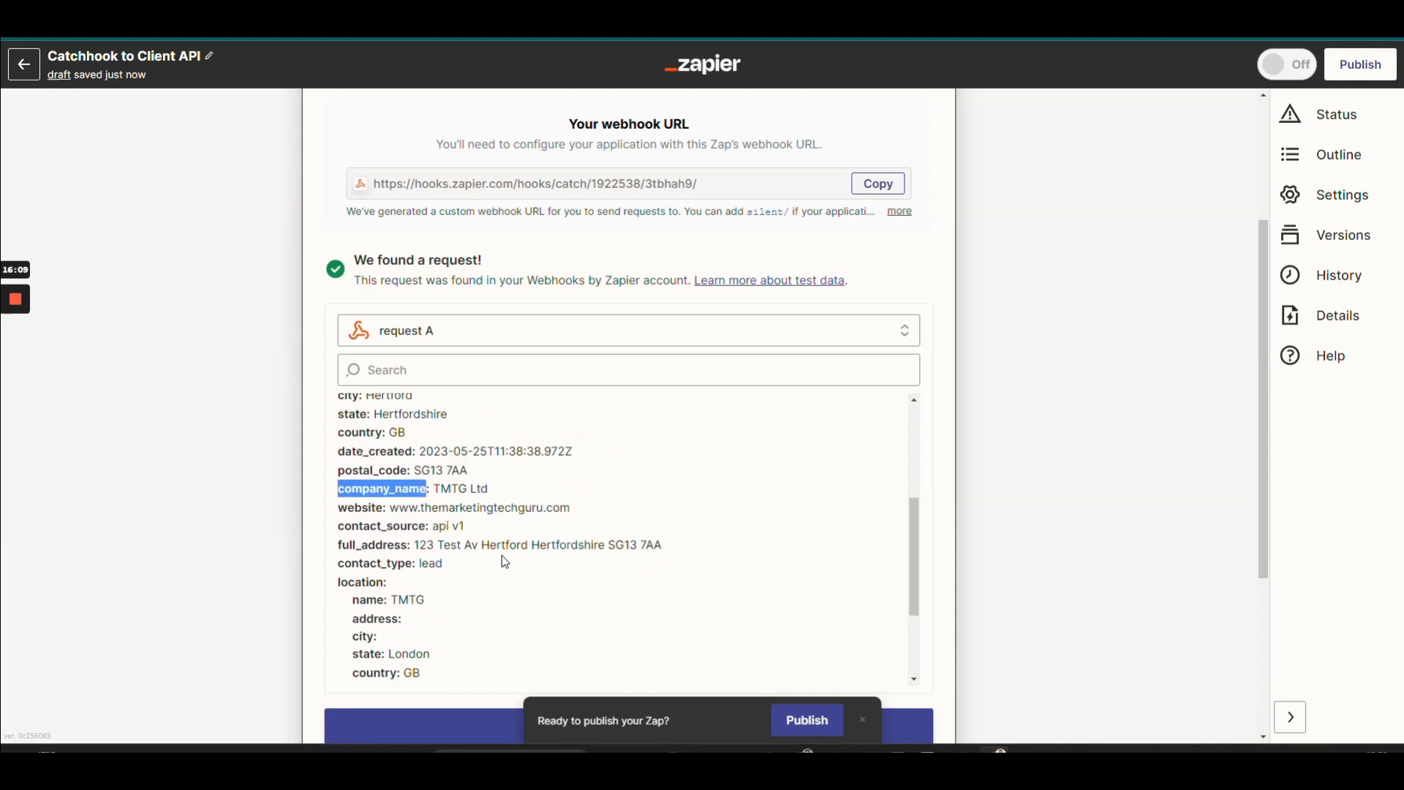
# Return to GoHighLevel, delete the test contact from the contacts list and reload the page.
pyautogui.click(307, 30)
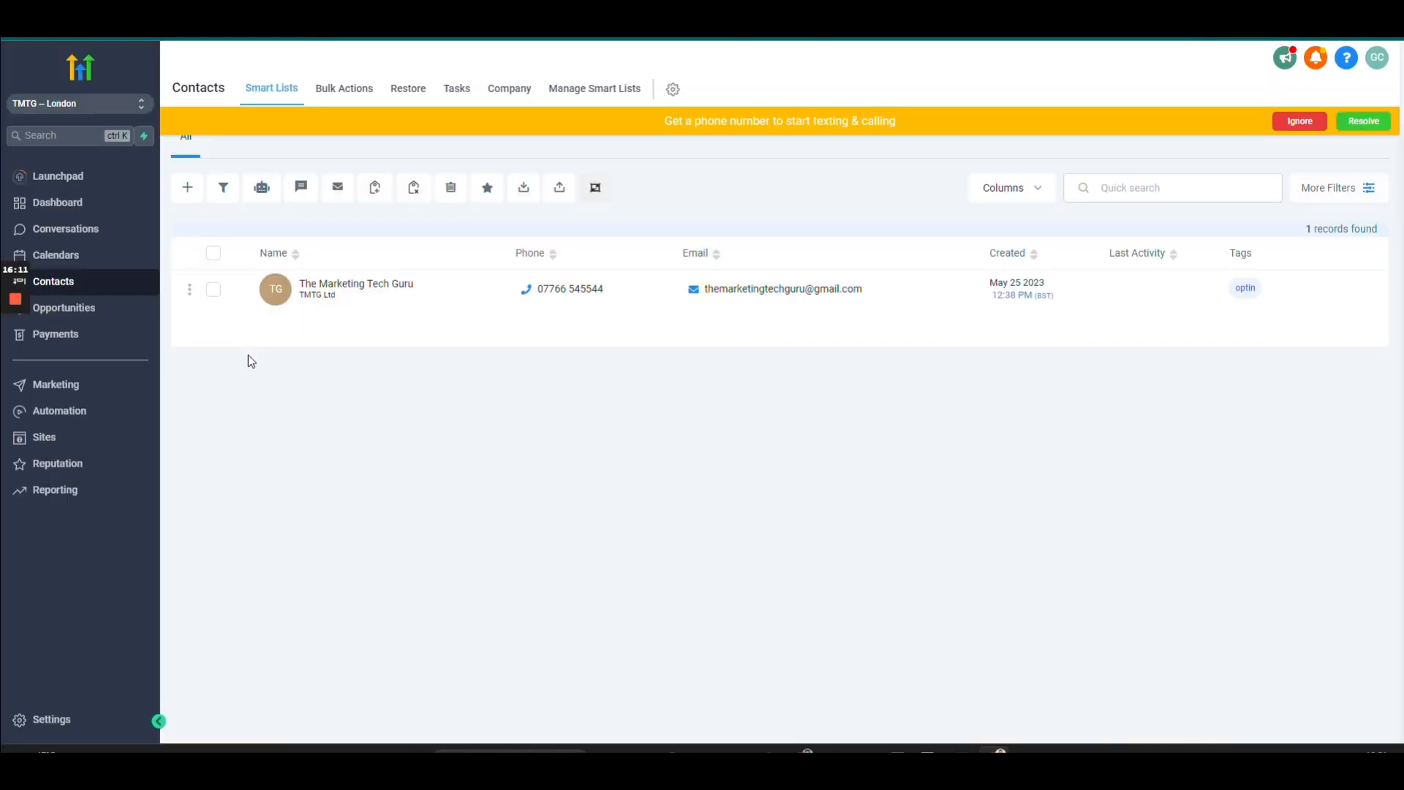
pyautogui.click(213, 289)
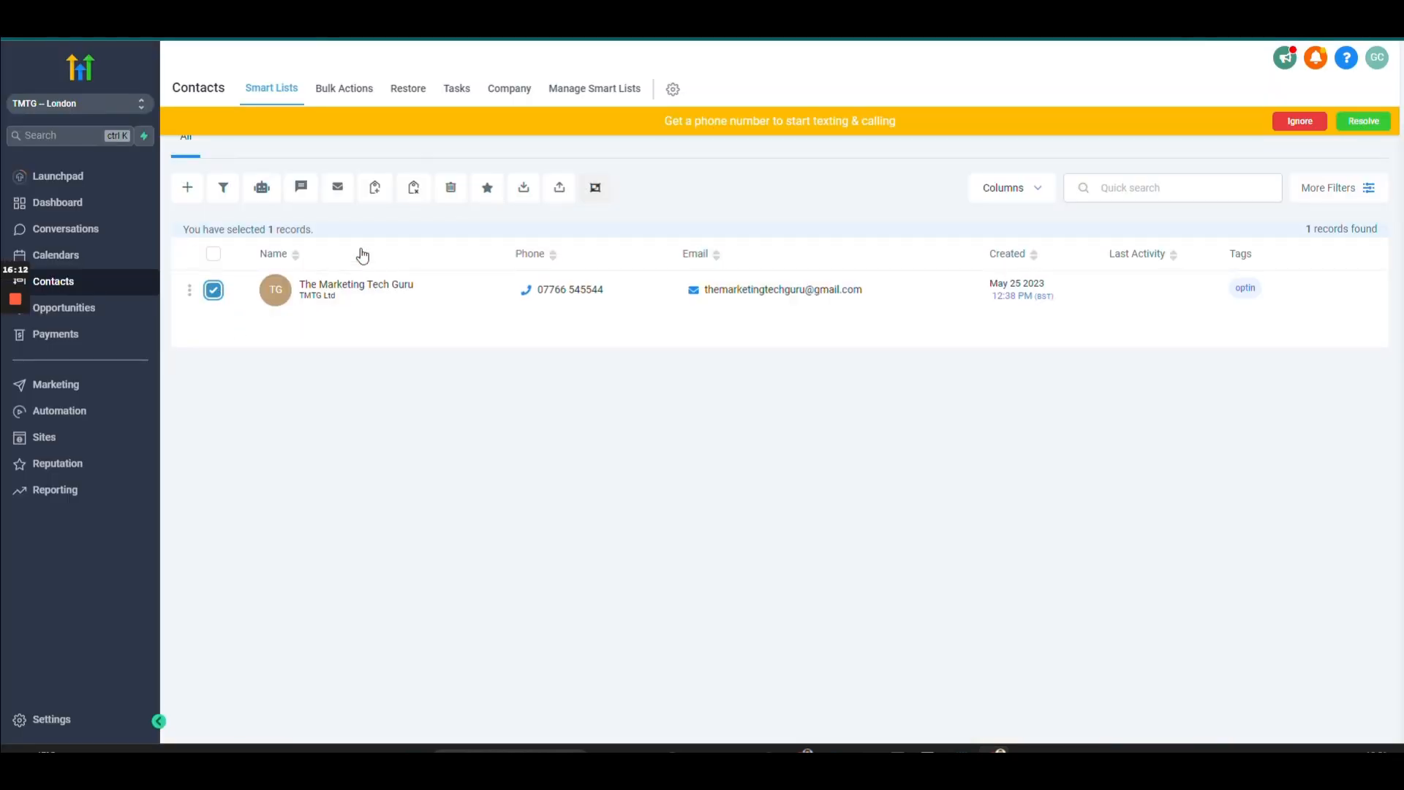
pyautogui.click(450, 187)
pyautogui.click(739, 247)
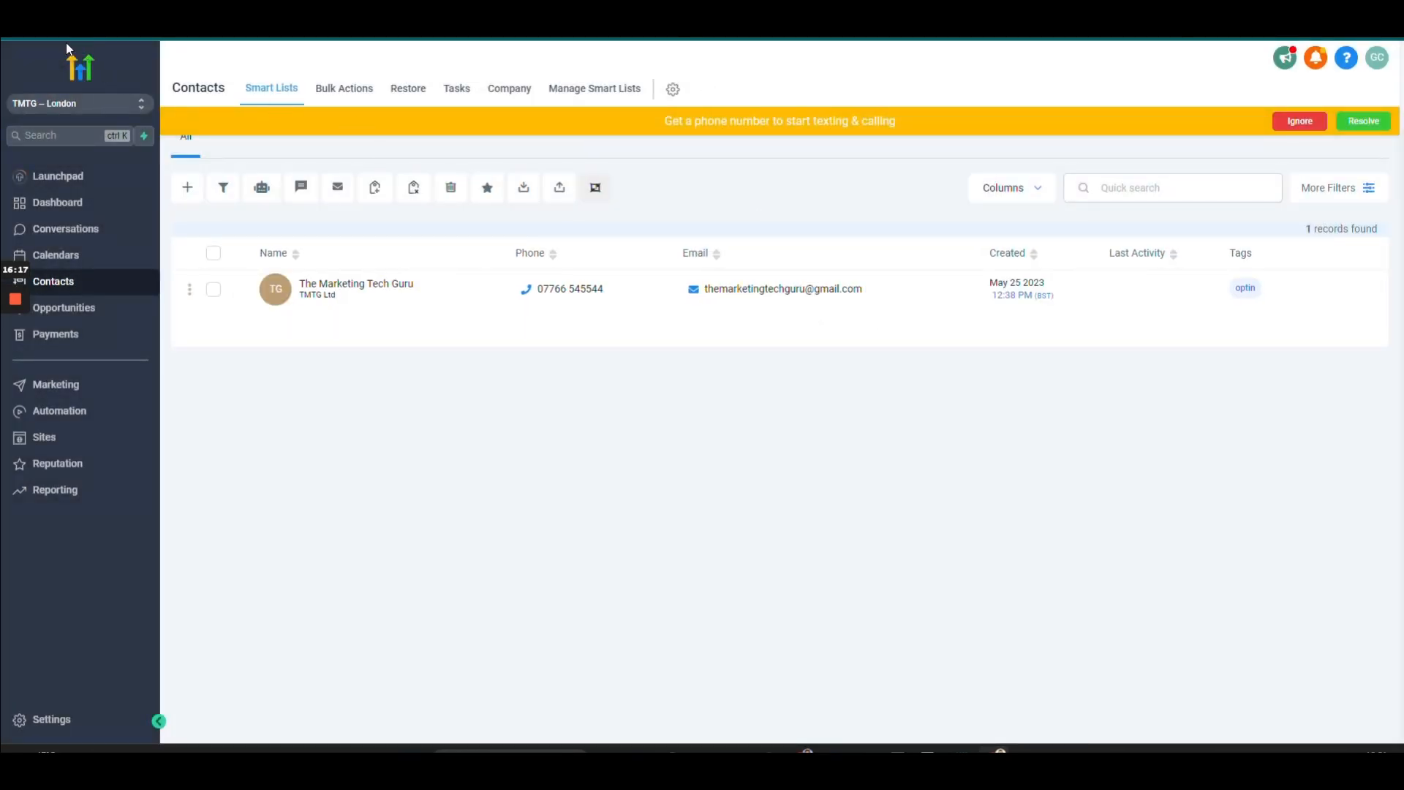
pyautogui.click(67, 36)
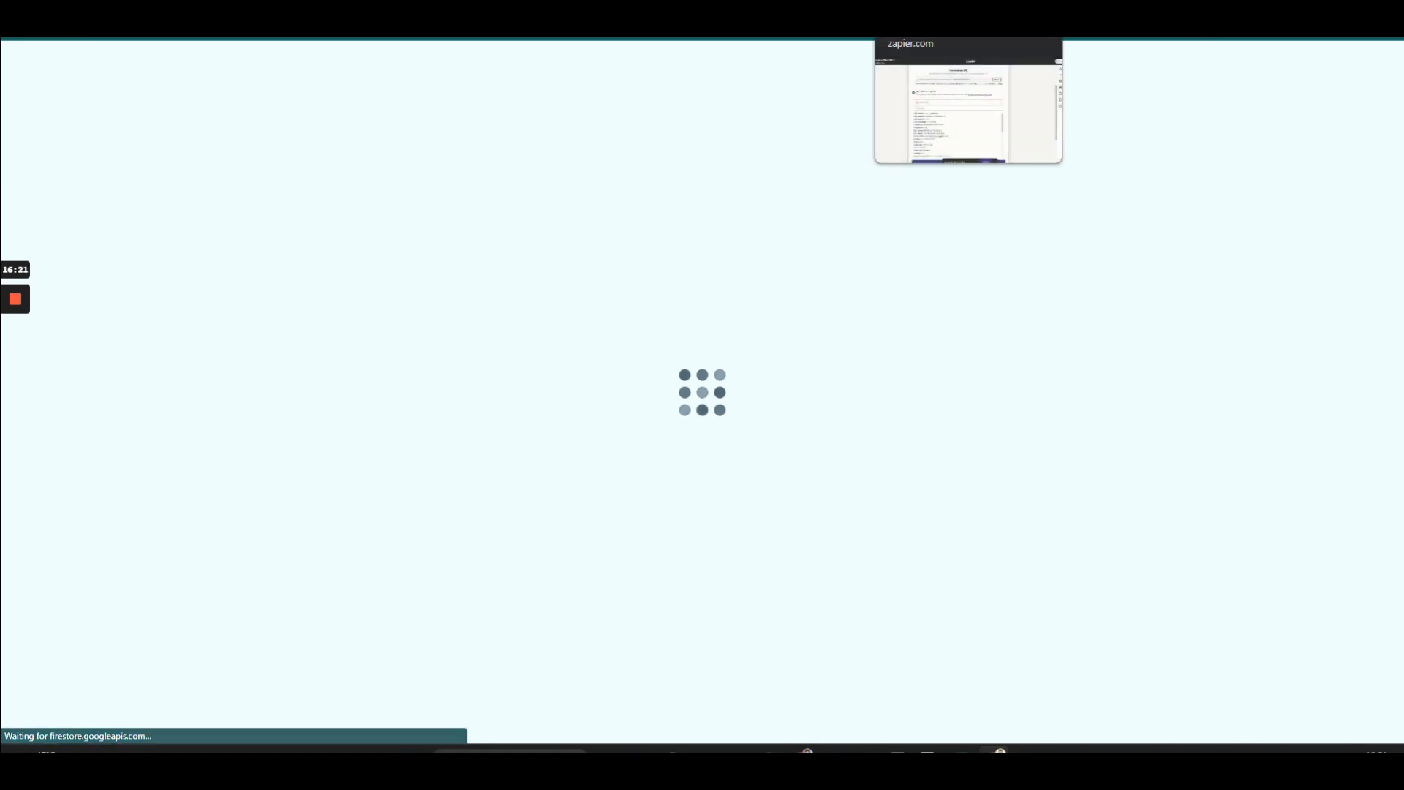
# Back in Zapier's Catchhook to Client API Zap, continue past the trigger test and open the POST action's URL and data settings.
pyautogui.click(877, 52)
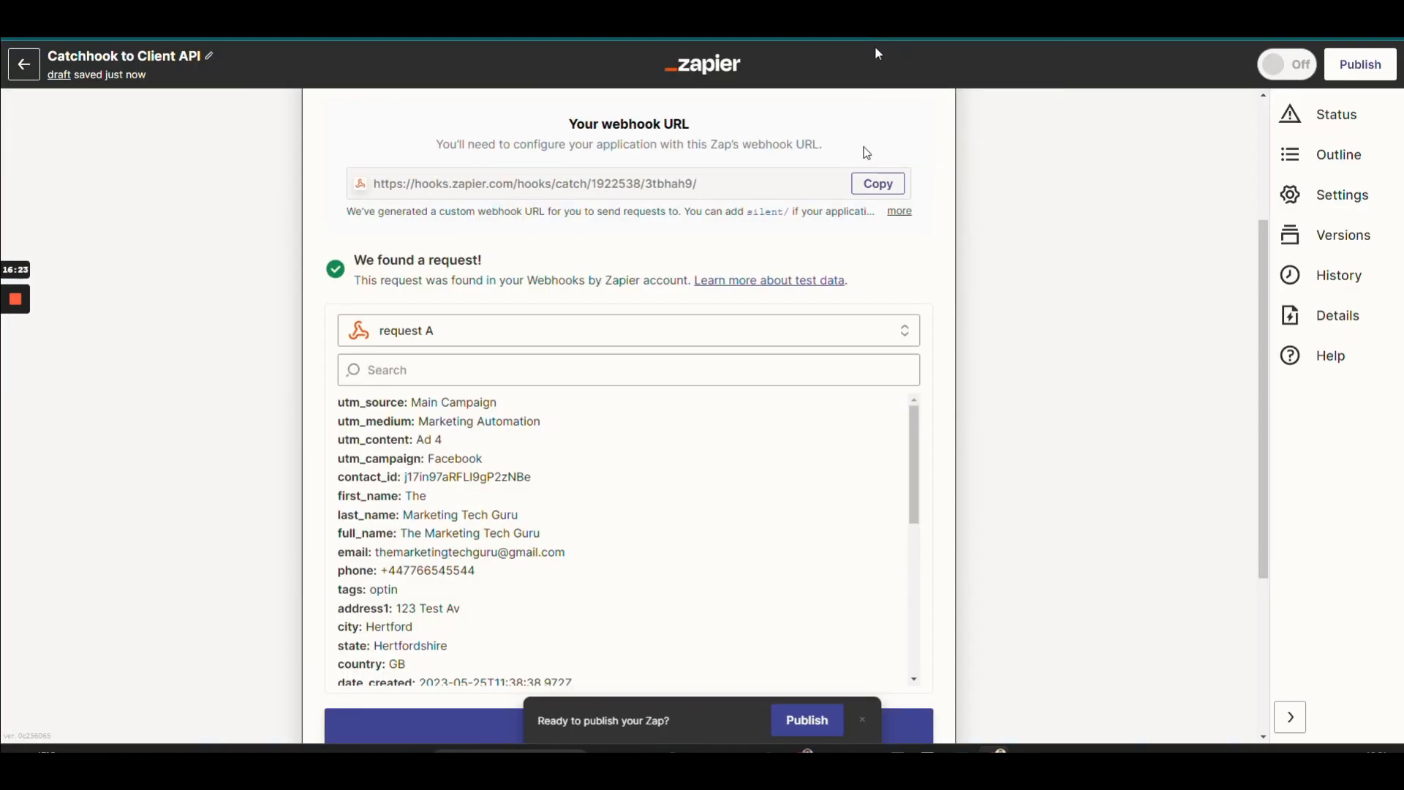
pyautogui.scroll(-3, 772, 511)
pyautogui.scroll(-4, 1037, 492)
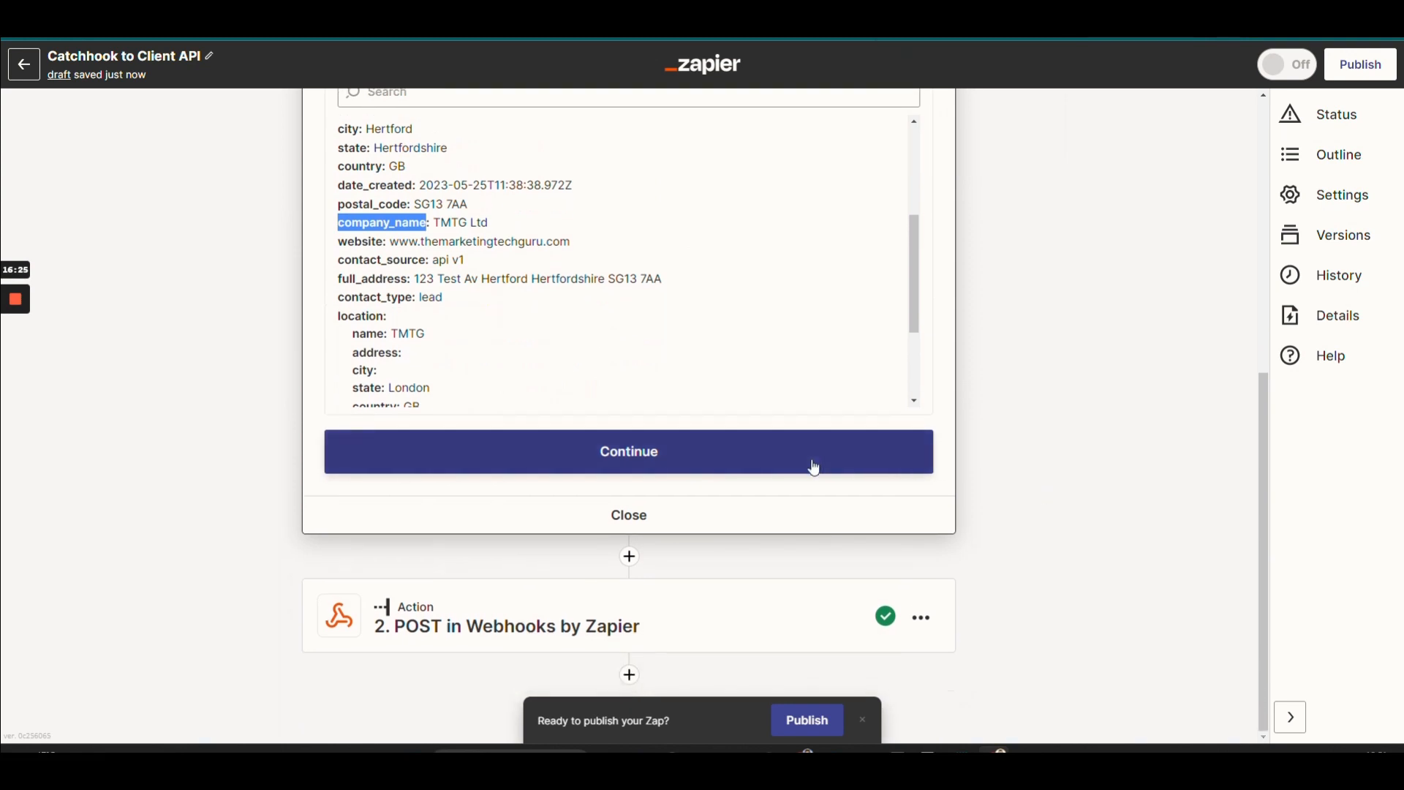
pyautogui.click(753, 457)
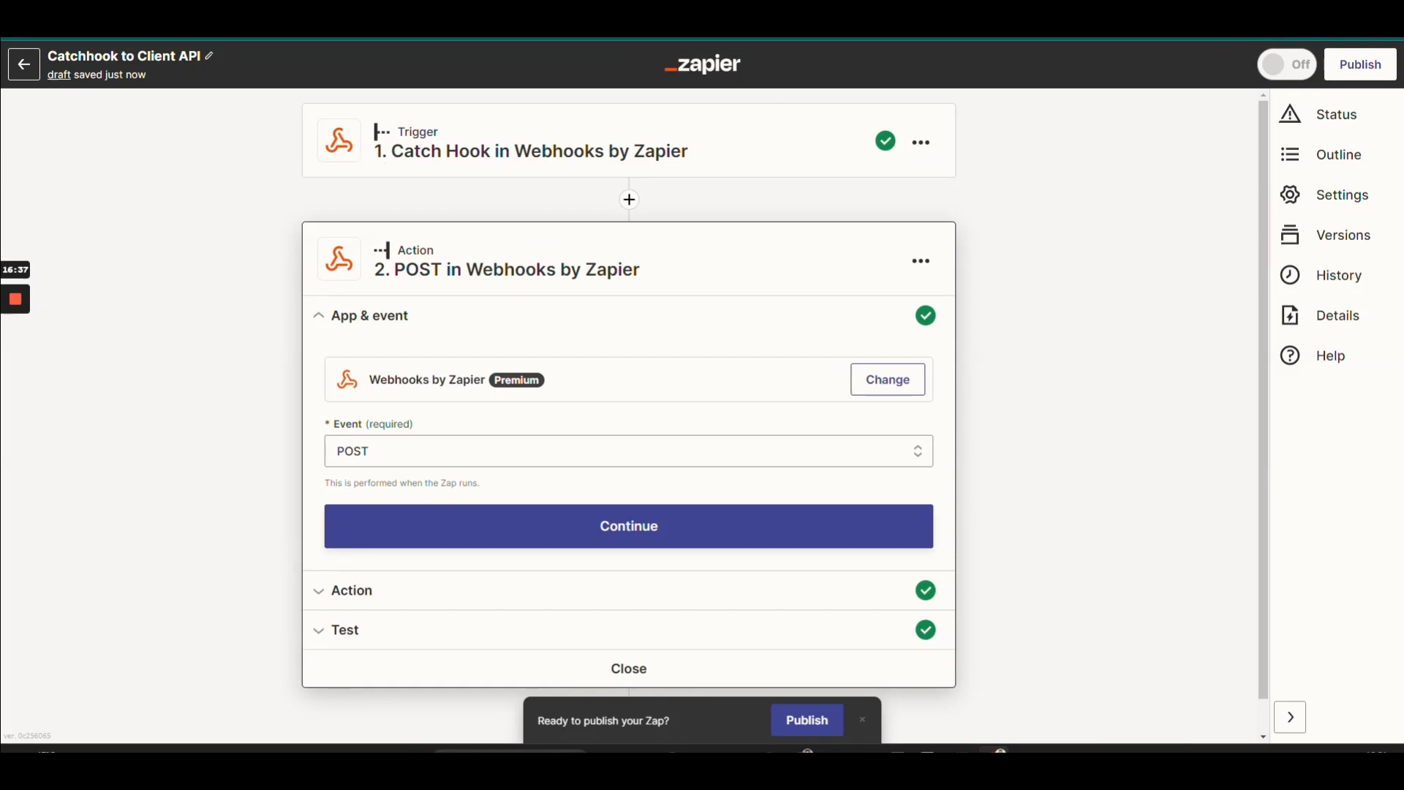
pyautogui.hotkey('ctrl', 'Tab')
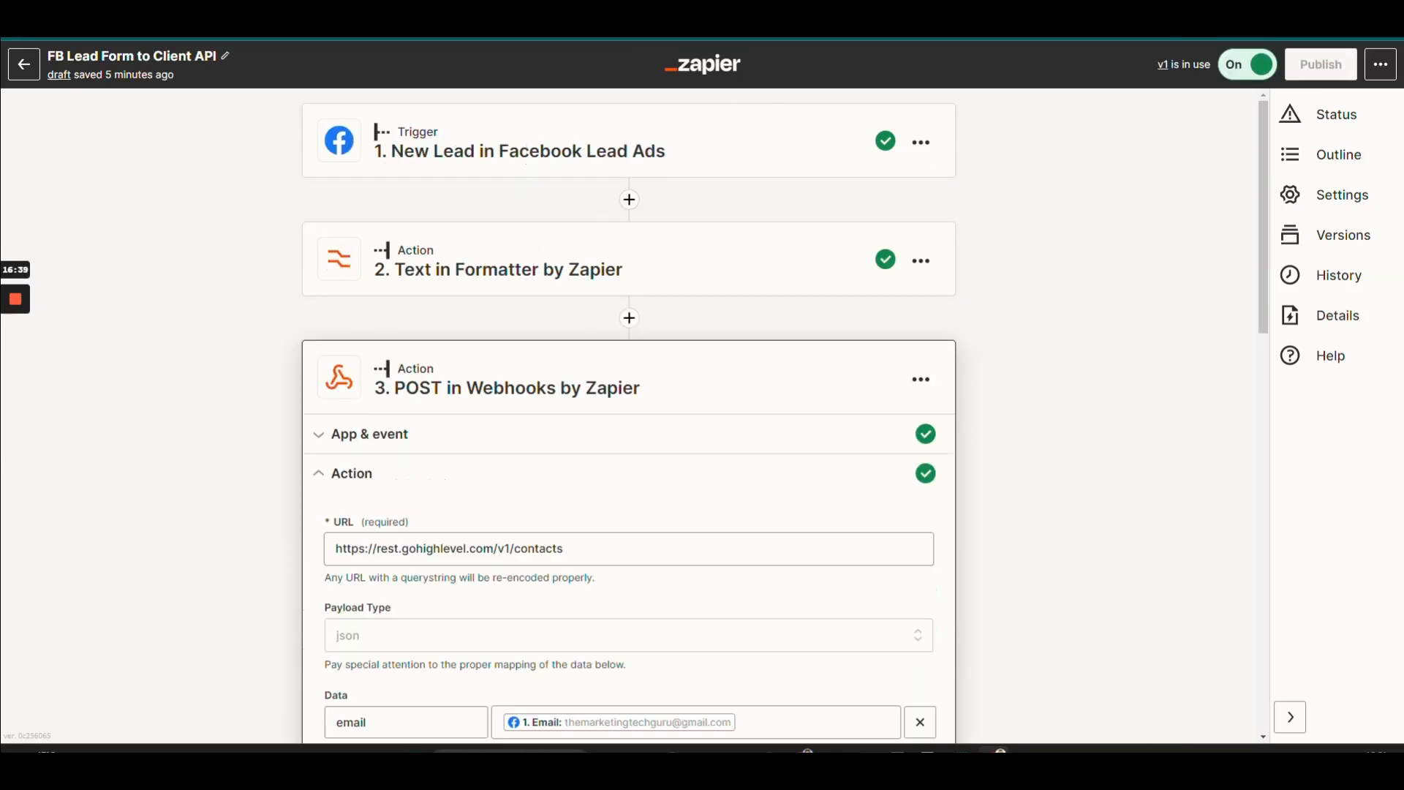
pyautogui.hotkey('ctrl', 'Tab')
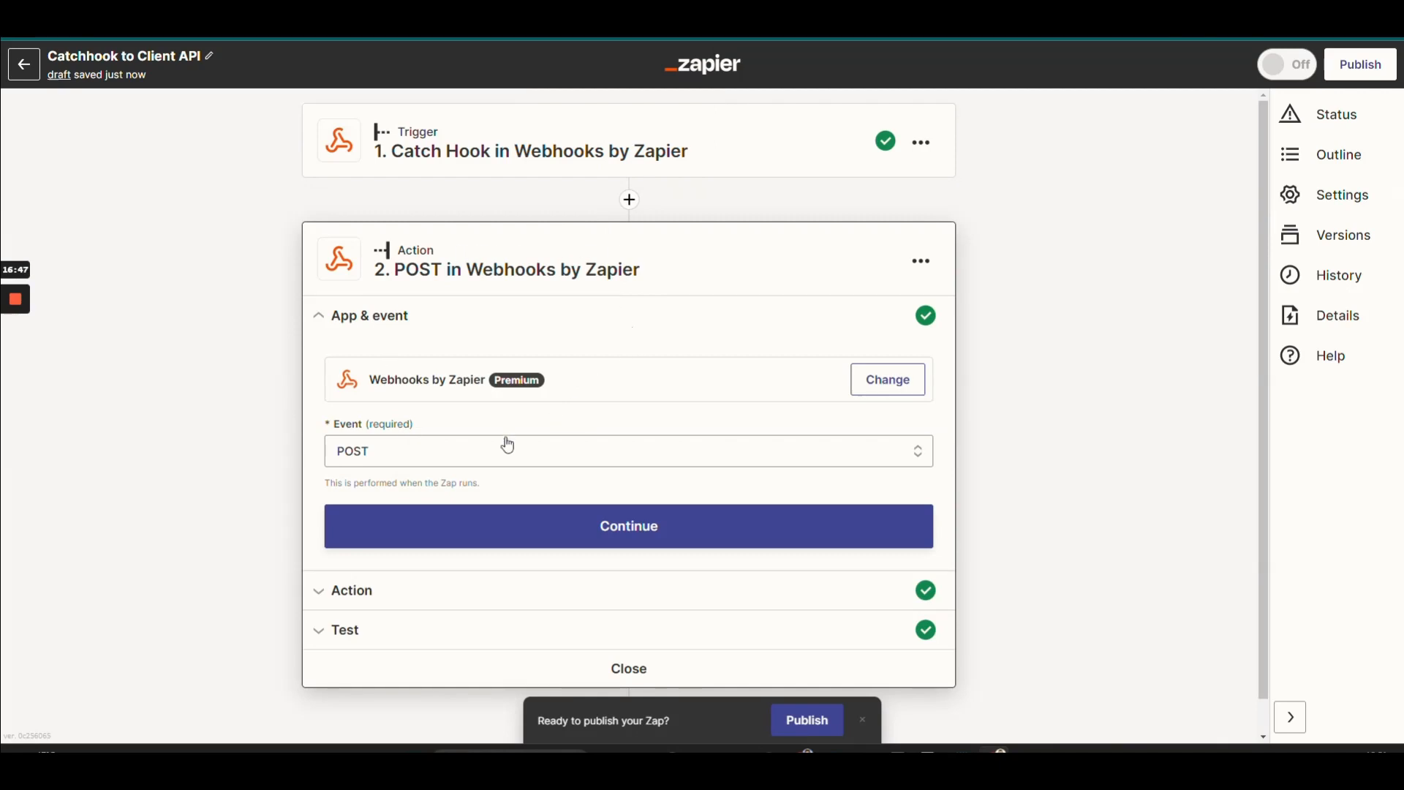
pyautogui.click(543, 527)
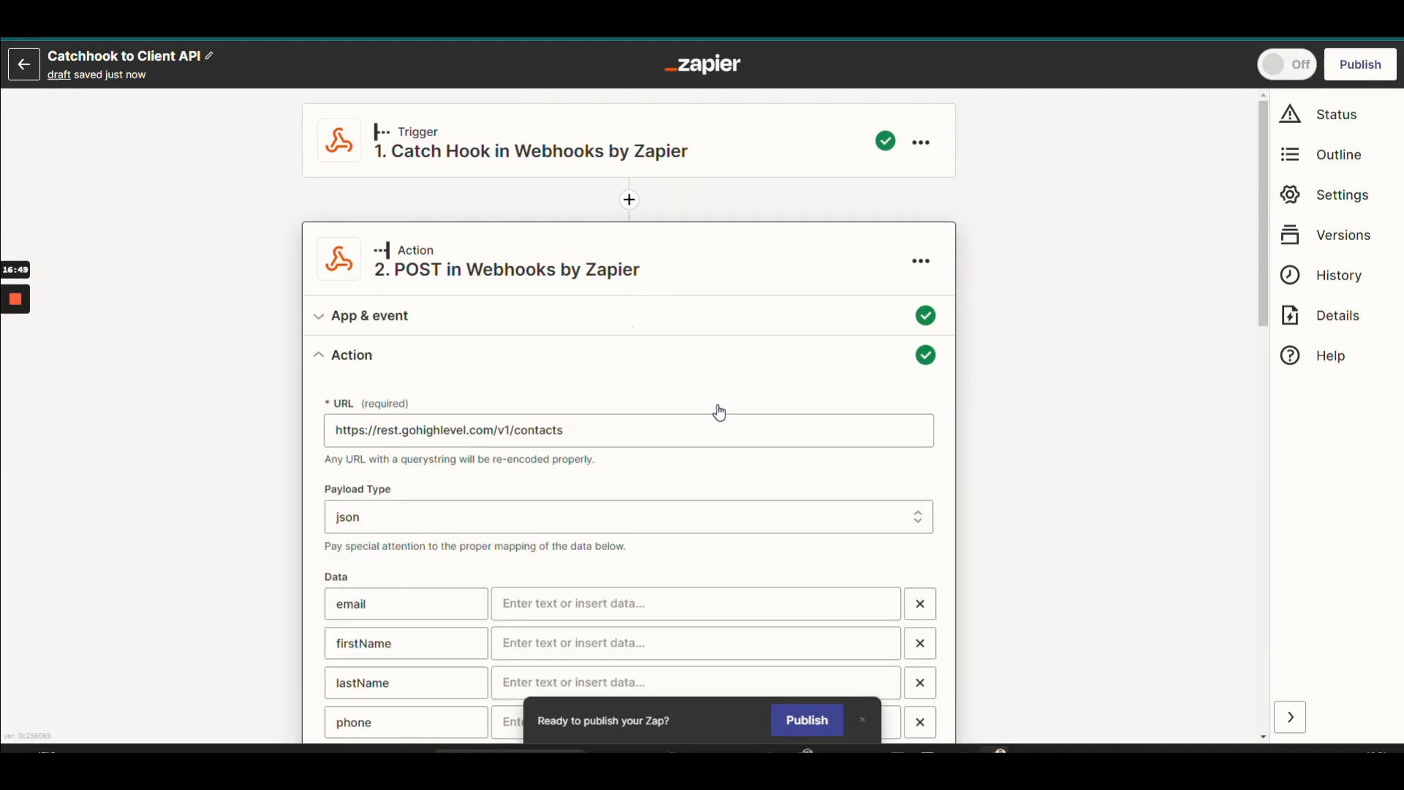
# Add company_name and website as data keys after source in the POST action, leaving their values empty.
pyautogui.scroll(-4, 717, 407)
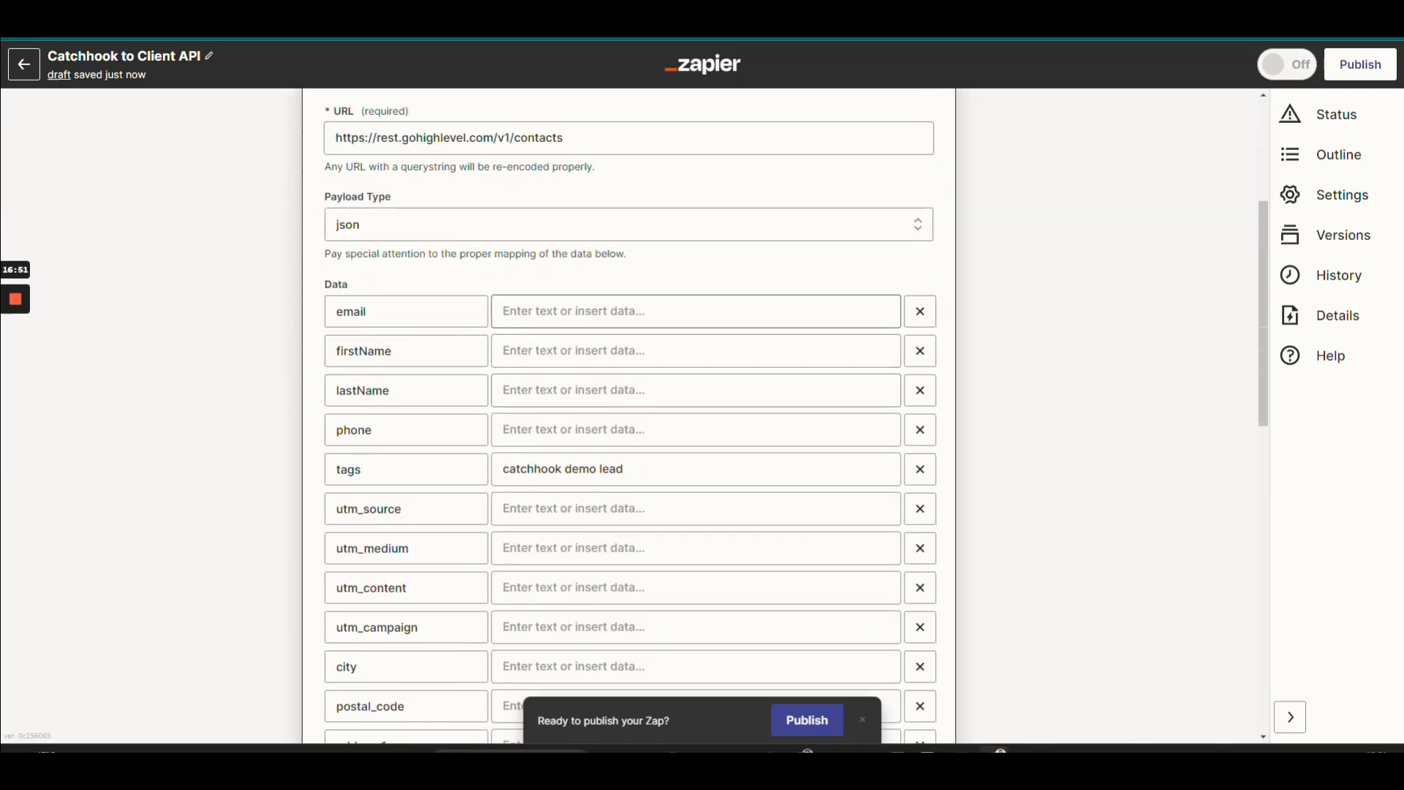
pyautogui.scroll(-4, 898, 561)
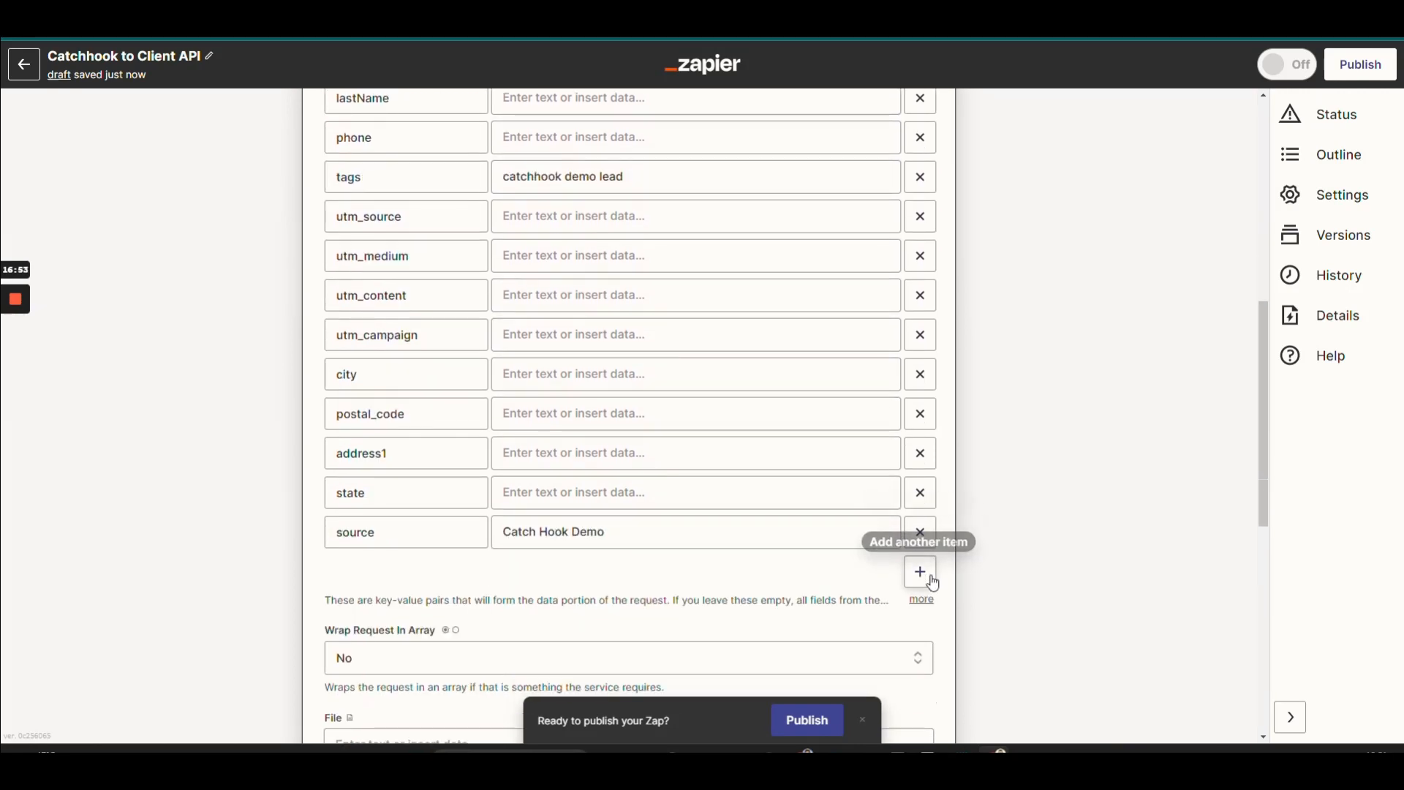
pyautogui.click(920, 571)
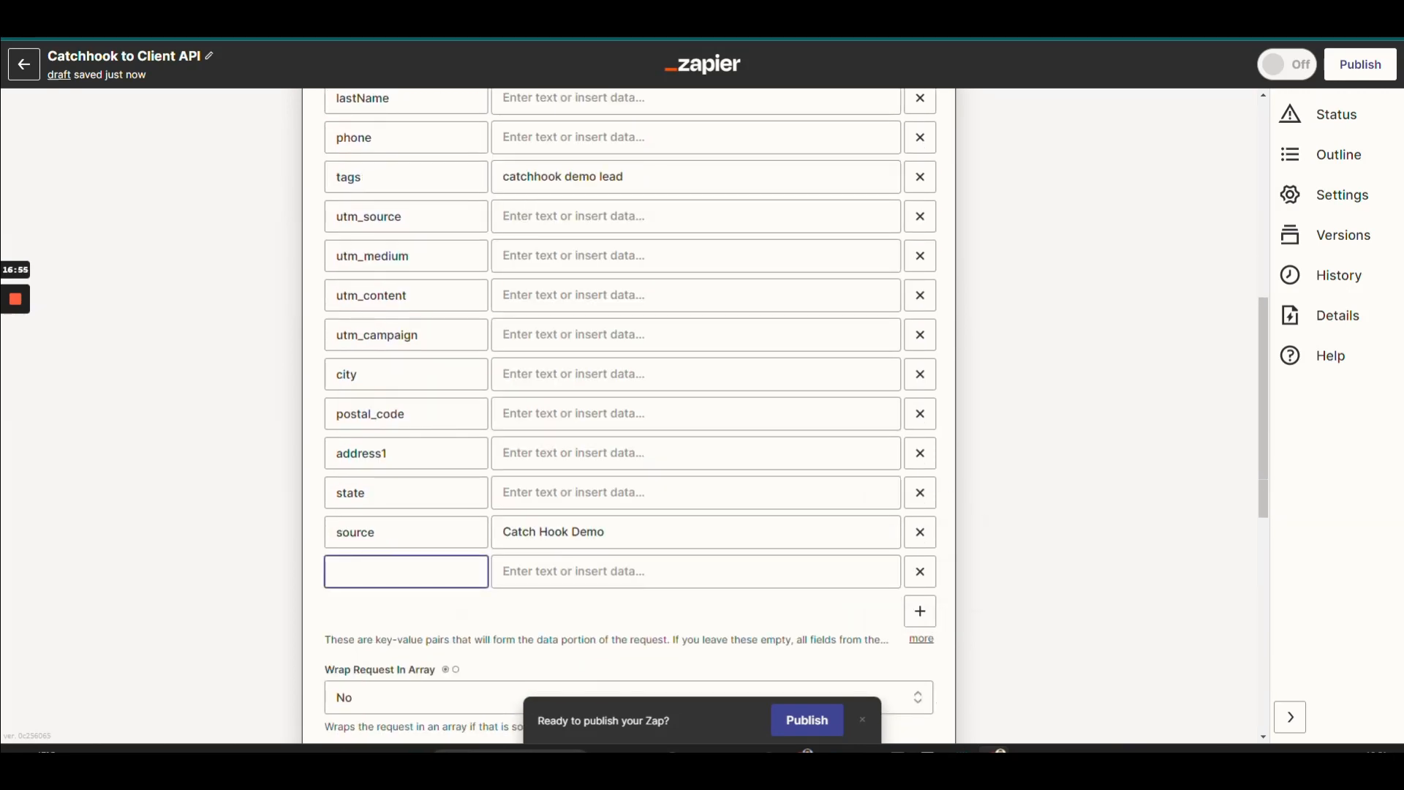
pyautogui.write('company_name')
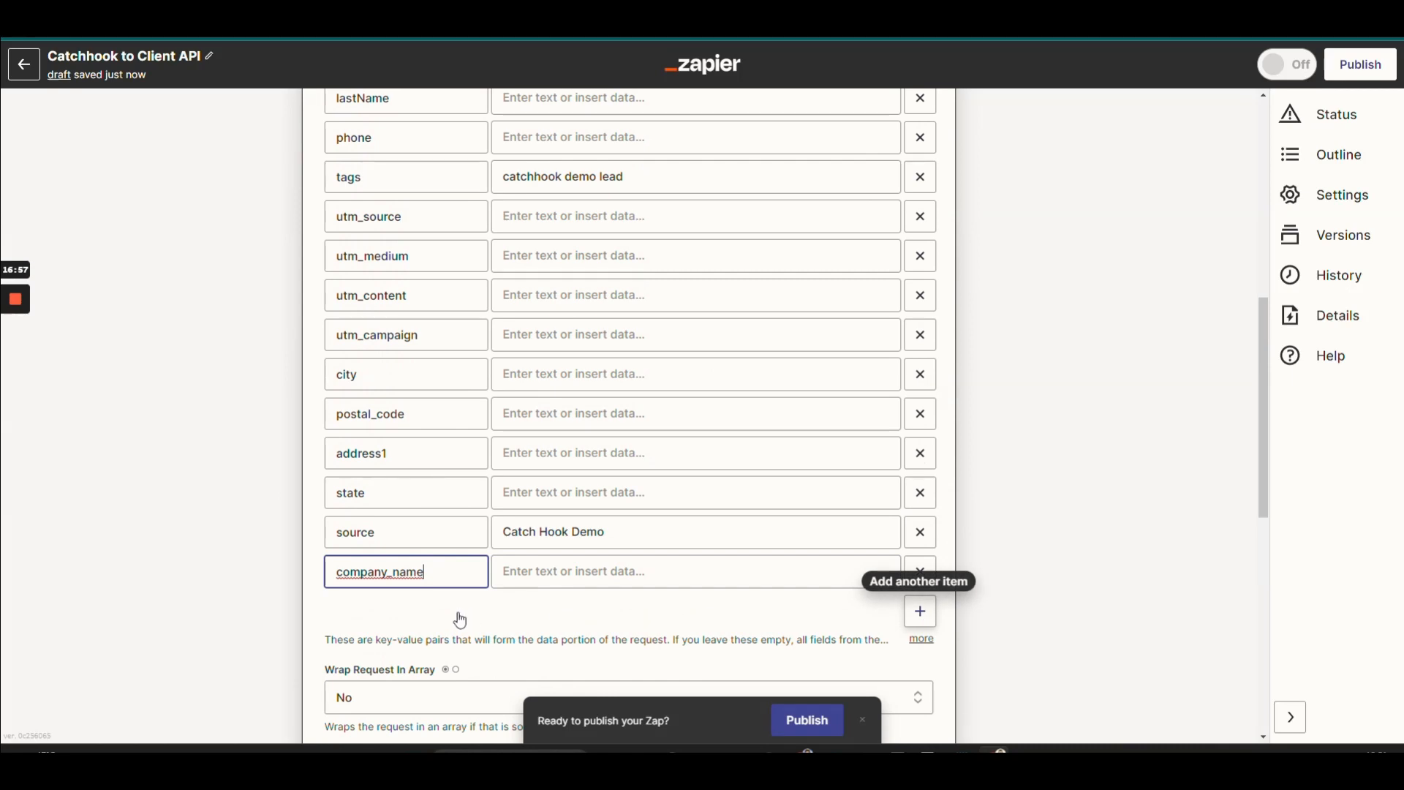
pyautogui.click(920, 611)
pyautogui.click(458, 616)
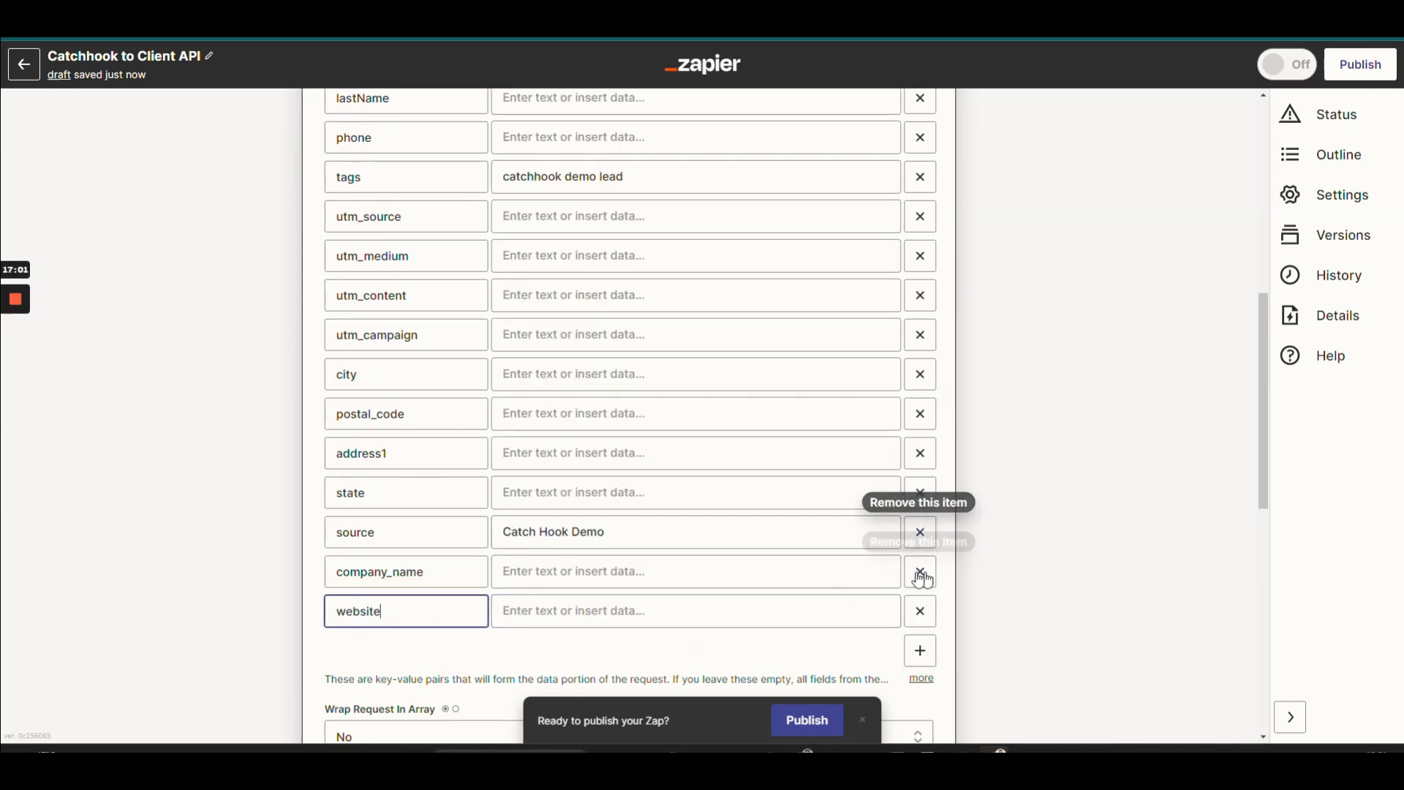
pyautogui.scroll(3, 651, 559)
pyautogui.scroll(-4, 628, 417)
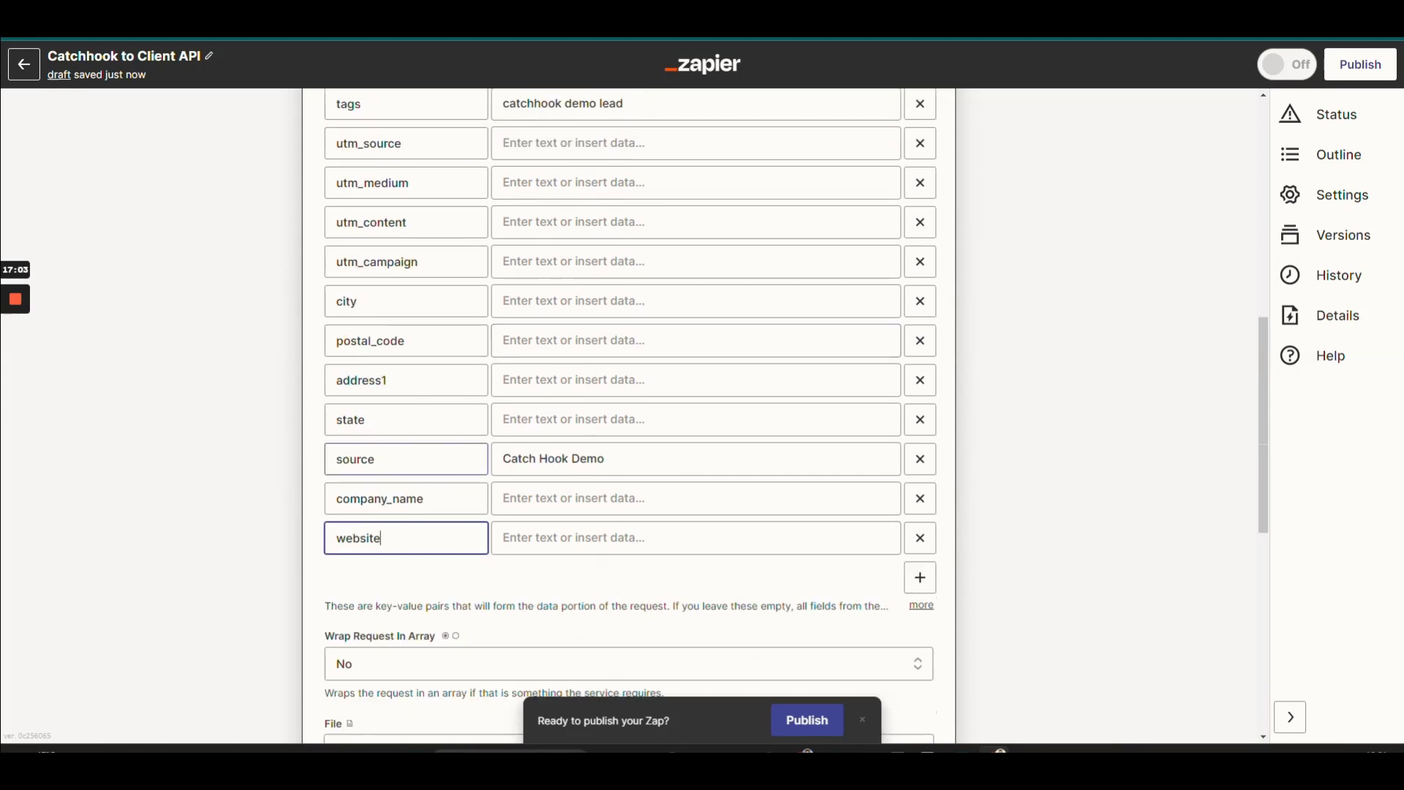
# Rename the source data key of the POST action to contact_source.
pyautogui.click(289, 468)
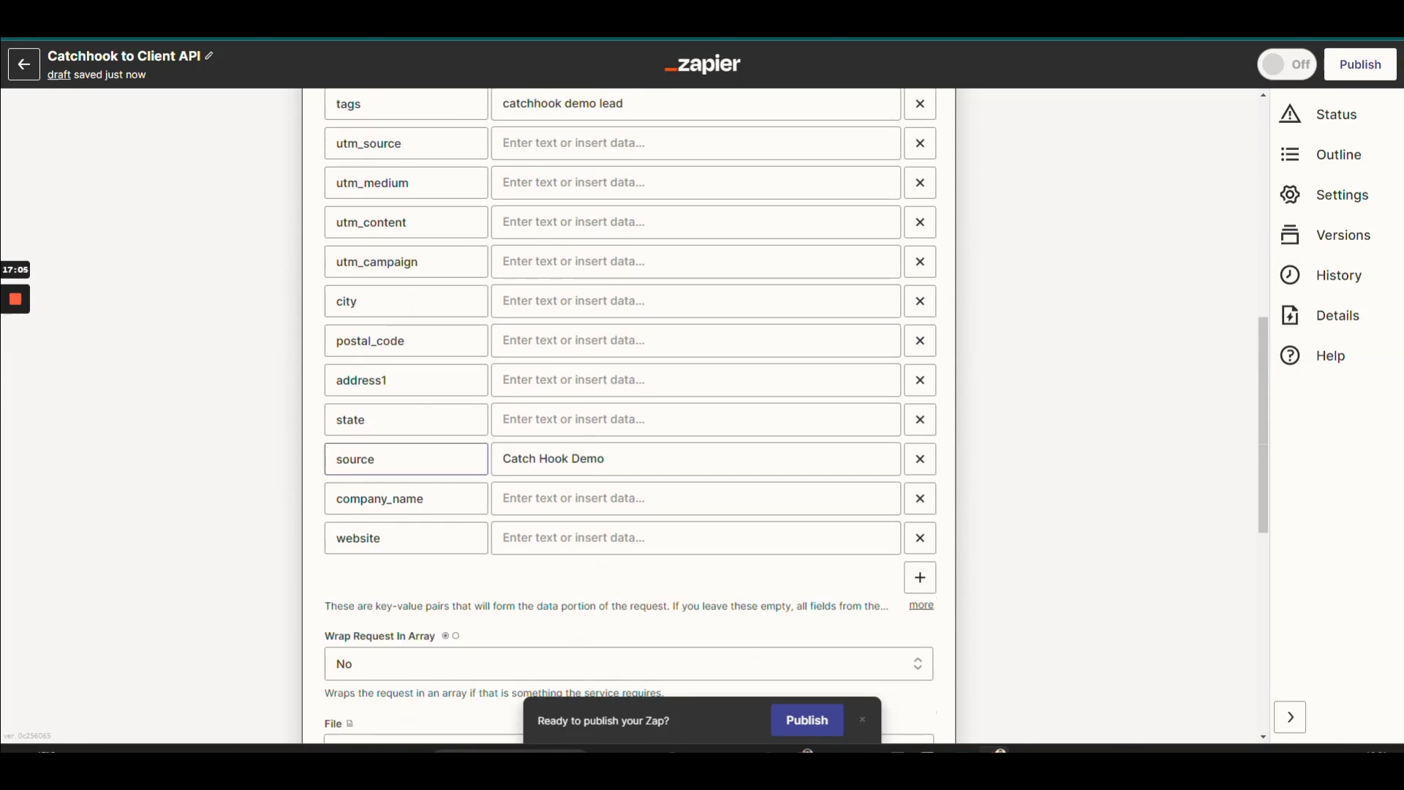
pyautogui.click(335, 458)
pyautogui.write('conta')
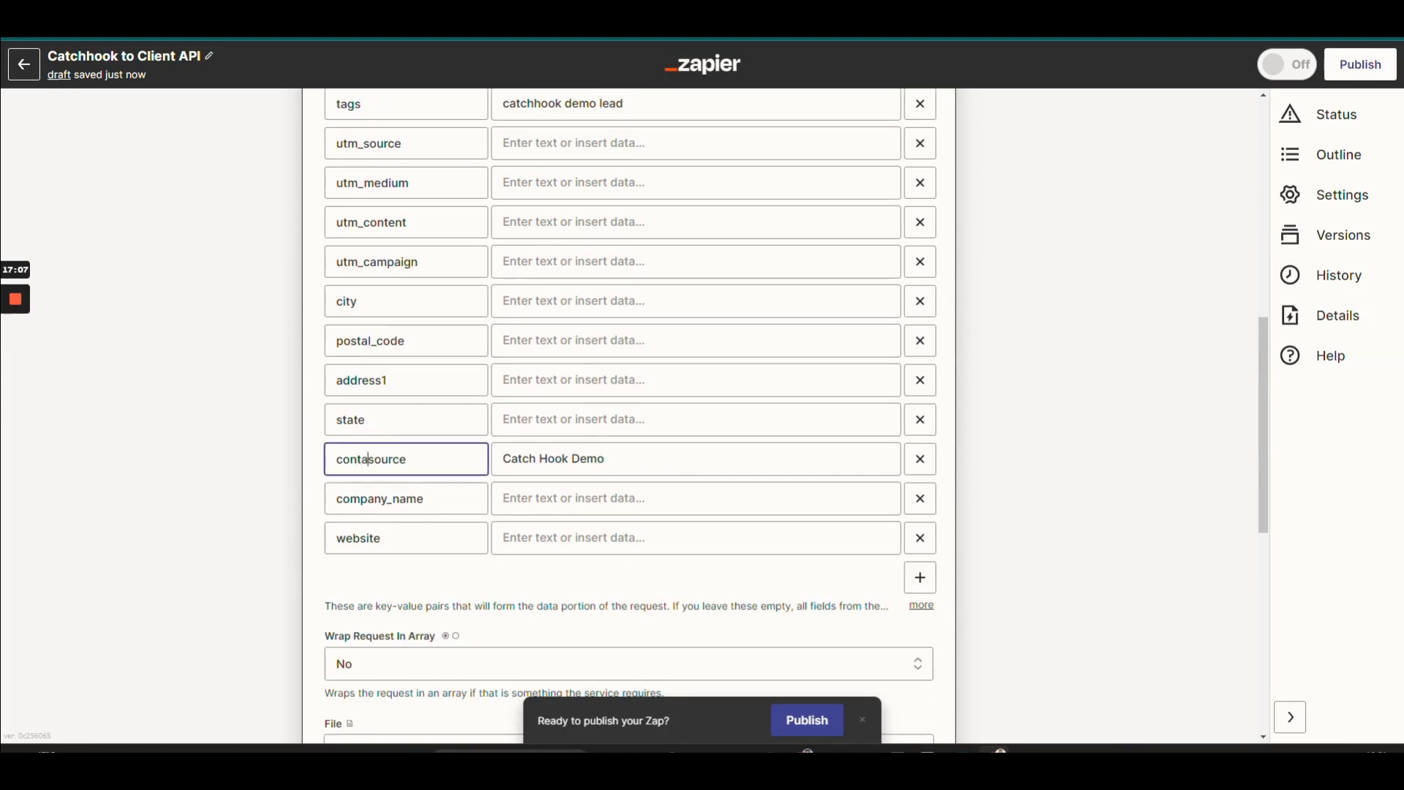
pyautogui.write('ct_')
# Map the email and firstName keys to the catch hook's Email and First Name fields.
pyautogui.scroll(5, 695, 419)
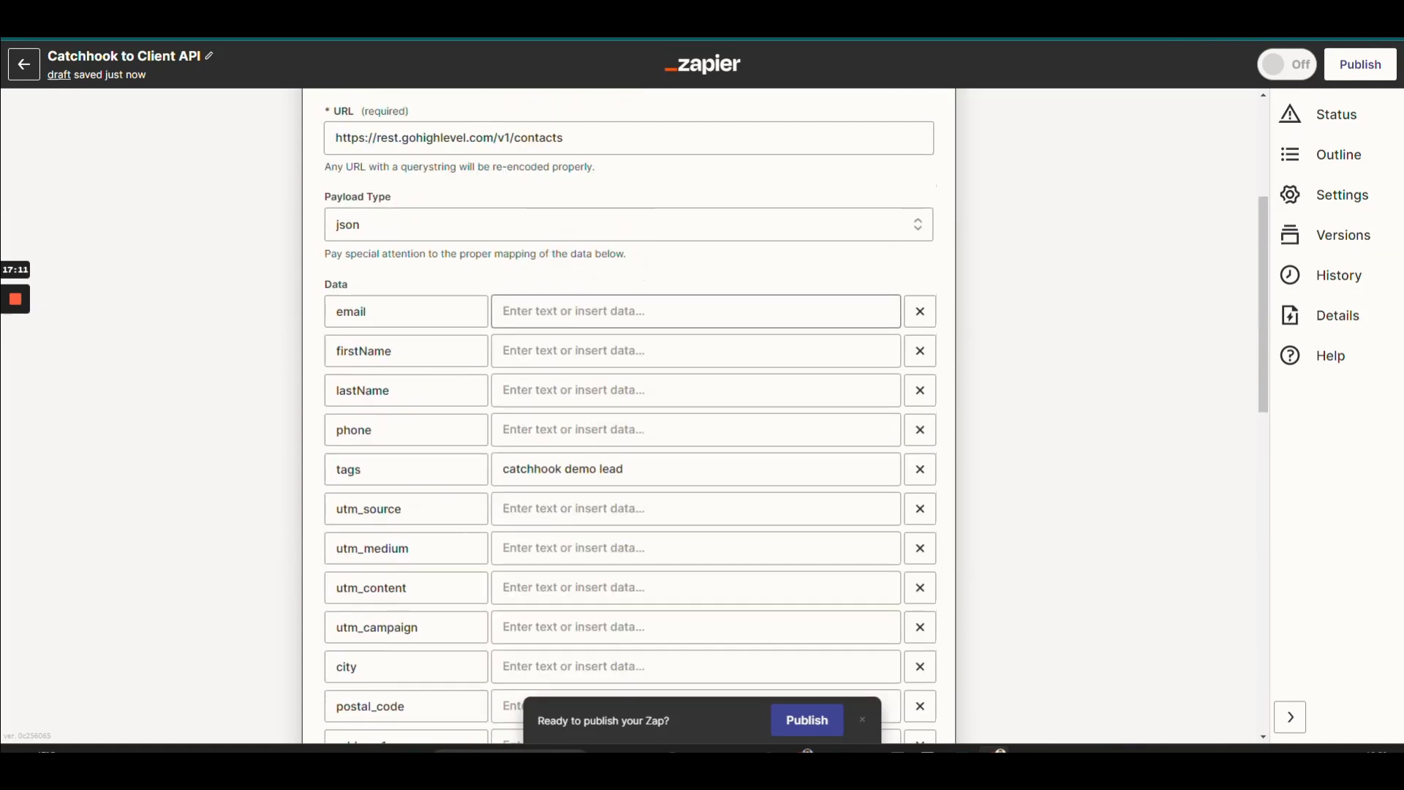
pyautogui.click(687, 311)
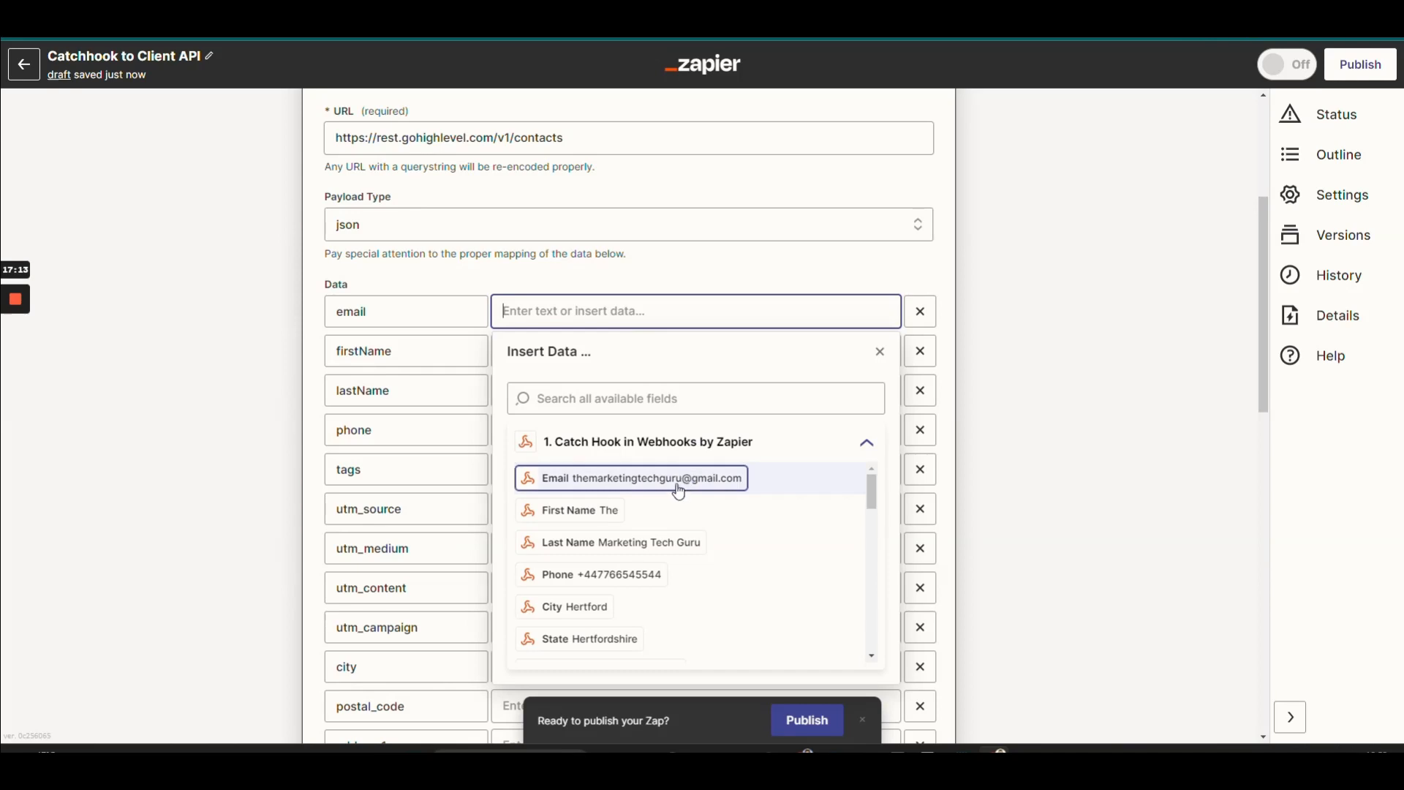
pyautogui.click(687, 479)
pyautogui.click(982, 359)
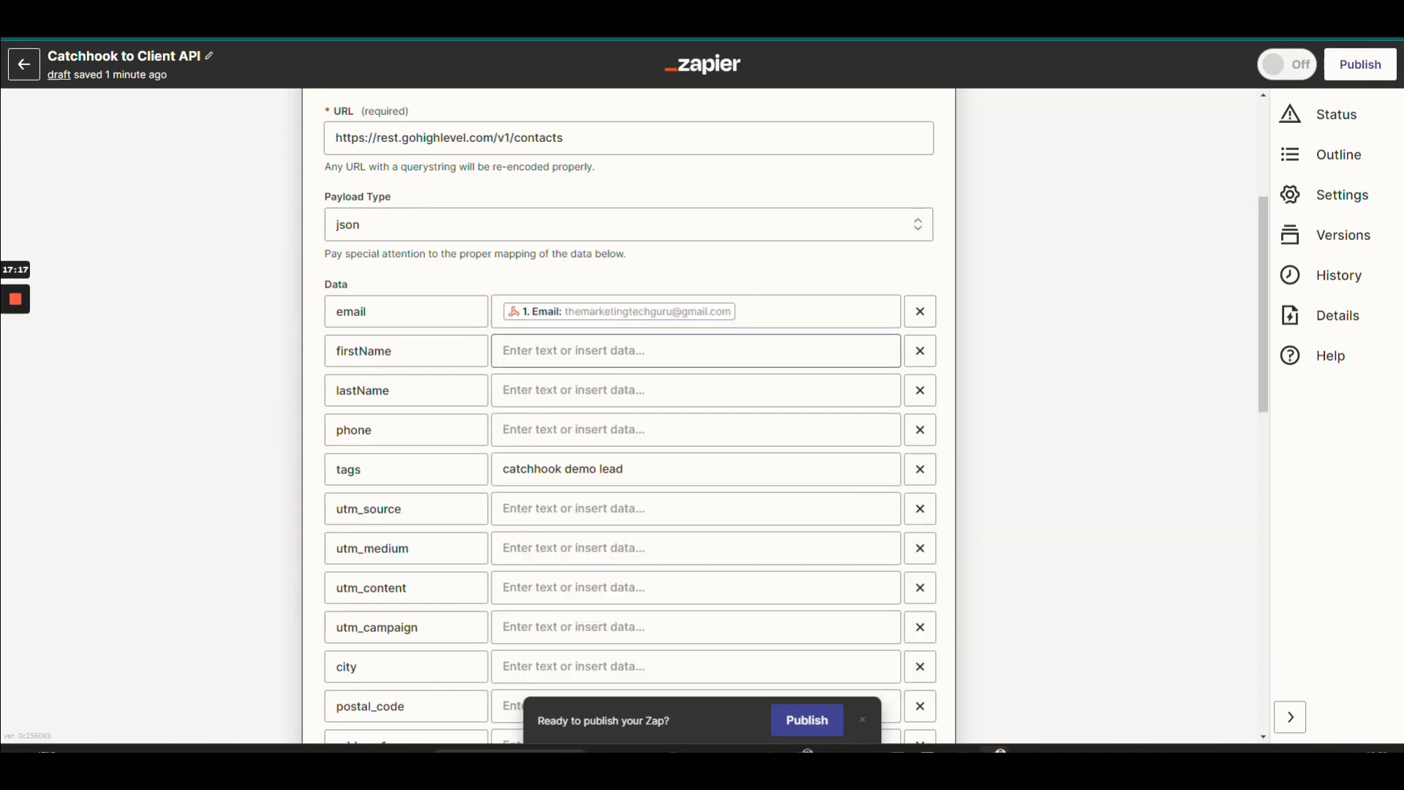
pyautogui.click(695, 351)
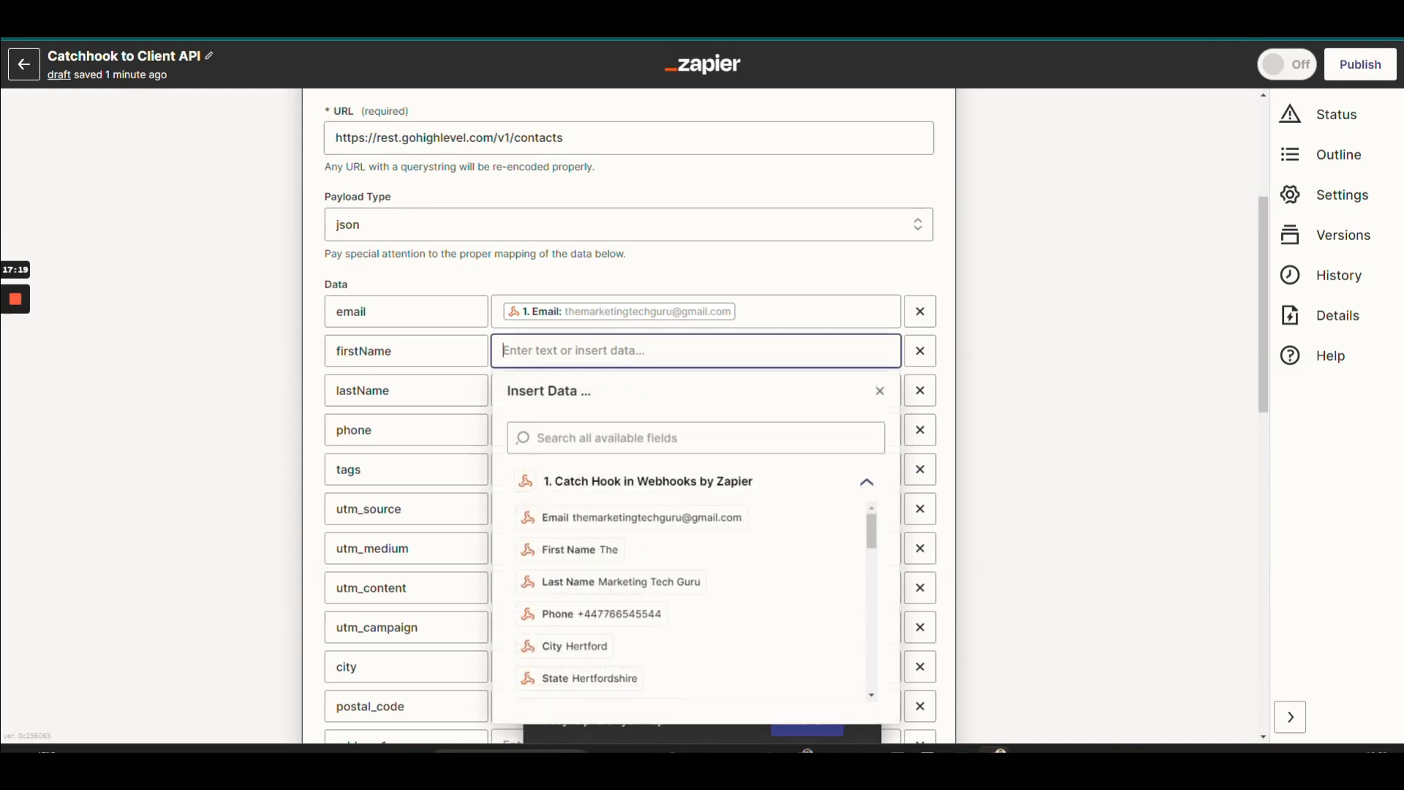
pyautogui.click(577, 549)
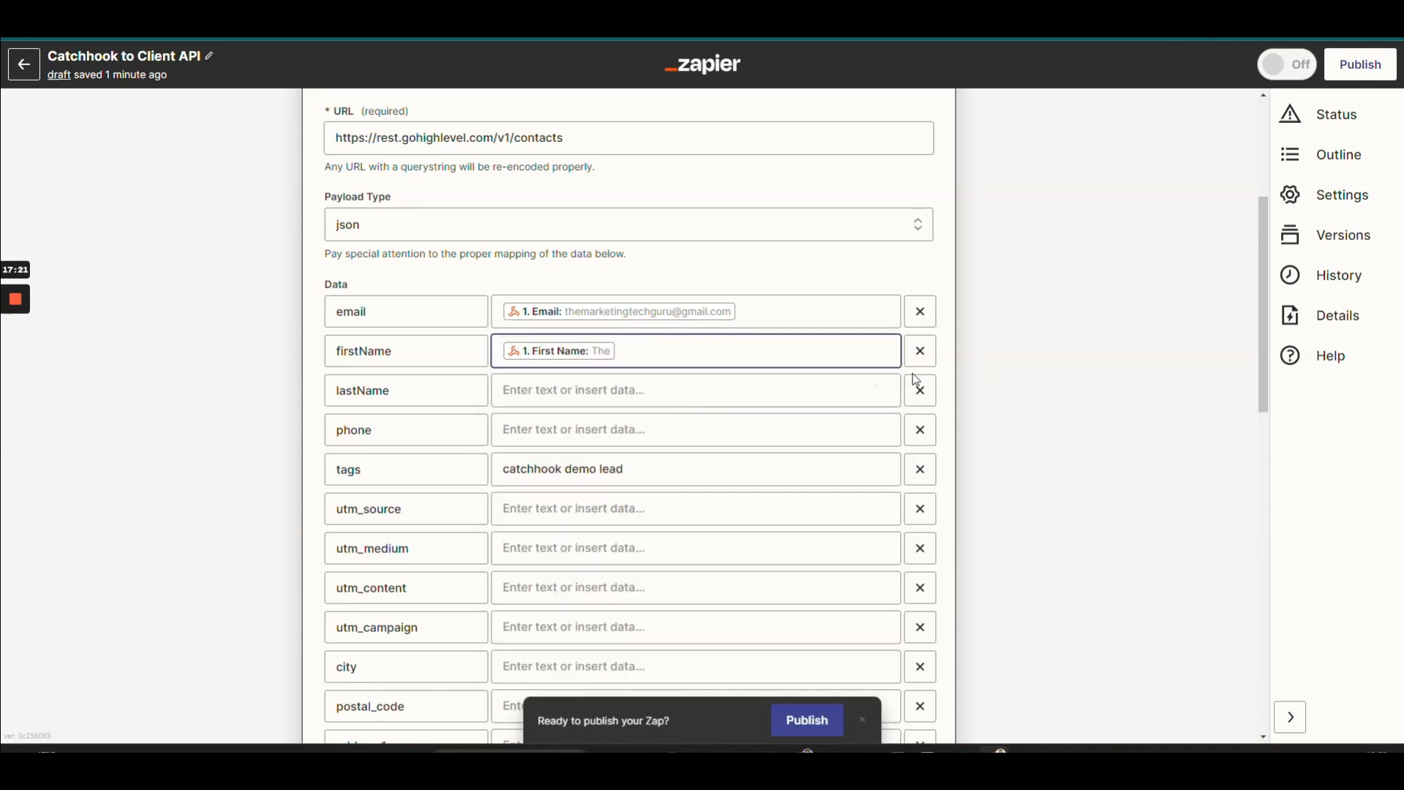
# Map the lastName and phone keys to the catch hook's Last Name and Phone fields.
pyautogui.click(695, 390)
pyautogui.click(629, 622)
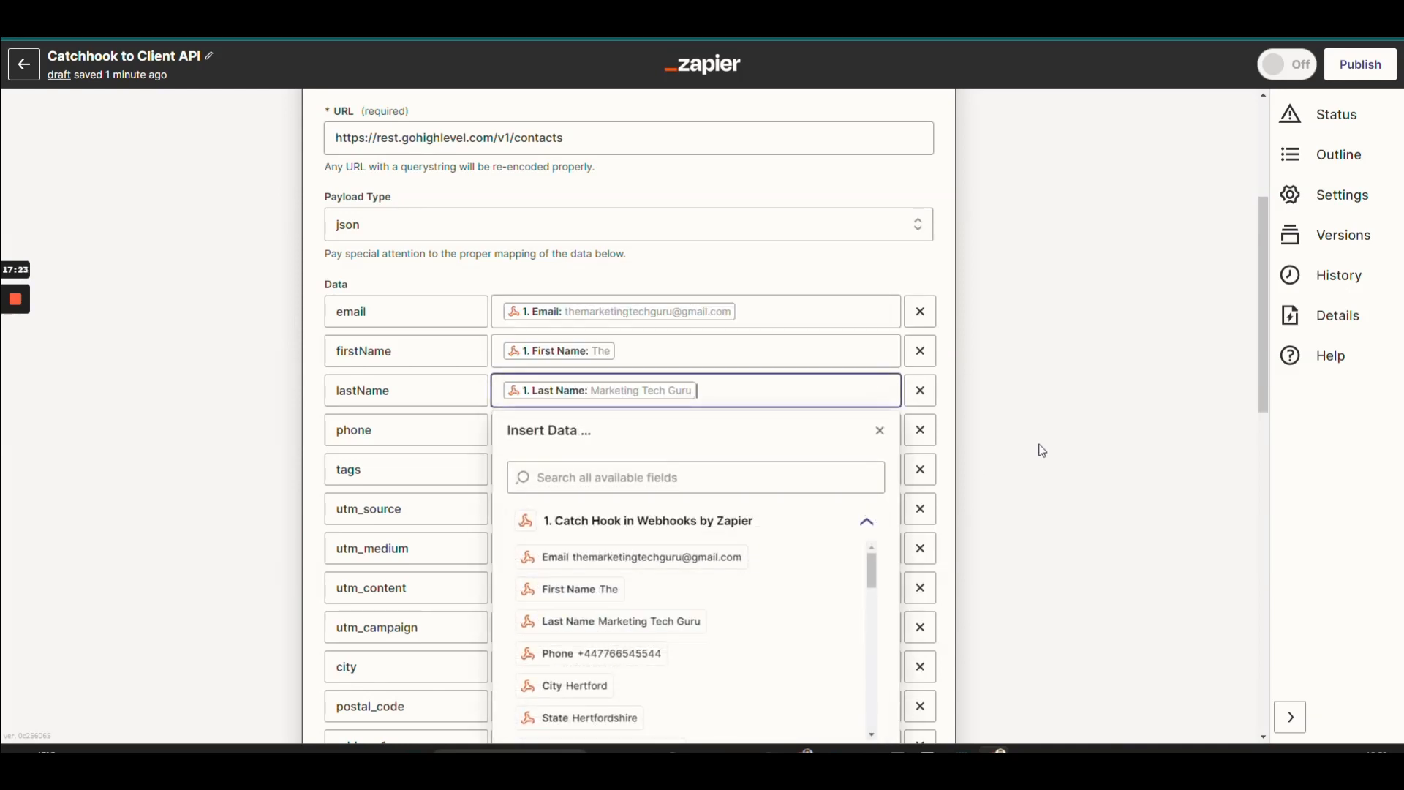
pyautogui.click(522, 428)
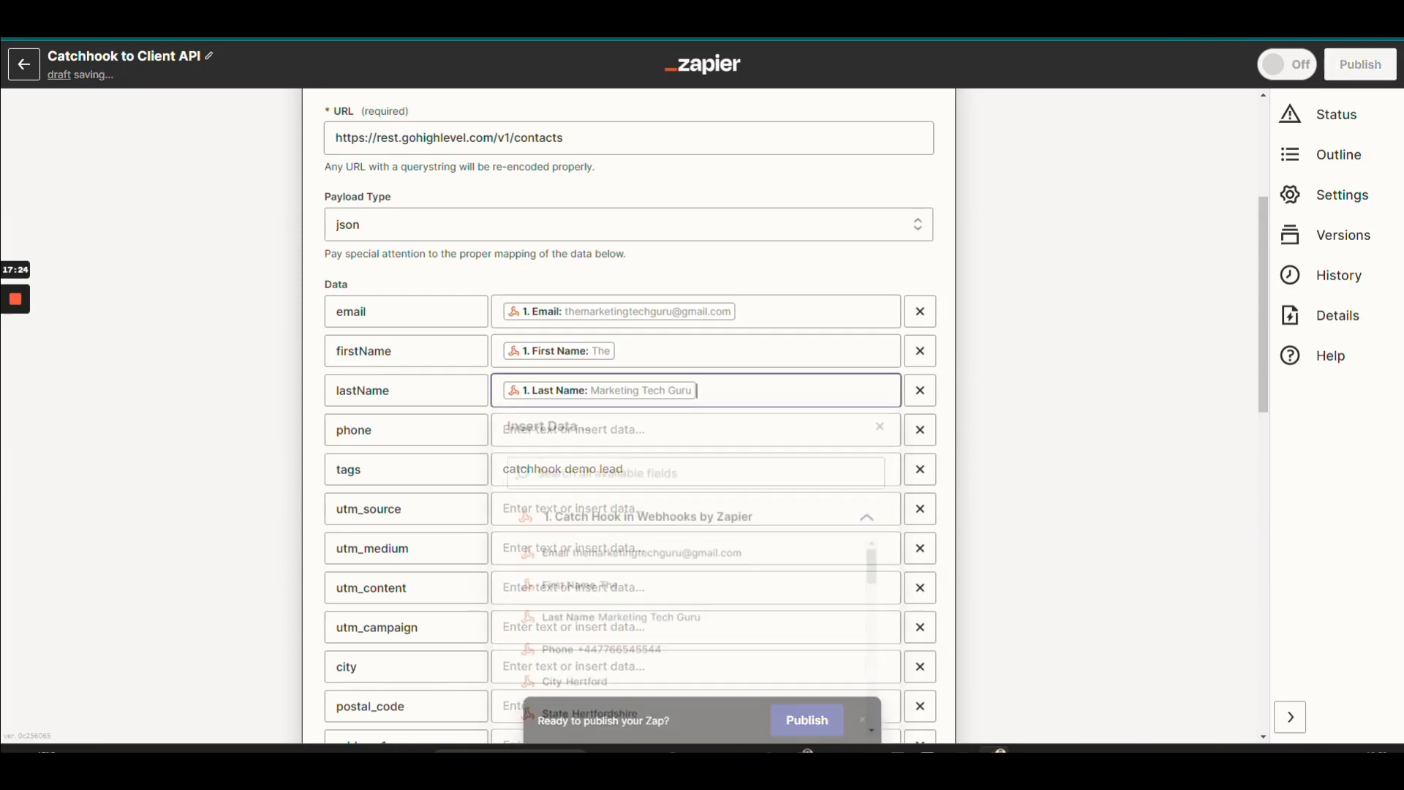
pyautogui.click(1183, 344)
pyautogui.click(695, 429)
pyautogui.click(619, 696)
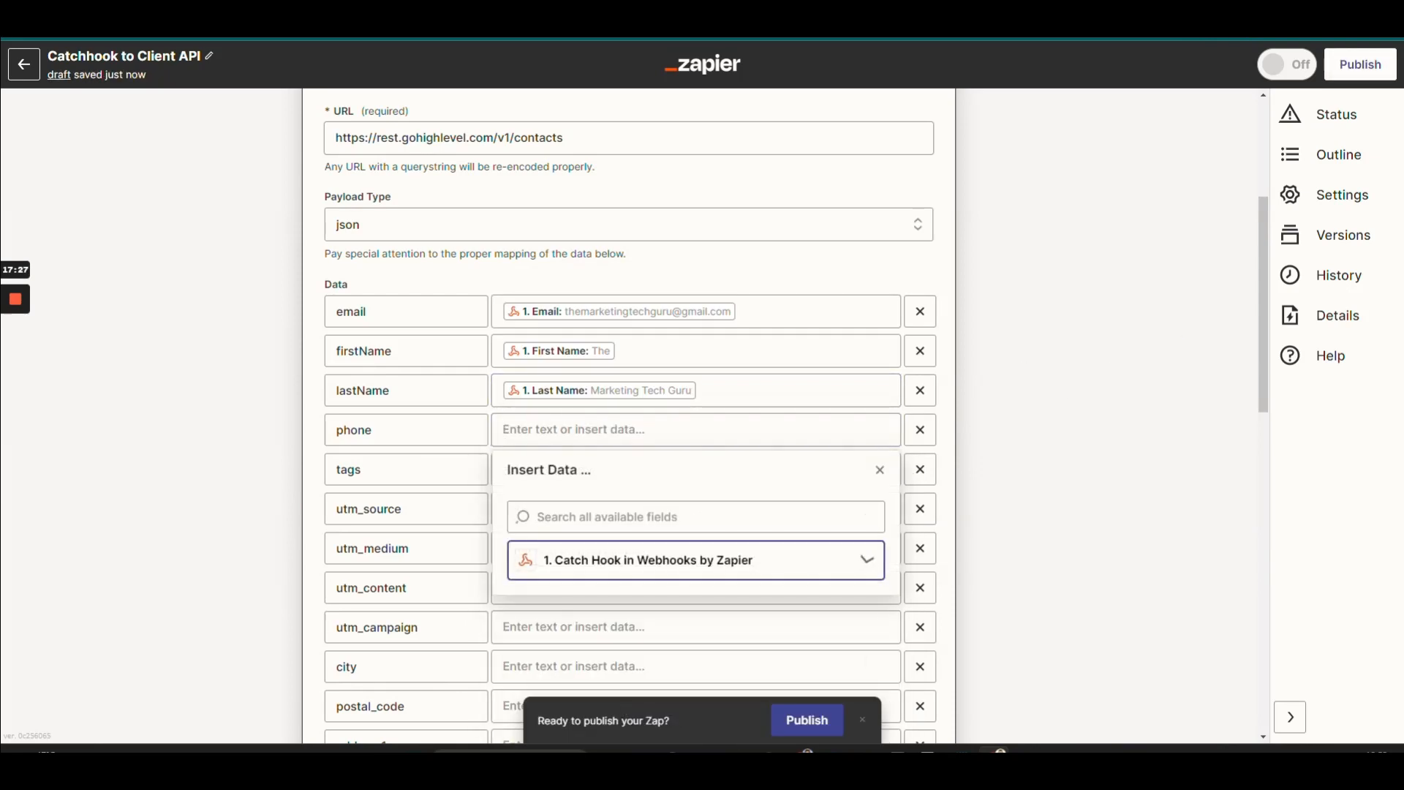
pyautogui.click(695, 430)
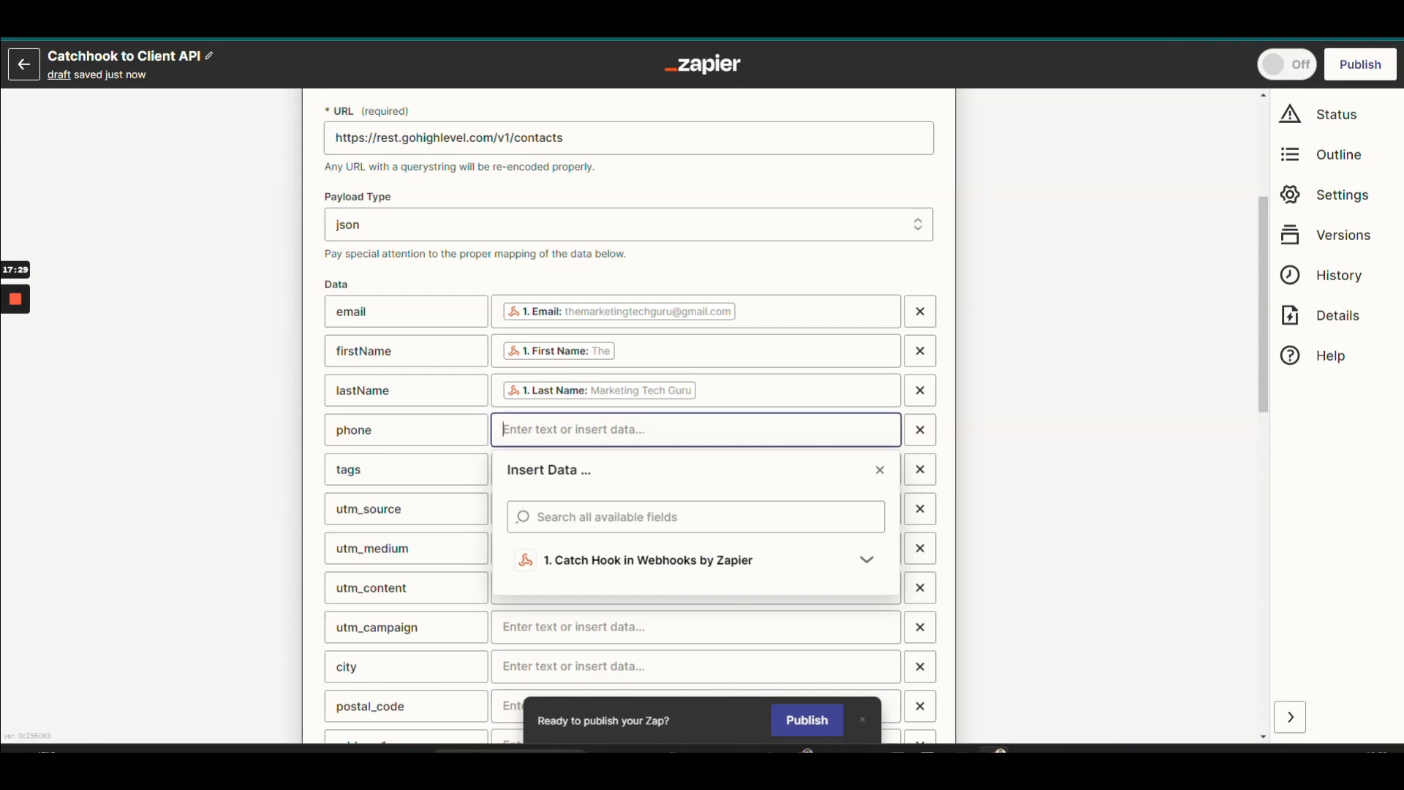
pyautogui.click(685, 563)
pyautogui.scroll(-2, 658, 512)
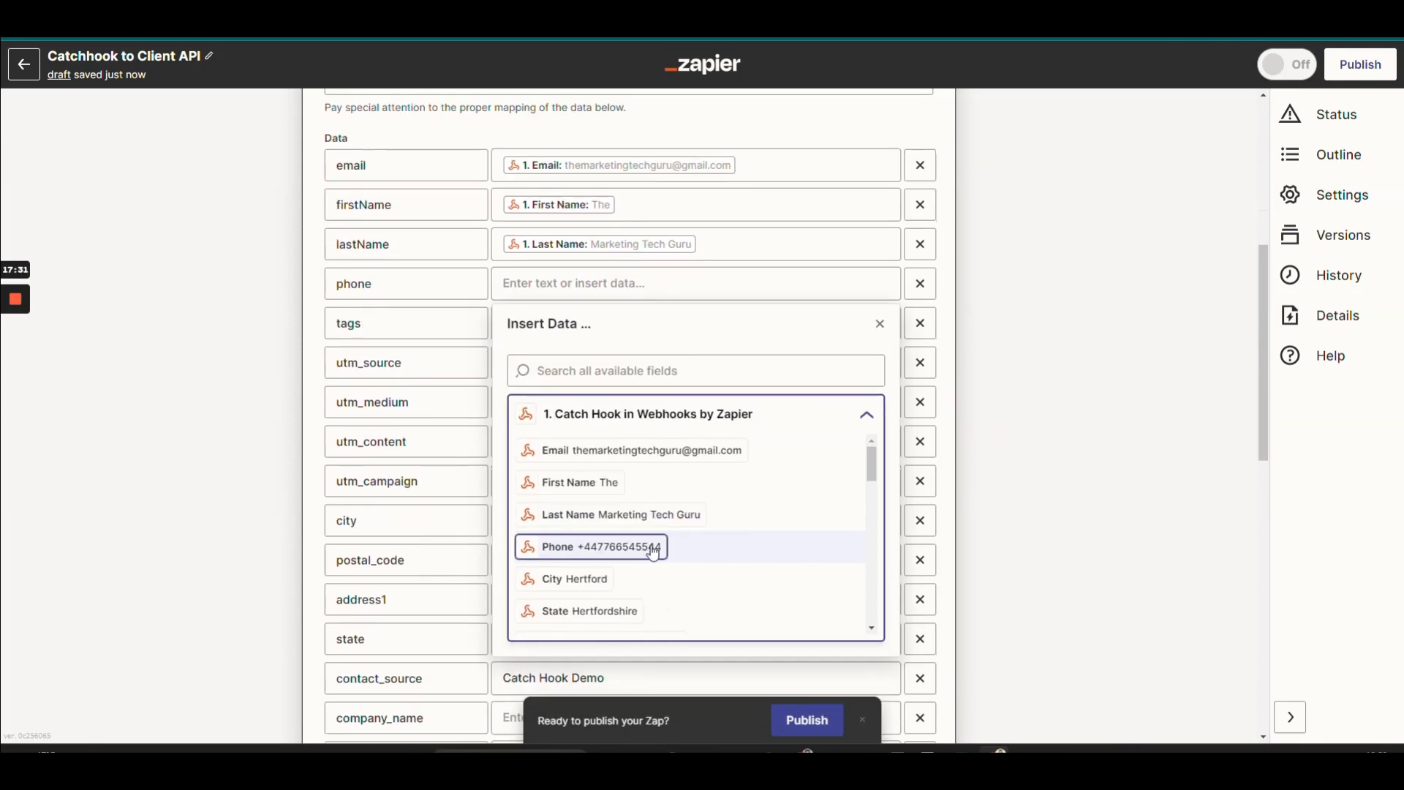
pyautogui.click(629, 545)
# Map the utm_source and utm_medium keys to the catch hook's Utm Source and Utm Medium fields.
pyautogui.click(695, 362)
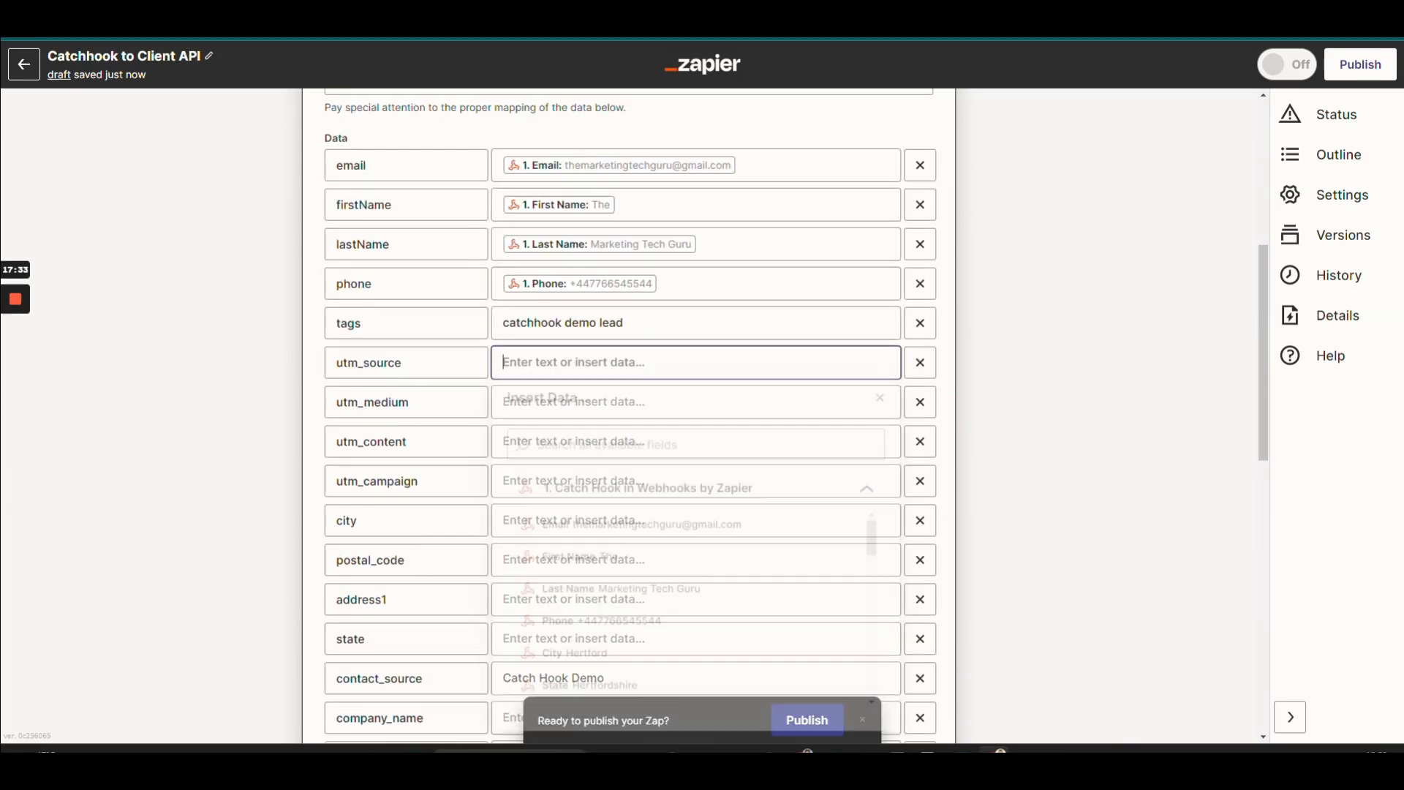
pyautogui.write('source')
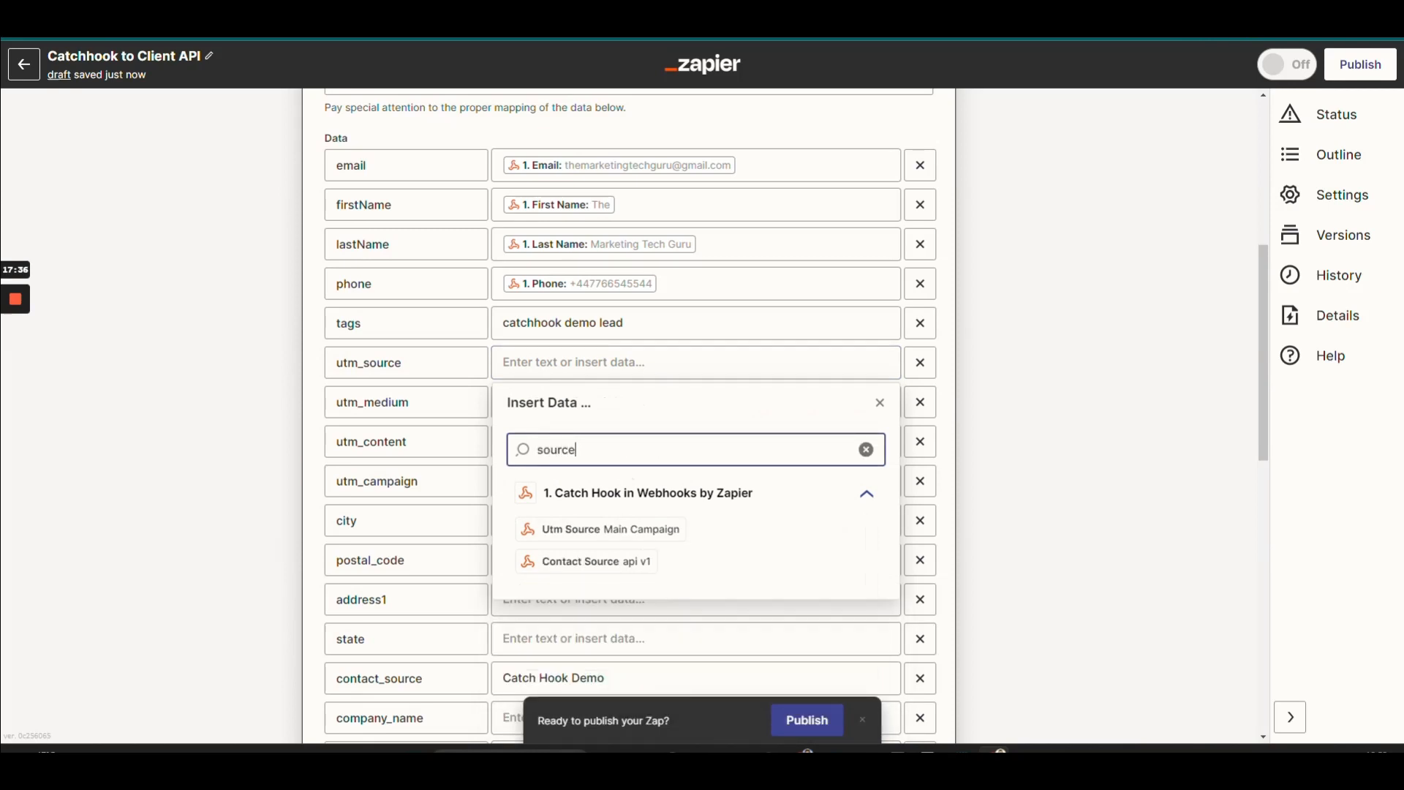
pyautogui.click(644, 529)
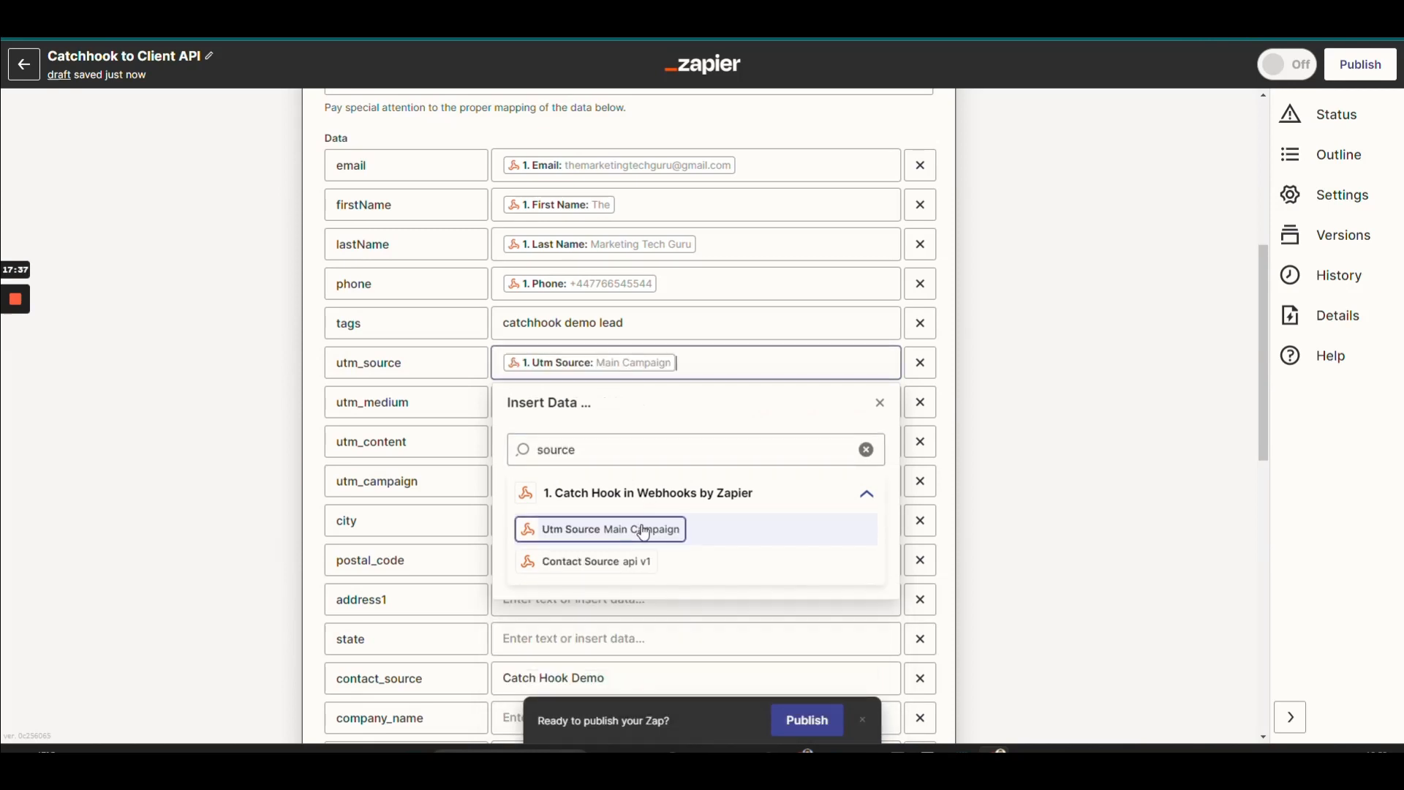
pyautogui.click(1074, 424)
pyautogui.click(628, 402)
pyautogui.click(636, 488)
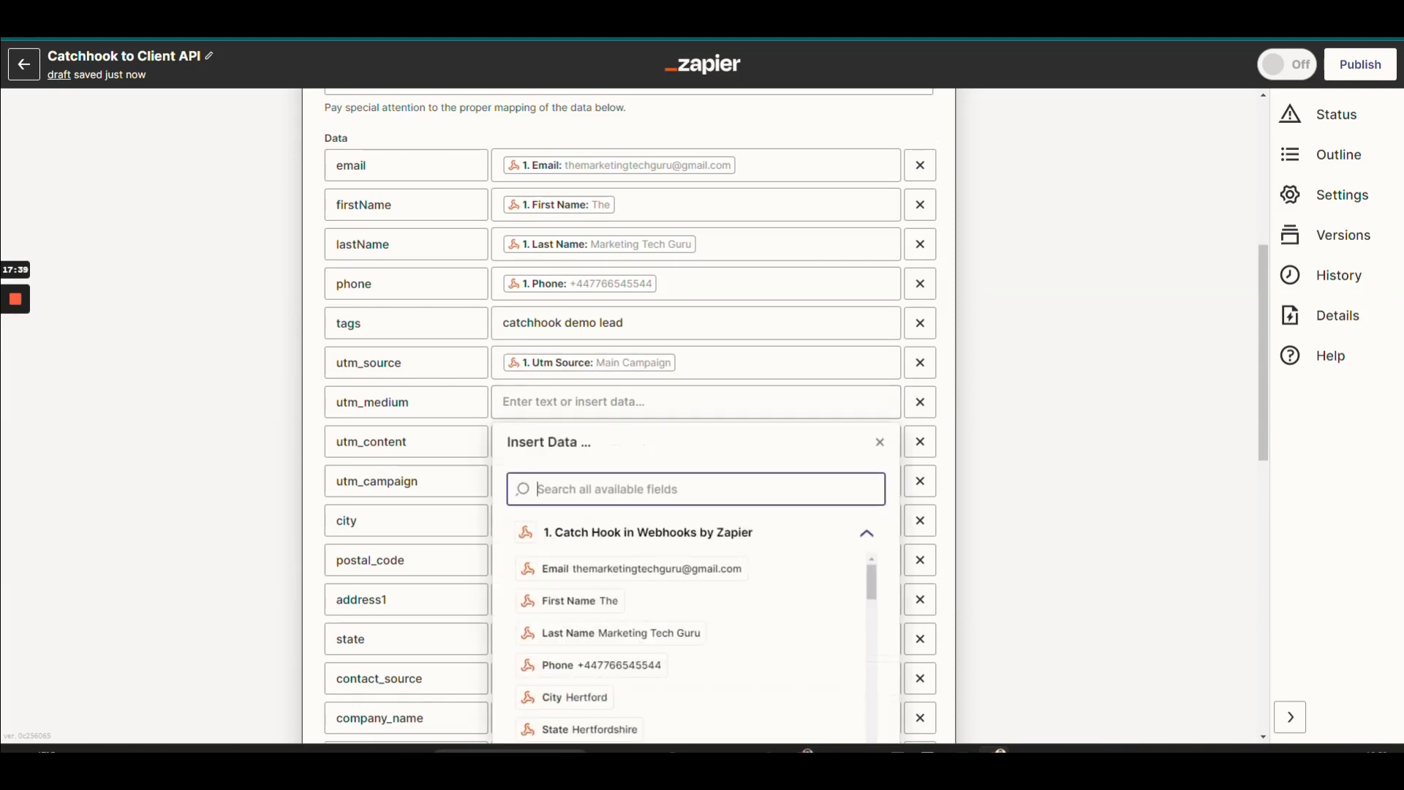
pyautogui.write('mediu')
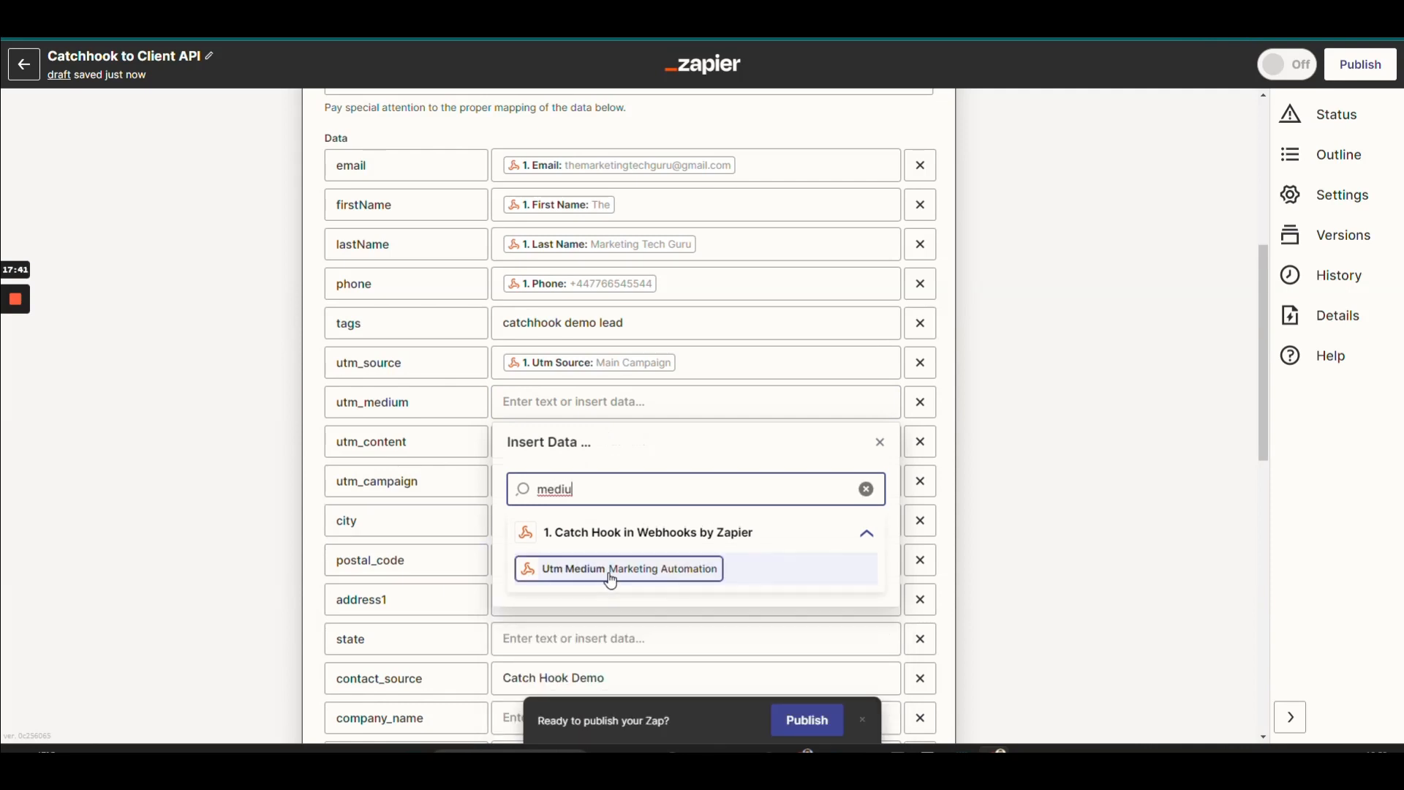
pyautogui.click(618, 569)
pyautogui.click(1119, 413)
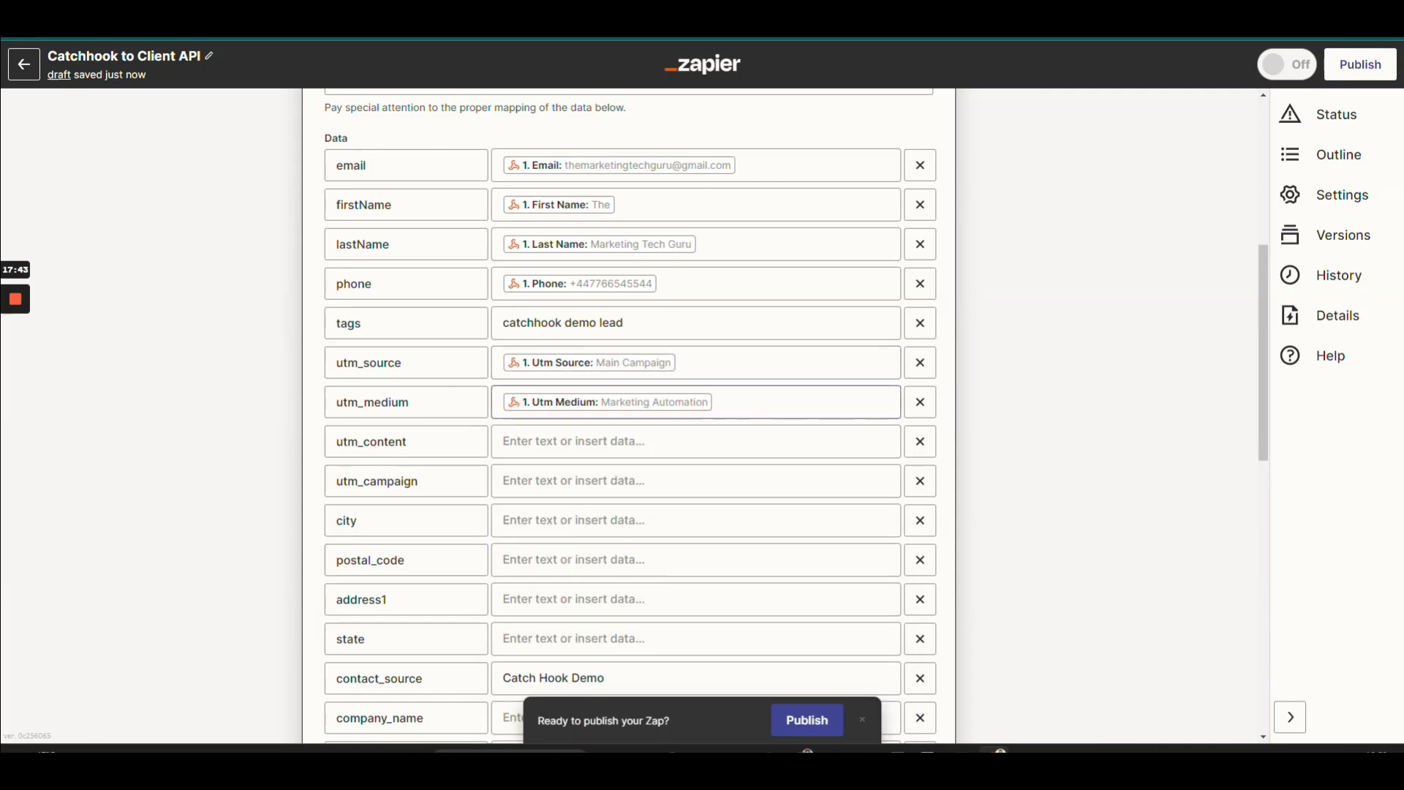
# Map the utm_content and utm_campaign keys to the catch hook's Utm Content and Utm Campaign fields.
pyautogui.click(512, 441)
pyautogui.write('cont')
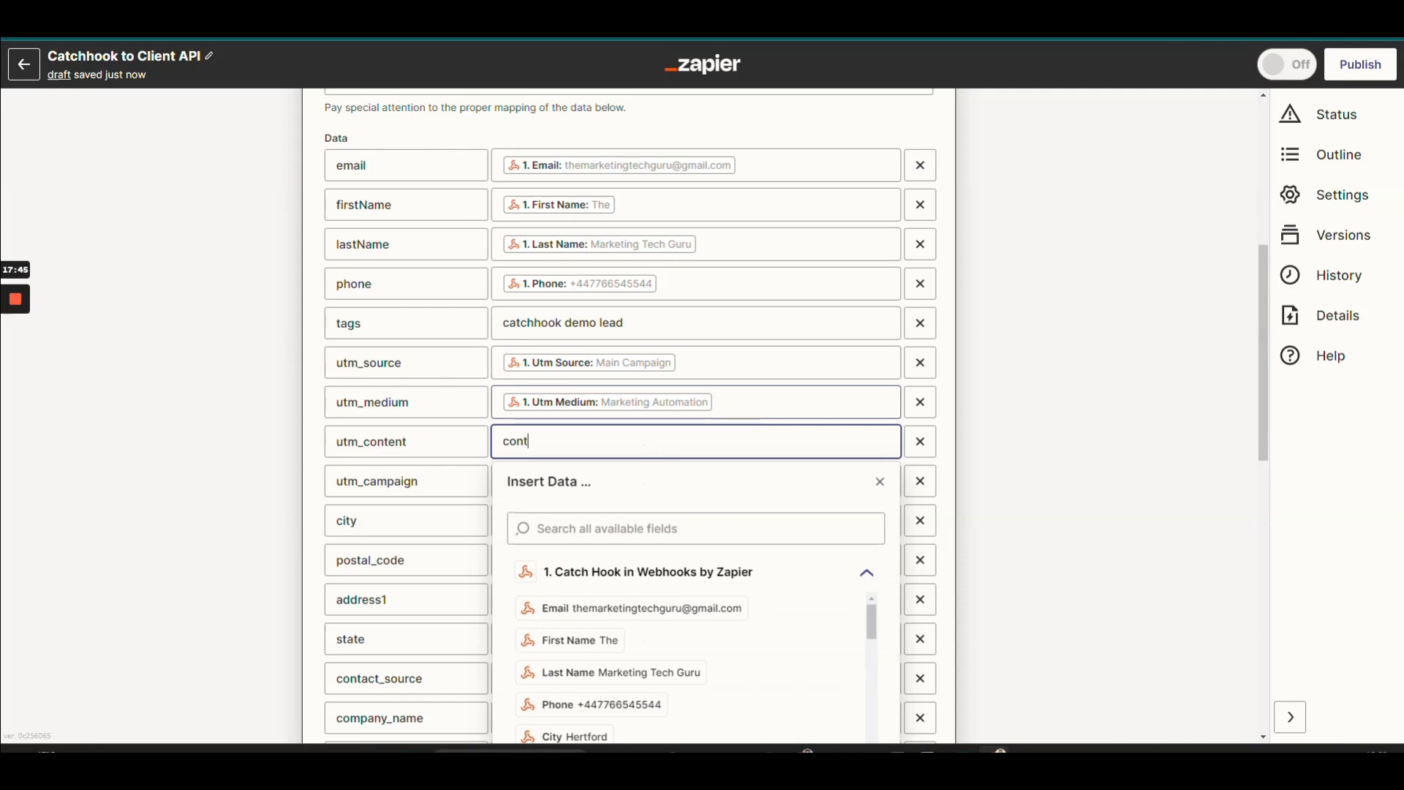
pyautogui.hotkey('ctrl', 'a')
pyautogui.press('BackSpace')
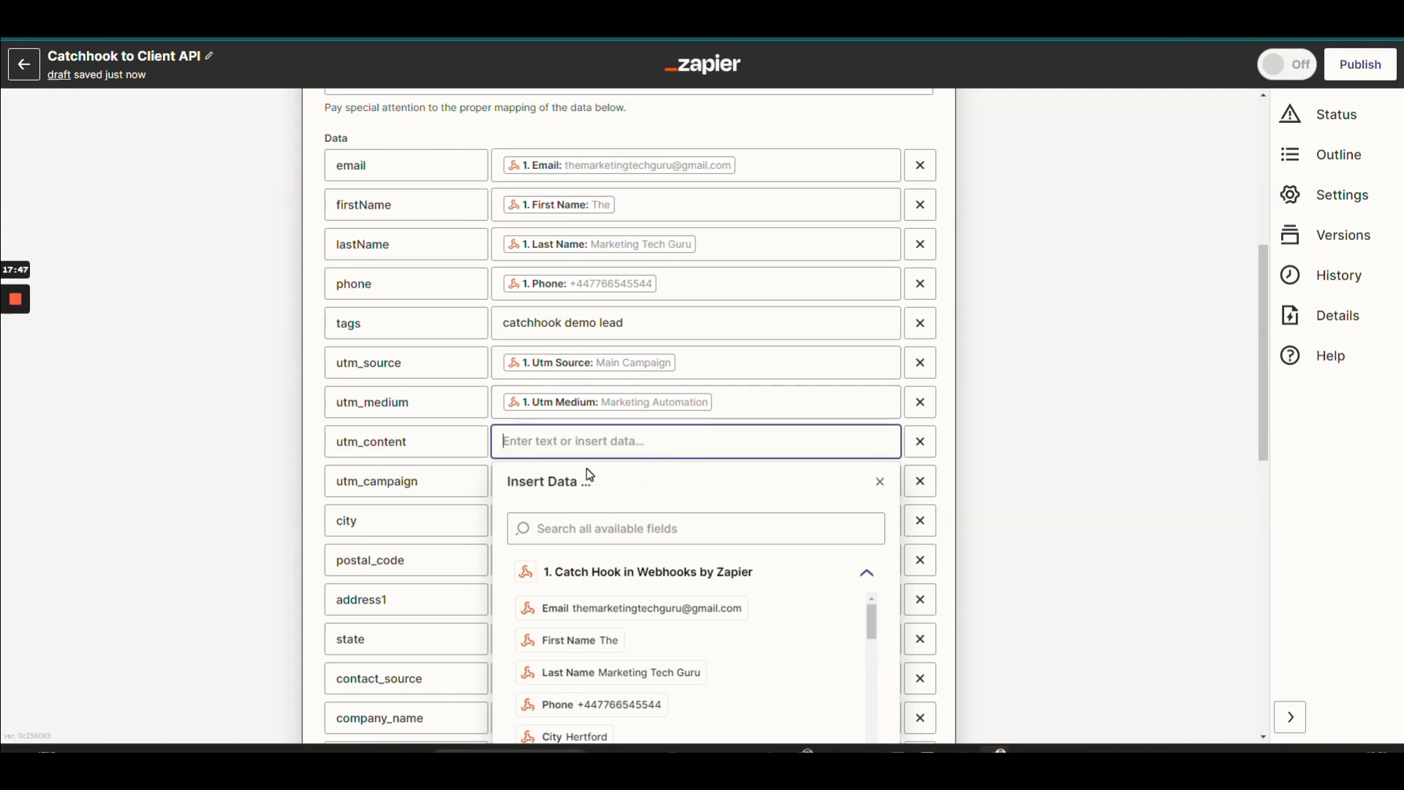
pyautogui.write('cont')
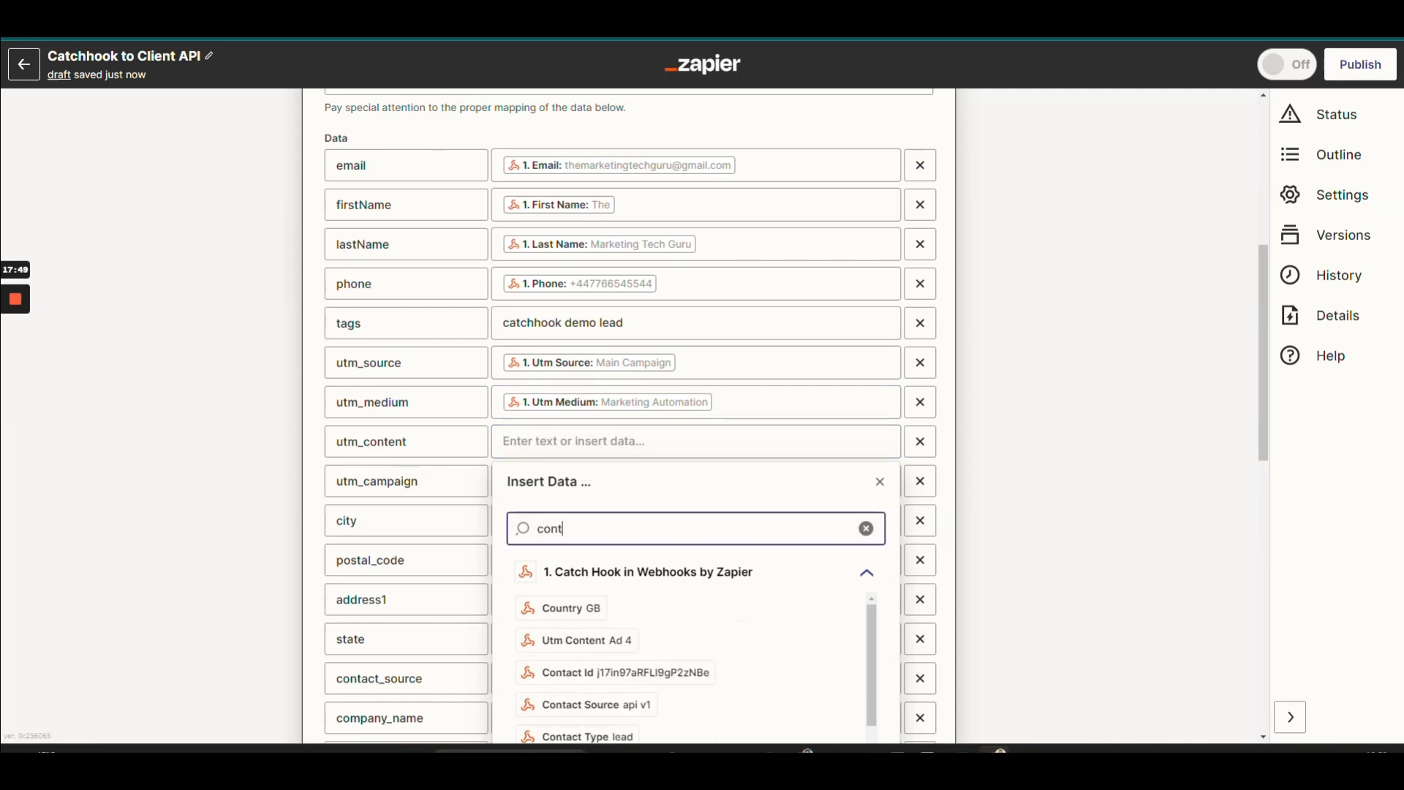
pyautogui.click(567, 642)
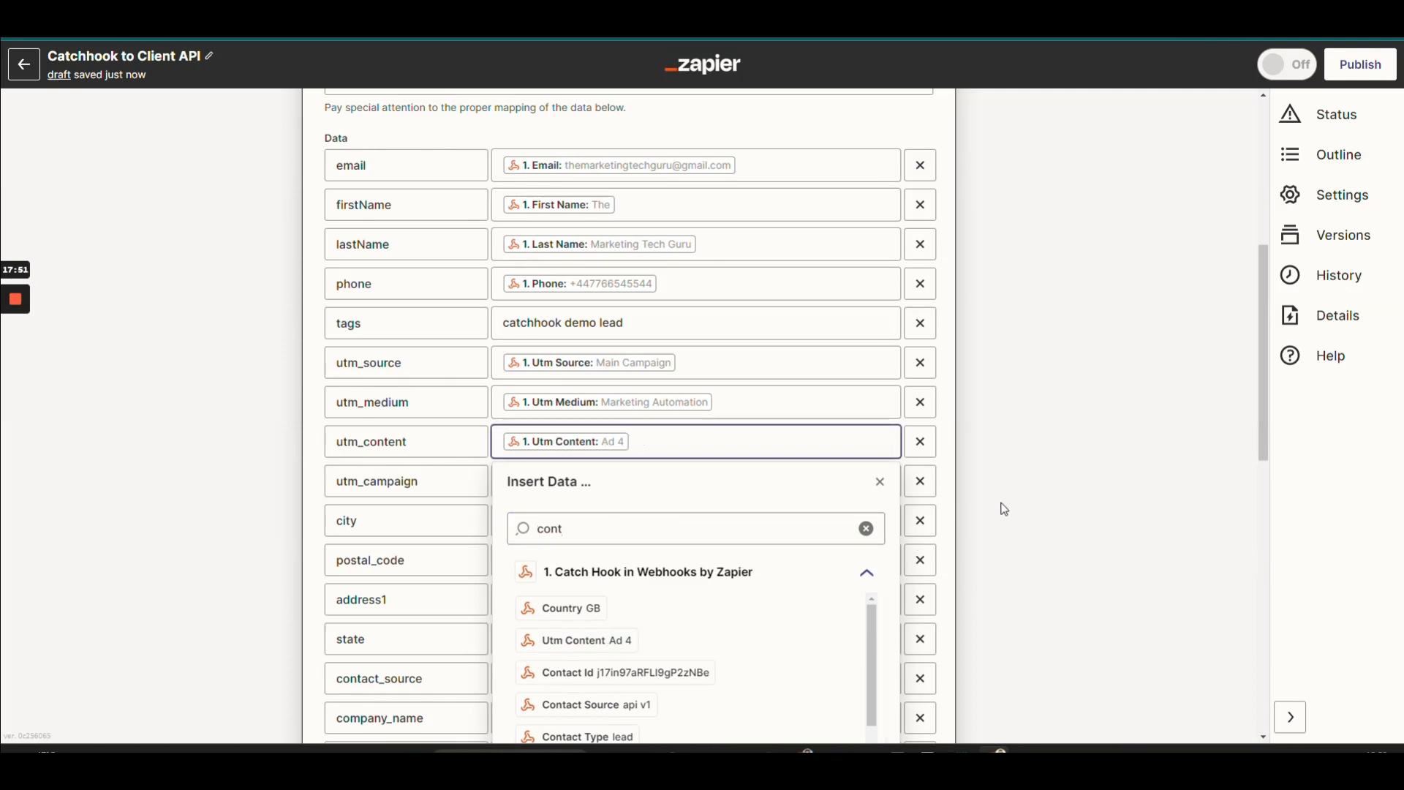
pyautogui.click(633, 501)
pyautogui.click(633, 484)
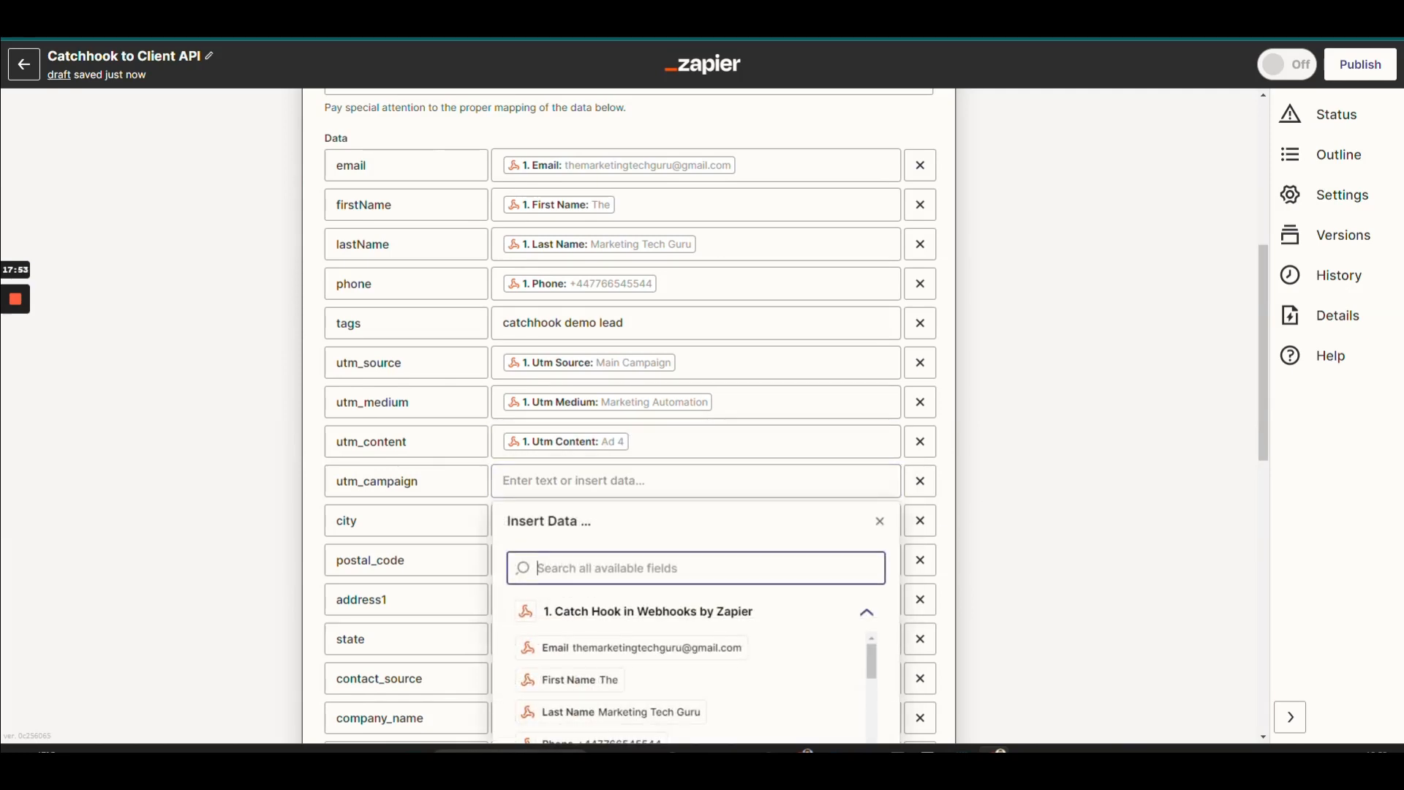
pyautogui.write('camp')
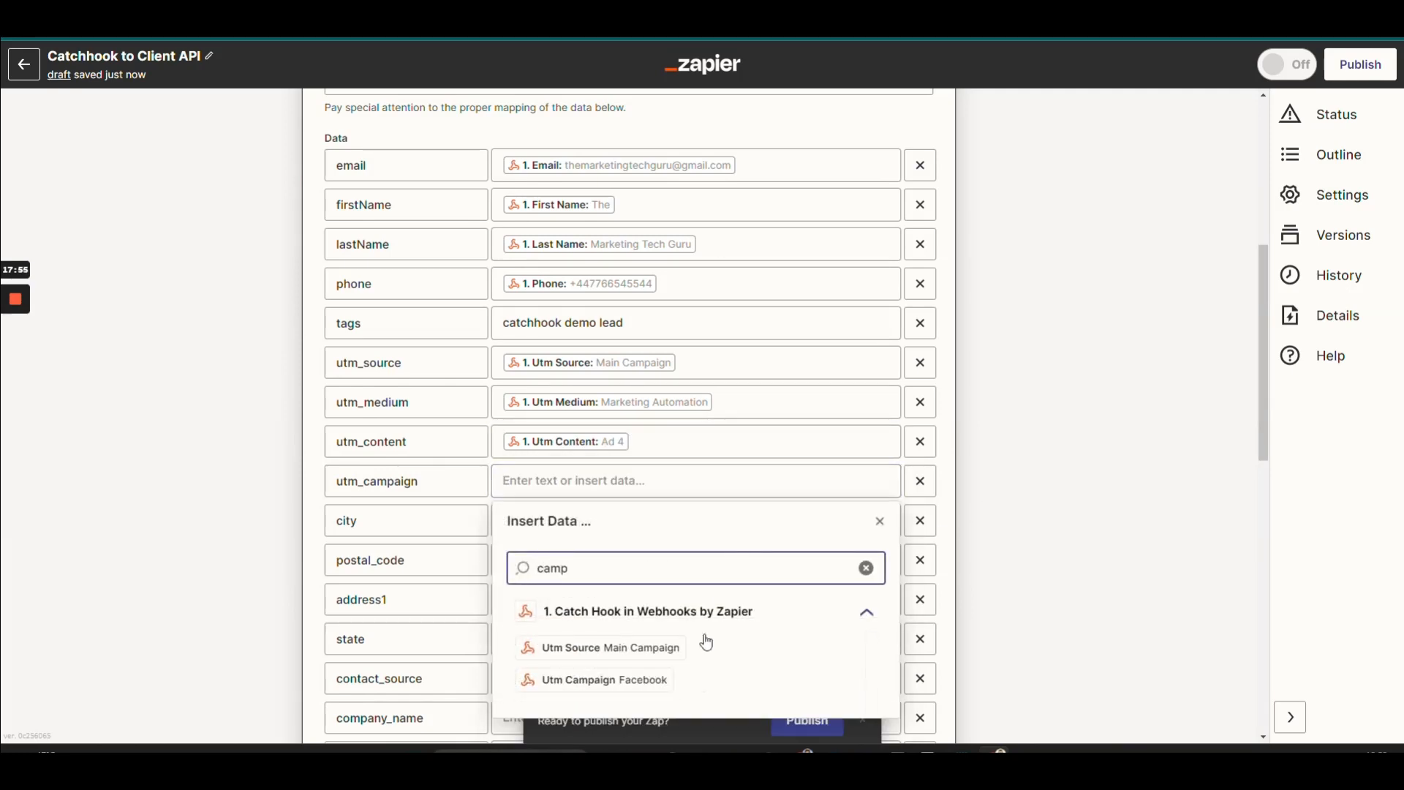
pyautogui.click(644, 684)
pyautogui.press('Tab')
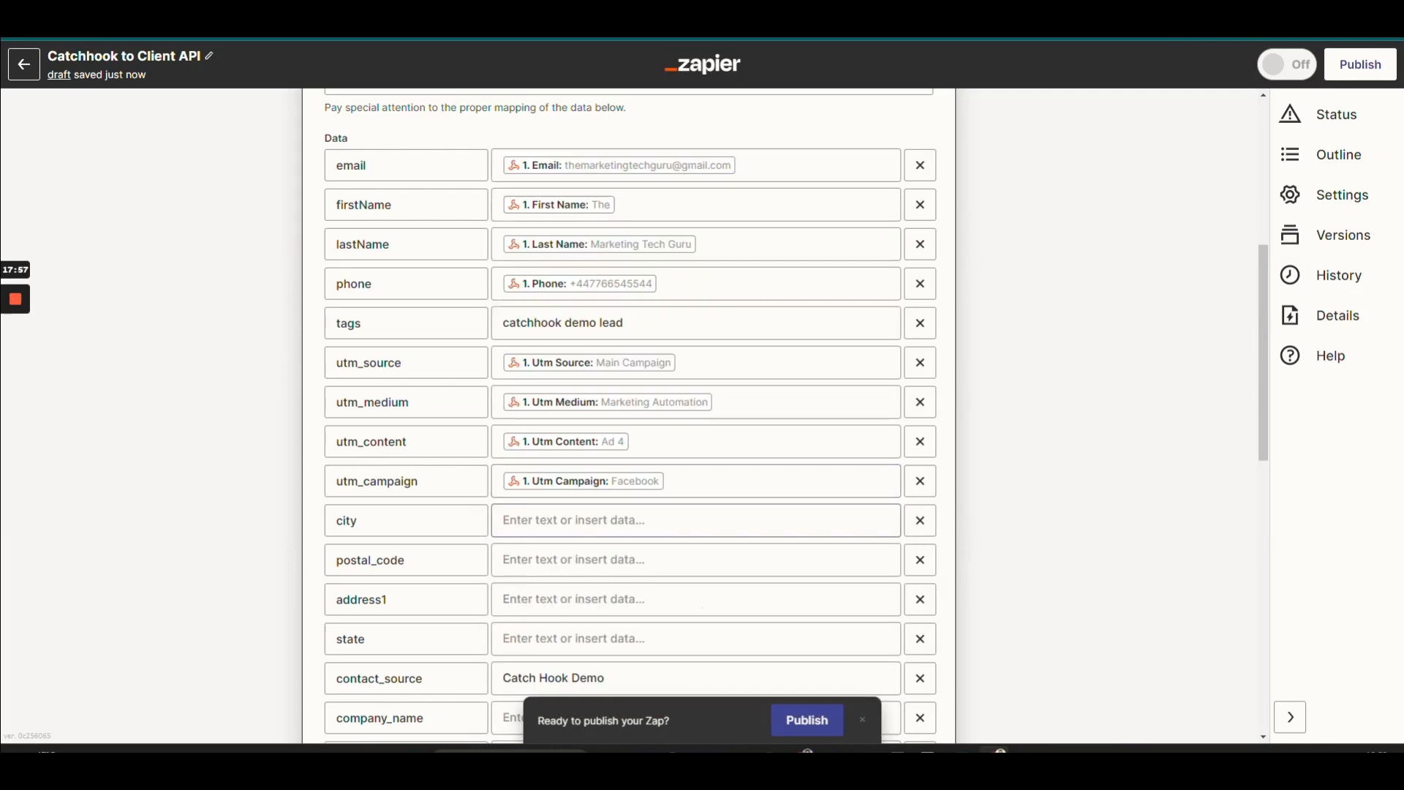
# Map the city and state keys to the catch hook's City and State fields.
pyautogui.scroll(-3, 1068, 364)
pyautogui.click(577, 594)
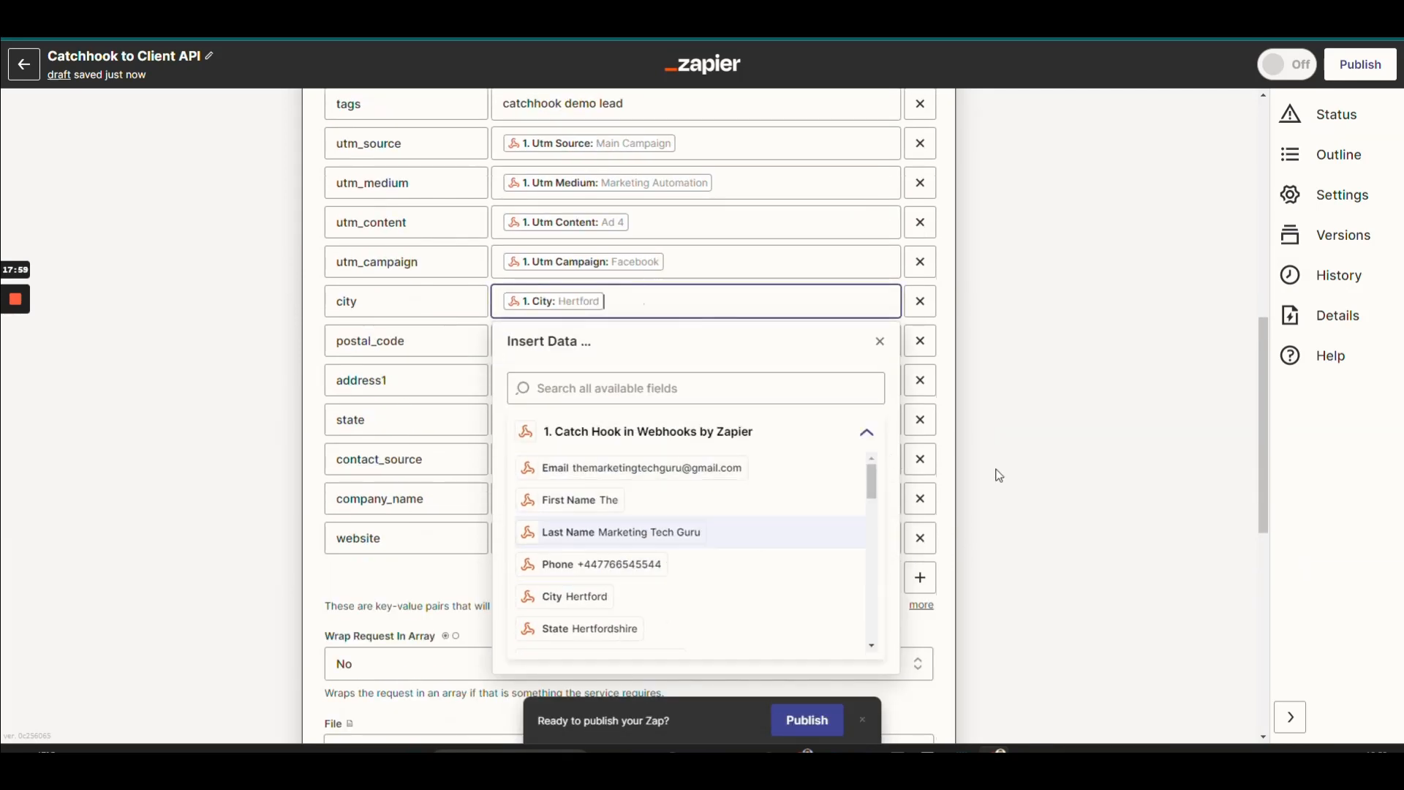
pyautogui.click(636, 419)
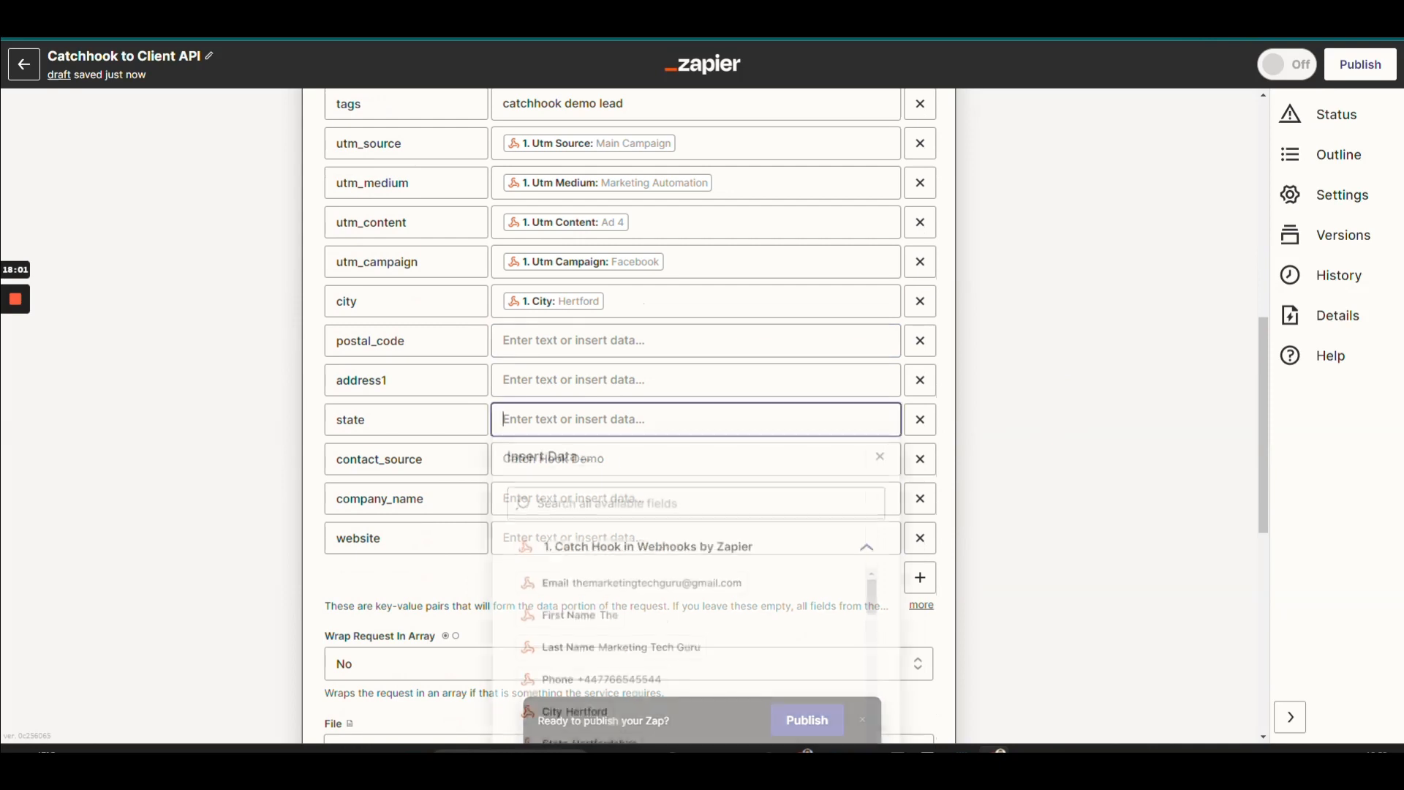
pyautogui.scroll(-4, 647, 680)
pyautogui.click(607, 609)
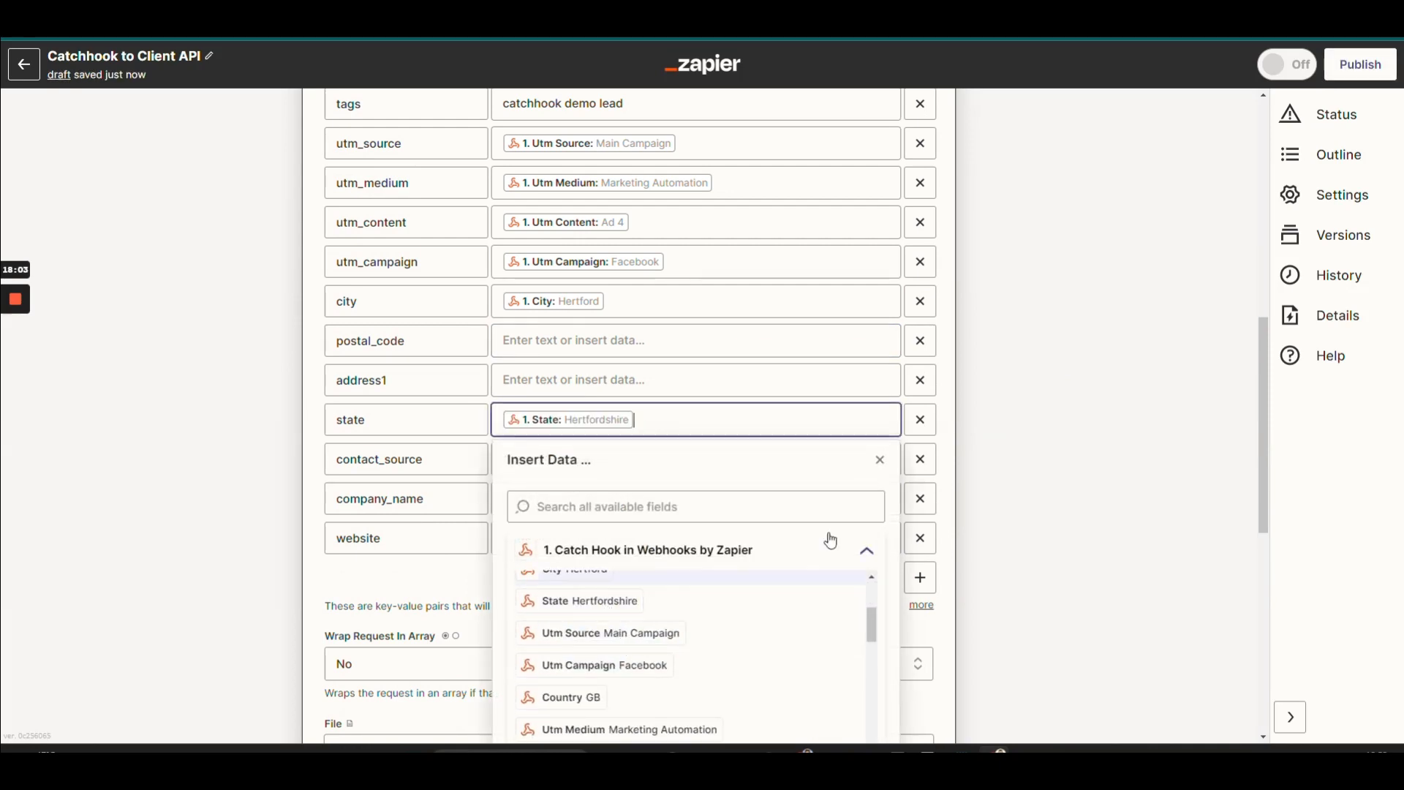
# Map the postal_code and address1 keys to the catch hook's Postal Code and Address 1 fields.
pyautogui.click(600, 340)
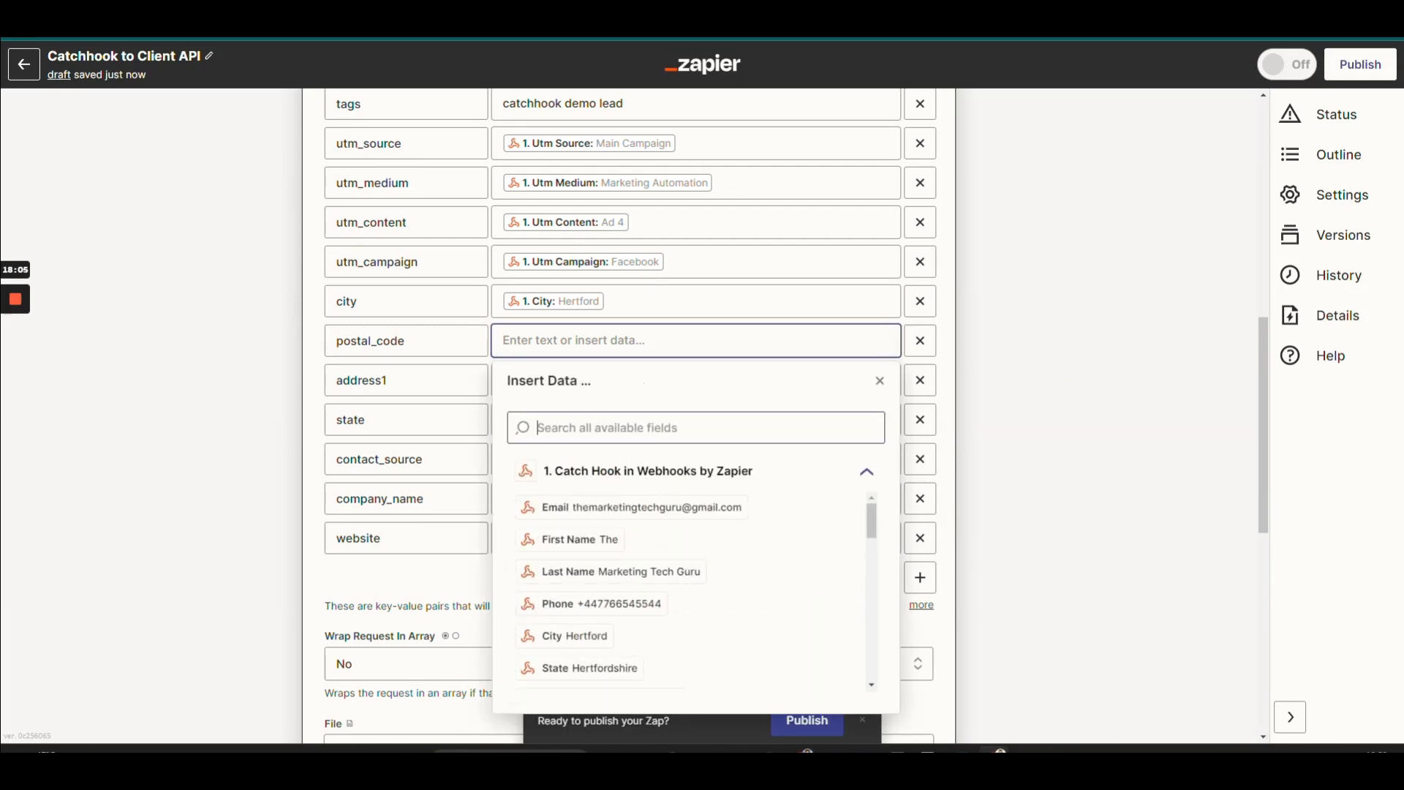
pyautogui.write('pos')
pyautogui.click(601, 507)
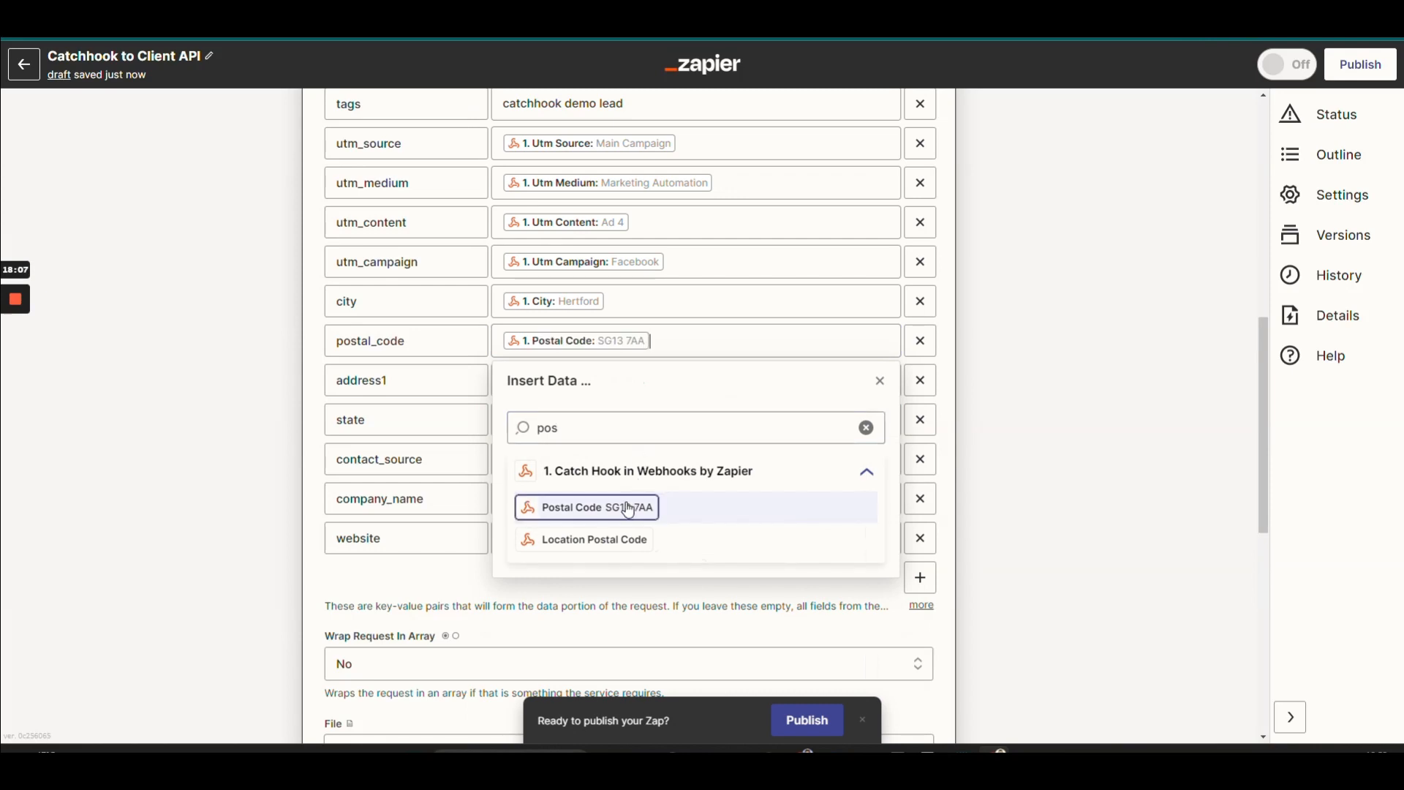
pyautogui.click(995, 385)
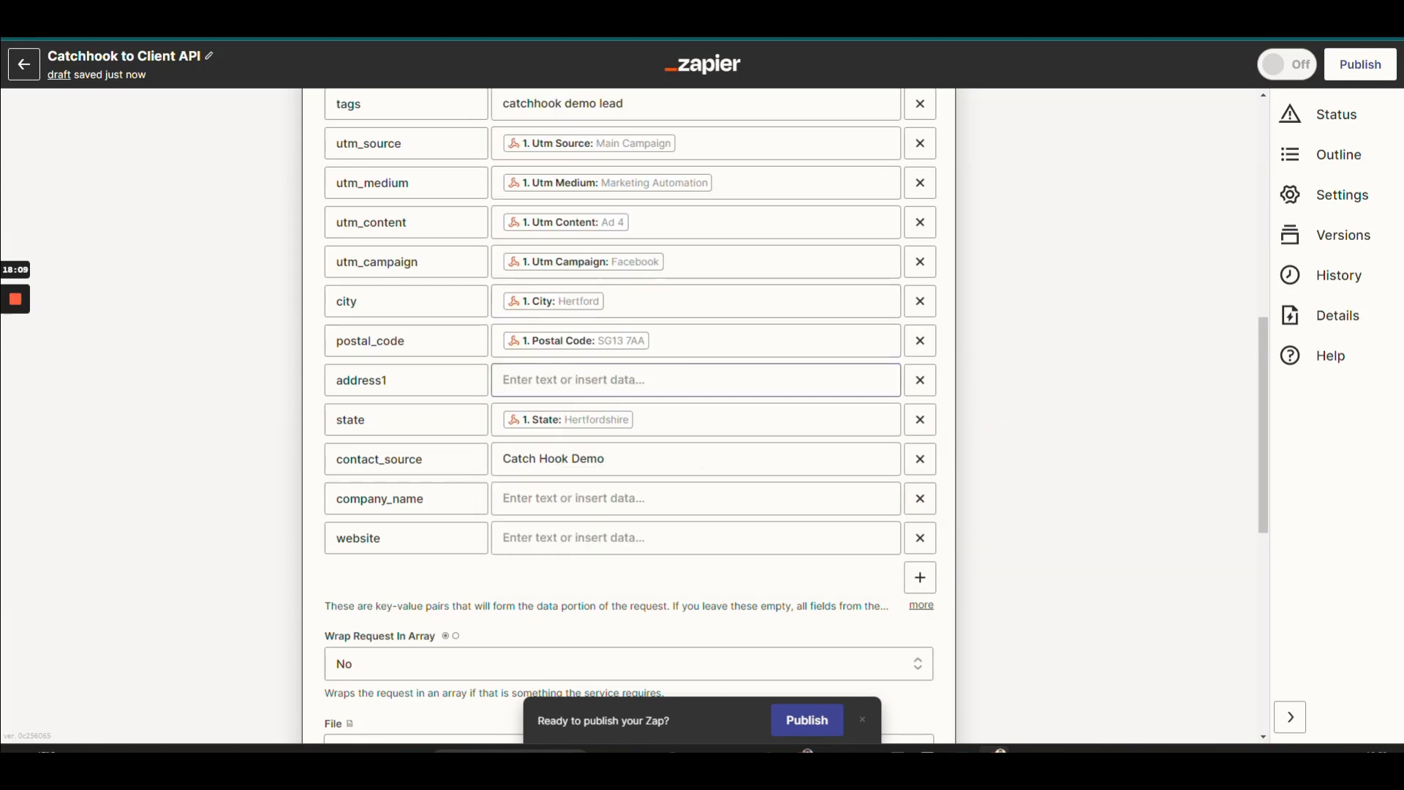
pyautogui.click(696, 380)
pyautogui.click(702, 468)
pyautogui.write('add')
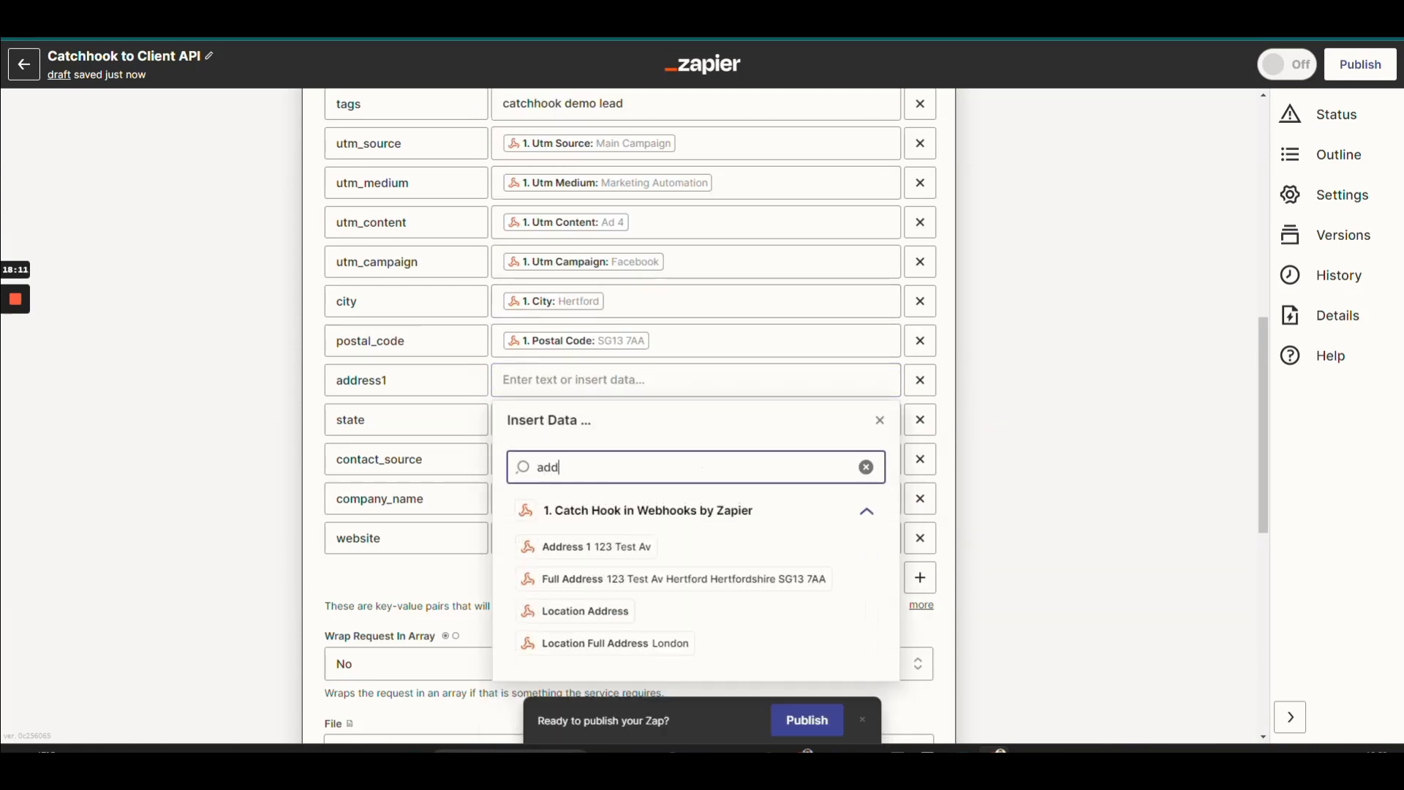
pyautogui.click(632, 555)
pyautogui.click(1037, 411)
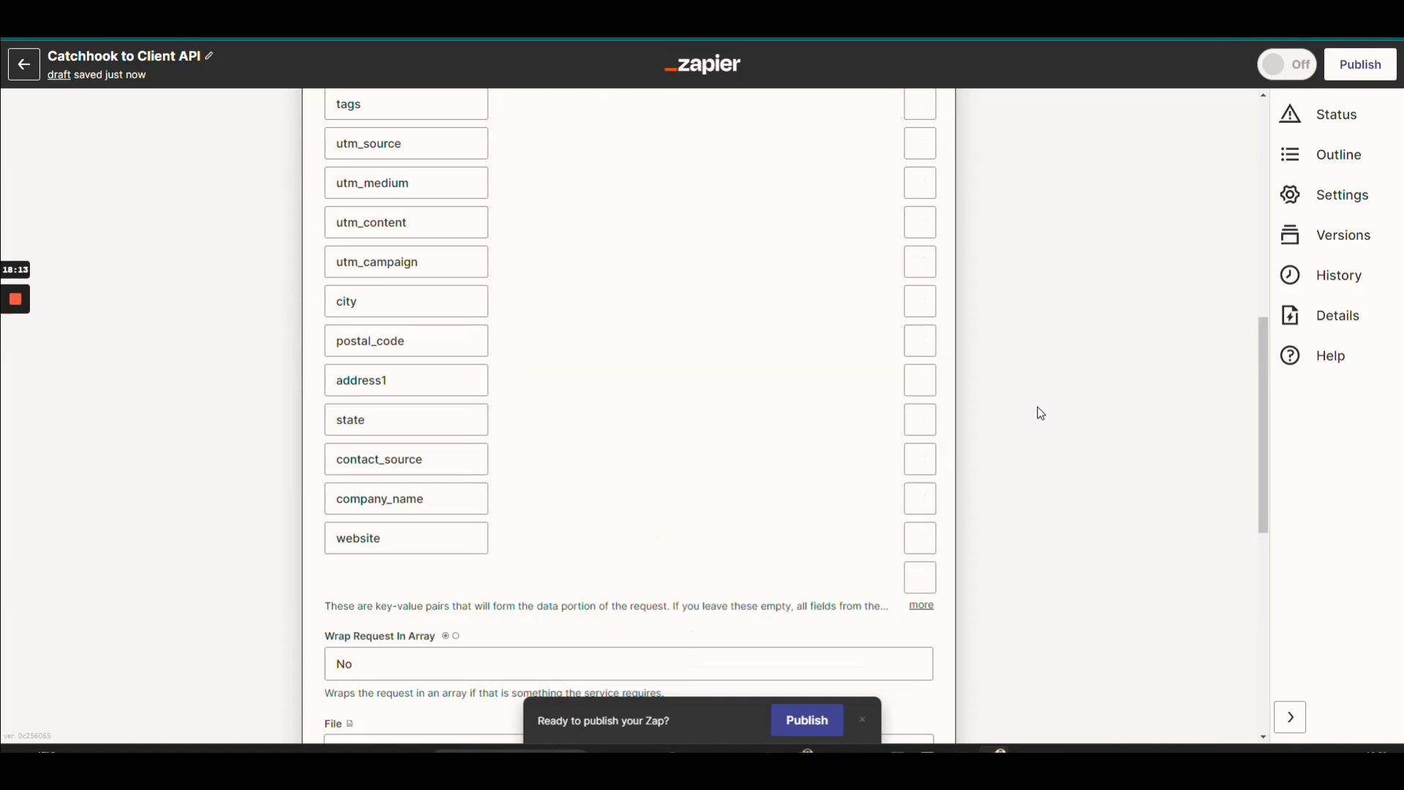
# Map the company_name key to the catch hook's Company Name field.
pyautogui.click(614, 499)
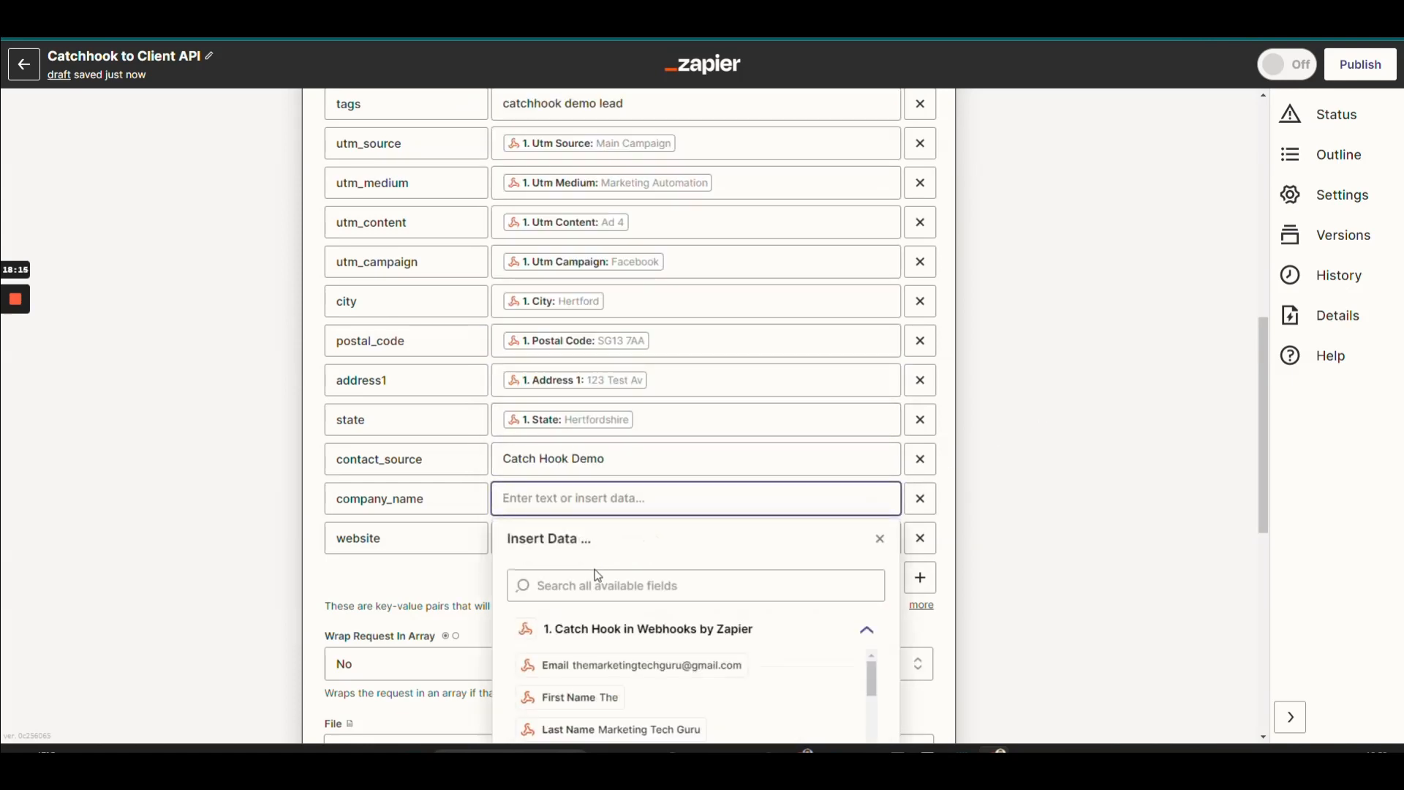
pyautogui.click(594, 585)
pyautogui.write('cpmpa')
pyautogui.press('BackSpace')
pyautogui.press('BackSpace')
pyautogui.press('BackSpace')
pyautogui.press('BackSpace')
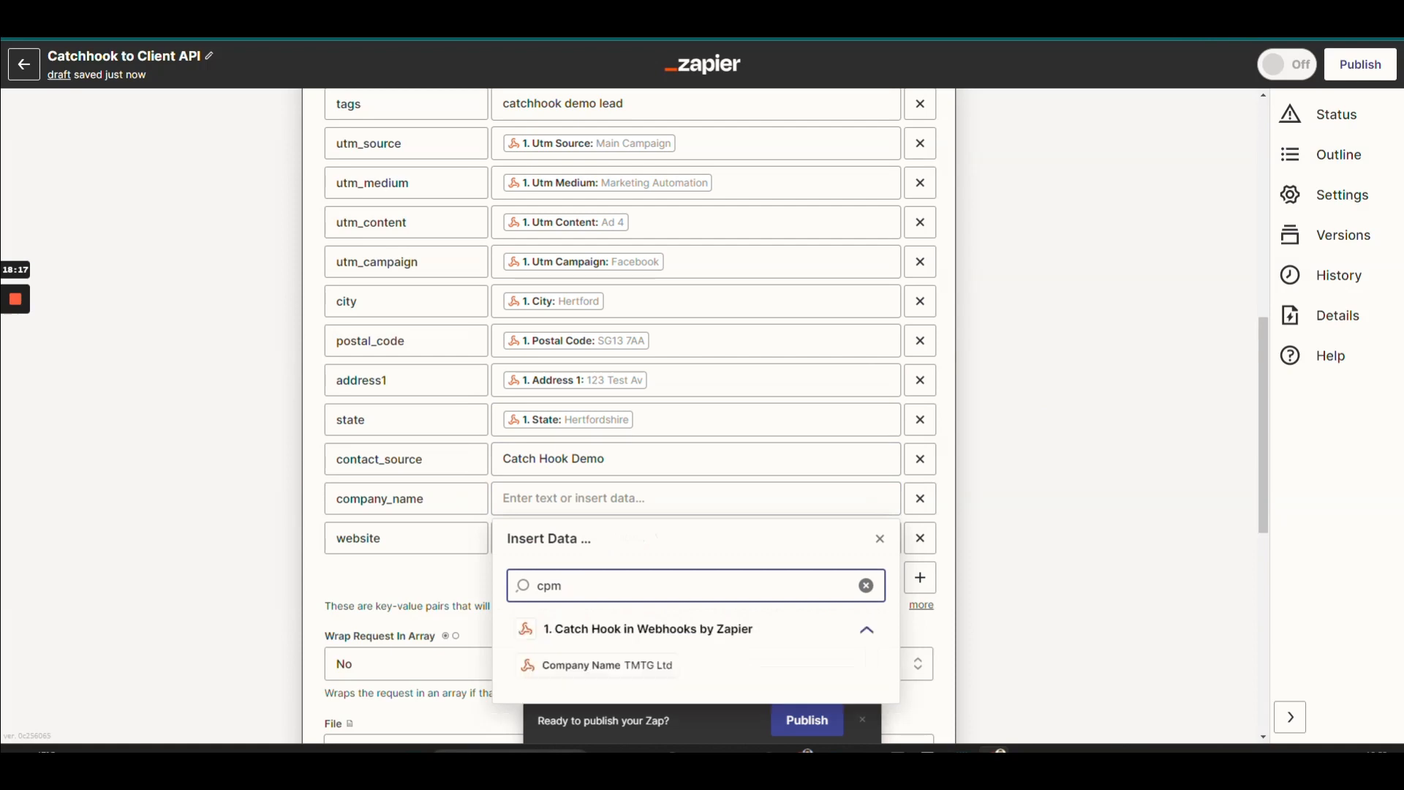
pyautogui.write('omp')
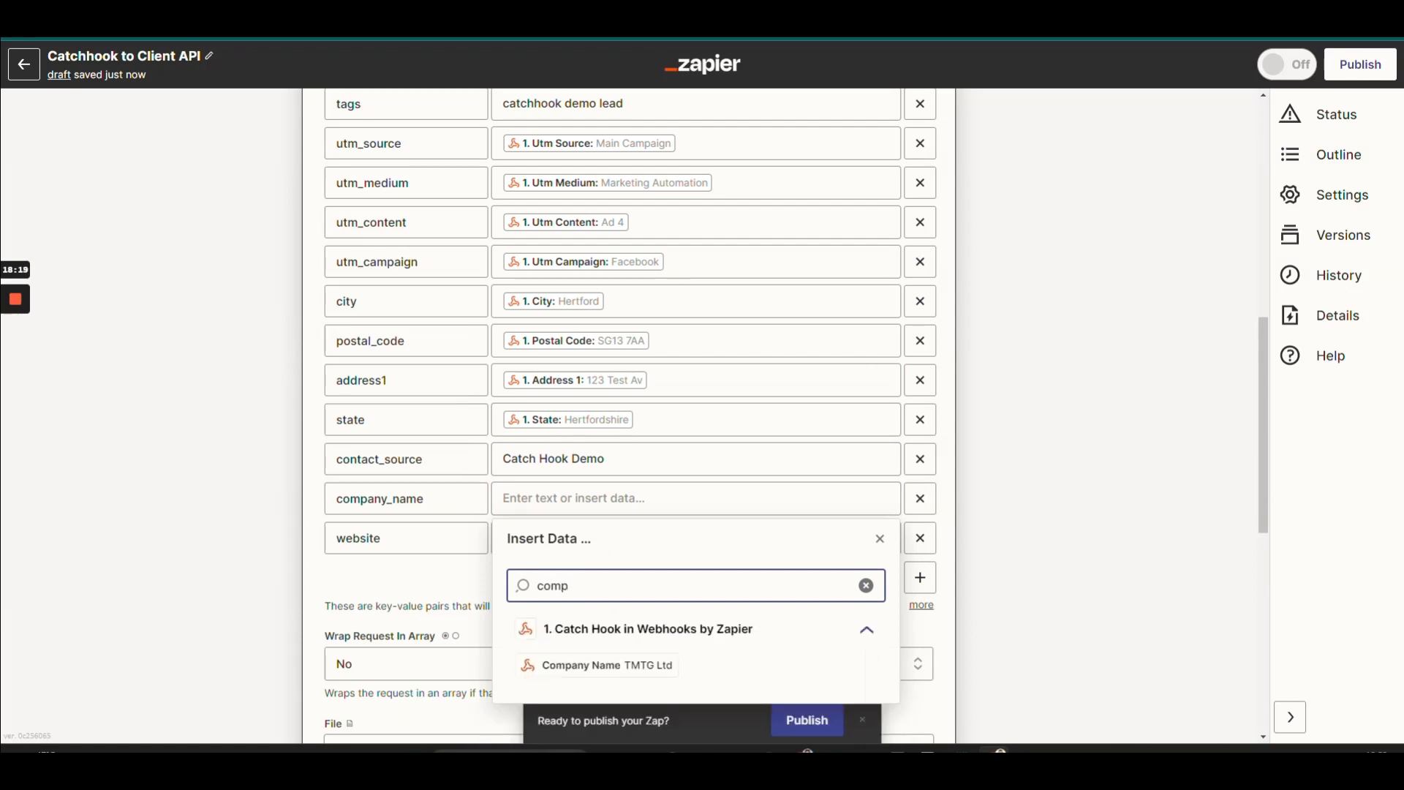
pyautogui.click(630, 664)
pyautogui.click(1019, 451)
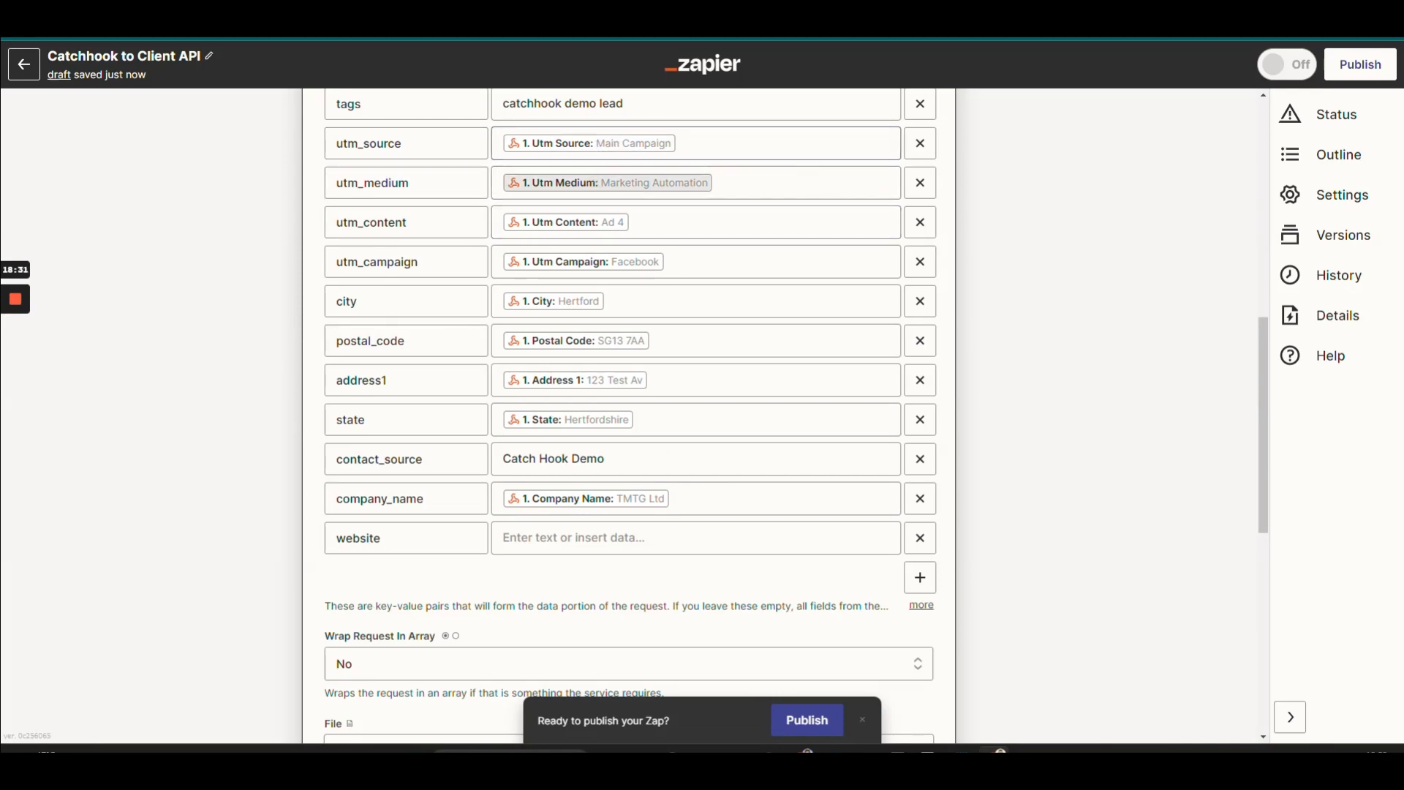
# Map the website key to the catch hook's Website field.
pyautogui.click(613, 538)
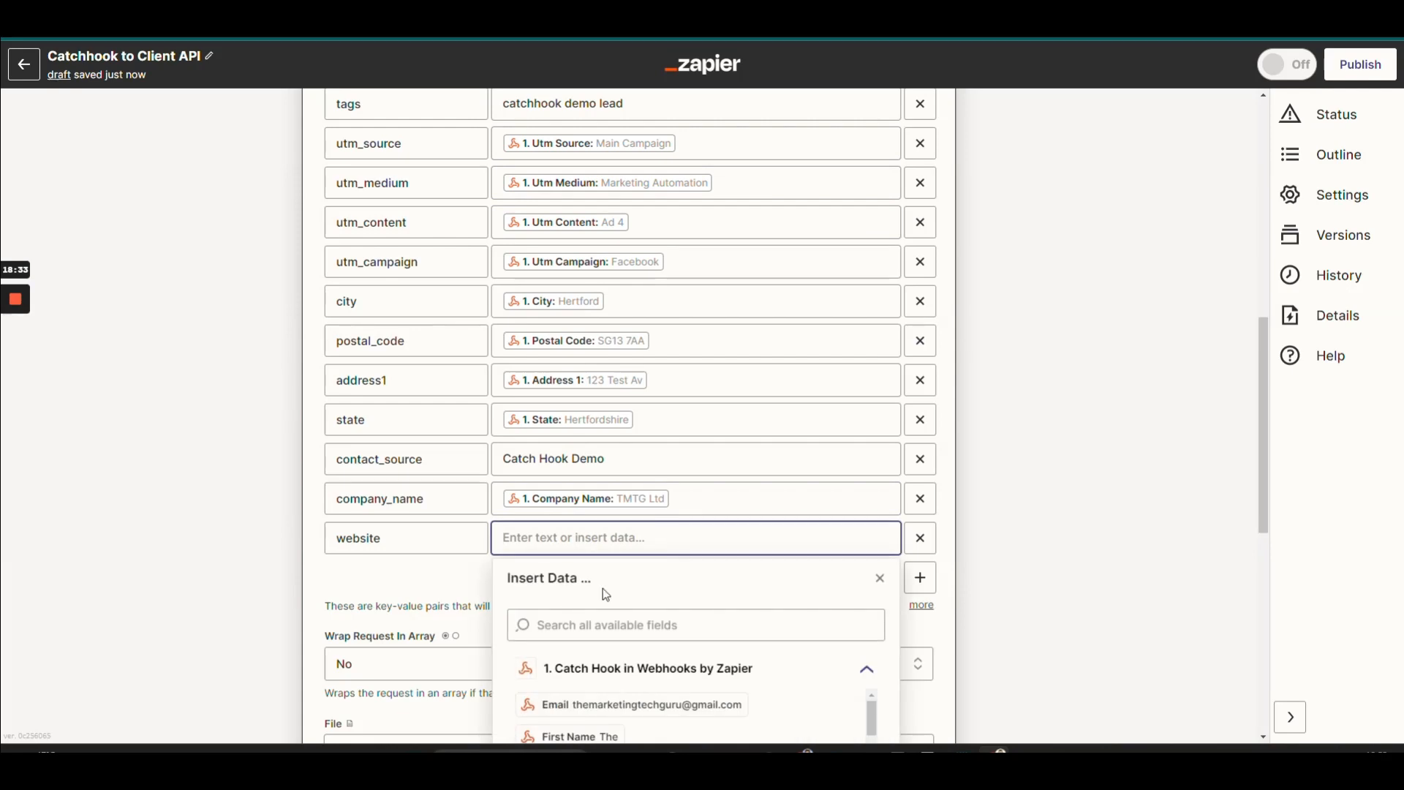
pyautogui.write('website')
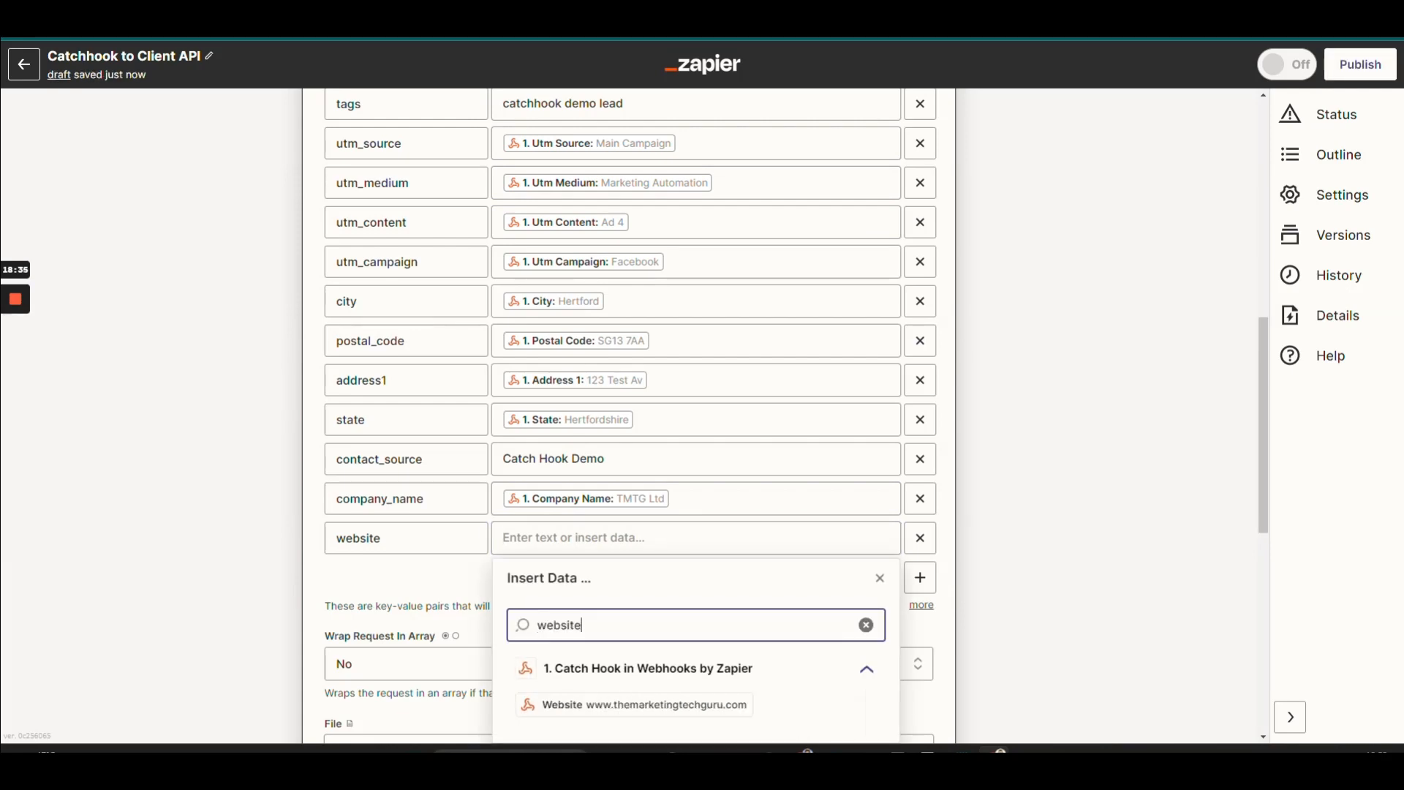
pyautogui.scroll(-1, 687, 585)
pyautogui.click(658, 630)
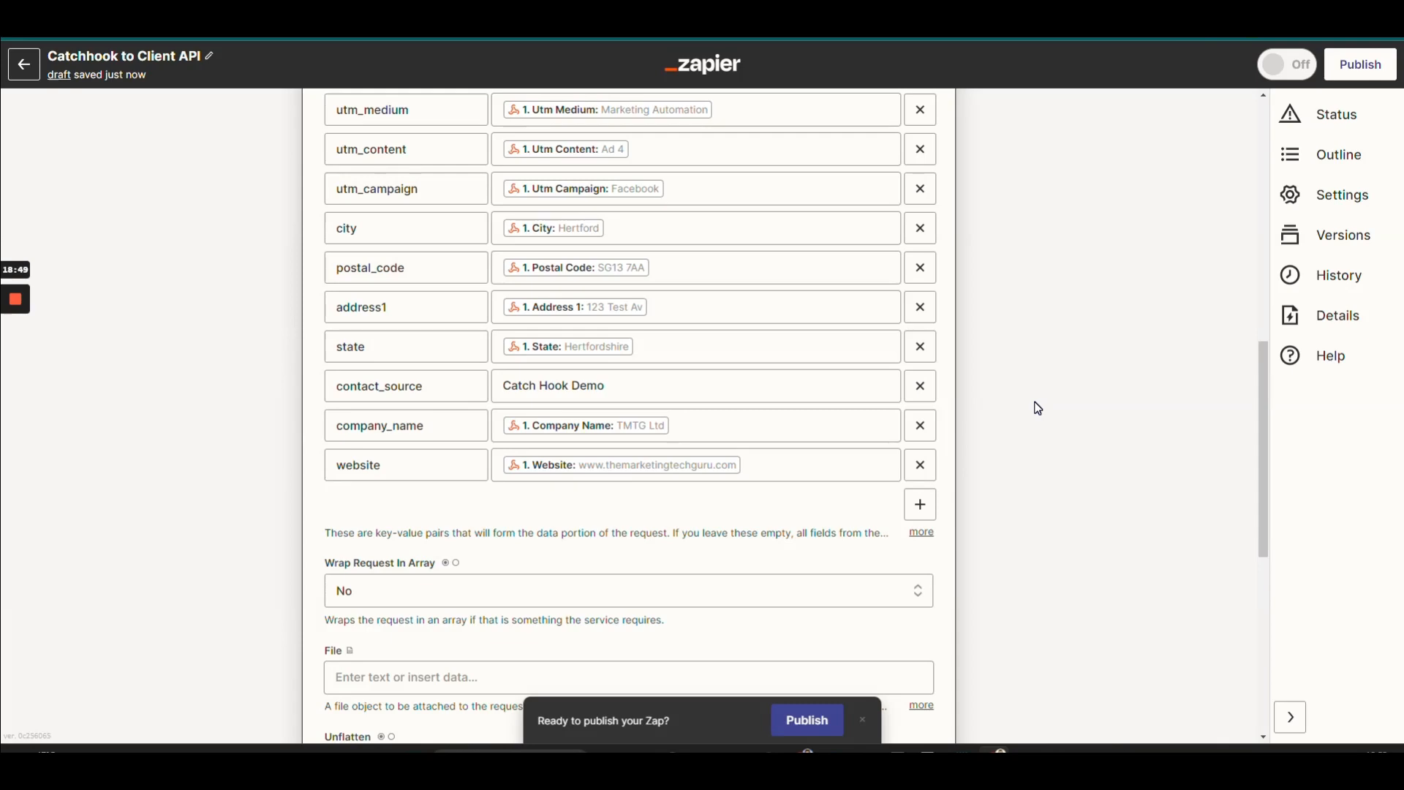
# Review the mapped data keys and the available payload type options of the POST action, leaving the selection unaltered.
pyautogui.scroll(5, 608, 226)
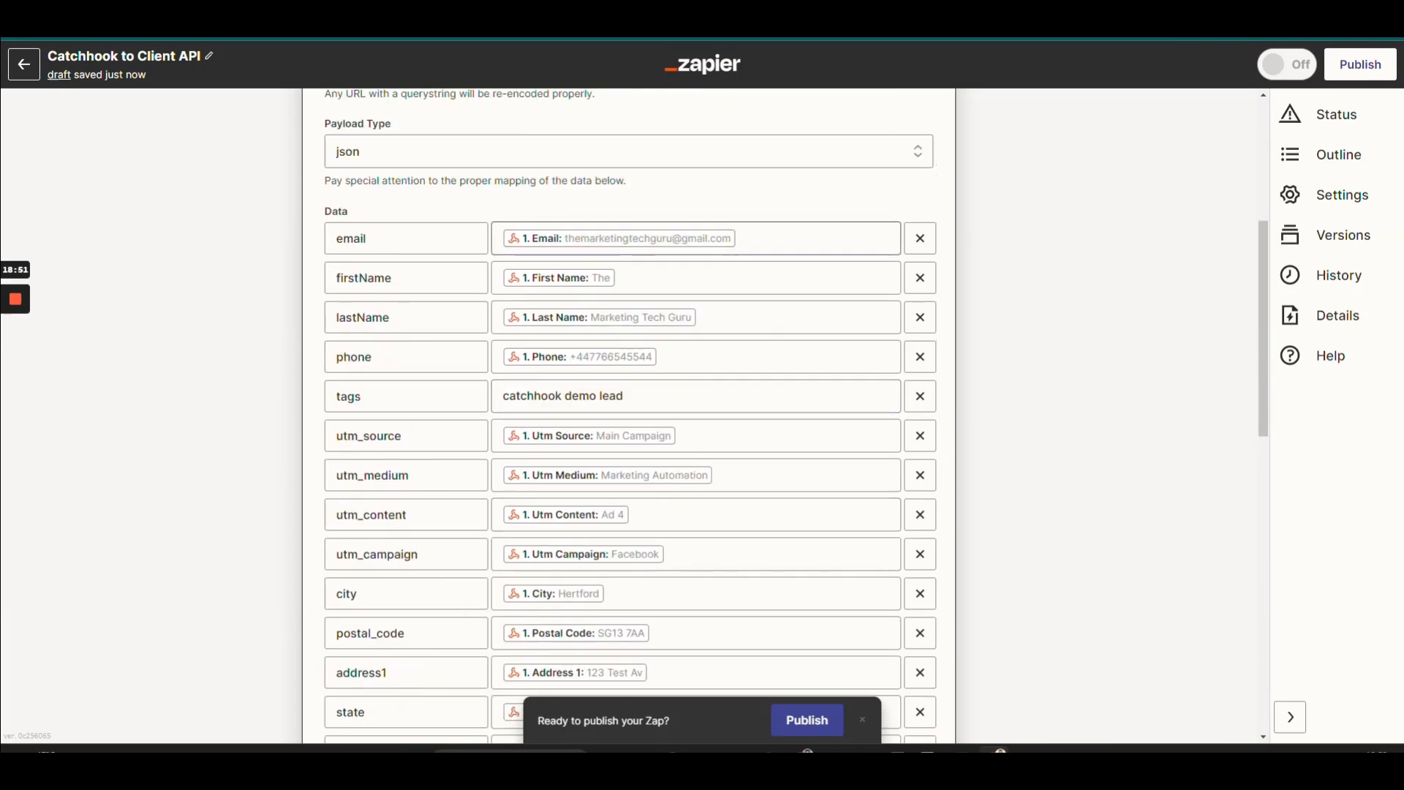
pyautogui.scroll(-3, 607, 227)
pyautogui.scroll(8, 790, 351)
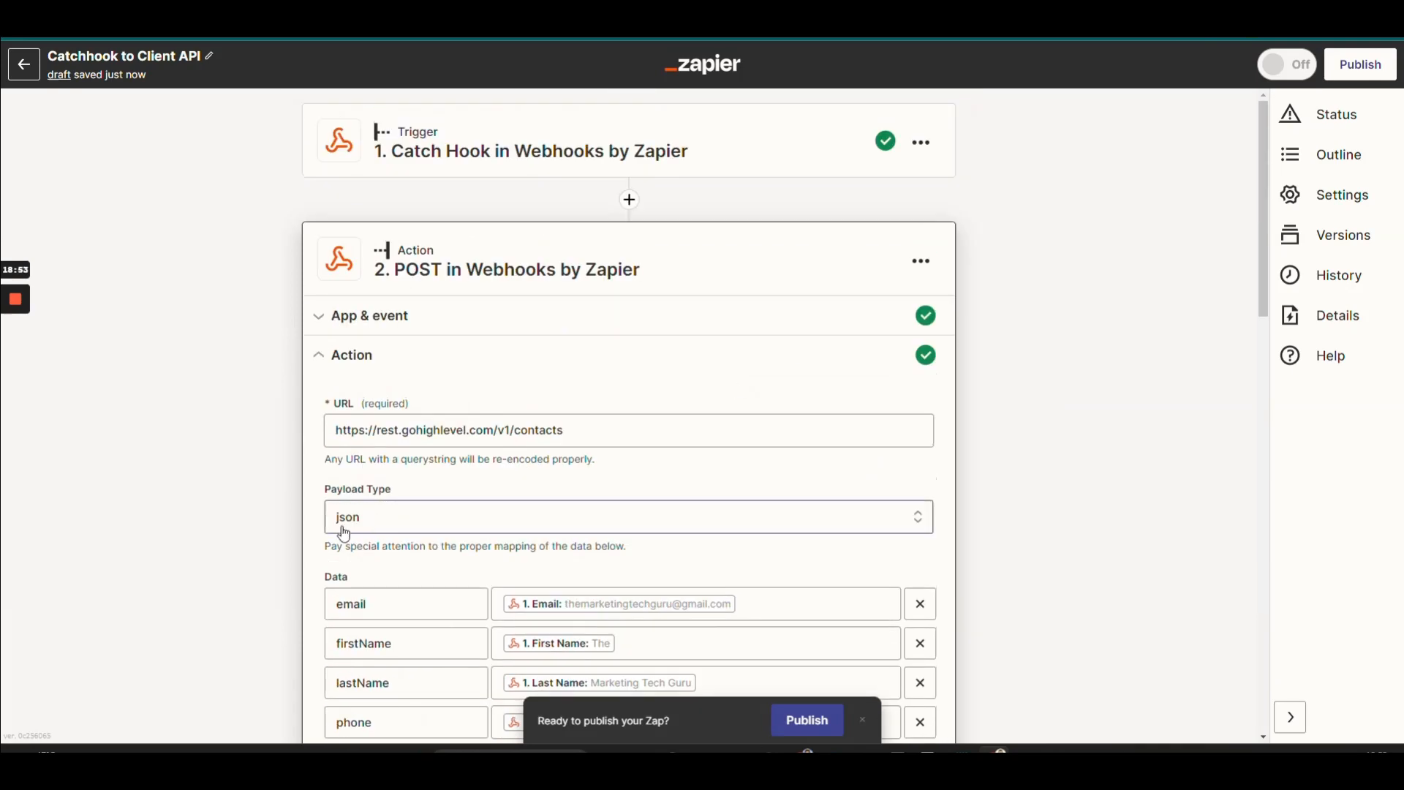
pyautogui.click(407, 523)
pyautogui.scroll(-2, 780, 398)
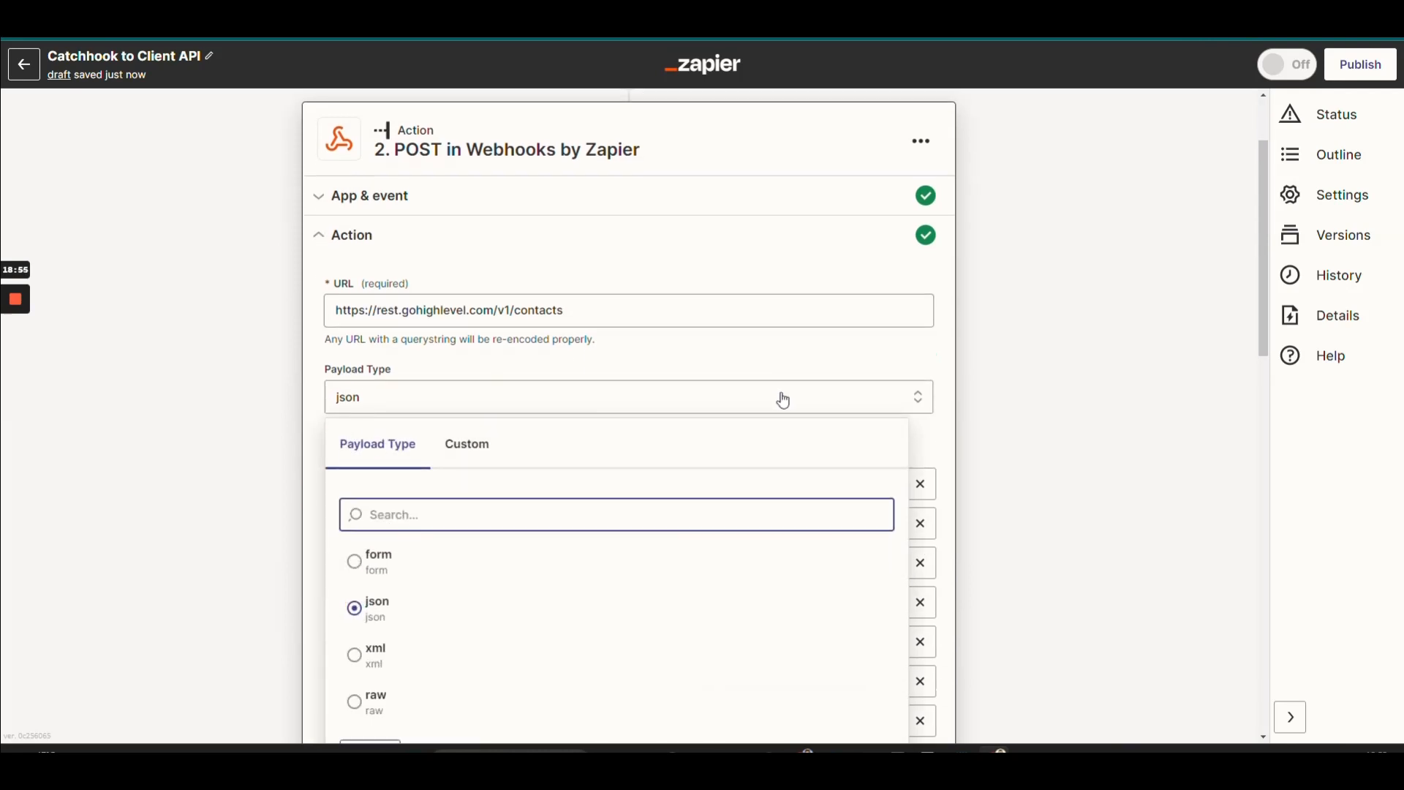
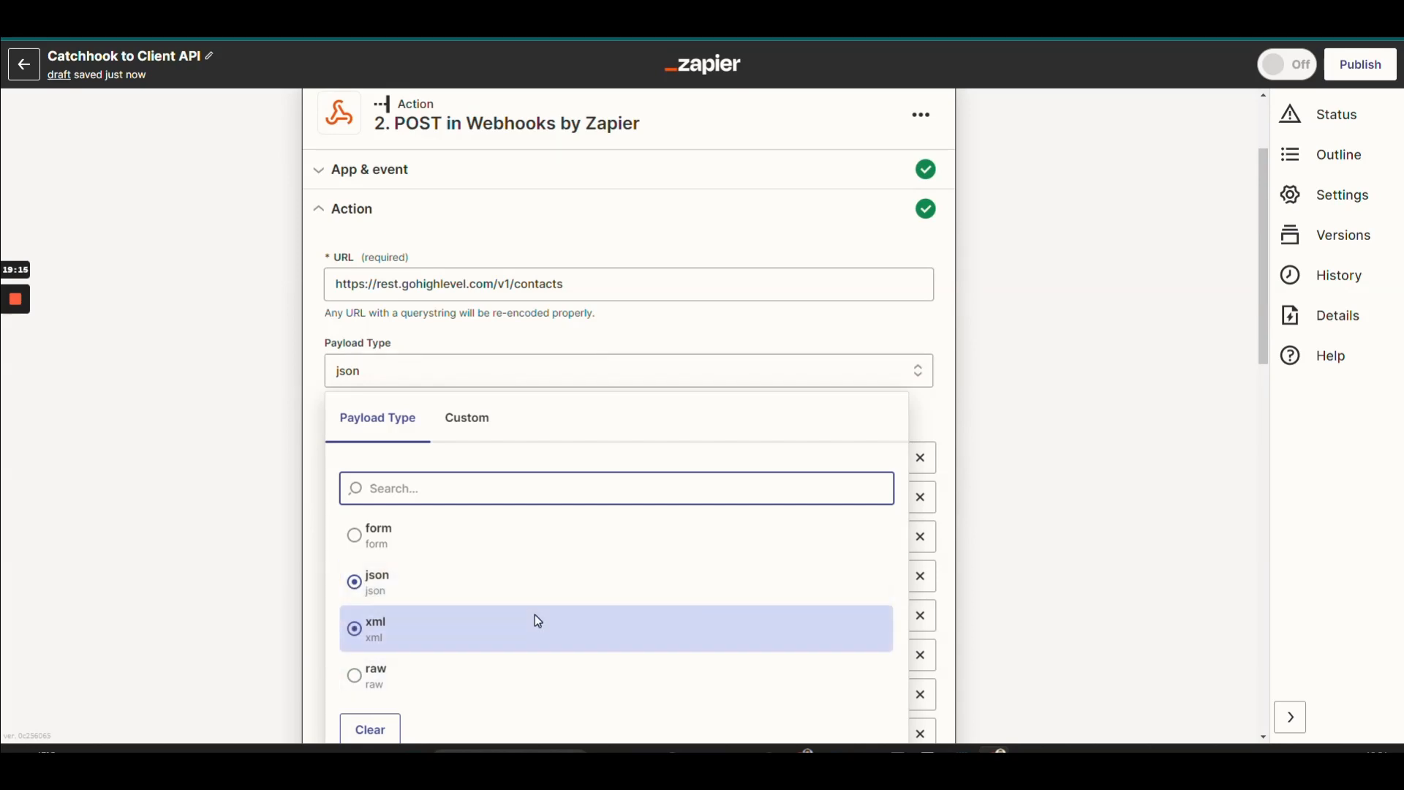
pyautogui.click(1102, 548)
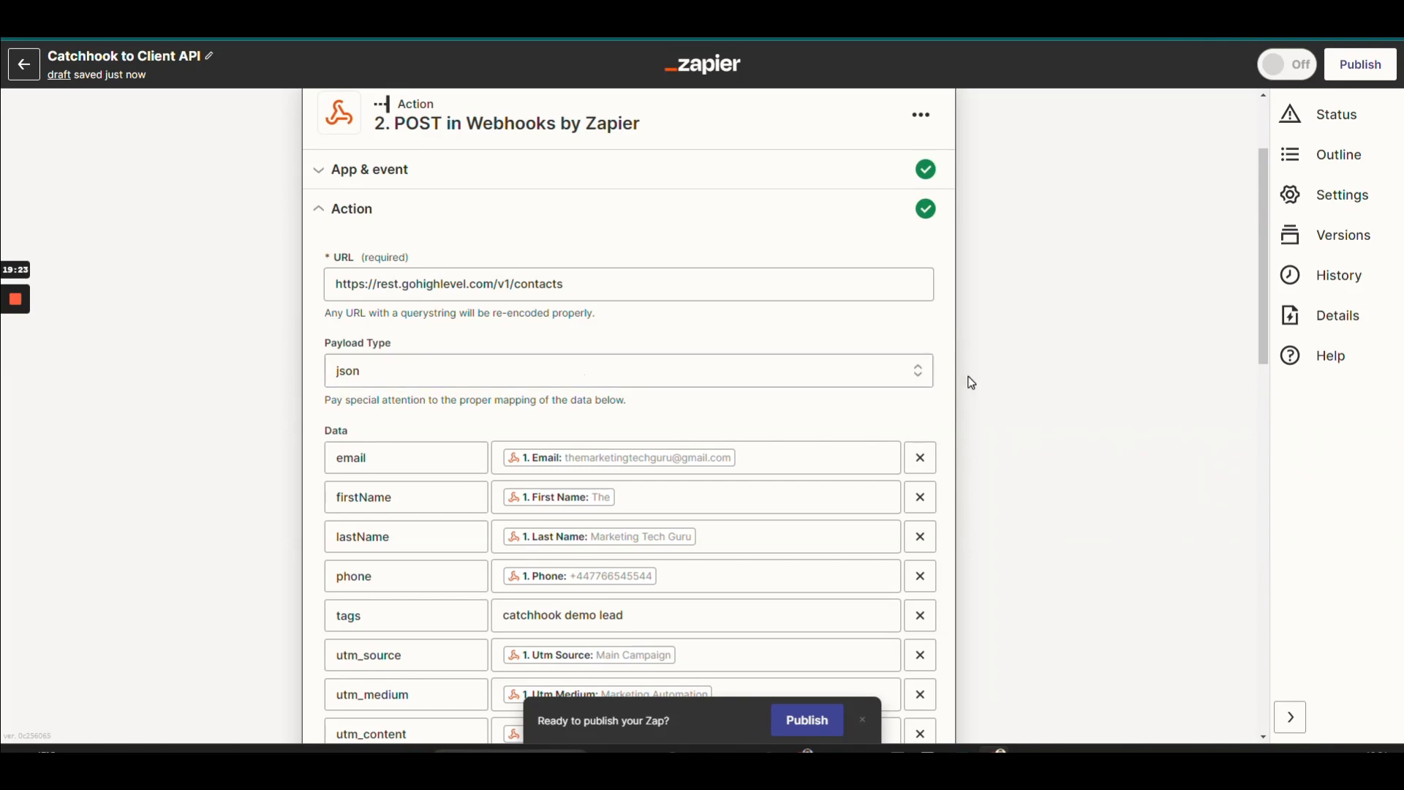
# Continue to the POST action's test and resend the request with the mapped data.
pyautogui.scroll(-2, 1016, 424)
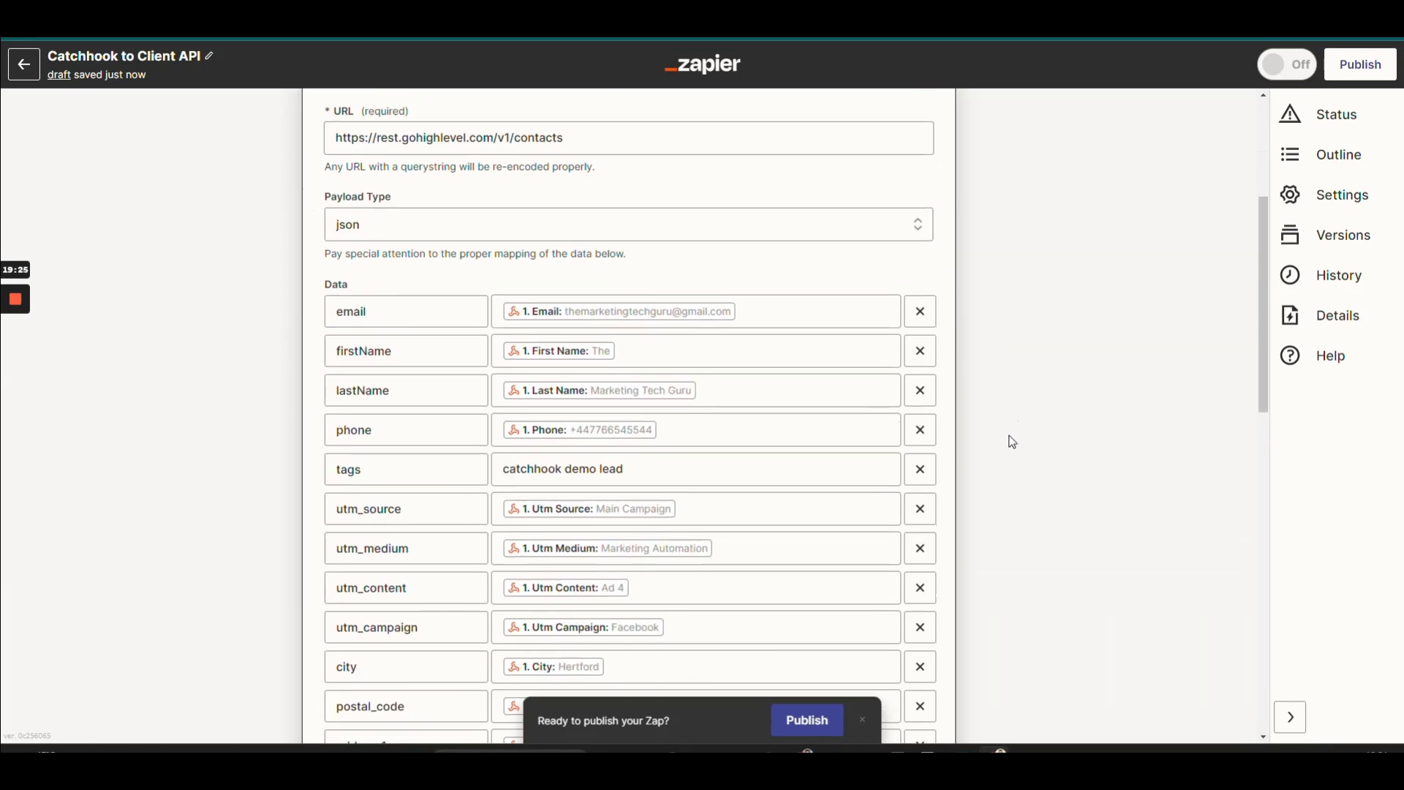
pyautogui.scroll(-4, 1016, 422)
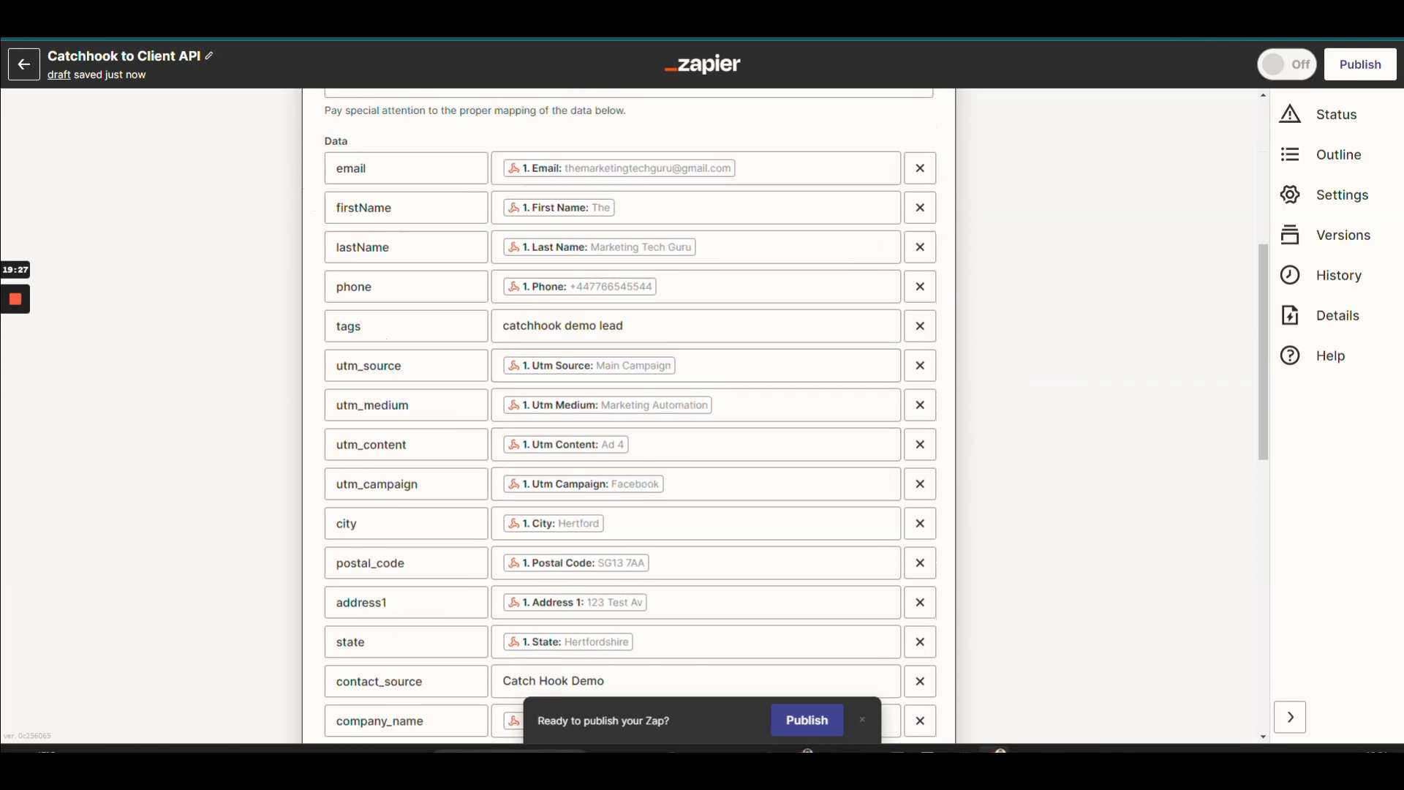
pyautogui.scroll(-5, 628, 293)
pyautogui.scroll(-4, 753, 492)
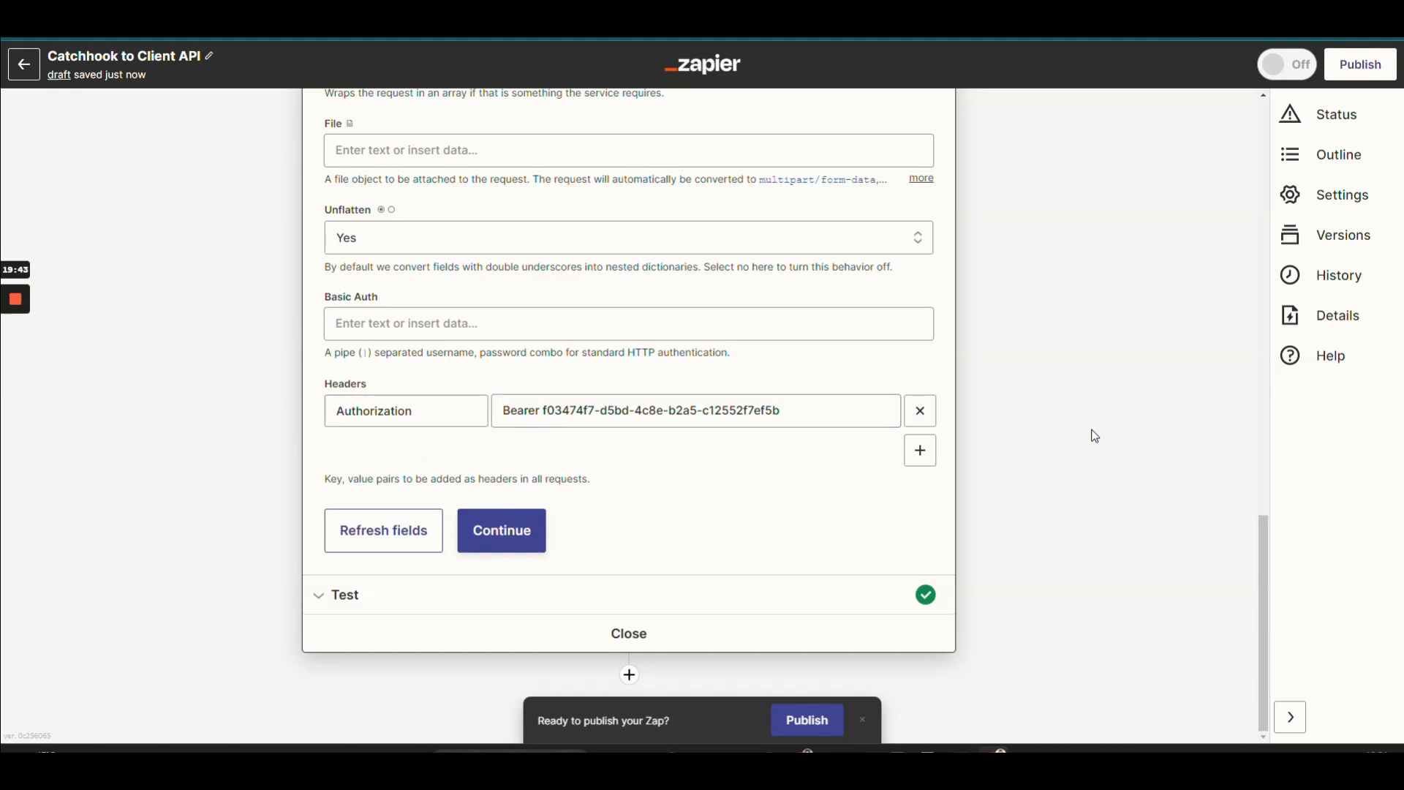
pyautogui.click(536, 547)
pyautogui.scroll(-2, 643, 461)
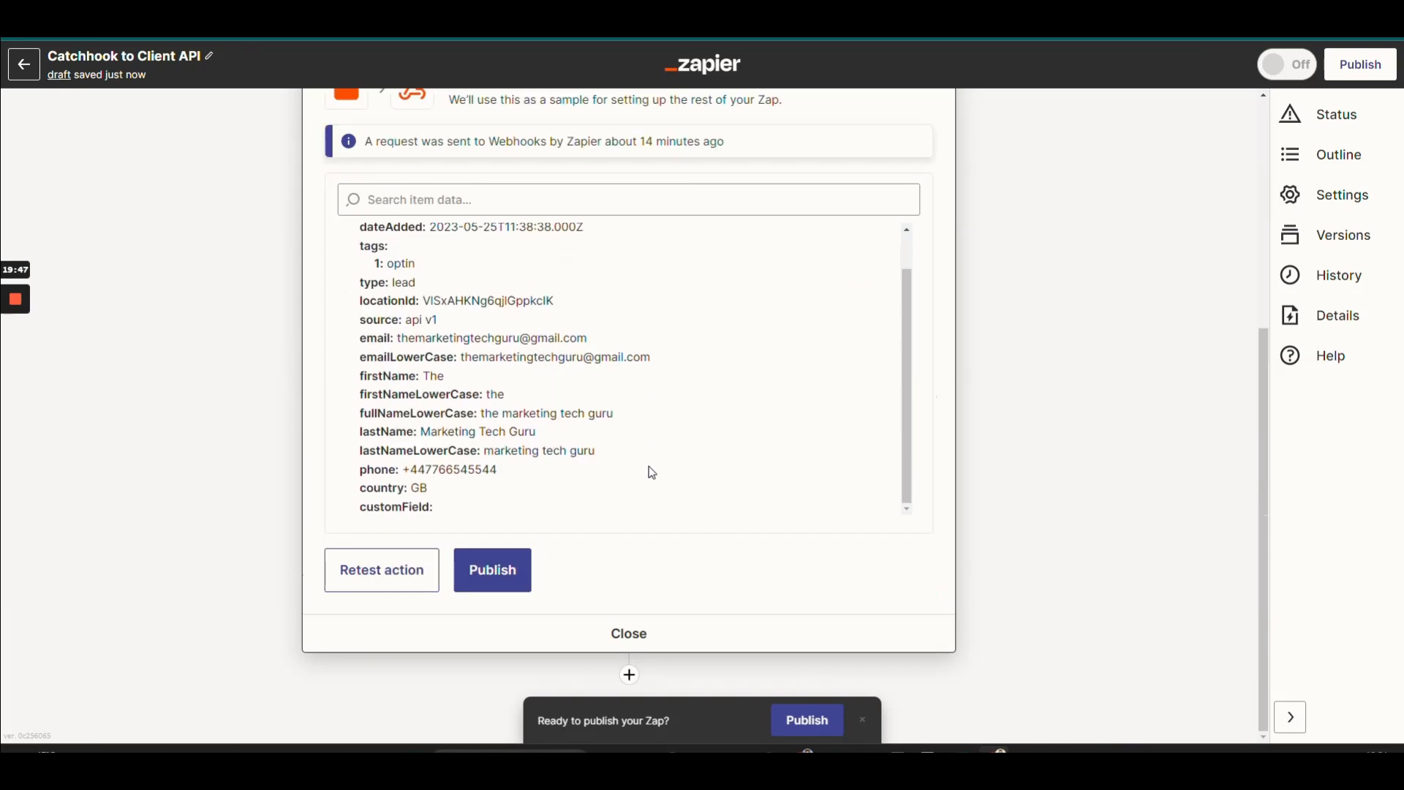
pyautogui.scroll(2, 608, 459)
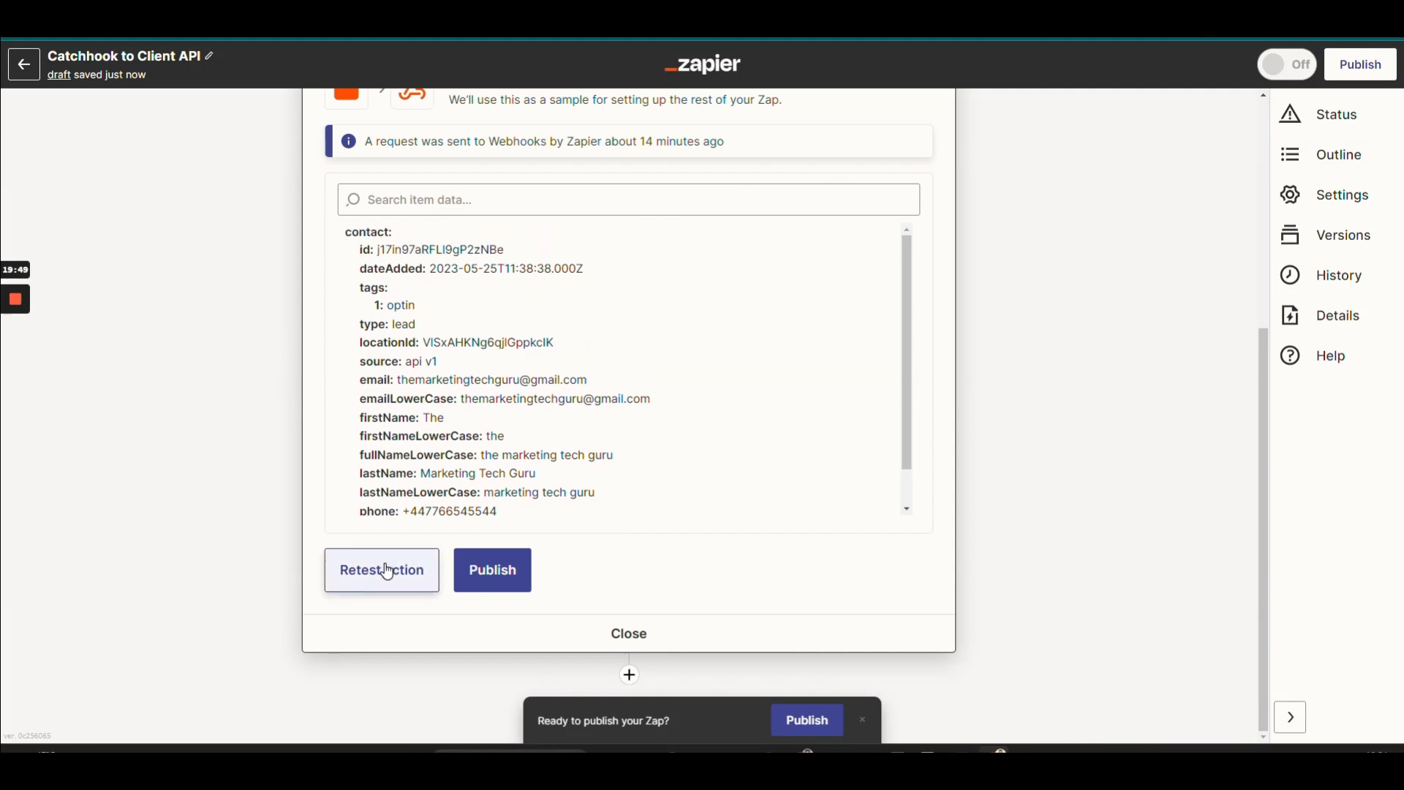
pyautogui.hotkey('ctrl', 'shift', 'Tab')
pyautogui.hotkey('ctrl', 'Tab')
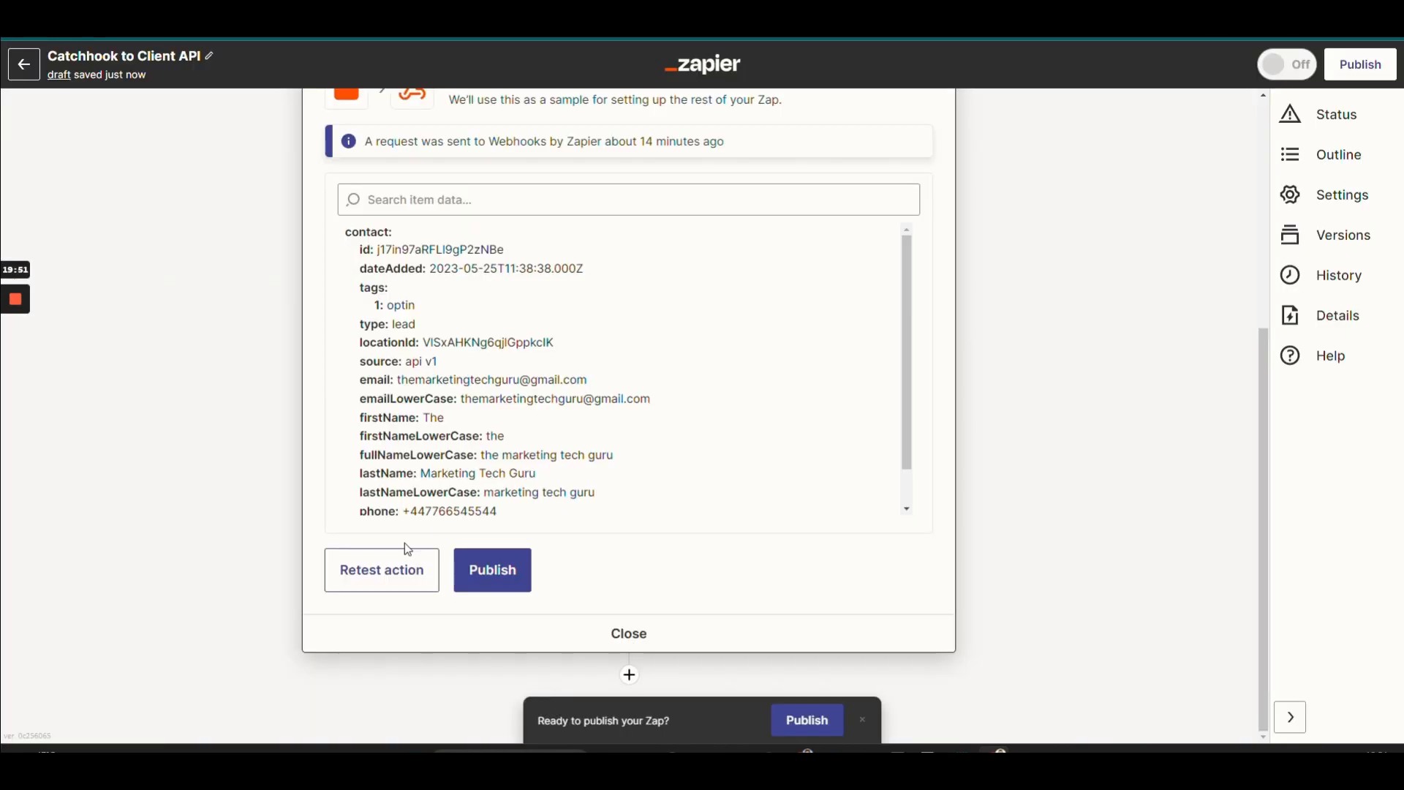
pyautogui.click(388, 576)
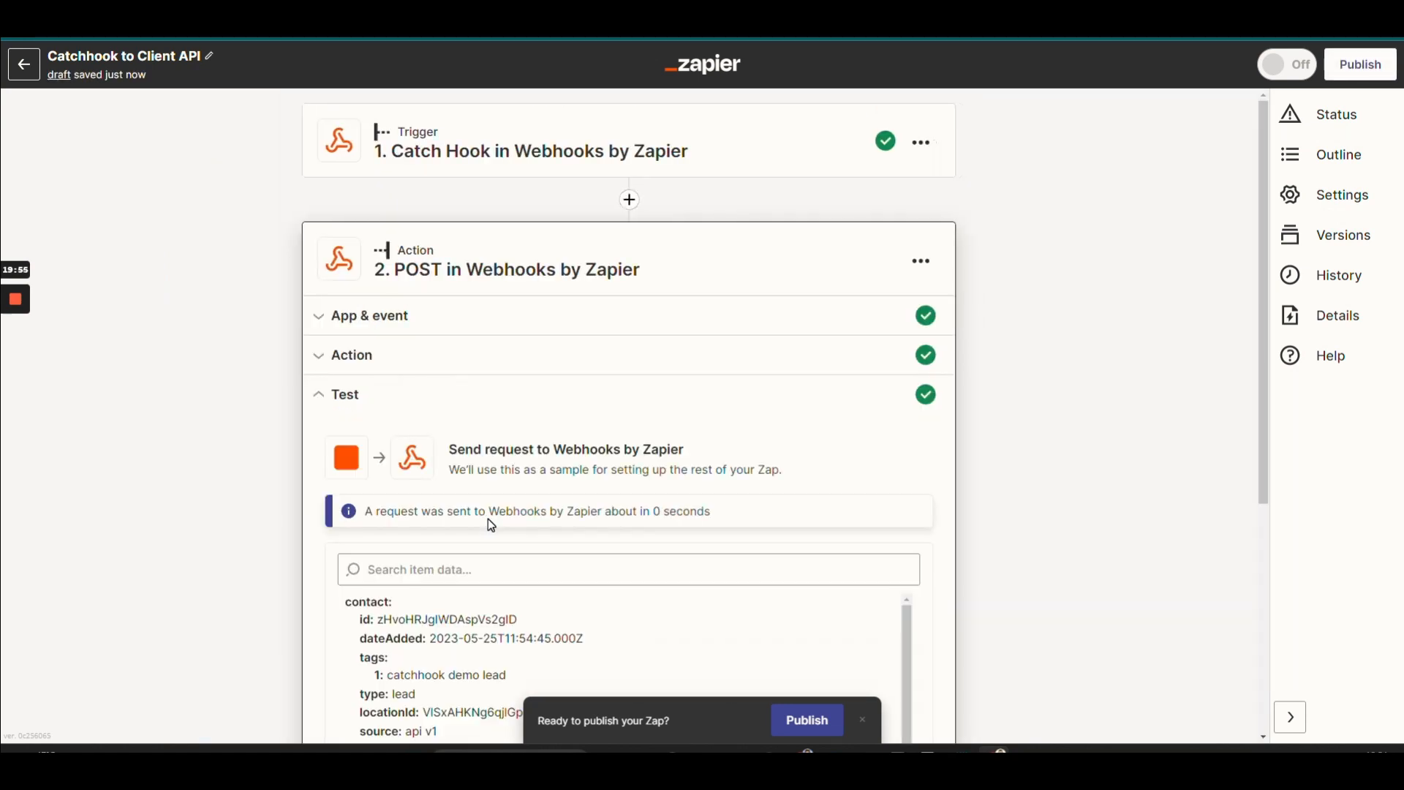
# Examine the contact data returned by the POST action's test request.
pyautogui.scroll(-8, 490, 521)
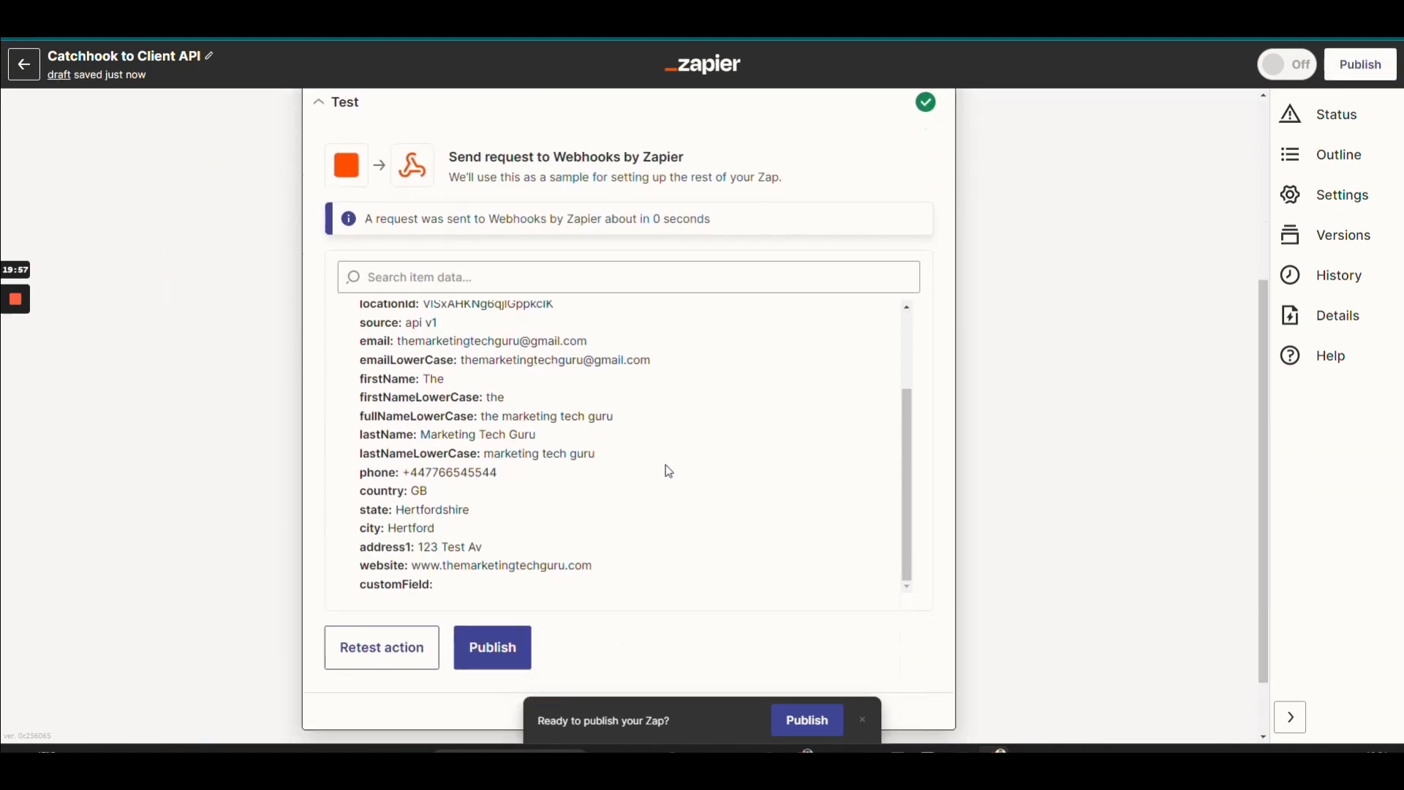
pyautogui.scroll(-2, 529, 424)
pyautogui.scroll(3, 530, 423)
pyautogui.scroll(4, 1046, 380)
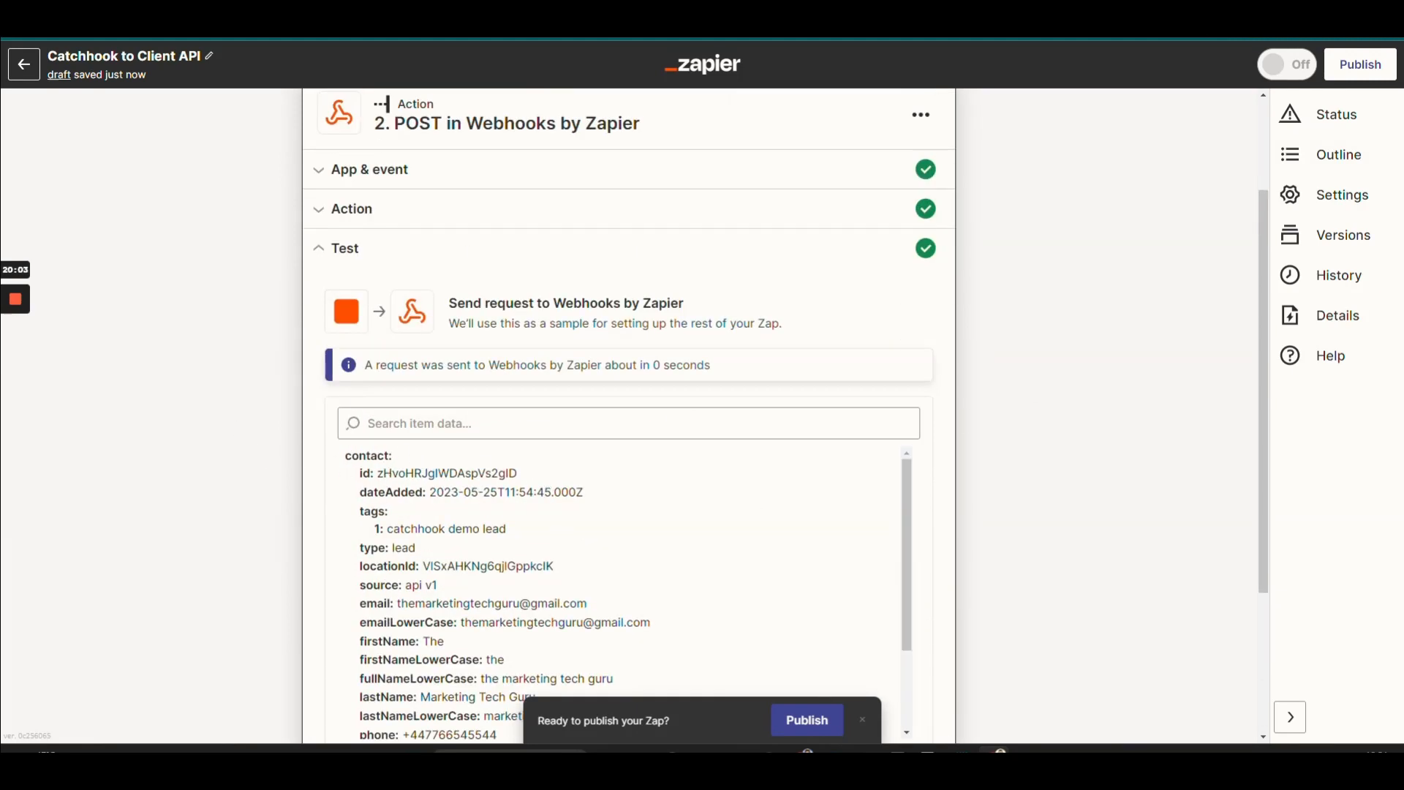
# Switch to the GoHighLevel contacts list and open the contact created by the test to check its fields.
pyautogui.click(137, 16)
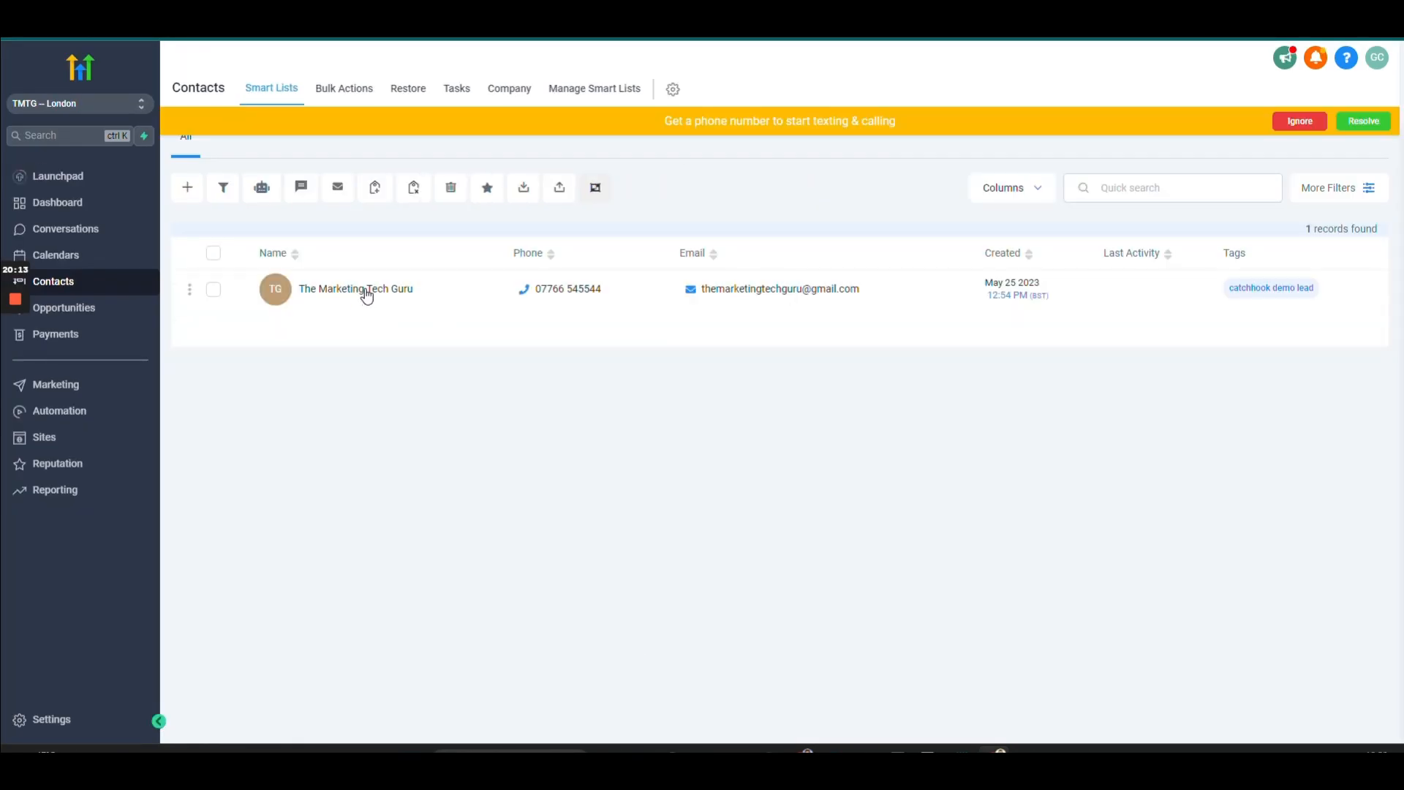
pyautogui.click(365, 289)
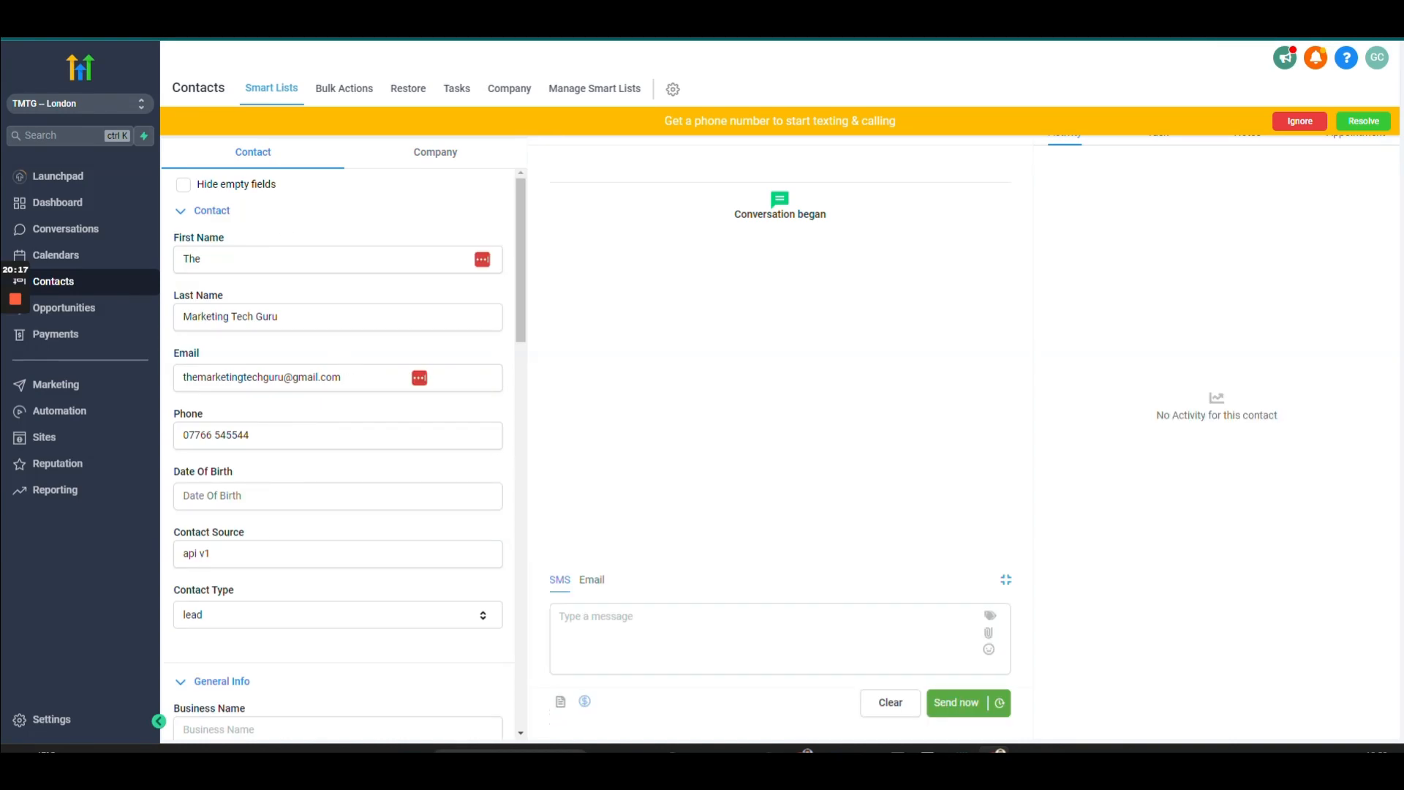
pyautogui.scroll(-2, 285, 477)
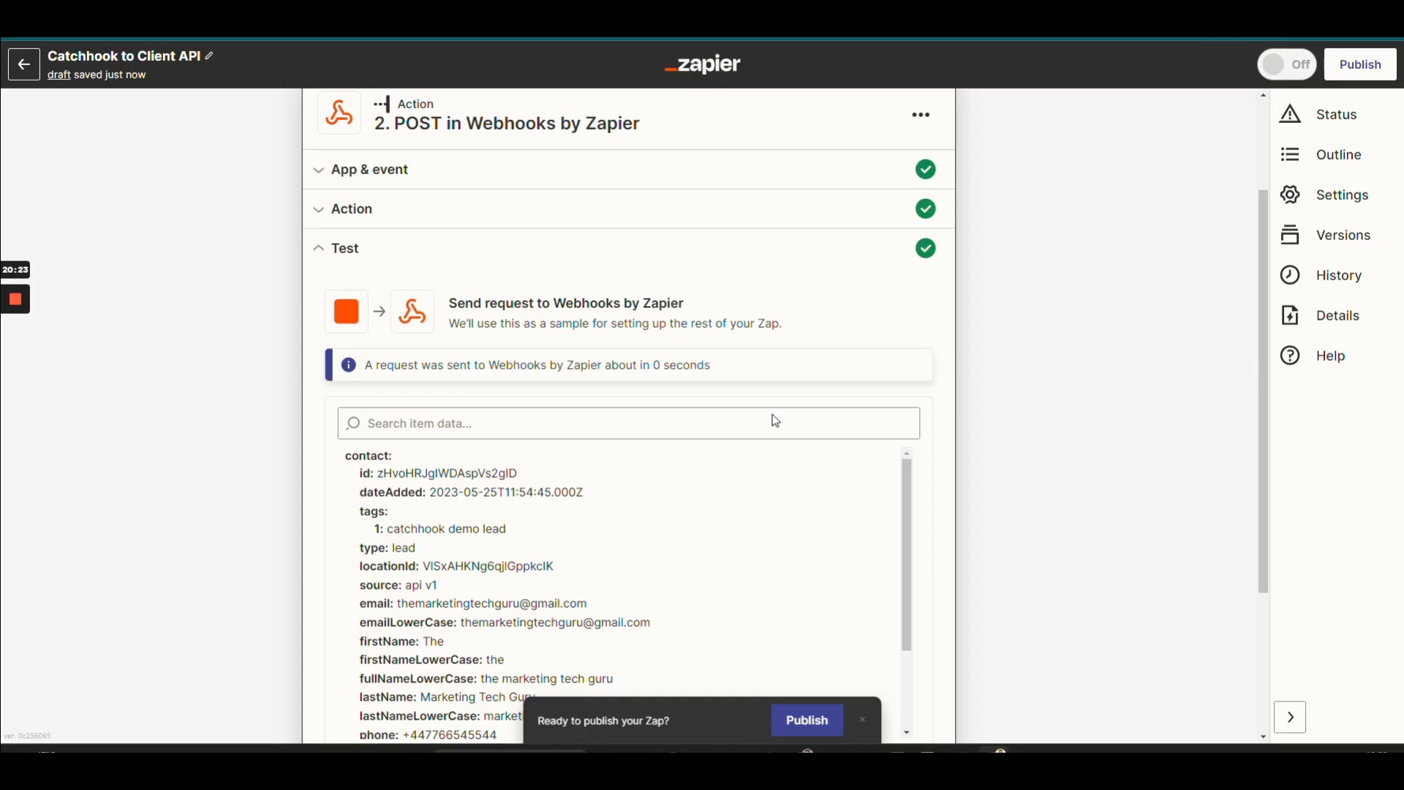
# Return to Zapier and compare the source value in the test response with the POST action's data keys.
pyautogui.scroll(-1, 472, 666)
pyautogui.scroll(3, 471, 658)
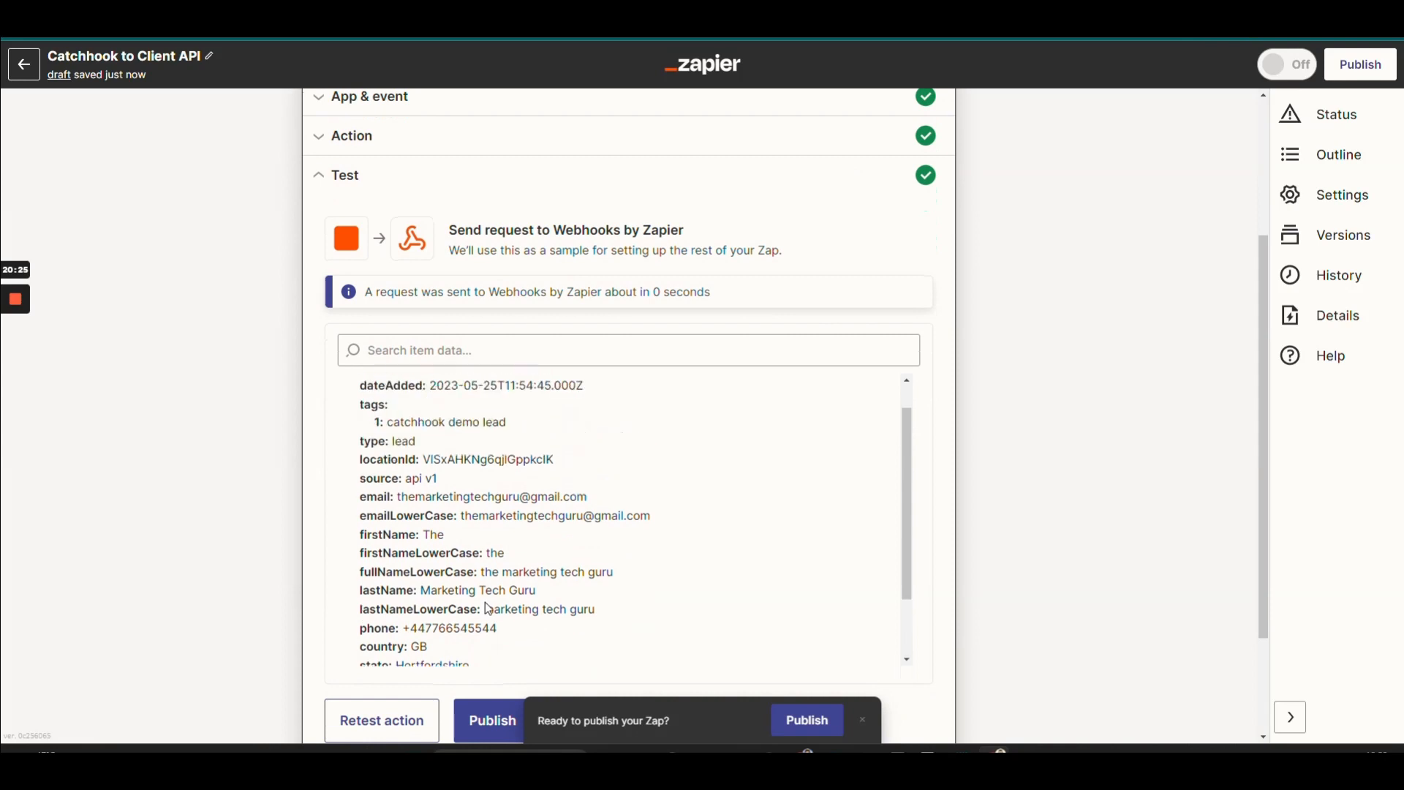
pyautogui.scroll(3, 360, 370)
pyautogui.click(365, 357)
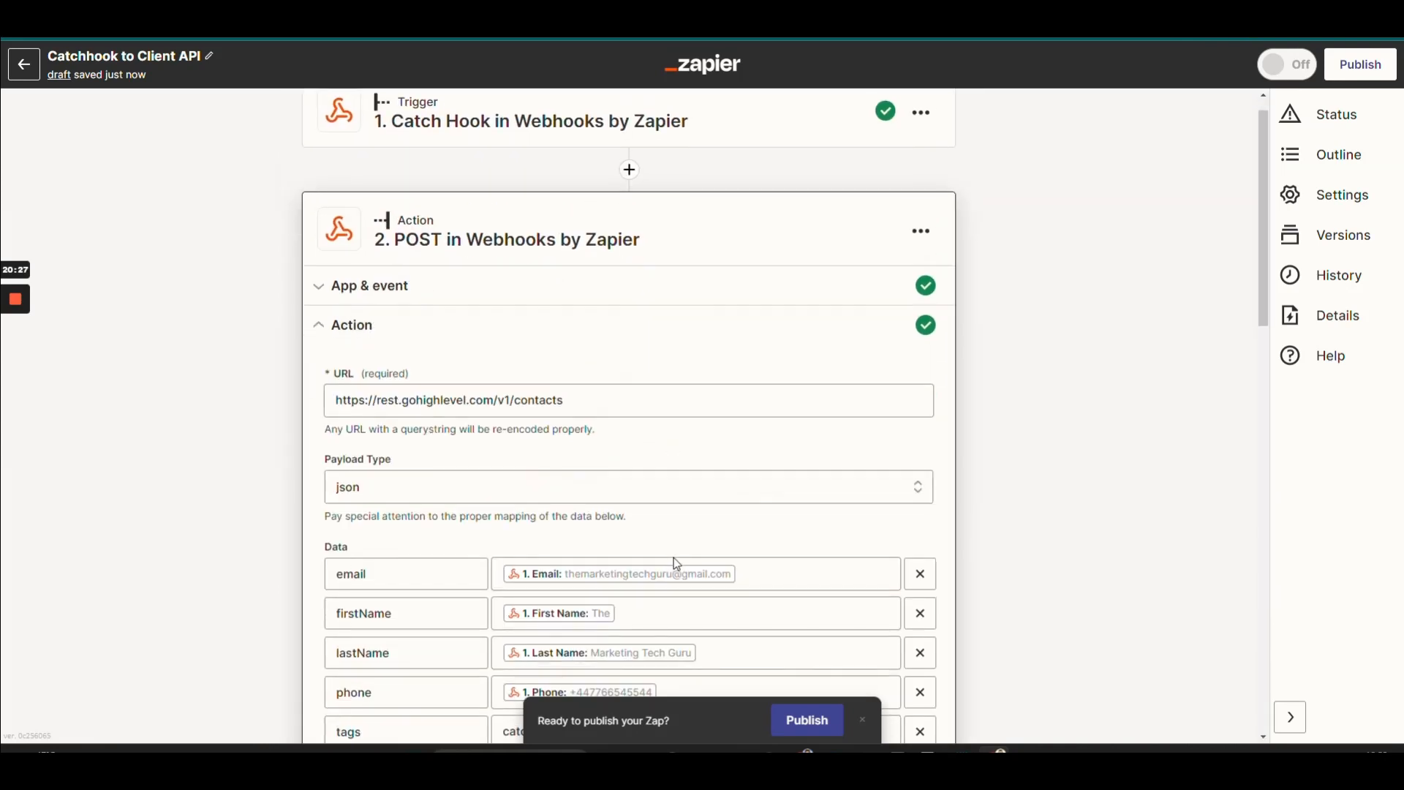
pyautogui.scroll(-4, 673, 563)
pyautogui.scroll(-2, 691, 541)
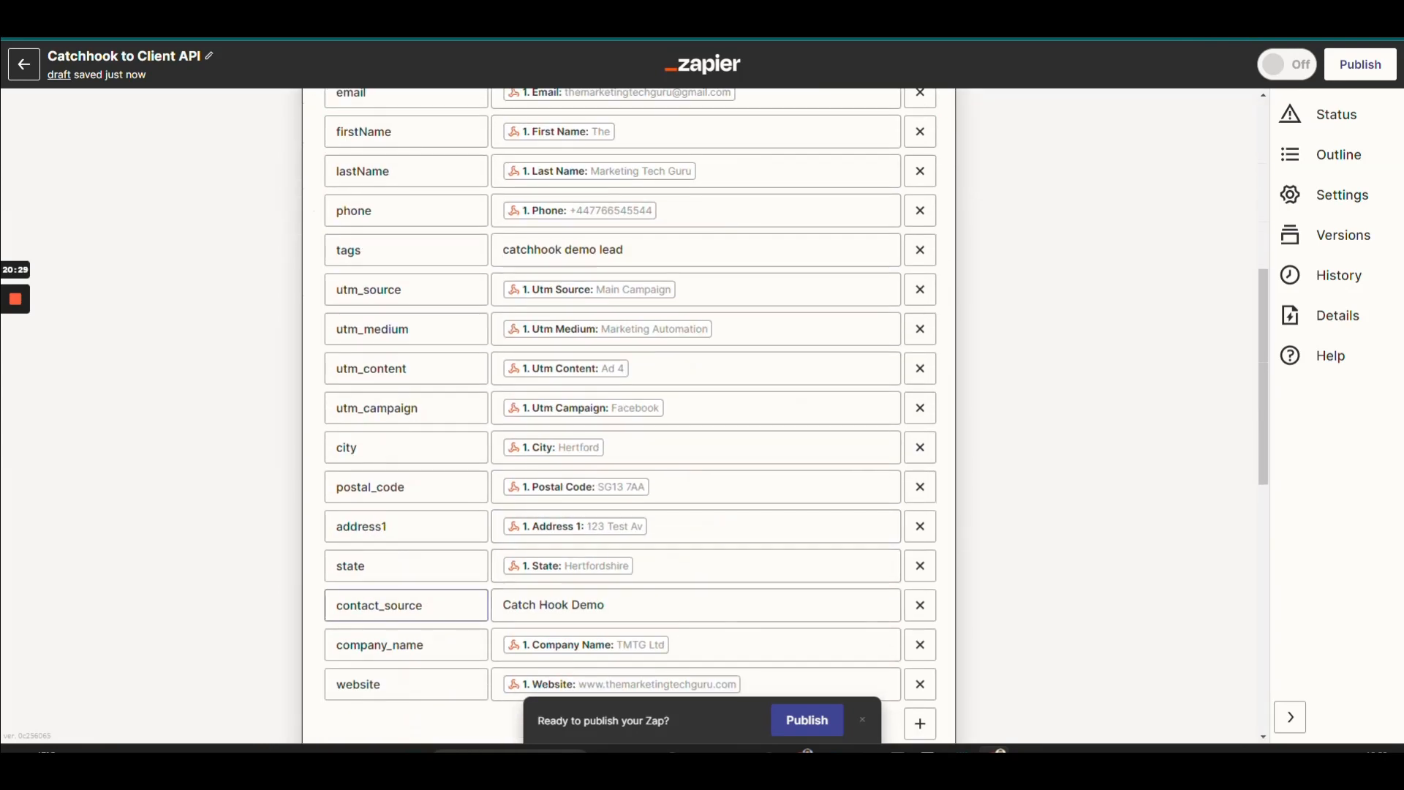
pyautogui.scroll(7, 459, 548)
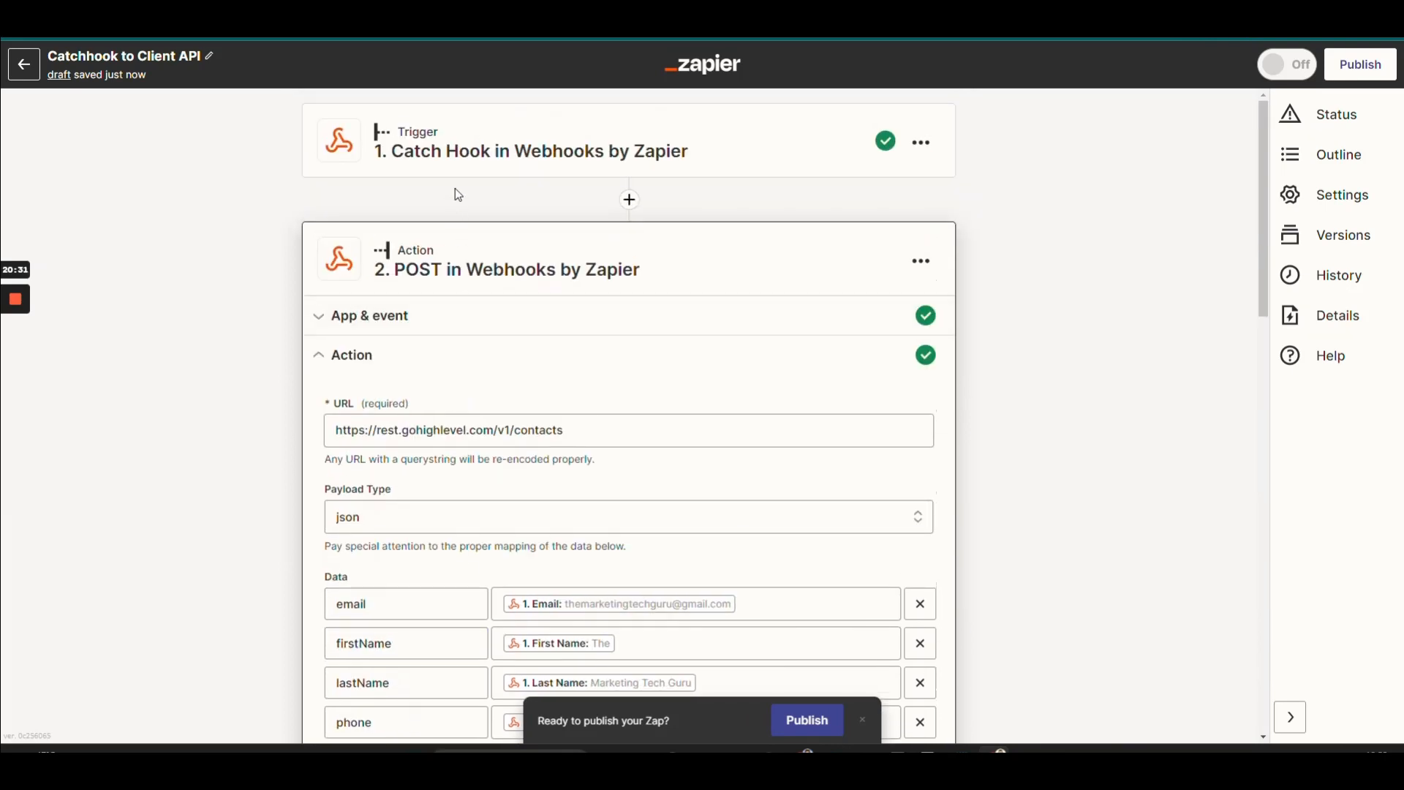
# Open the Catch Hook trigger's test data and check the field names in the caught request.
pyautogui.click(455, 172)
pyautogui.click(386, 483)
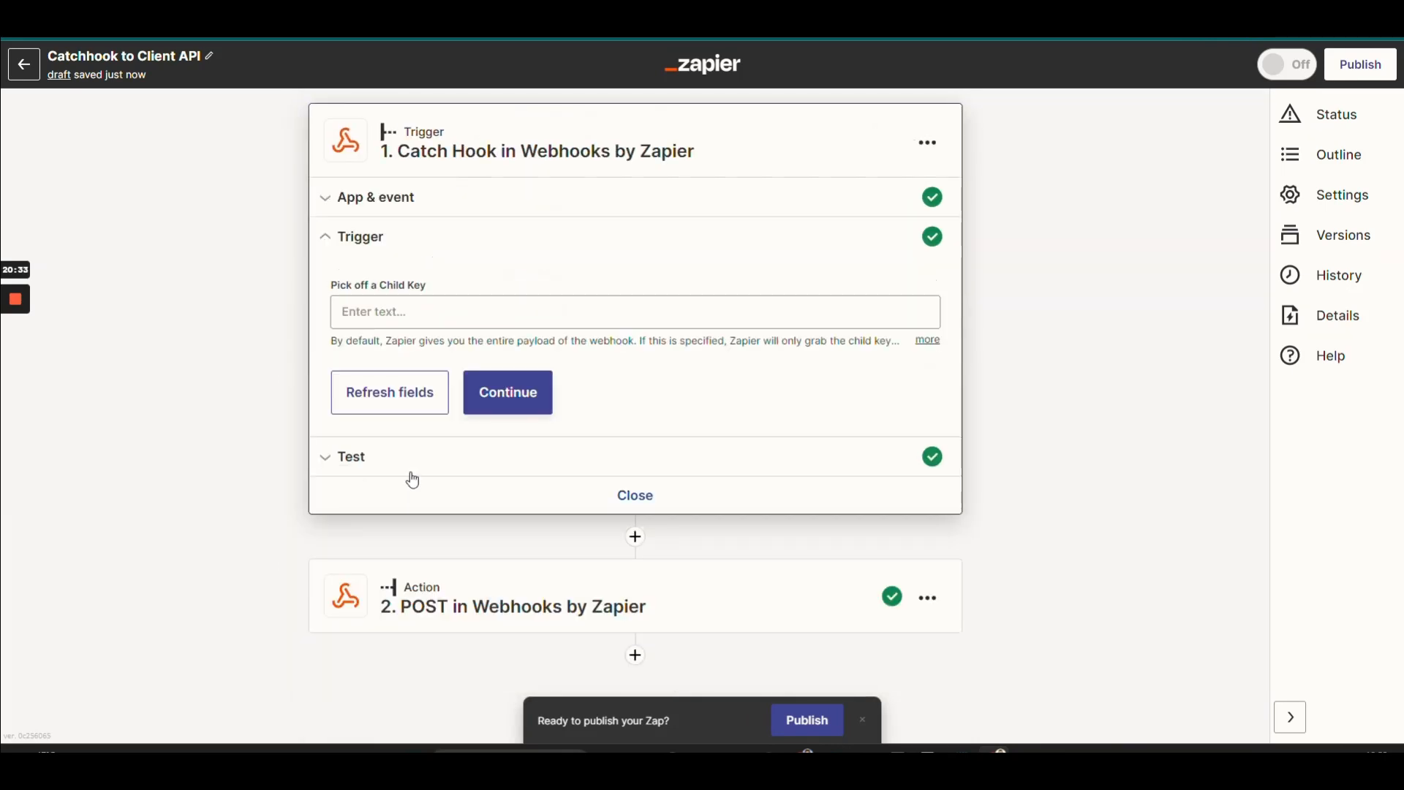
pyautogui.click(393, 458)
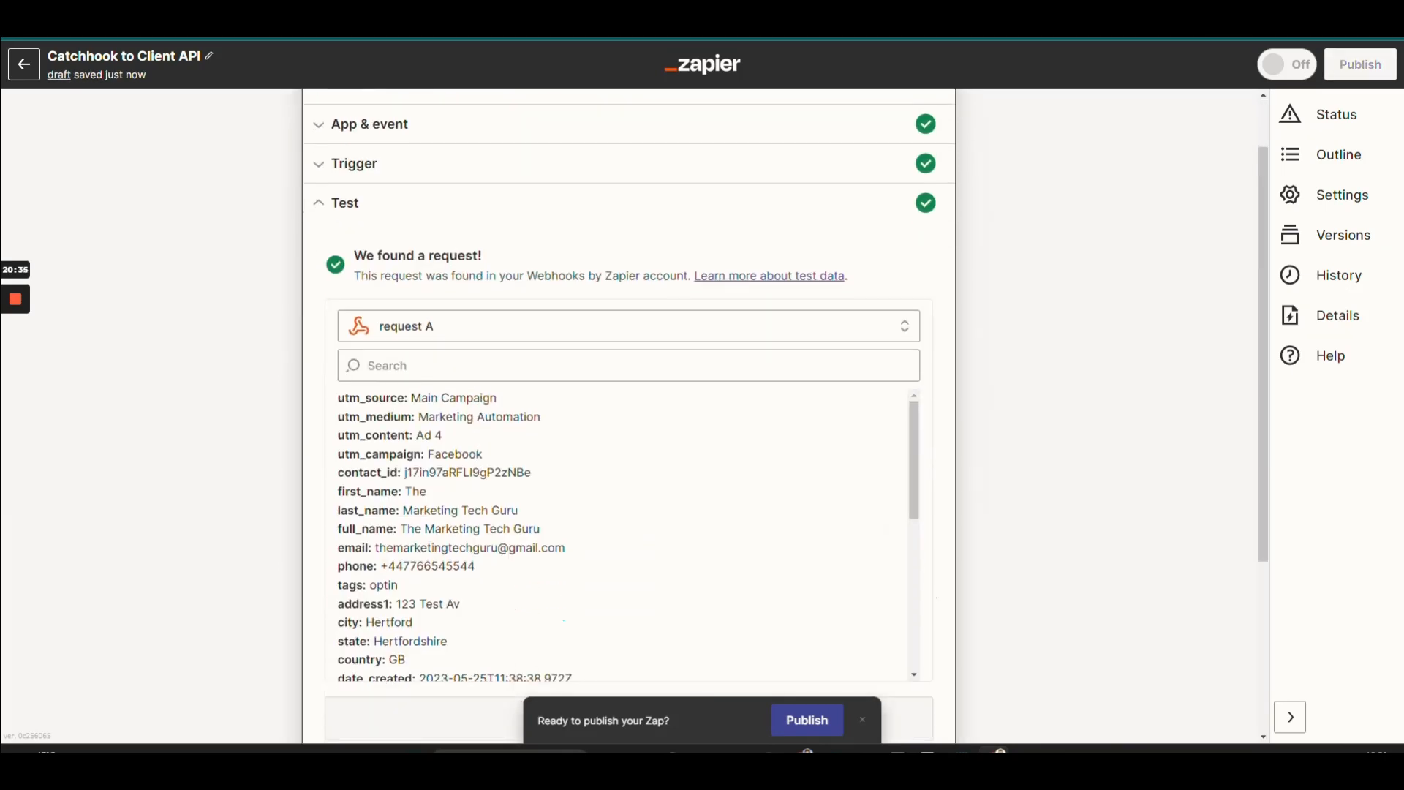
pyautogui.scroll(-3, 621, 643)
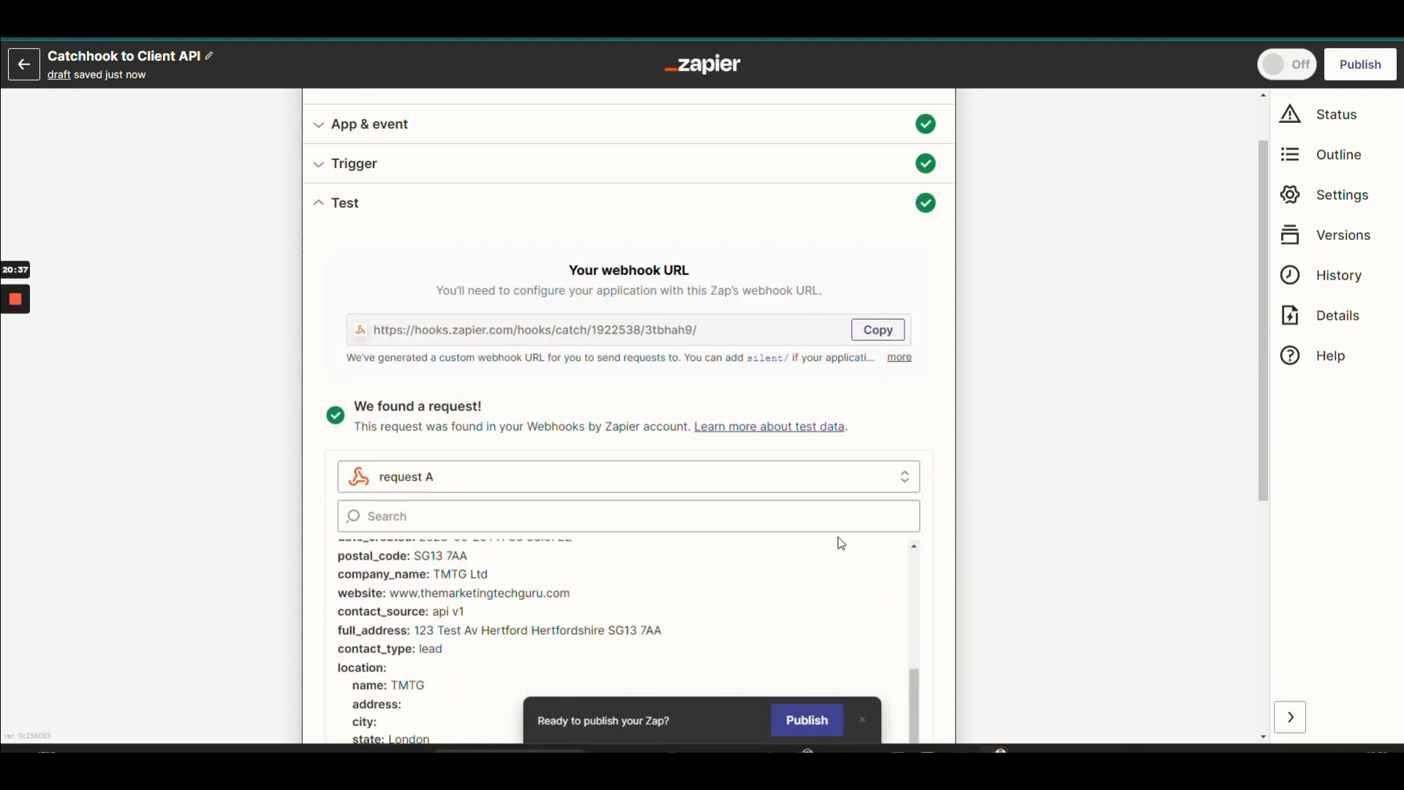
pyautogui.scroll(-5, 265, 439)
# Rename the contact_source data key in the POST action to source.
pyautogui.click(424, 617)
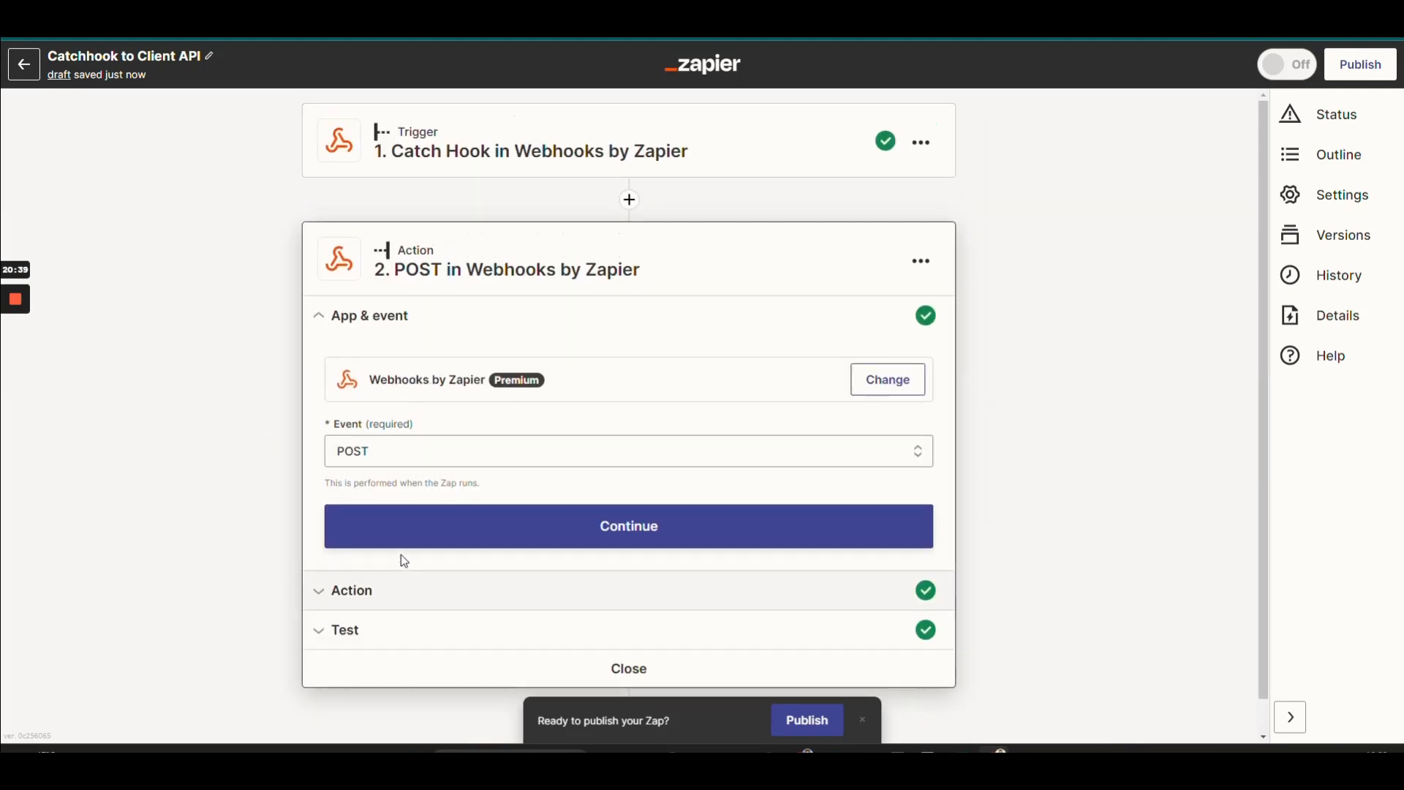
pyautogui.click(370, 558)
pyautogui.scroll(-10, 398, 551)
pyautogui.scroll(-3, 411, 538)
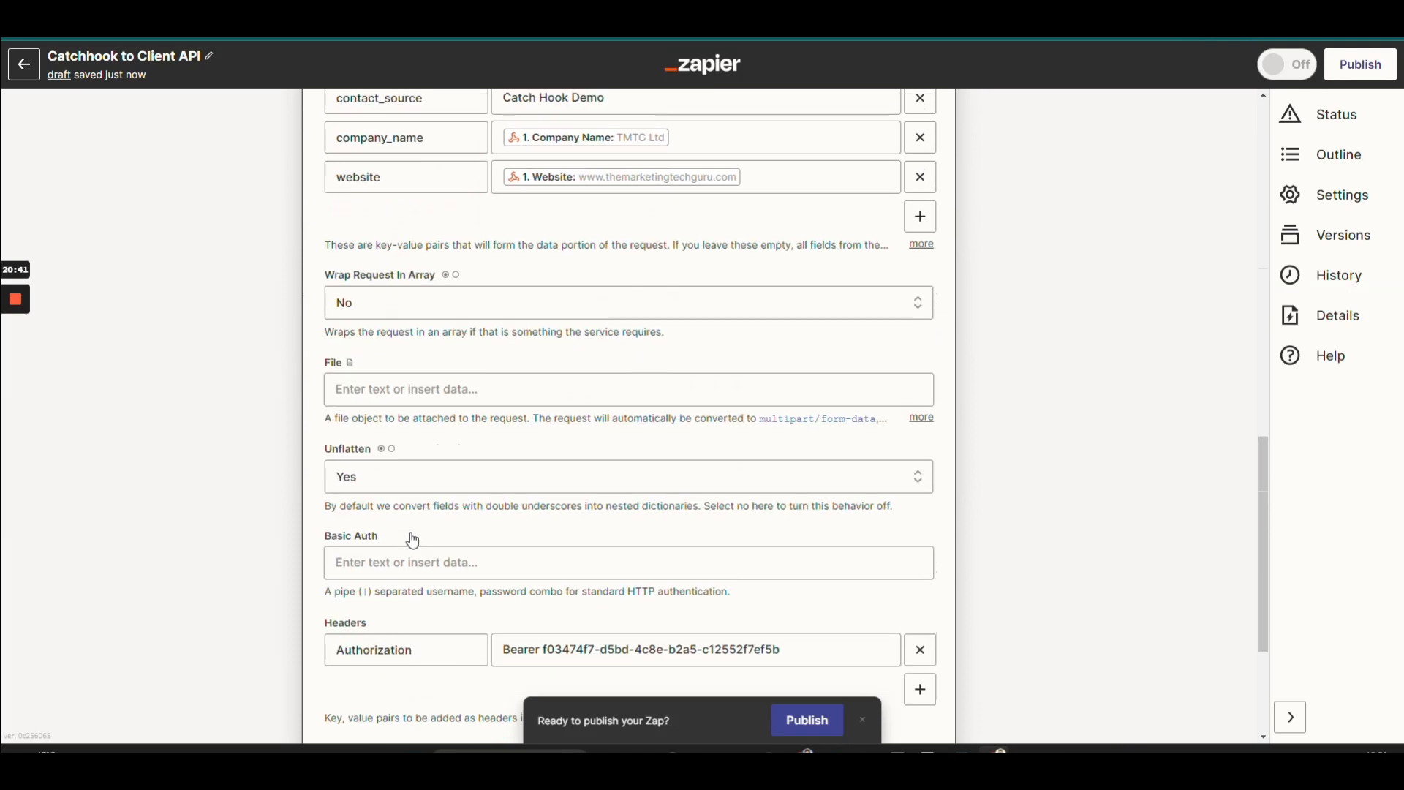
pyautogui.scroll(4, 410, 538)
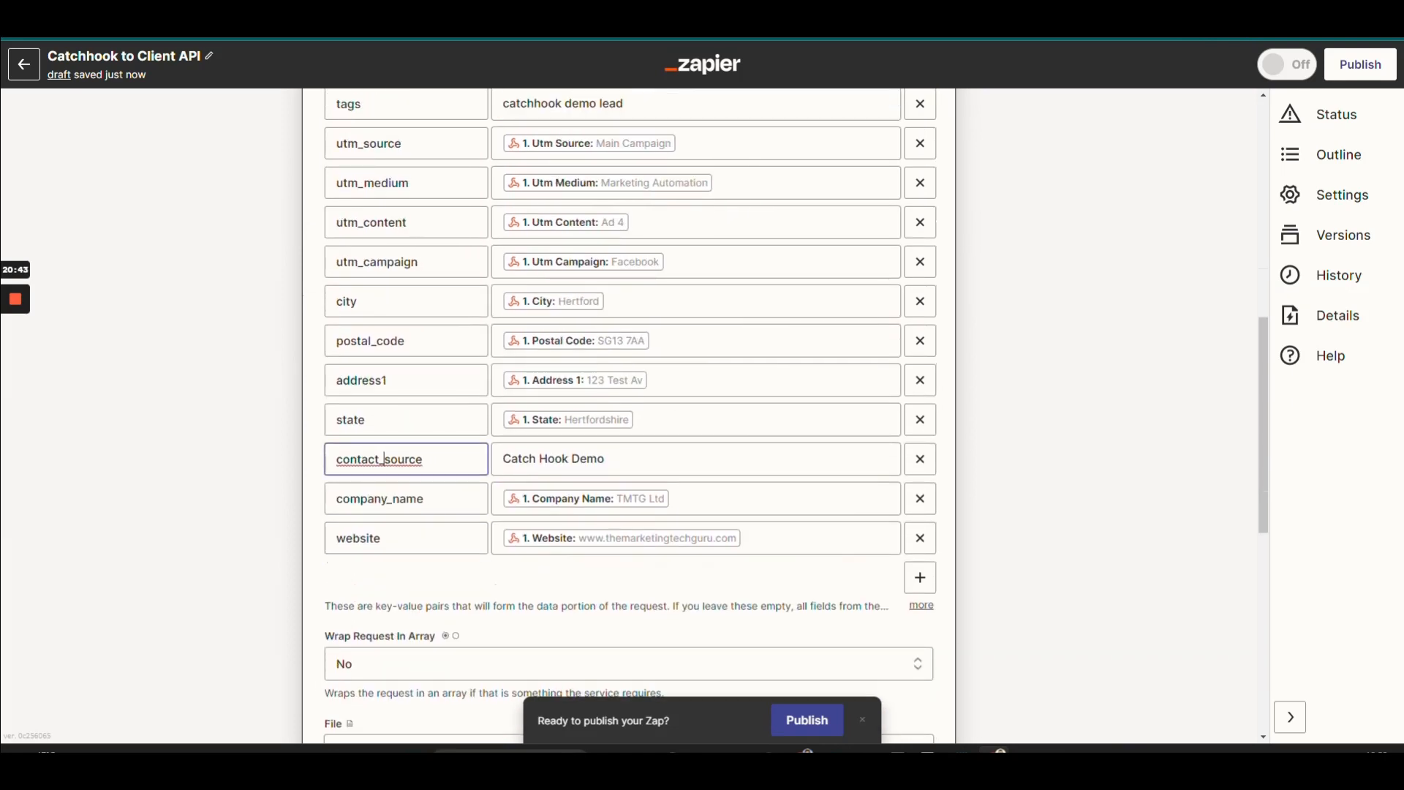
pyautogui.moveTo(386, 459); pyautogui.dragTo(304, 476)
pyautogui.press('BackSpace')
pyautogui.scroll(-8, 896, 596)
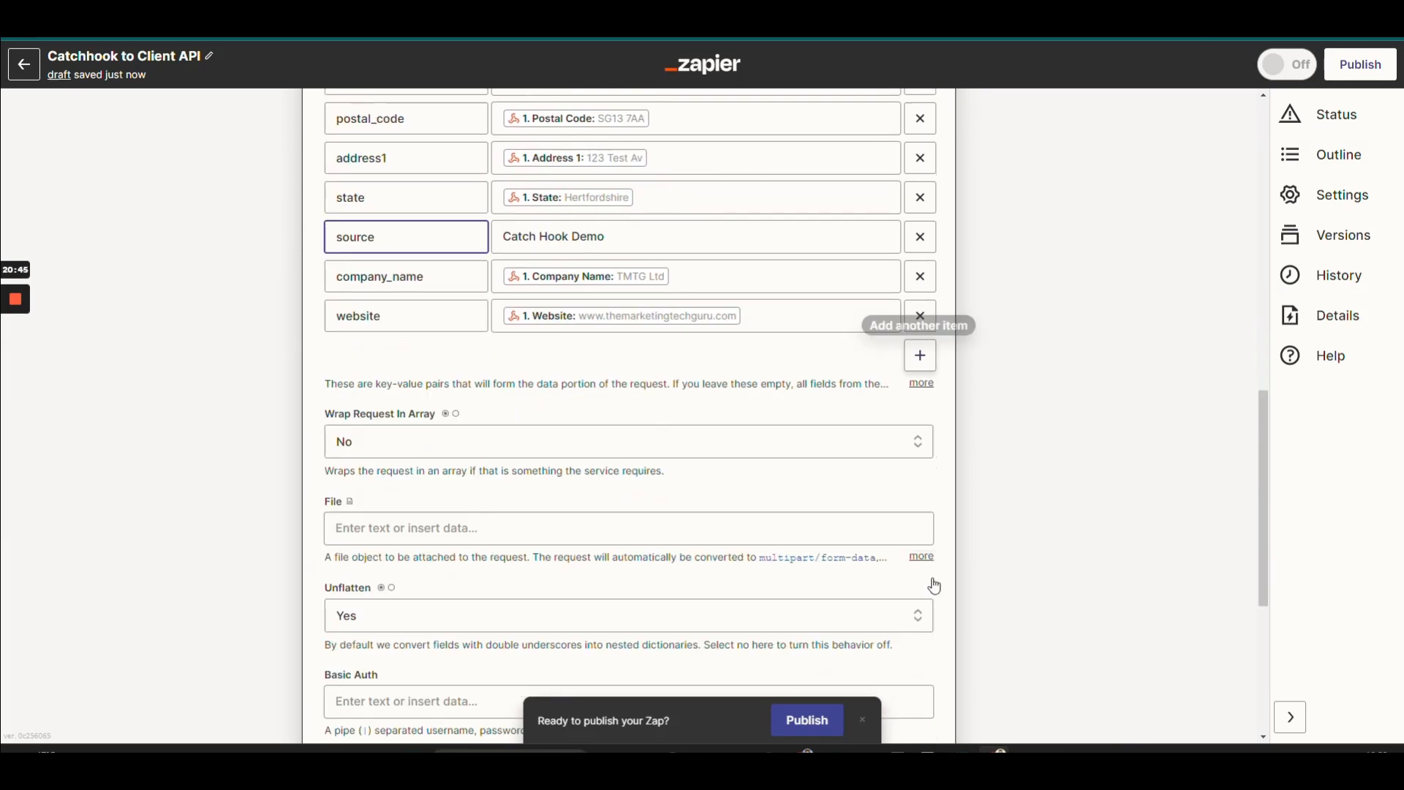
# Retest the POST action with the source key and reload the test contact in GoHighLevel.
pyautogui.click(498, 620)
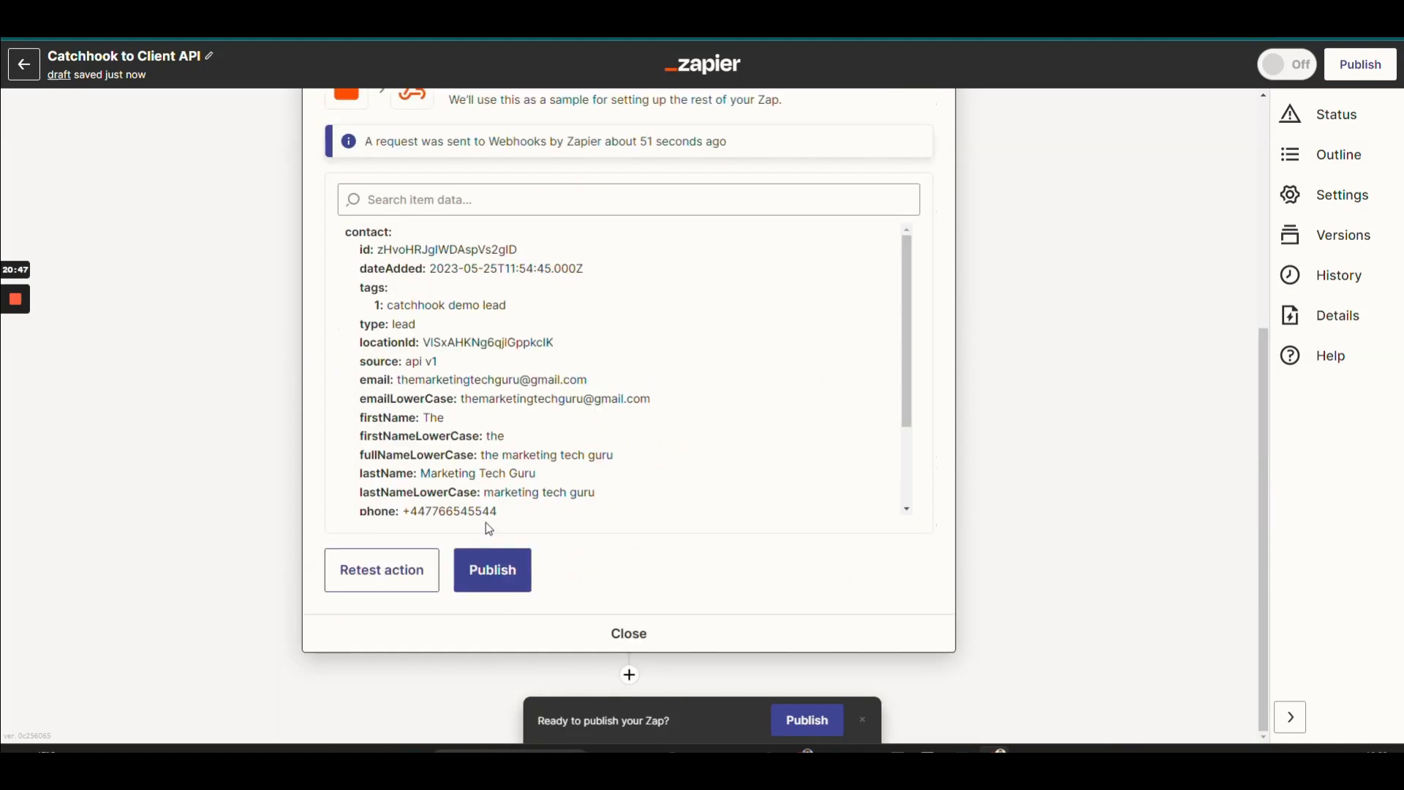
pyautogui.click(391, 569)
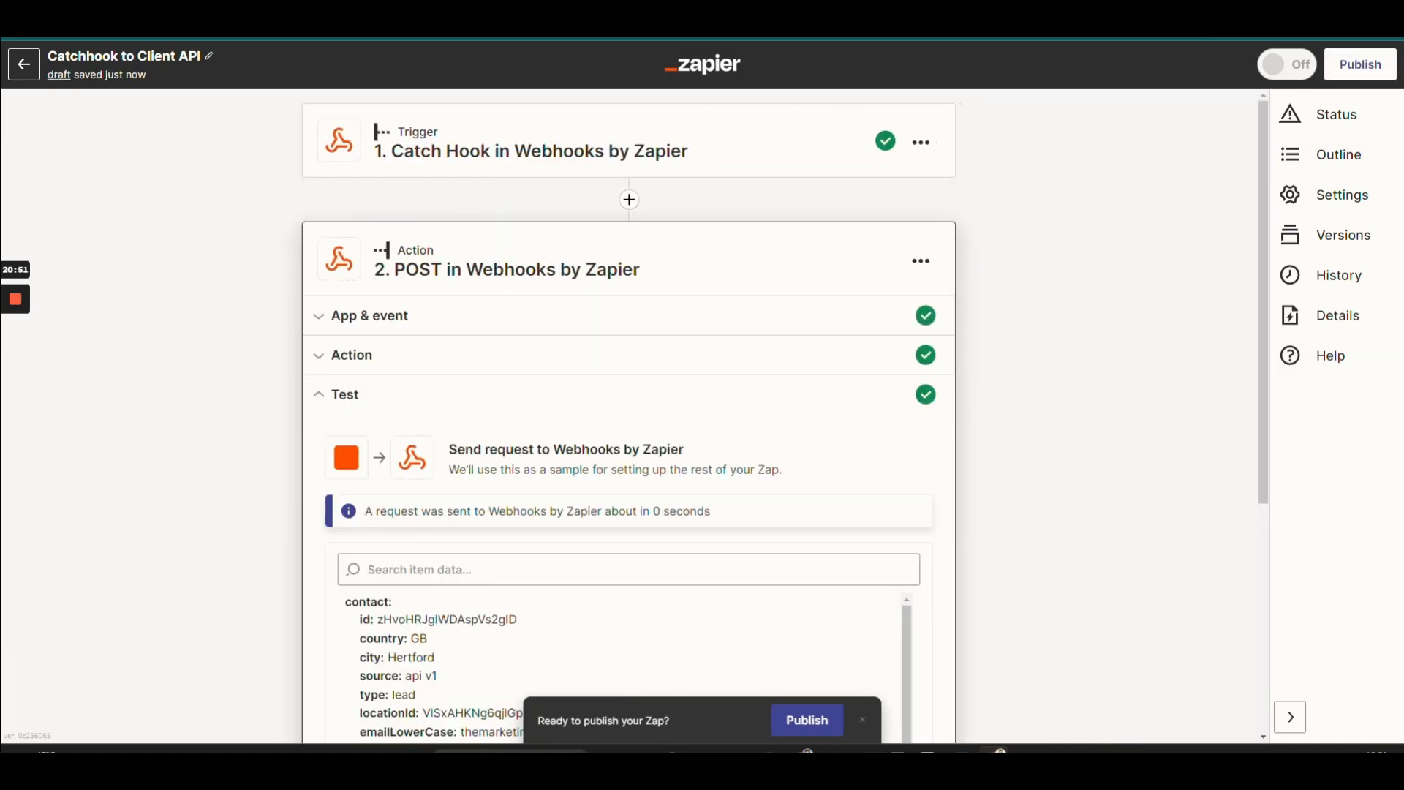
pyautogui.click(238, 22)
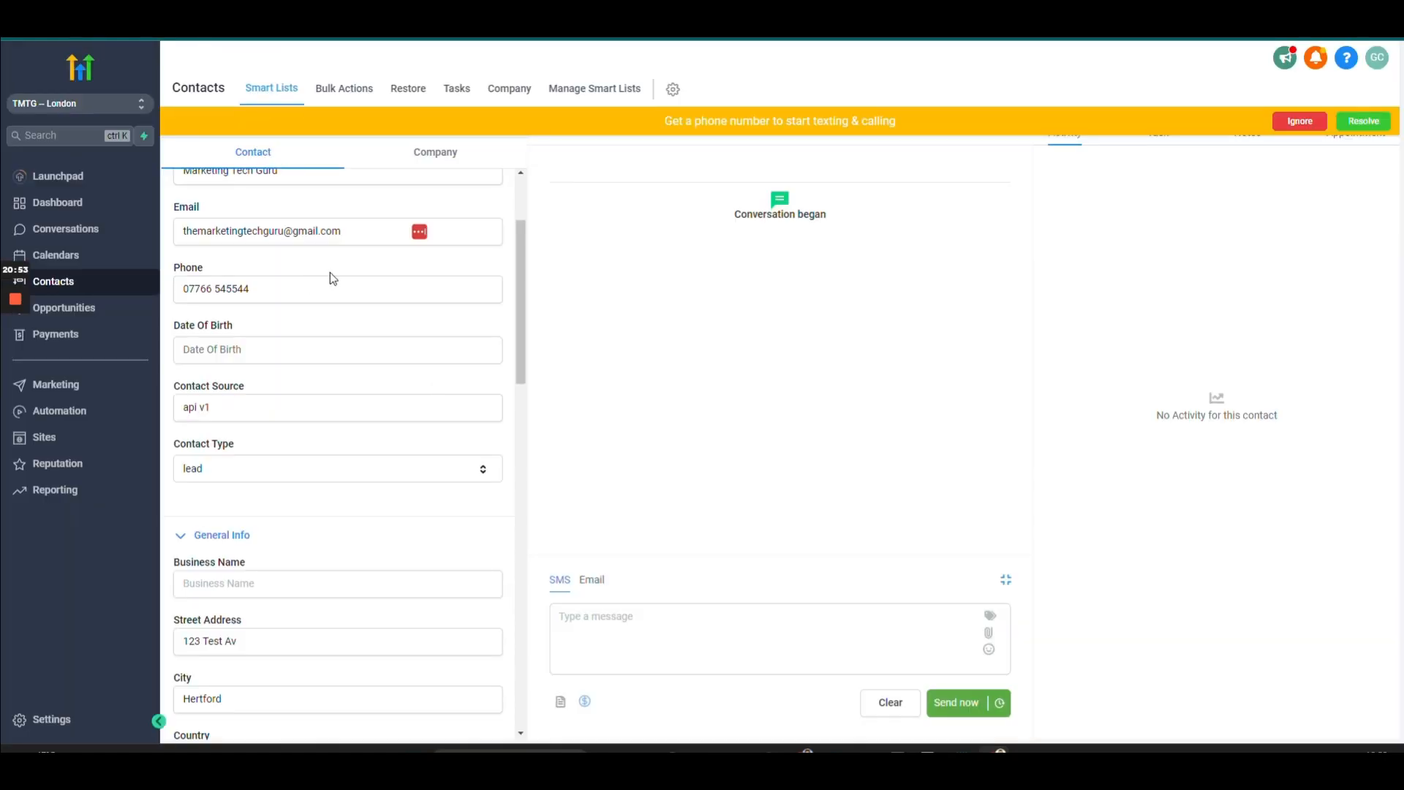
pyautogui.press('F5')
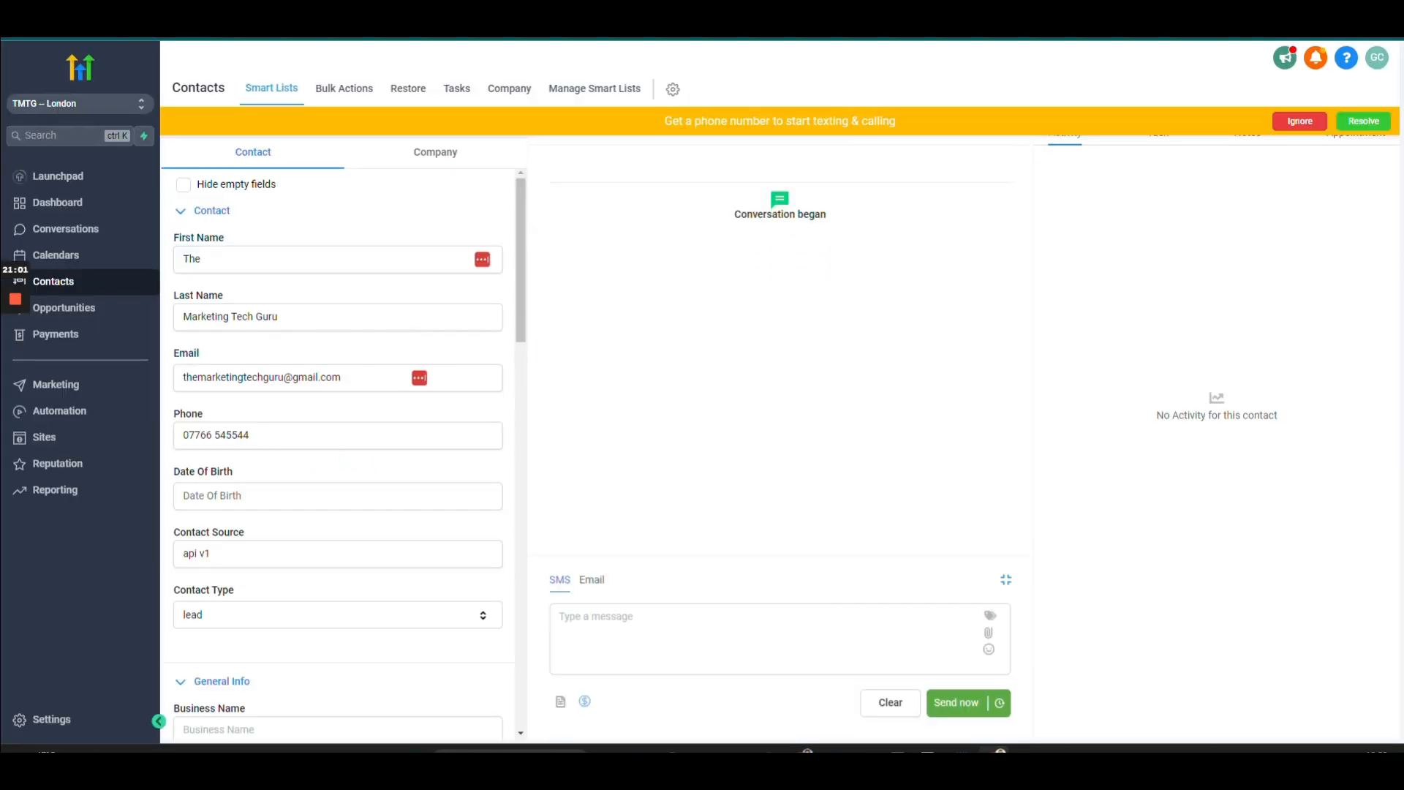
# Check the contact's source, business name, address, postal code, website, UTM and tag fields in GoHighLevel.
pyautogui.click(300, 554)
pyautogui.click(348, 463)
pyautogui.scroll(-3, 348, 463)
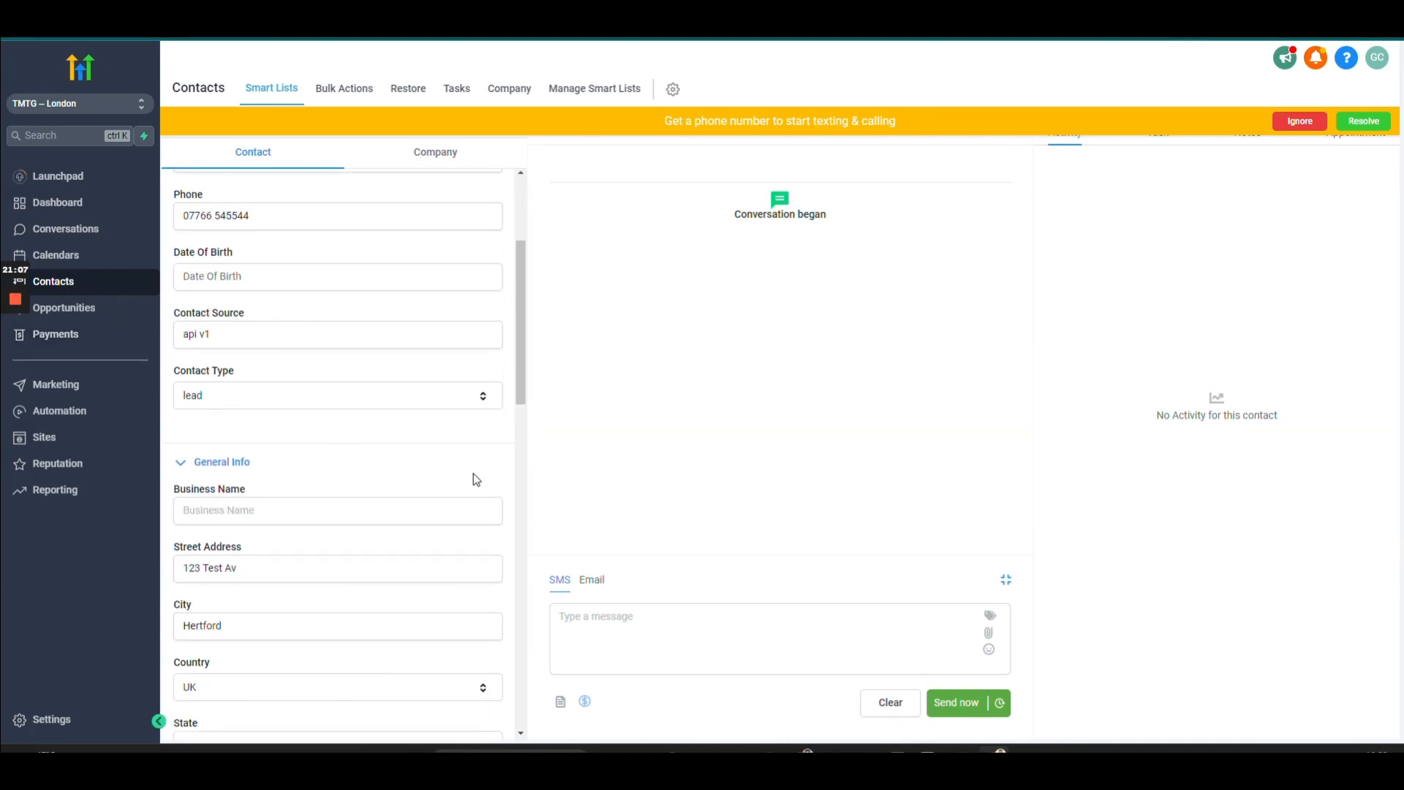
pyautogui.scroll(-2, 476, 479)
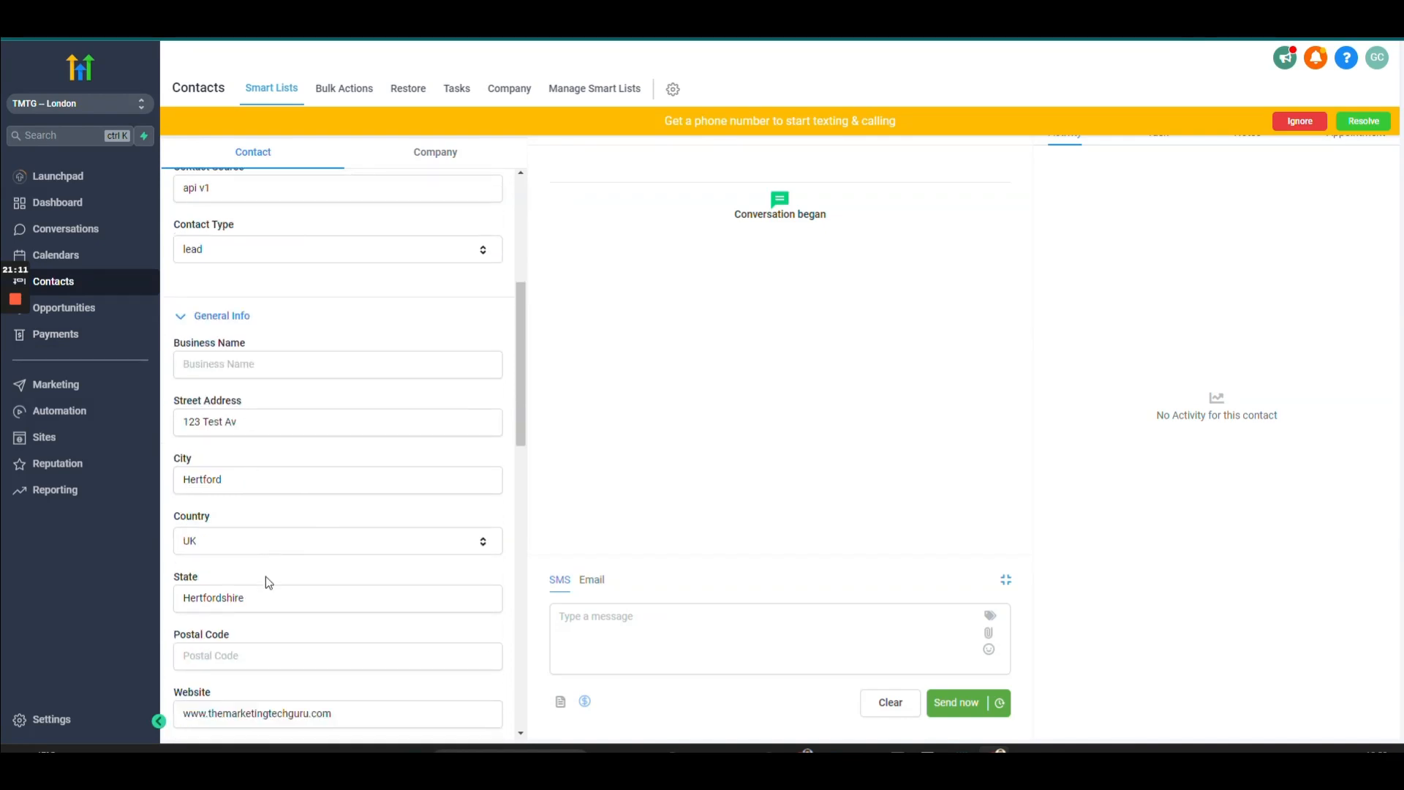
pyautogui.scroll(-2, 340, 529)
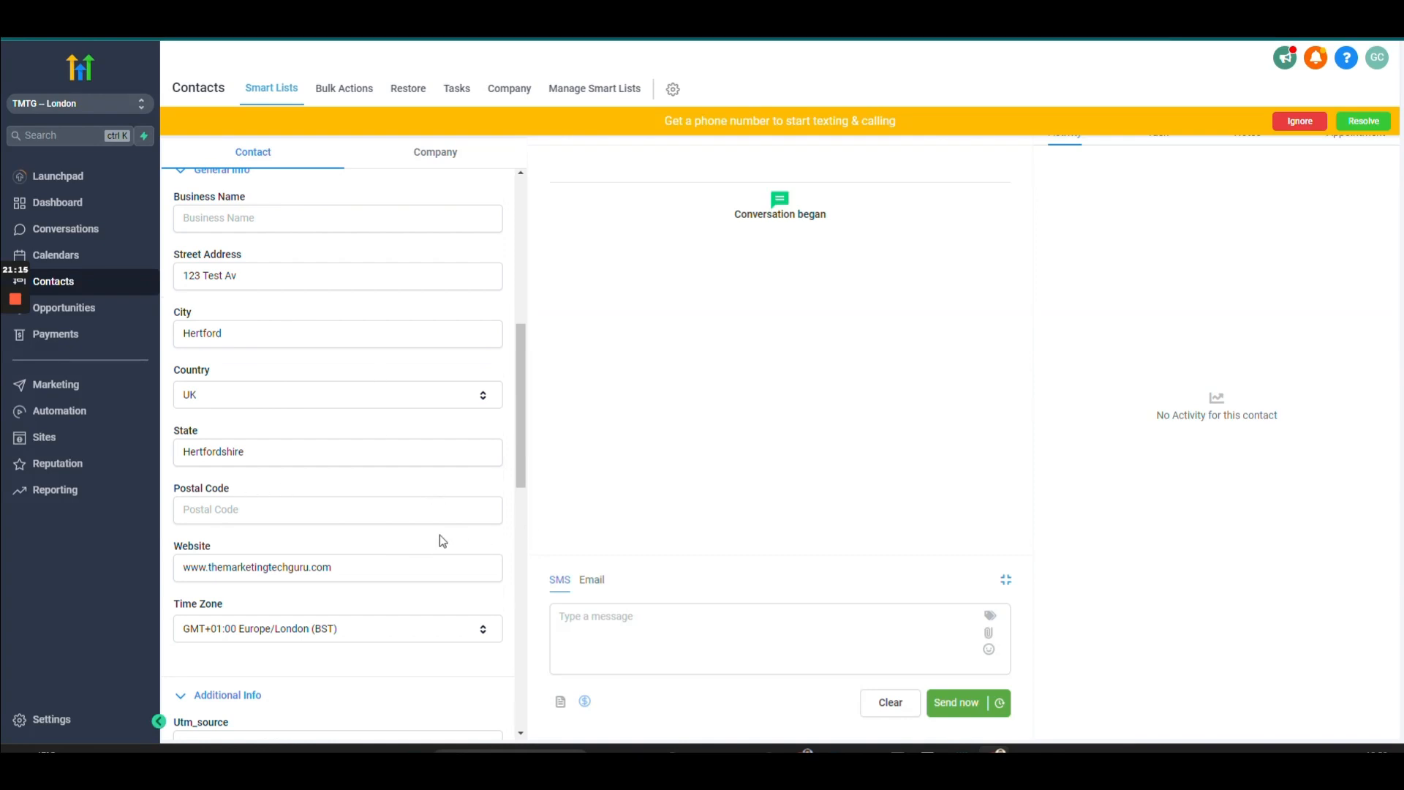
pyautogui.scroll(-1, 432, 548)
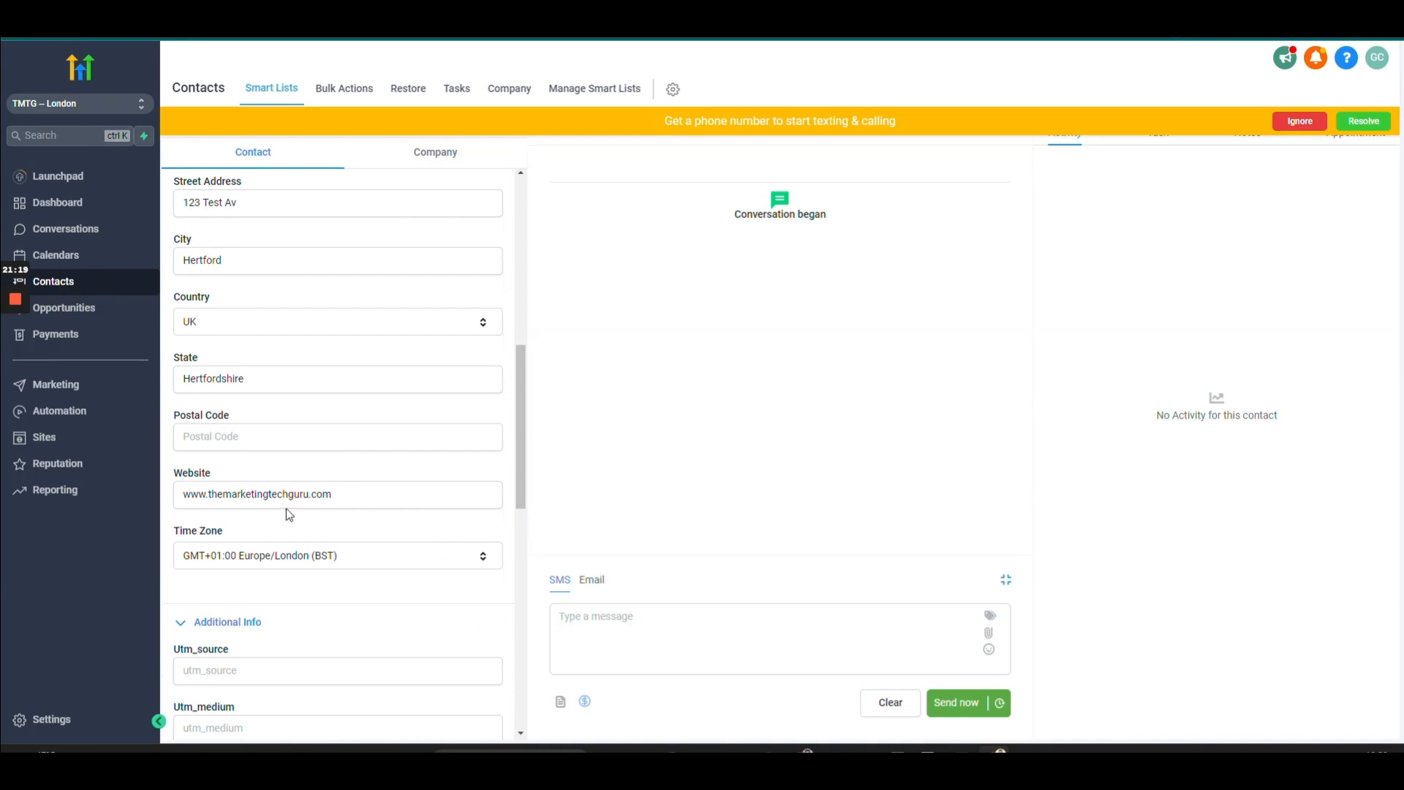
pyautogui.scroll(-4, 343, 447)
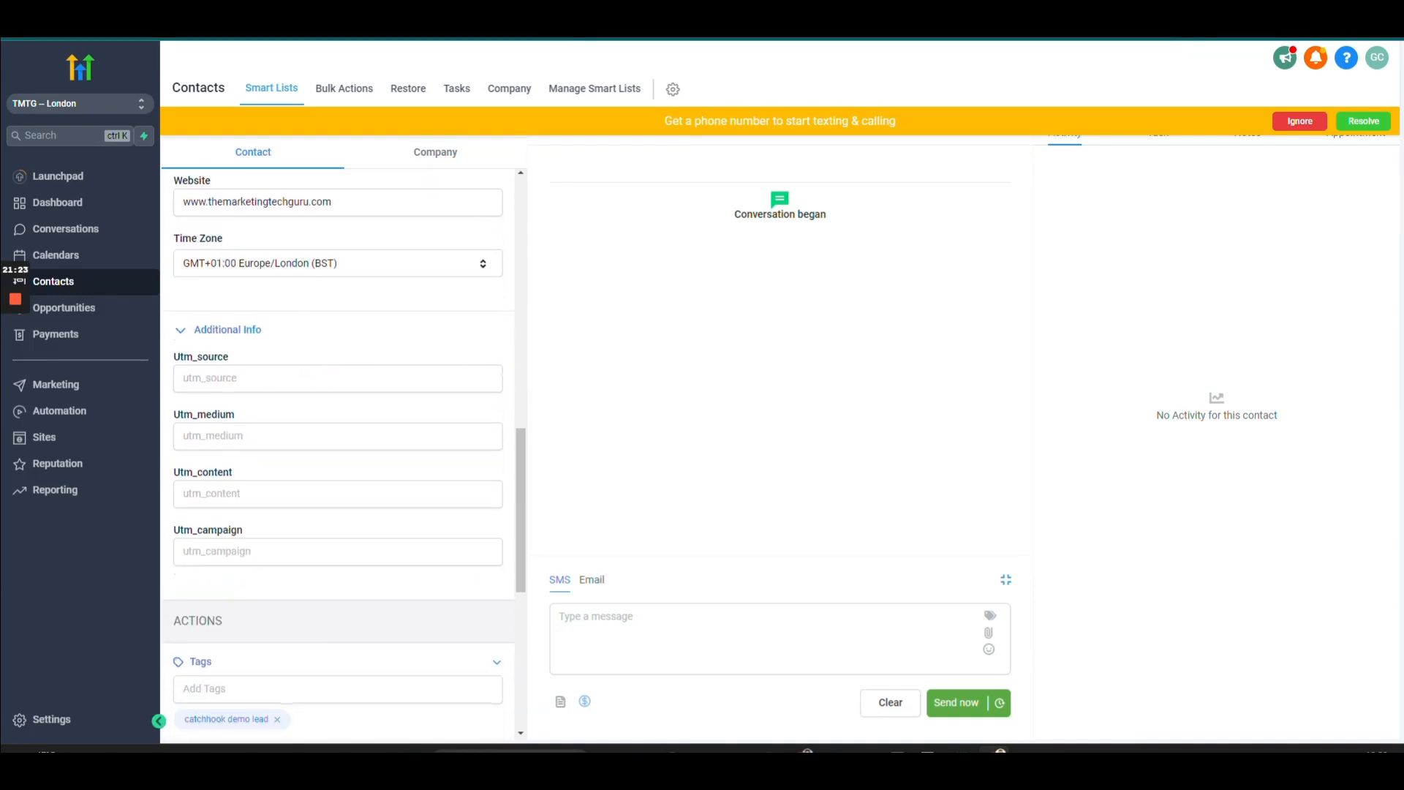
# Switch back to Zapier, review the POST test response and reopen the action's data keys.
pyautogui.hotkey('ctrl', 'Tab')
pyautogui.hotkey('ctrl', 'Tab')
pyautogui.scroll(-10, 560, 434)
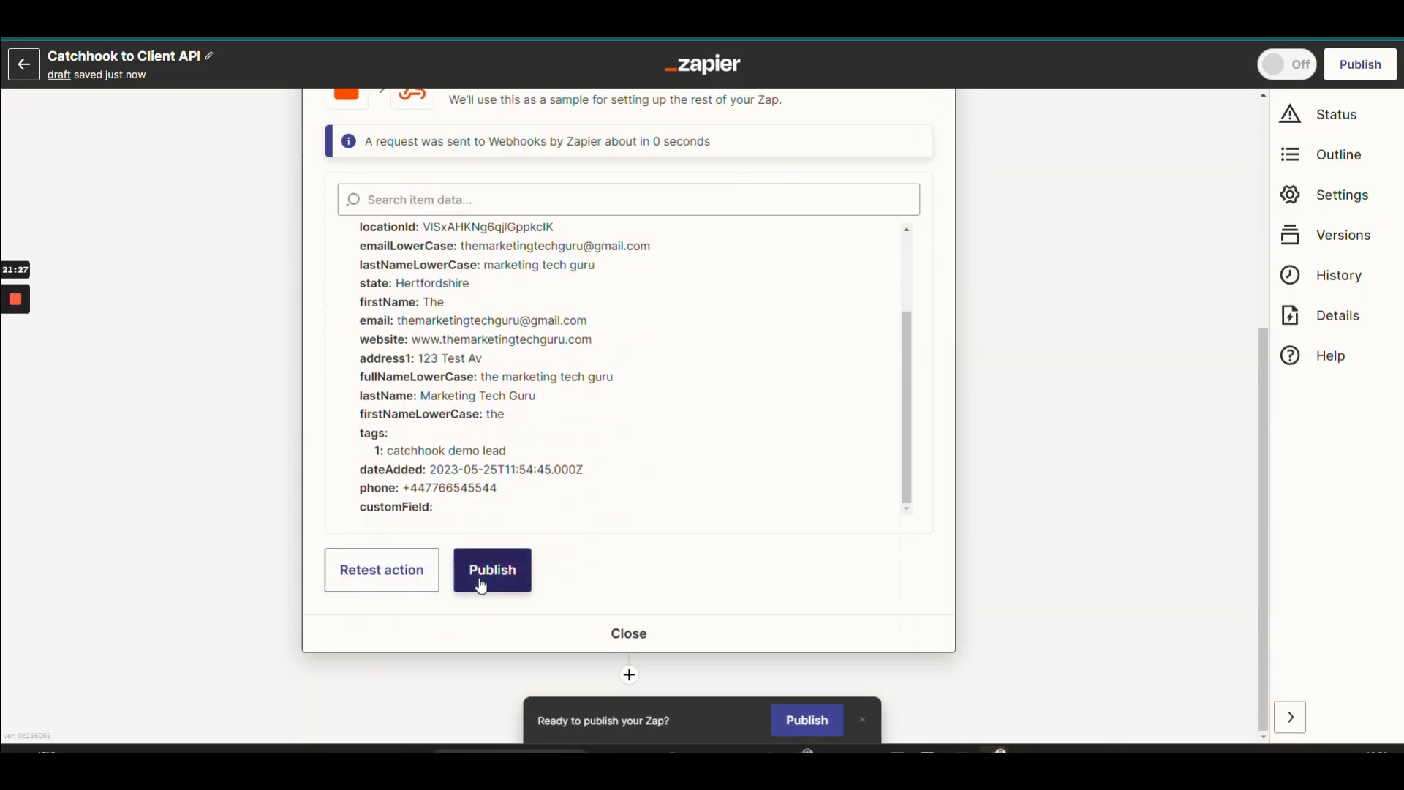
pyautogui.click(499, 564)
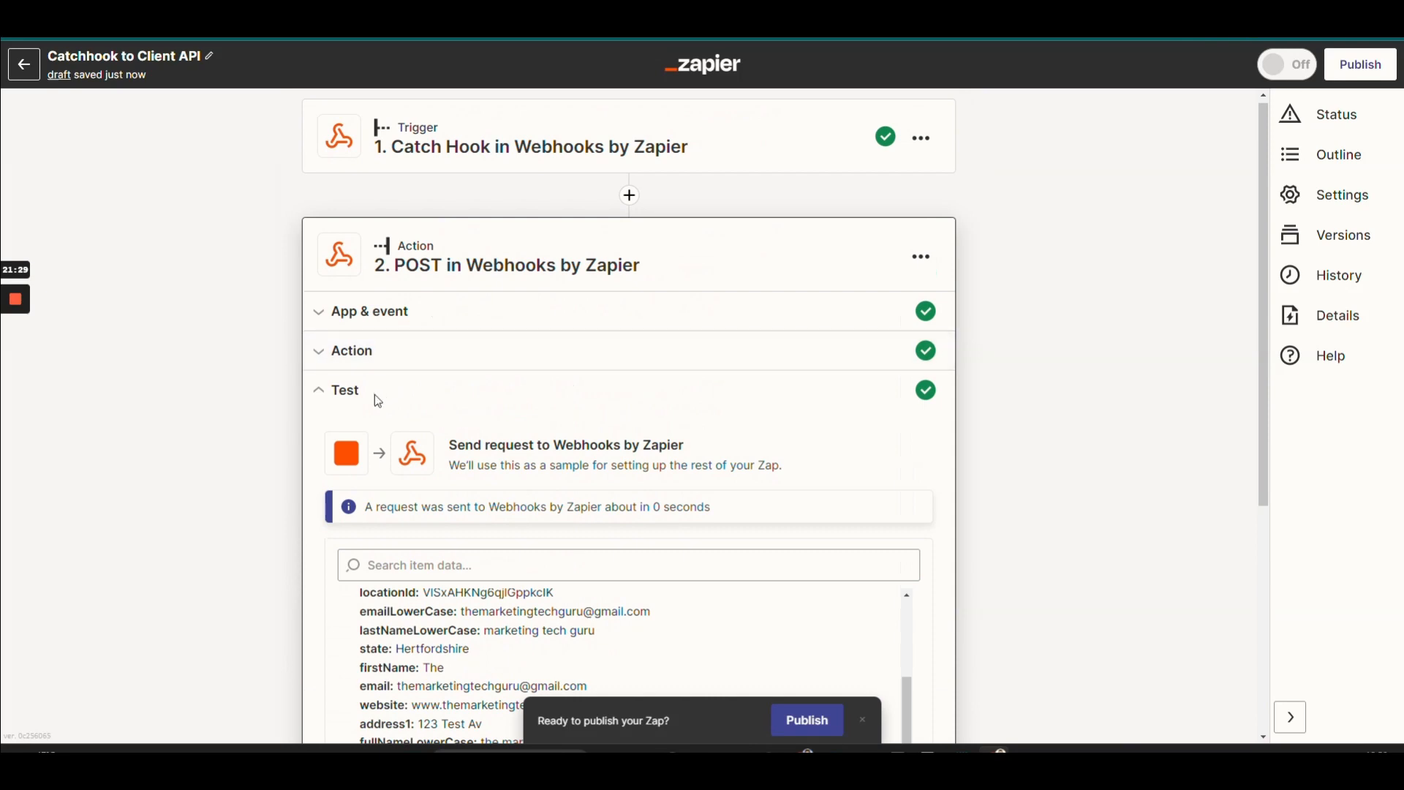
pyautogui.click(407, 352)
pyautogui.scroll(-4, 696, 505)
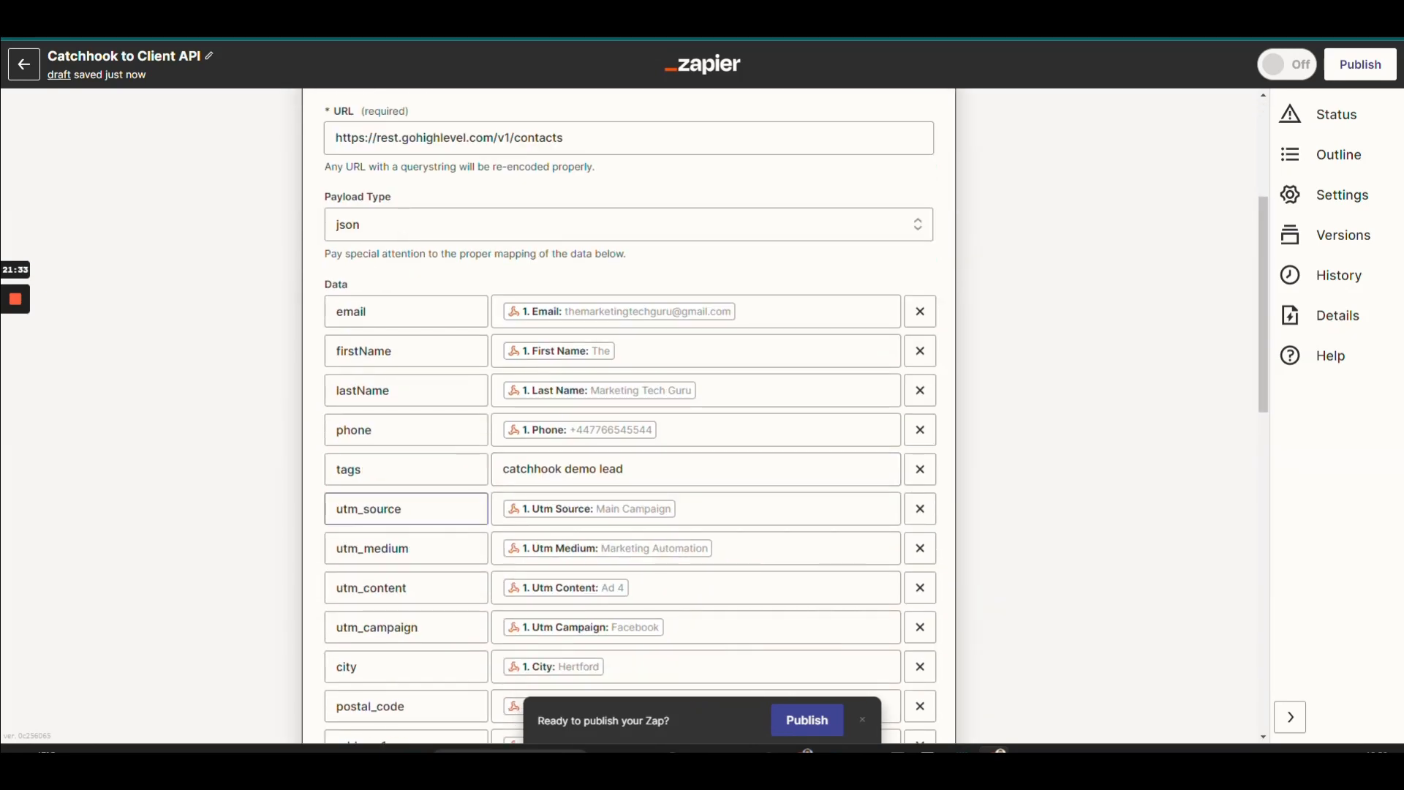
# Capitalise the first letter of two POST data keys, making them Utm_source and Utm_medium.
pyautogui.click(414, 524)
pyautogui.press('Home')
pyautogui.press('Delete')
pyautogui.write('U')
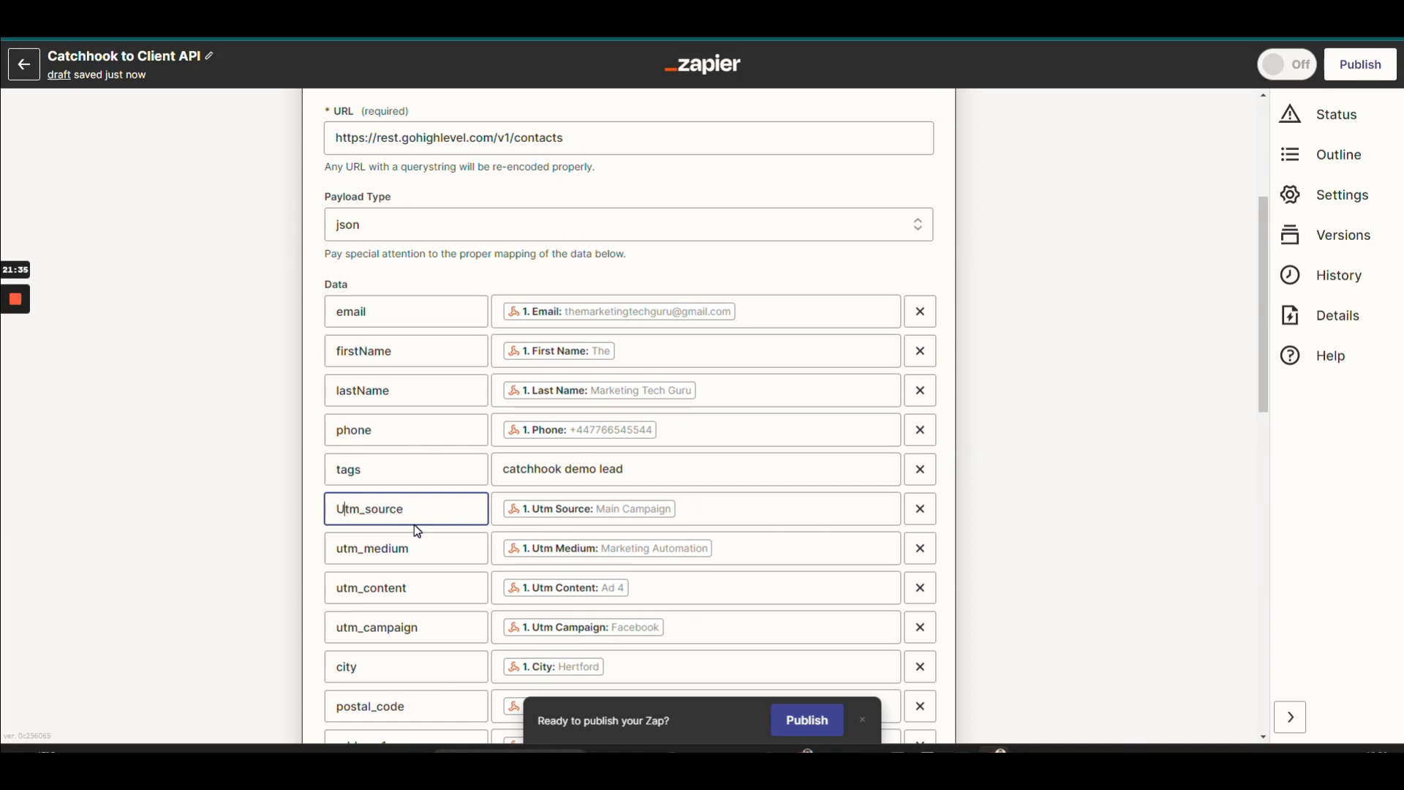
pyautogui.click(407, 548)
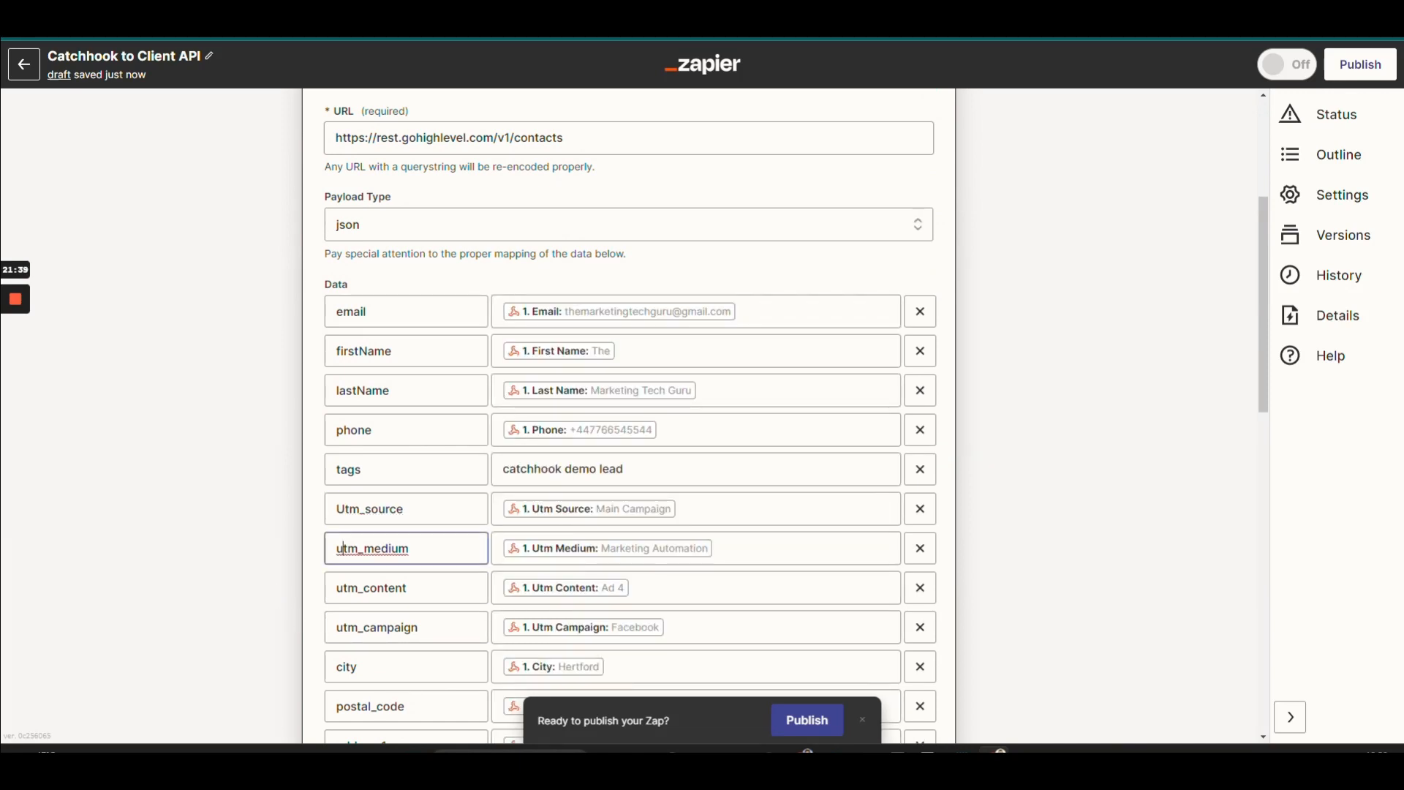
pyautogui.press('Home')
pyautogui.press('Delete')
pyautogui.write('U')
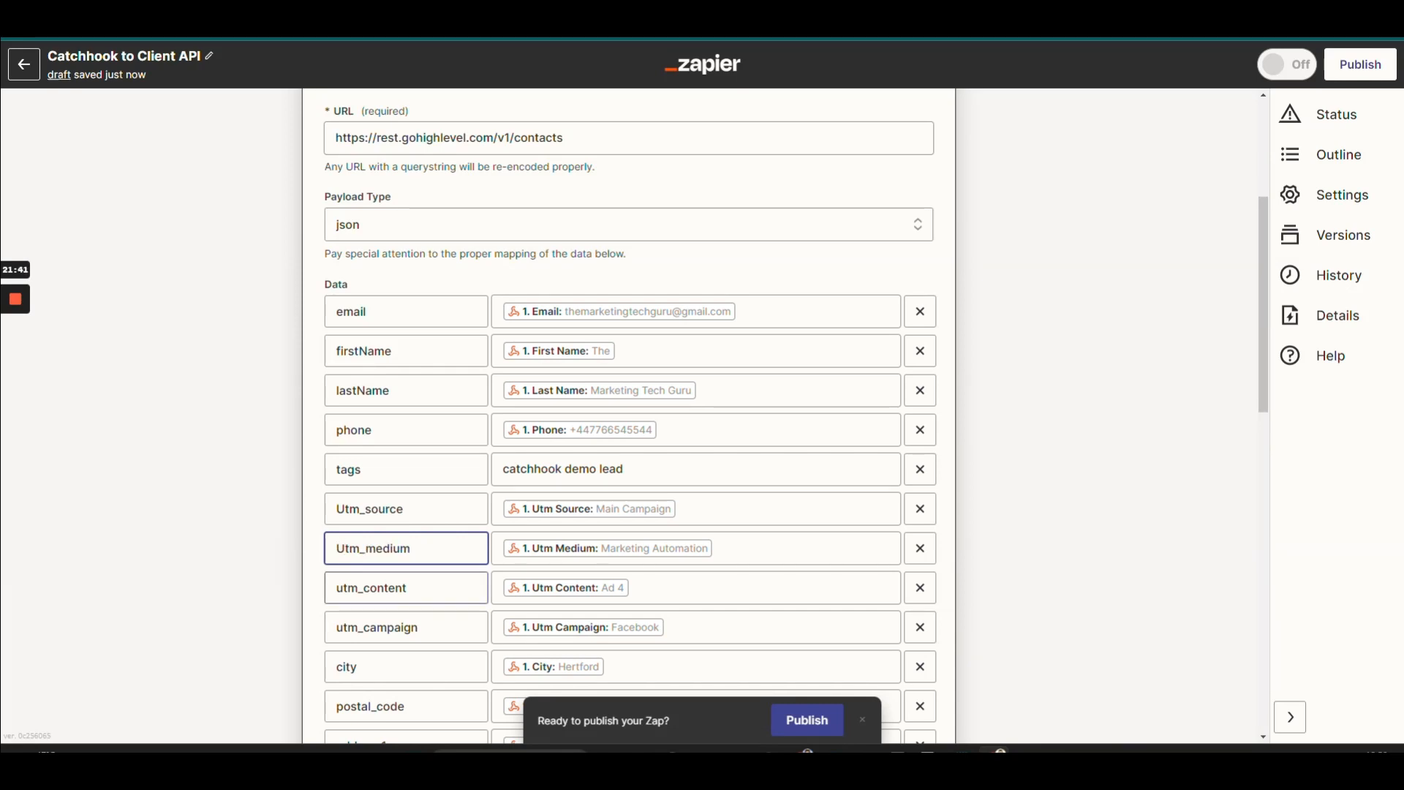
# Capitalise the remaining two UTM data keys as Utm_content and Utm_campaign.
pyautogui.click(407, 588)
pyautogui.press('BackSpace')
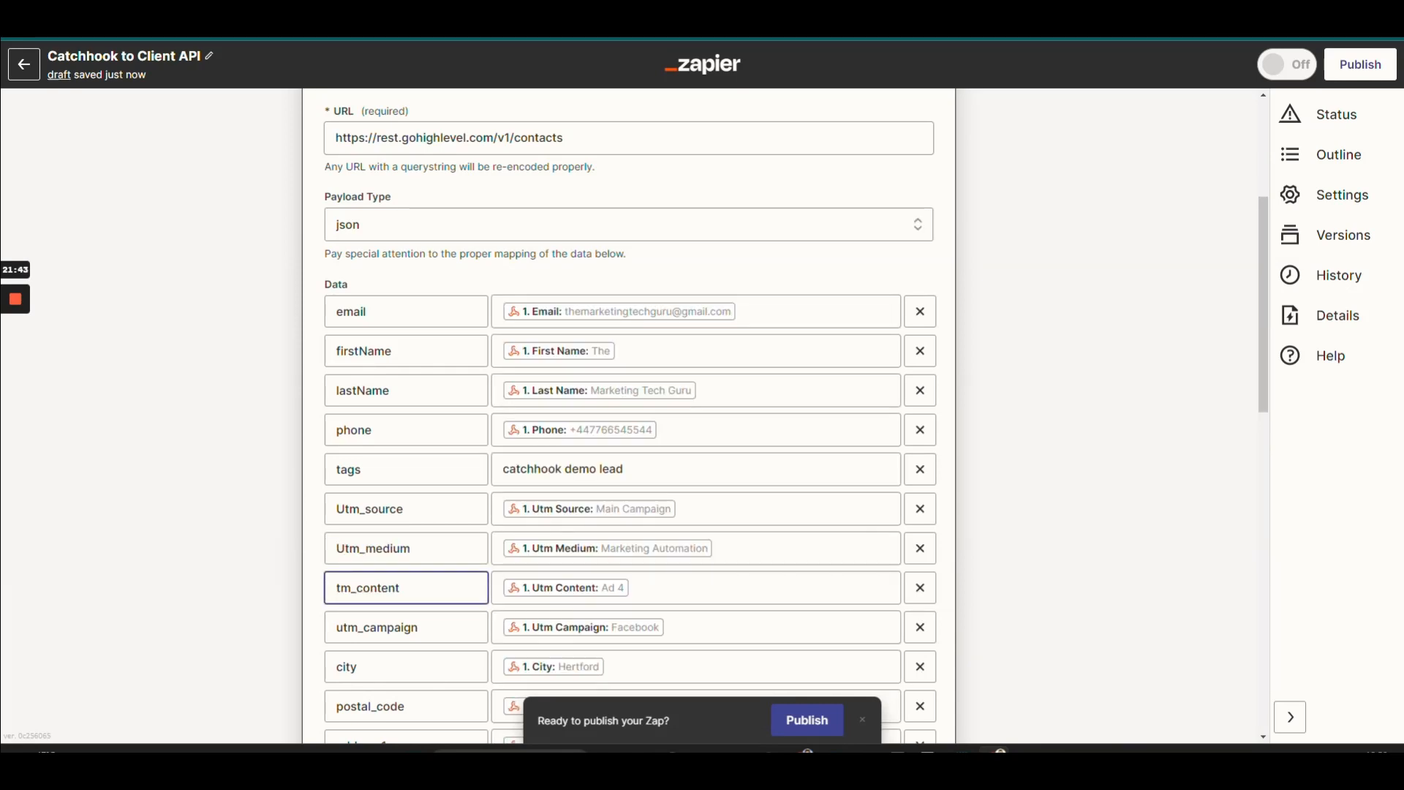
pyautogui.write('U')
pyautogui.rightClick(342, 629)
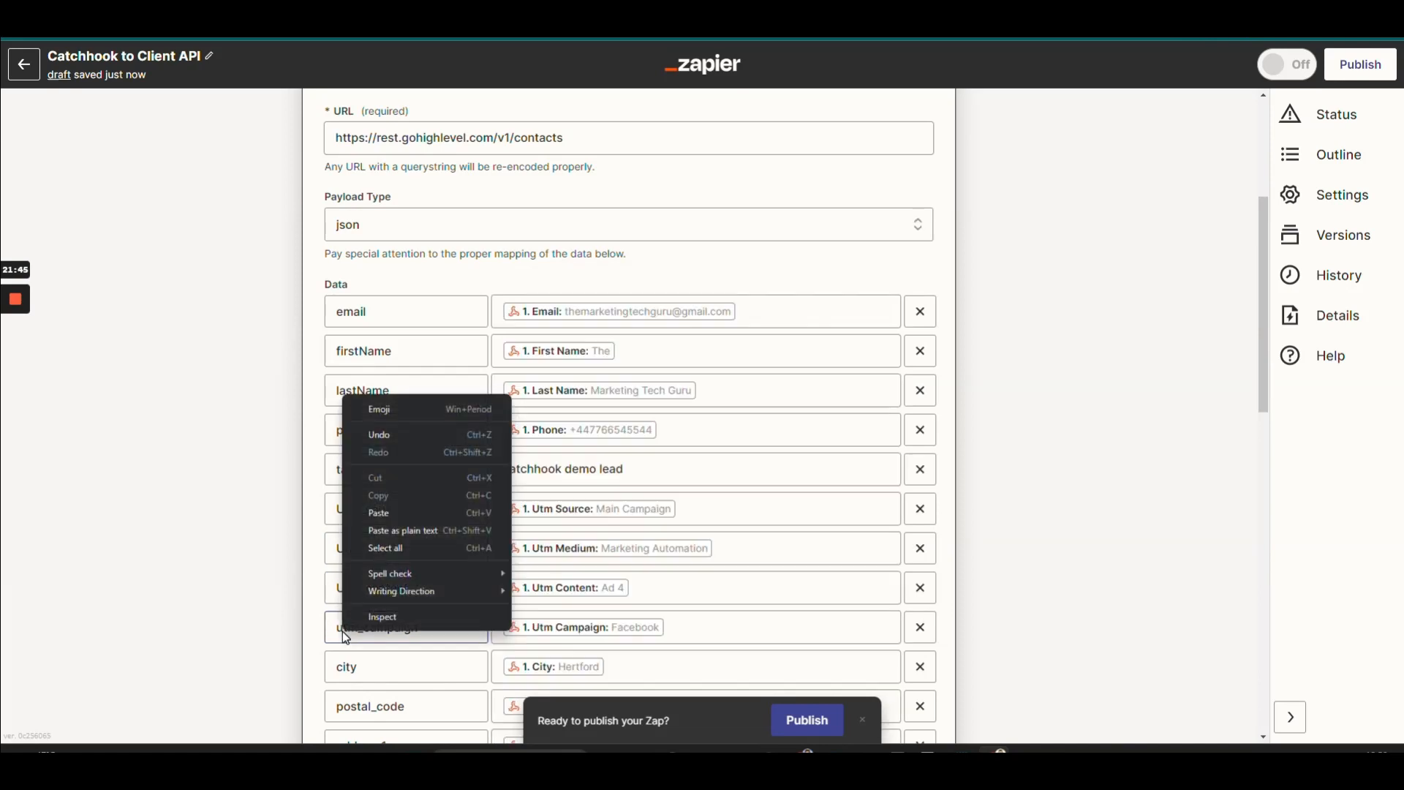
pyautogui.click(341, 628)
pyautogui.press('BackSpace')
pyautogui.write('U')
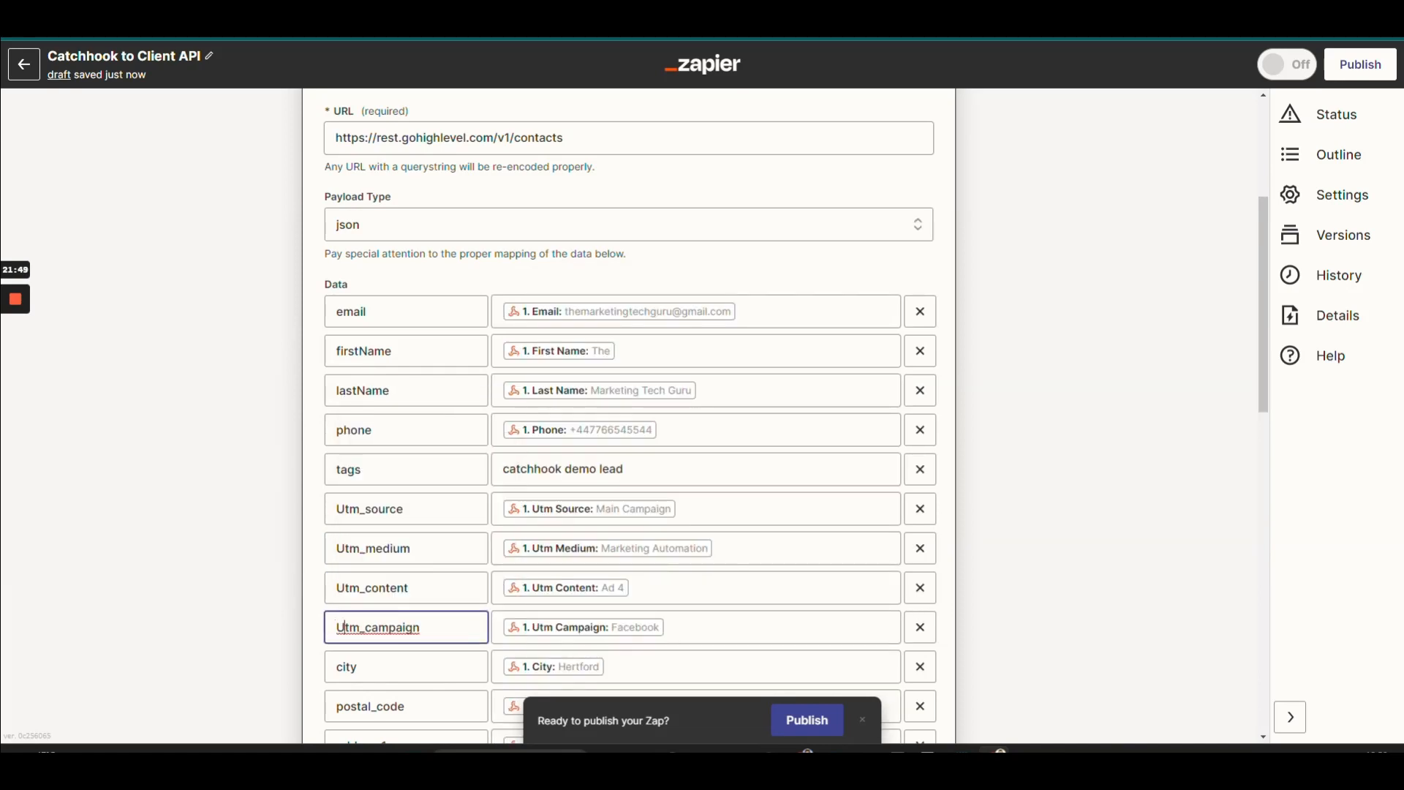
# Review the remaining data keys and retest the POST action with the capitalised UTM keys.
pyautogui.scroll(-1, 342, 628)
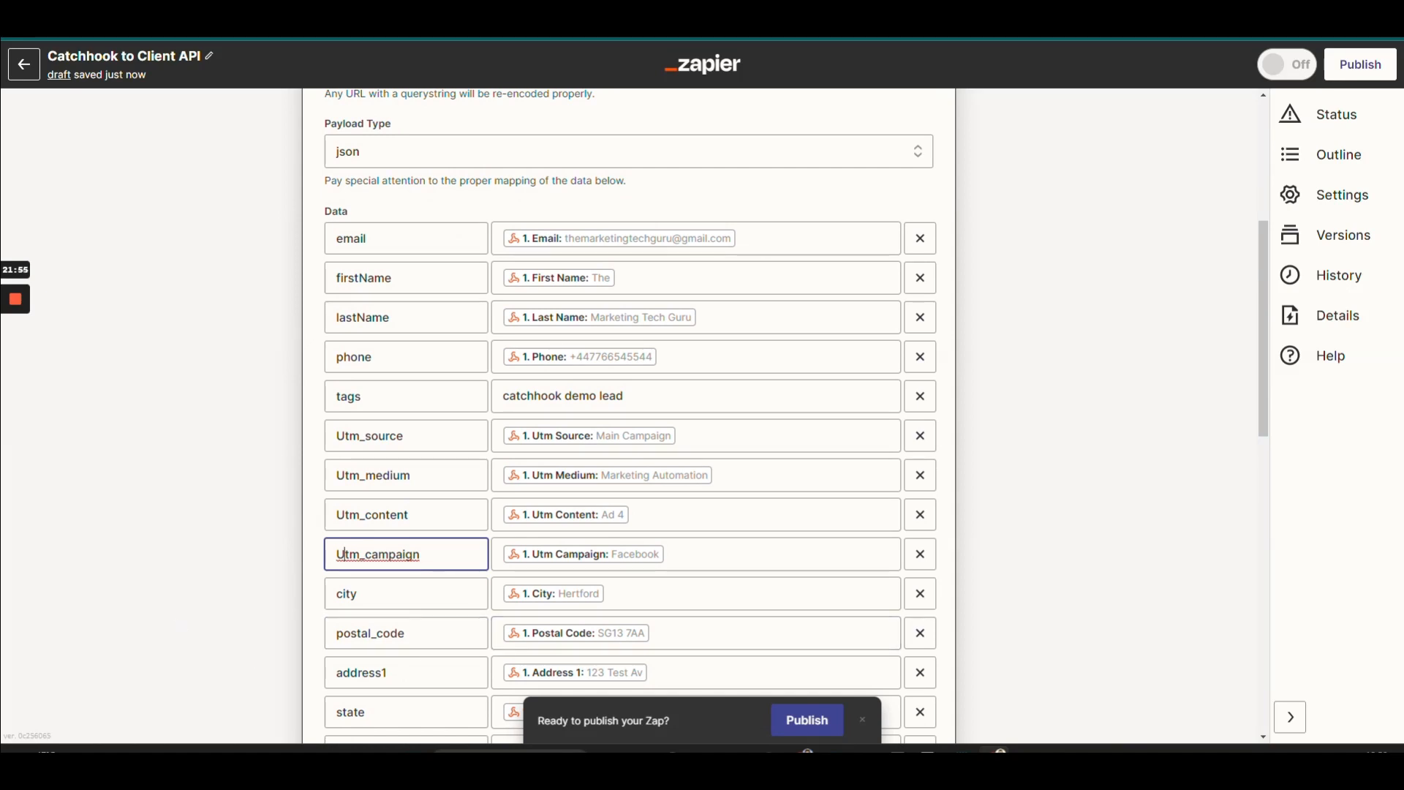
pyautogui.scroll(-4, 1194, 541)
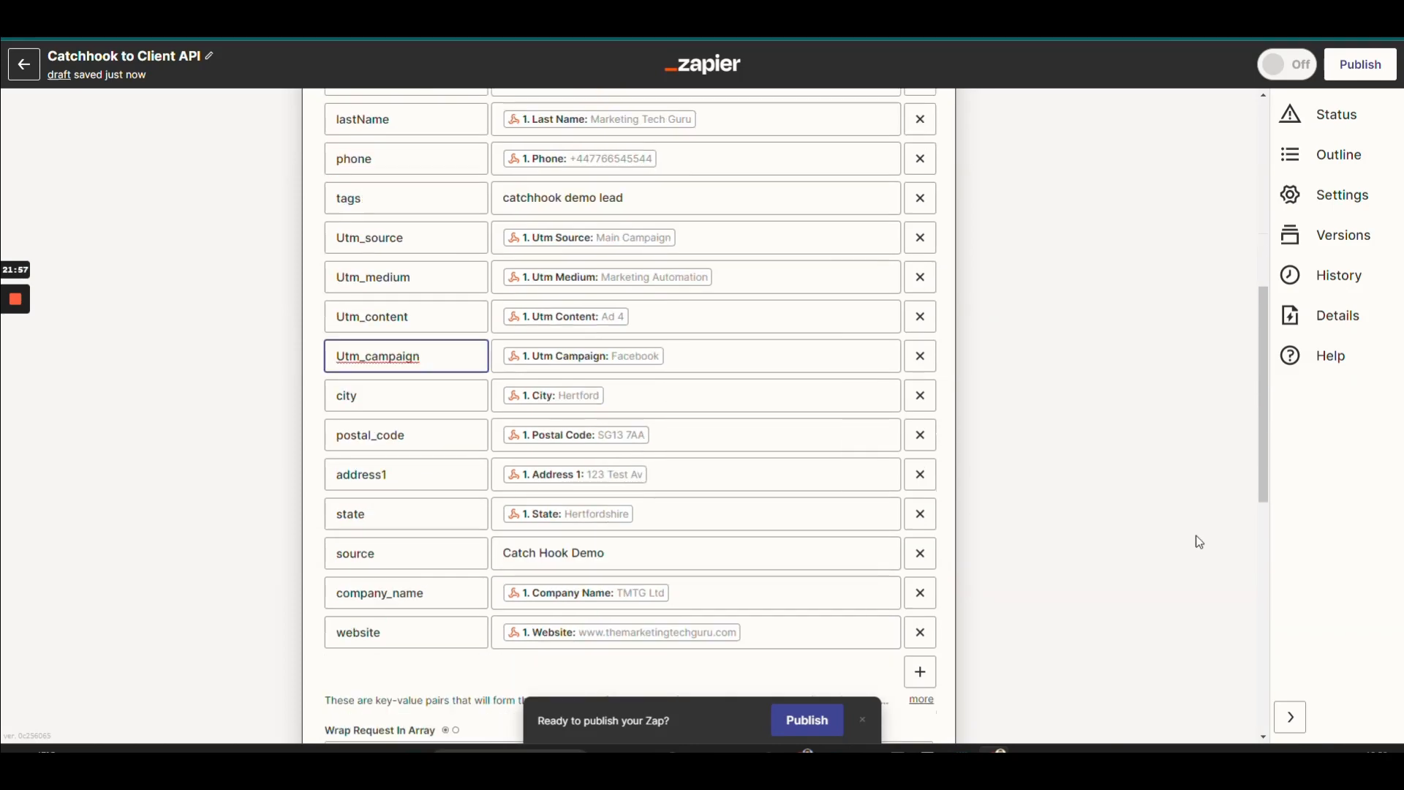
pyautogui.scroll(-8, 241, 534)
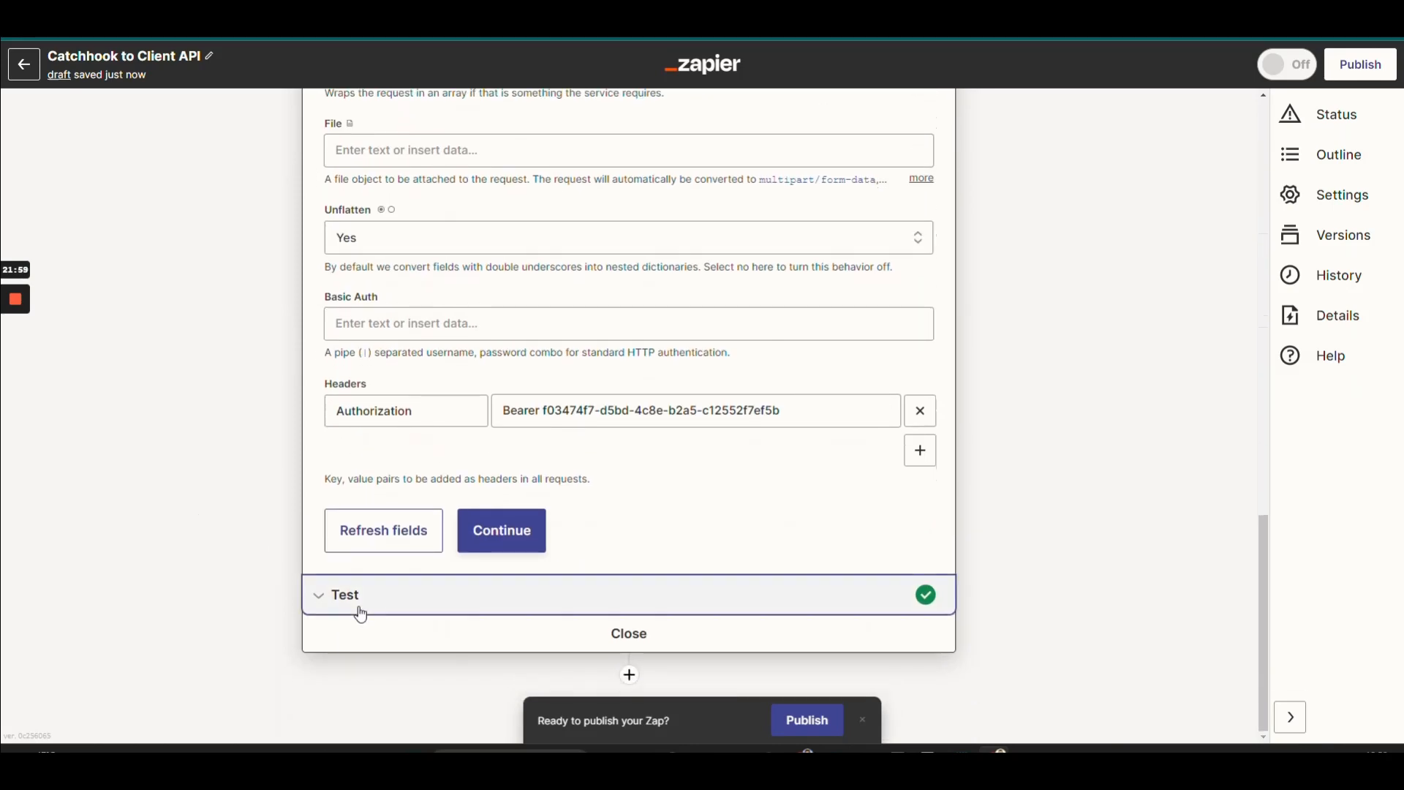
pyautogui.click(358, 606)
pyautogui.click(401, 570)
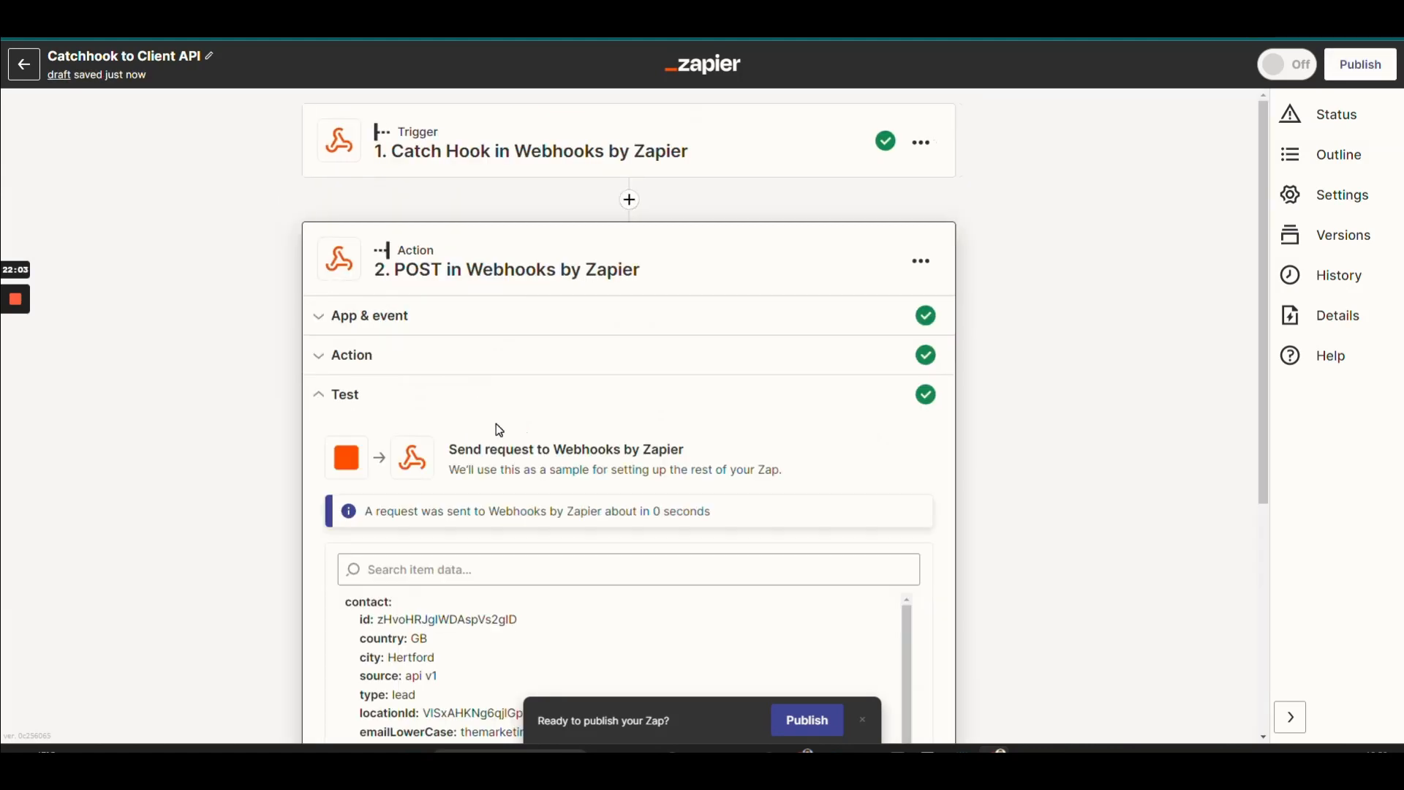
# Examine the contact data in the new test response, especially the customField entry.
pyautogui.scroll(-5, 1103, 501)
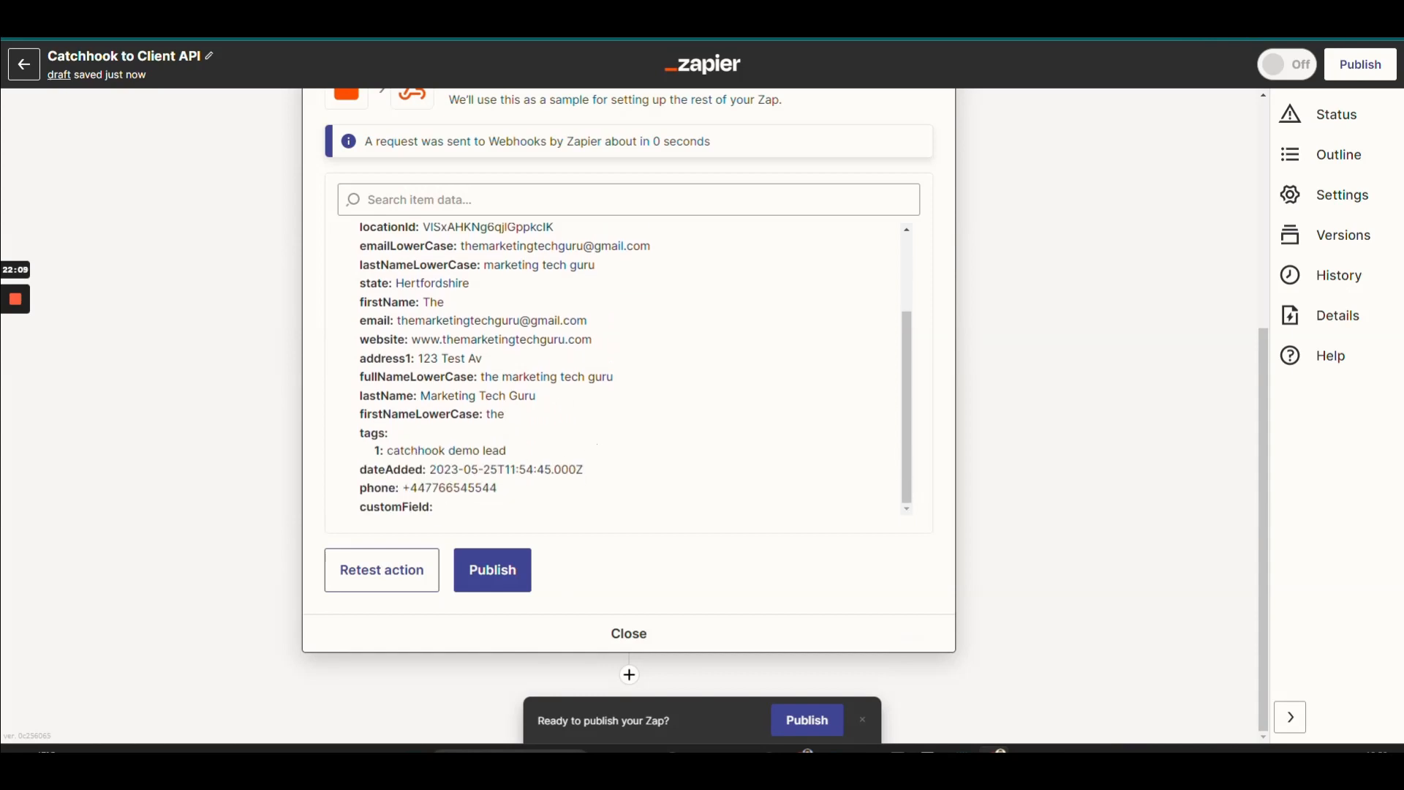
pyautogui.moveTo(430, 507); pyautogui.dragTo(359, 507)
pyautogui.click(444, 506)
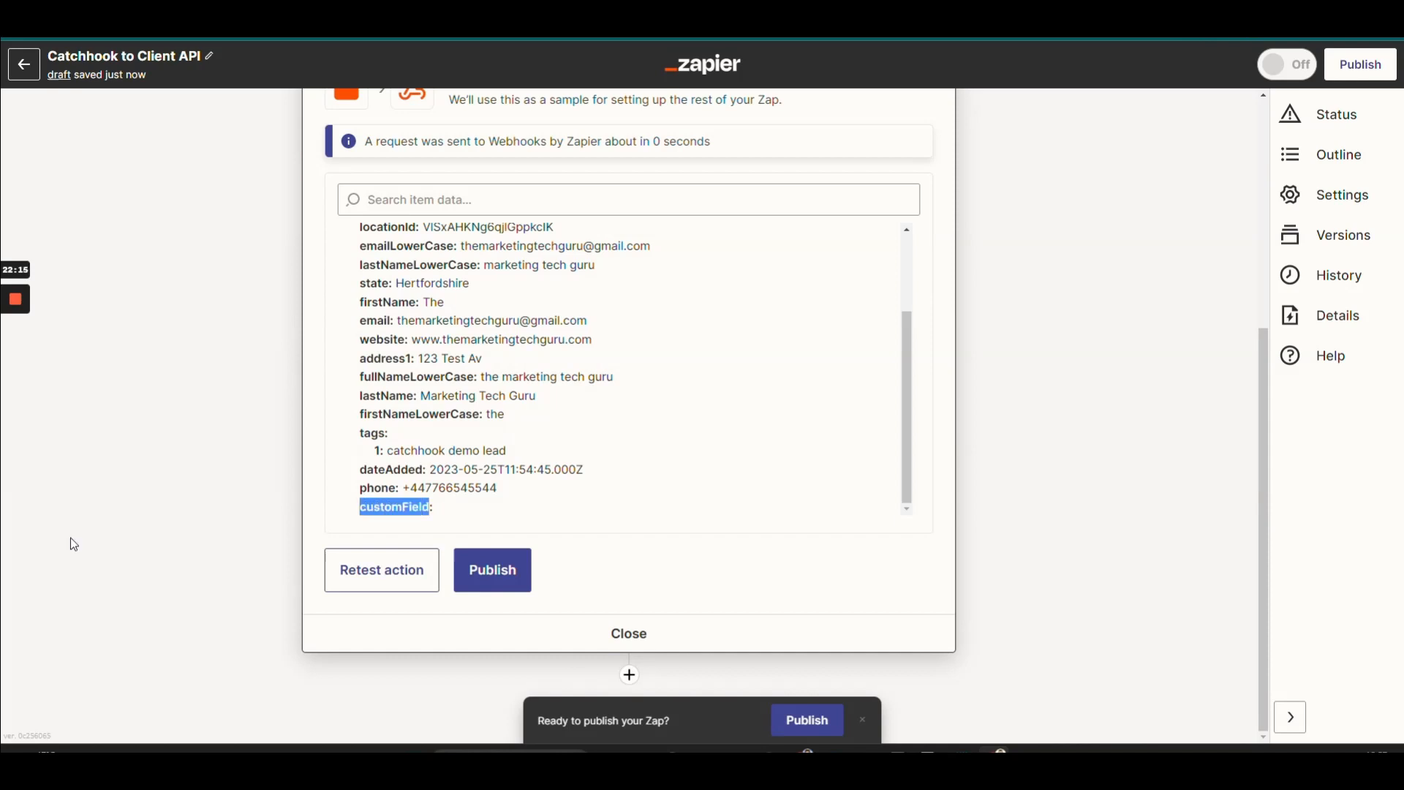
pyautogui.scroll(3, 467, 455)
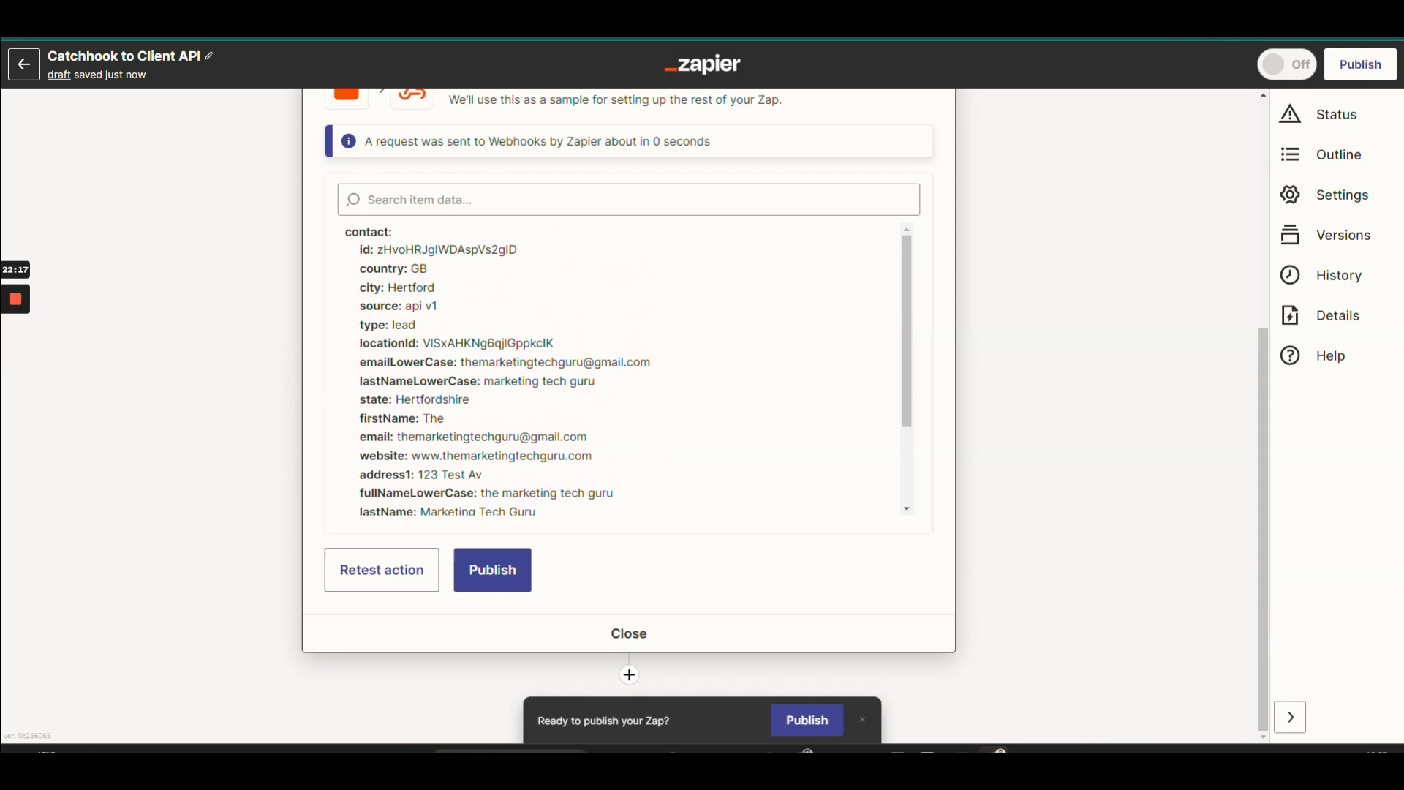
pyautogui.scroll(1, 274, 375)
pyautogui.scroll(4, 630, 399)
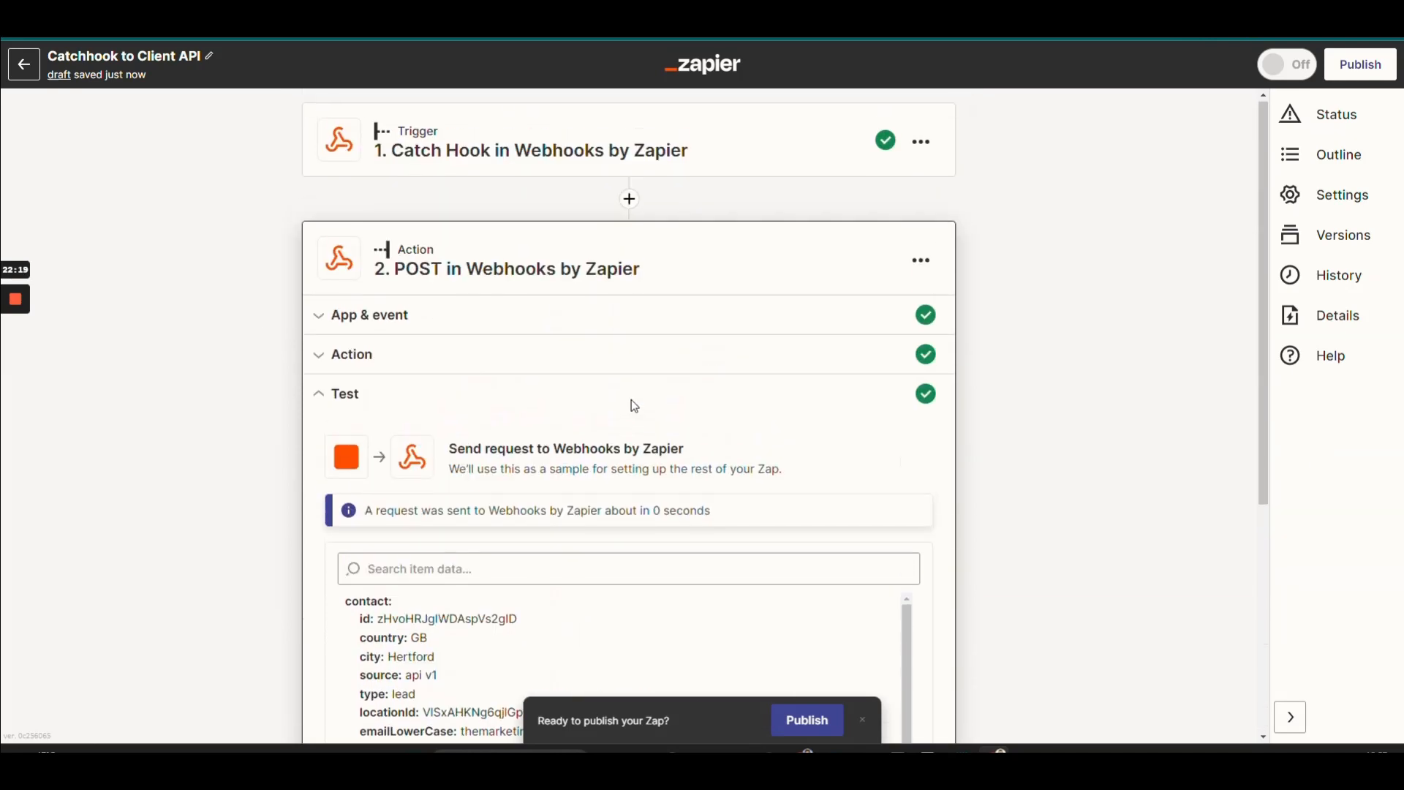
# Look over the contact in GoHighLevel again, and switch to the FB Lead Form to Client API Zap in Zapier.
pyautogui.hotkey('ctrl', 'Tab')
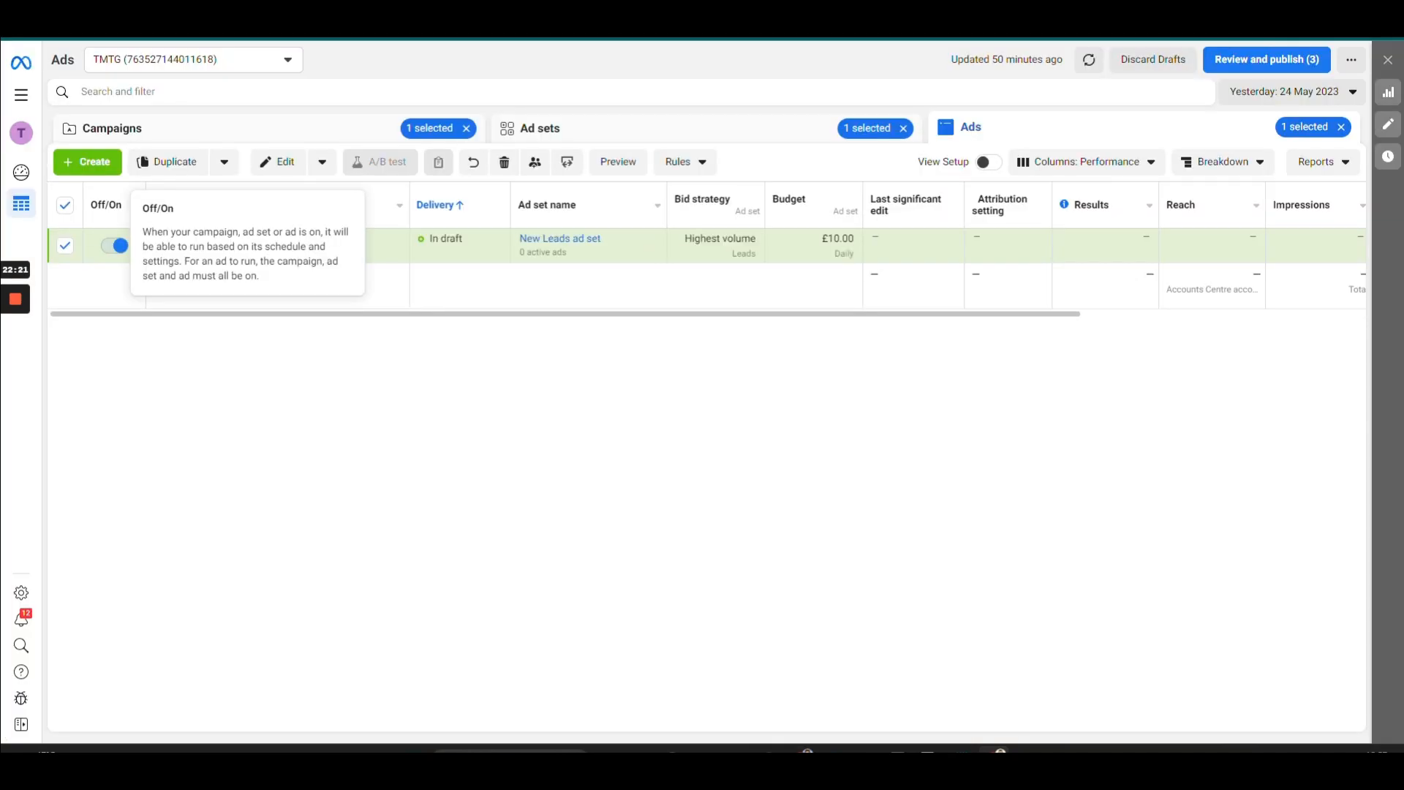
pyautogui.hotkey('ctrl', 'Tab')
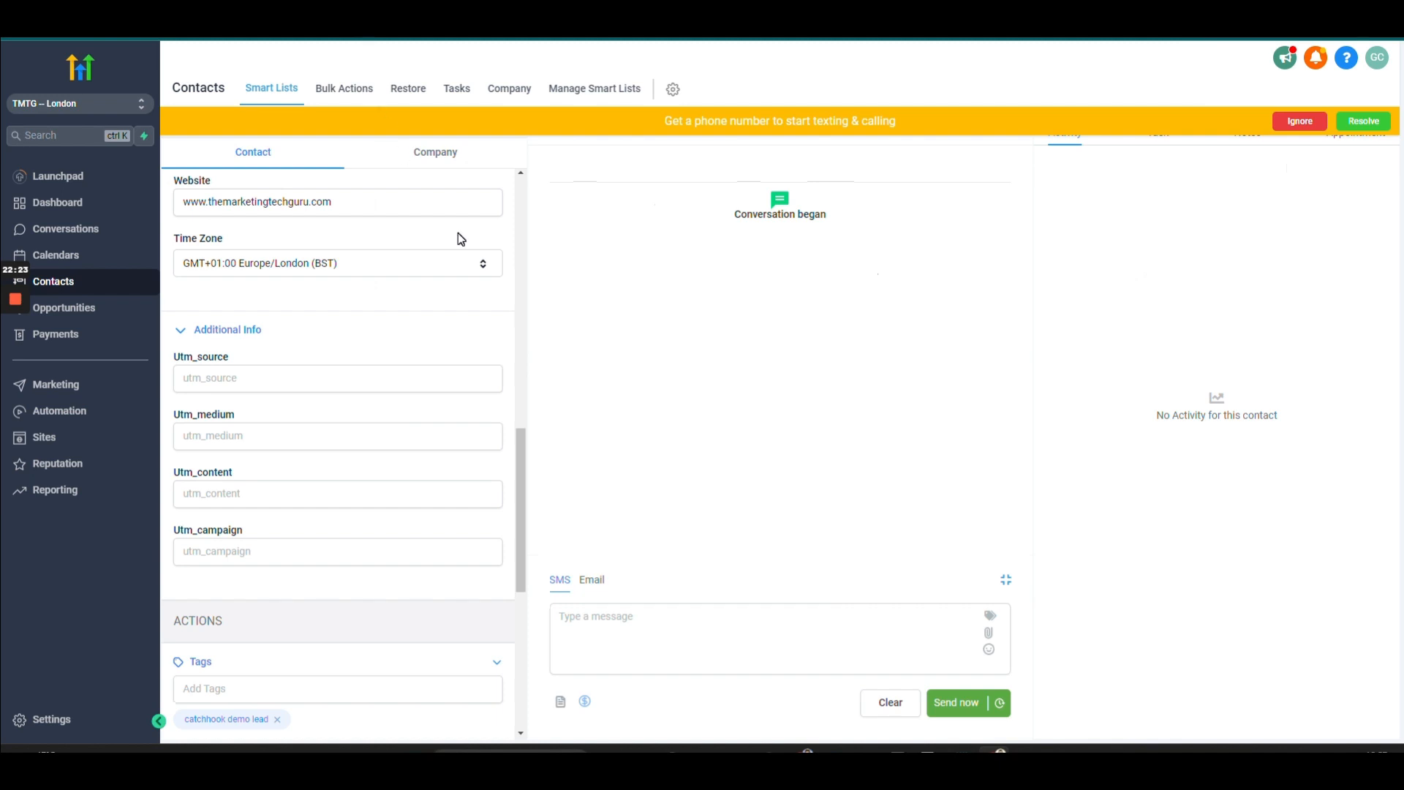
pyautogui.scroll(15, 269, 473)
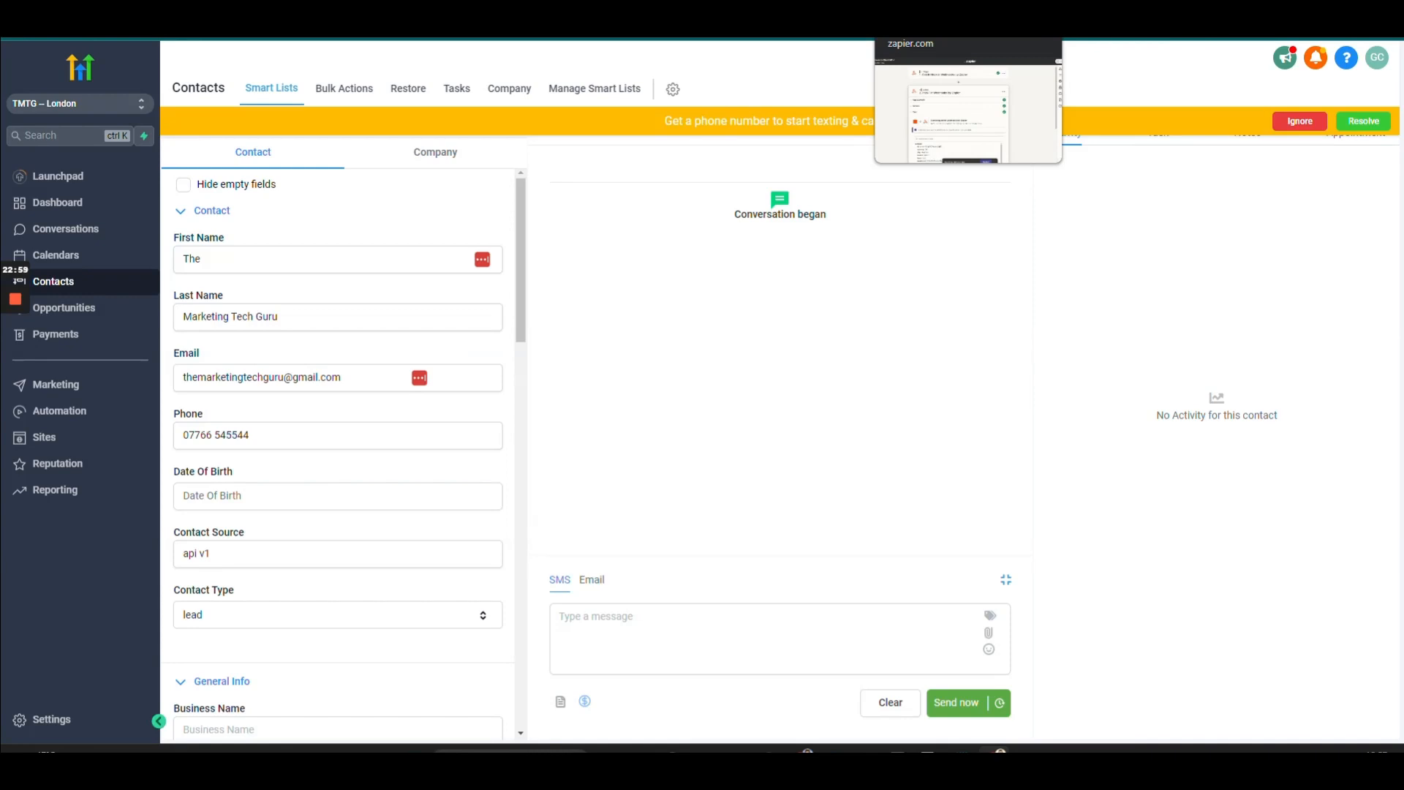
pyautogui.click(914, 15)
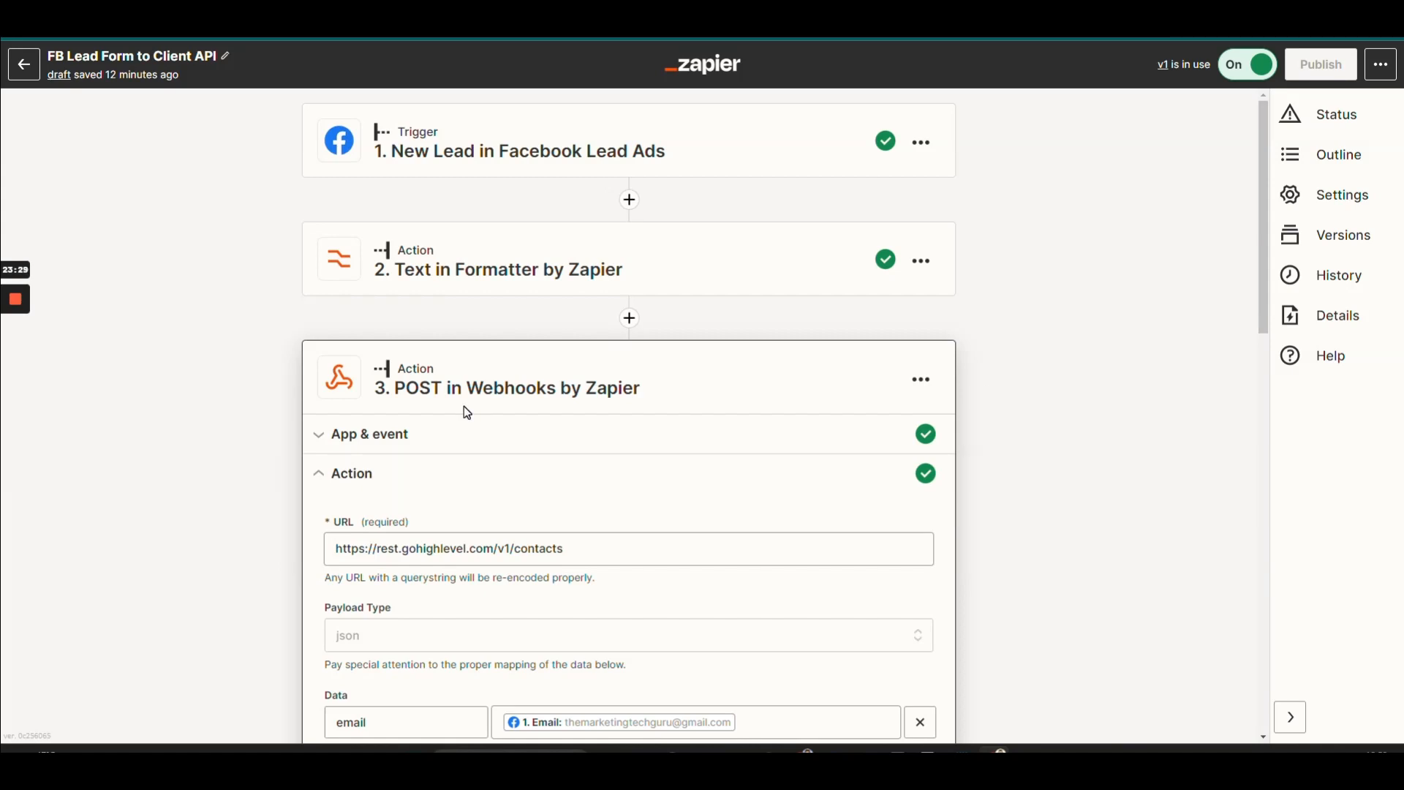
pyautogui.click(18, 300)
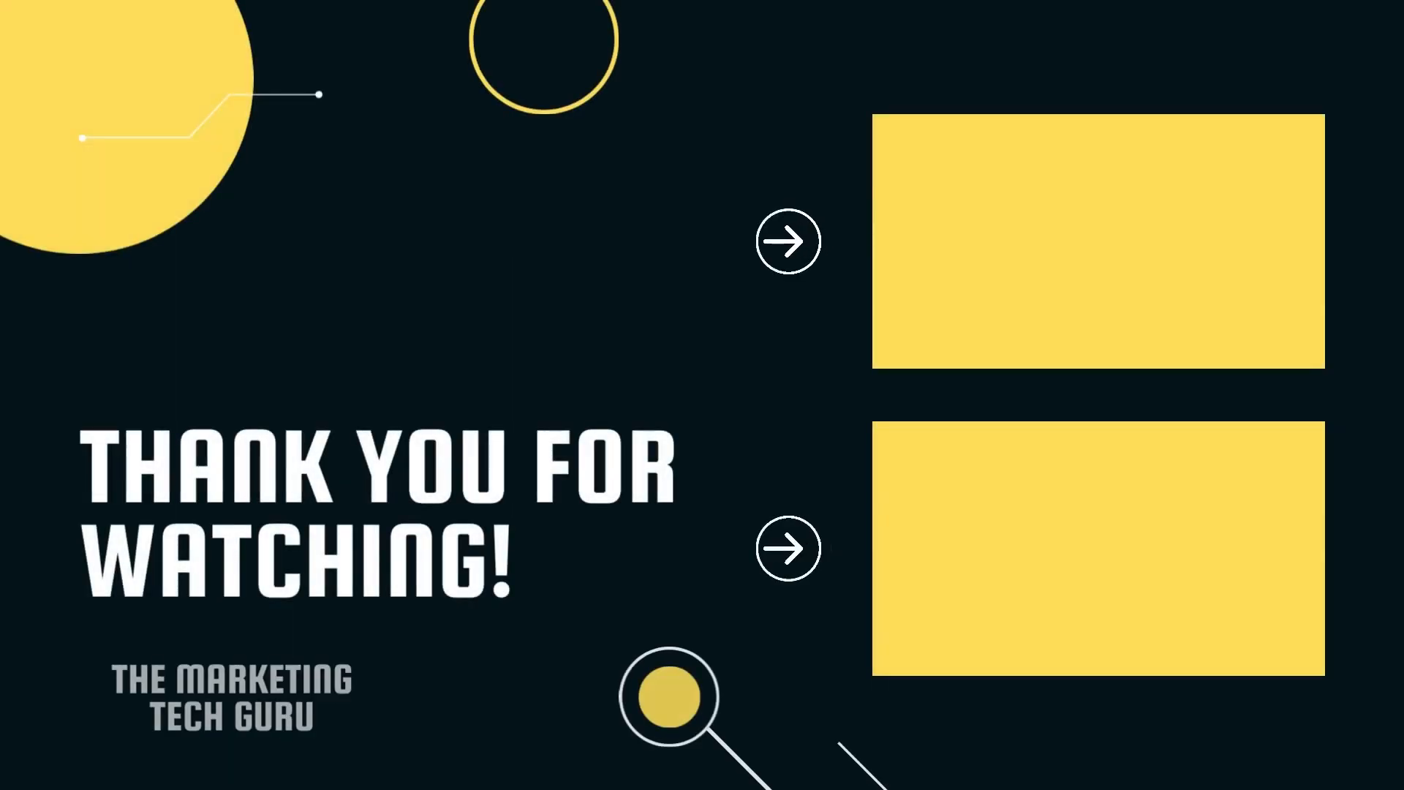